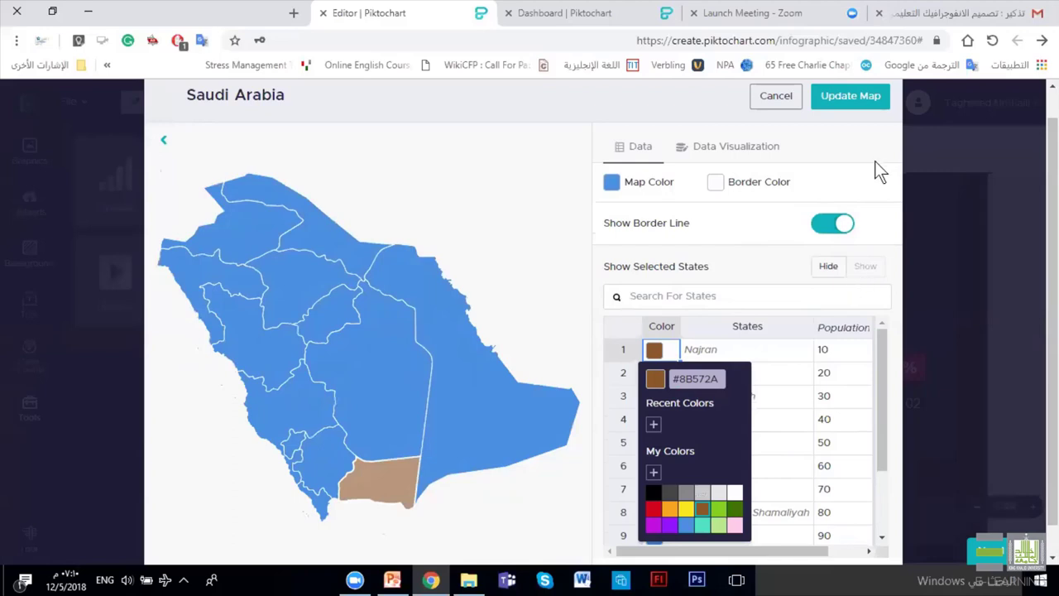
Add a new data column after Population in the Saudi Arabia map's table and update the map.
click(834, 353)
drag(778, 548, 835, 548)
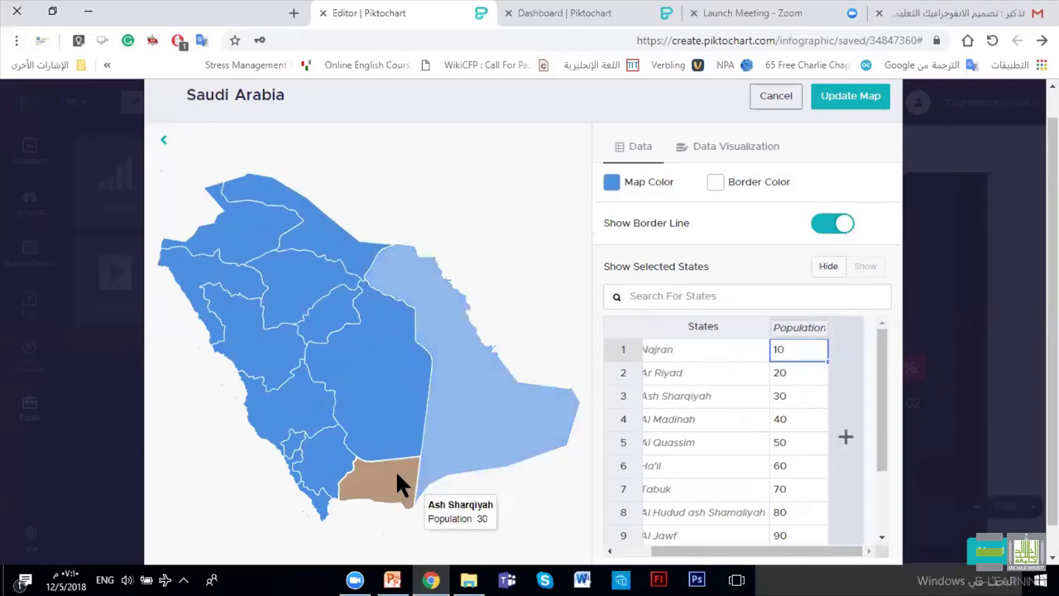
mouse_move(456, 449)
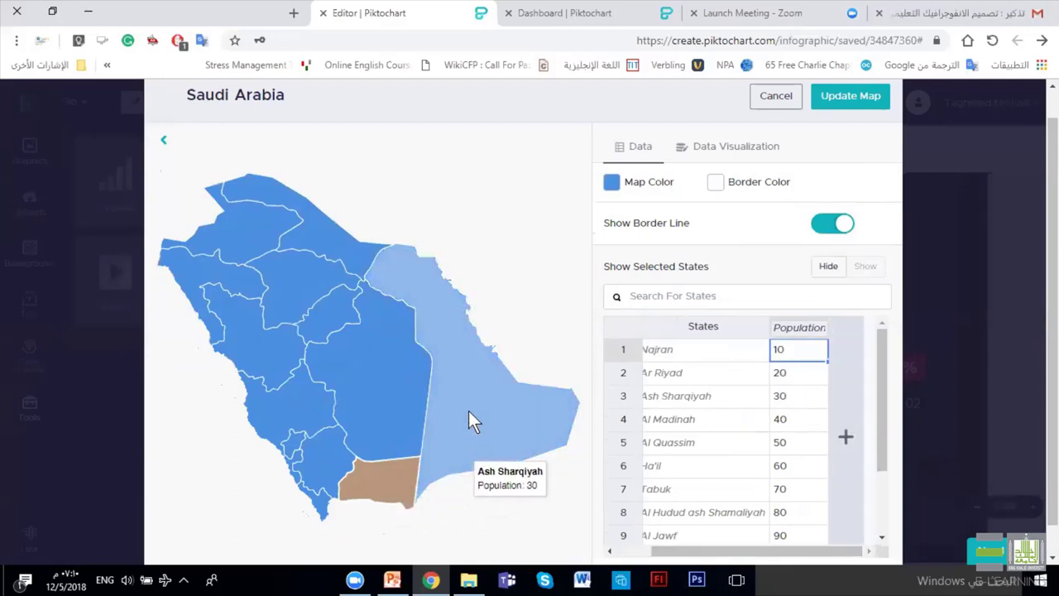
click(849, 437)
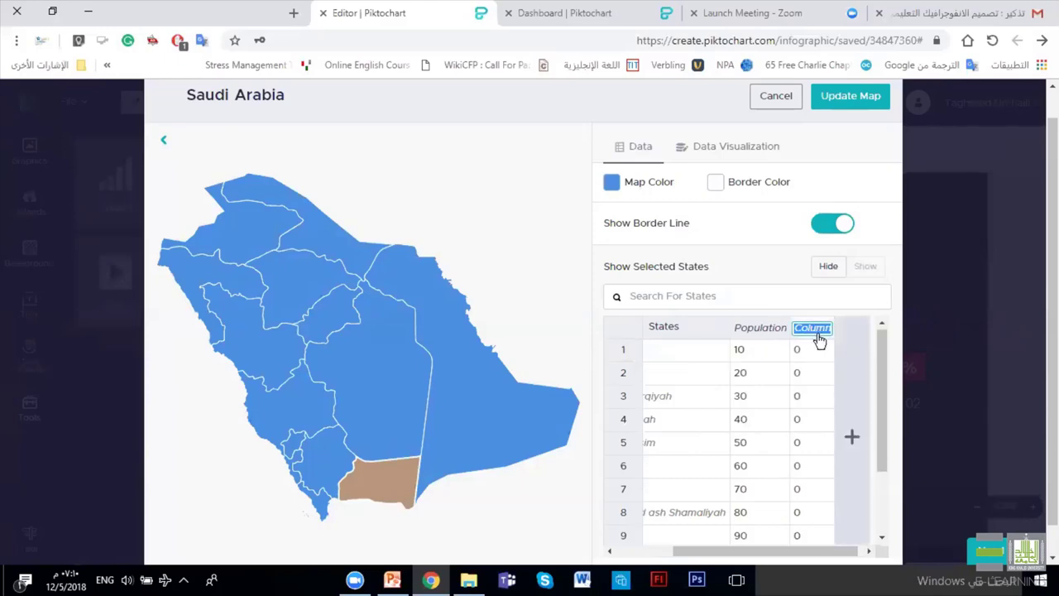
click(833, 106)
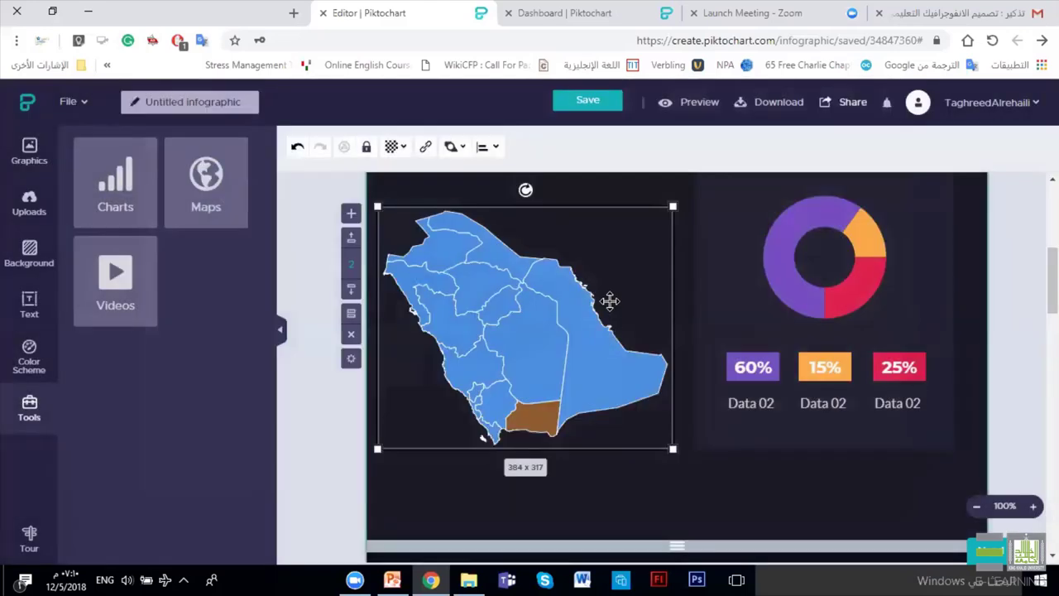
Move the Saudi Arabia map up, closer to the "INSPIRATION FROM AROUND THE WEB" heading.
drag(617, 301, 610, 303)
mouse_move(520, 426)
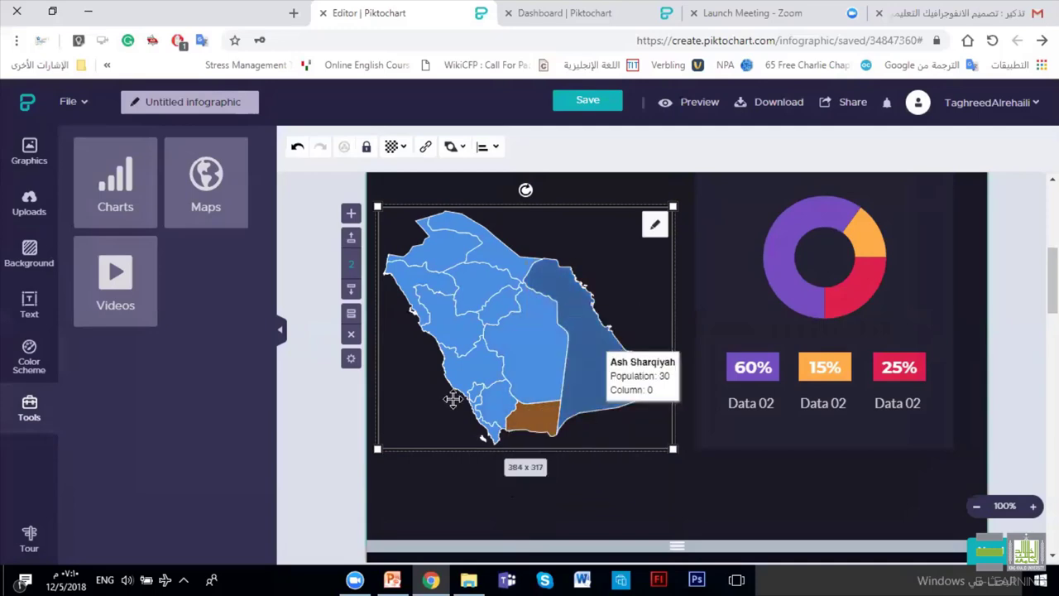
mouse_move(551, 352)
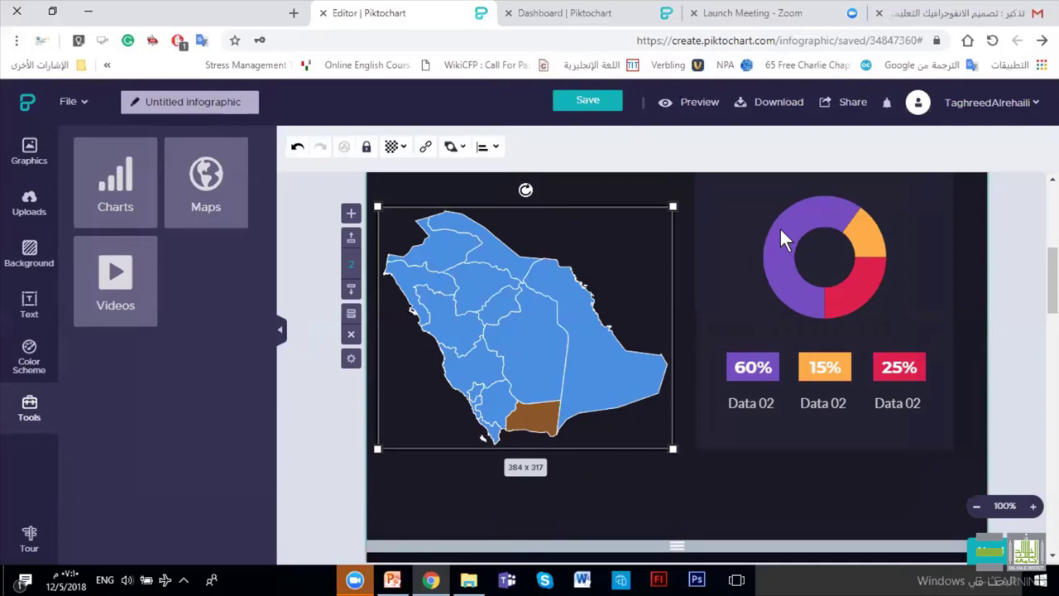
mouse_move(659, 279)
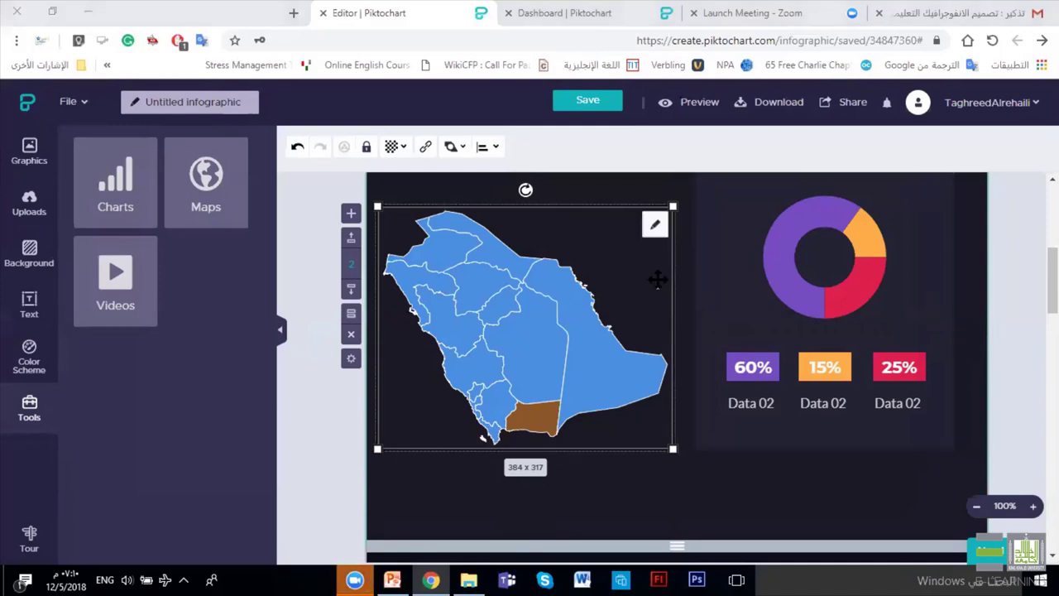
drag(662, 279, 668, 279)
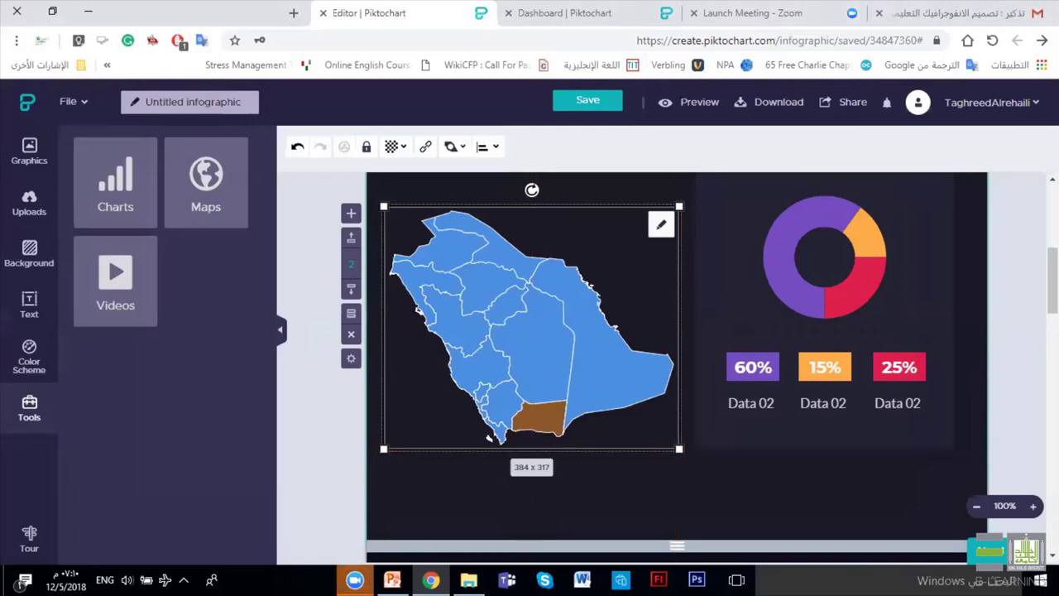
scroll(617, 414, down, 1)
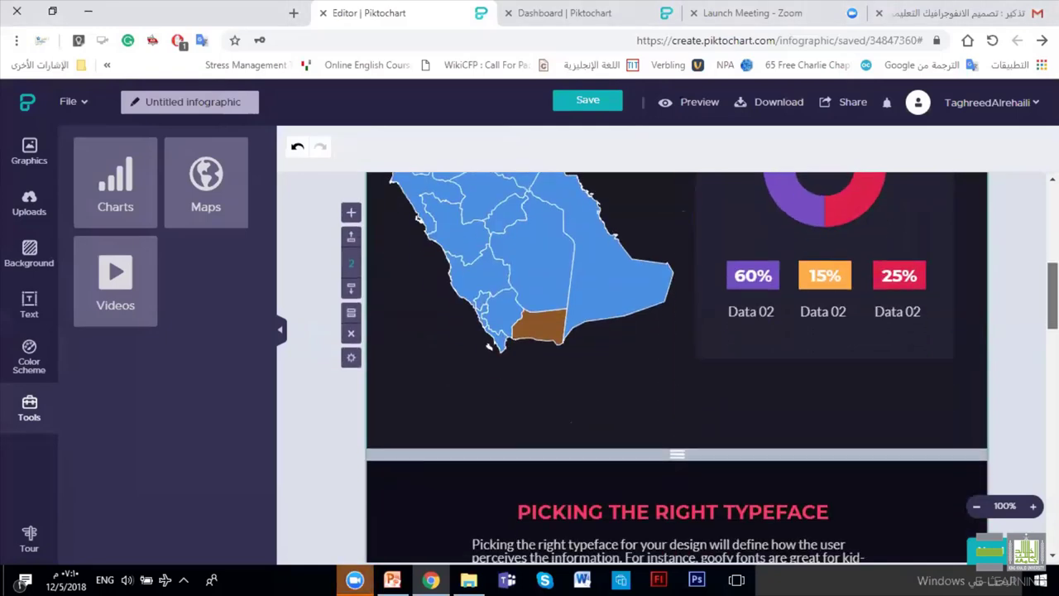
scroll(618, 413, up, 2)
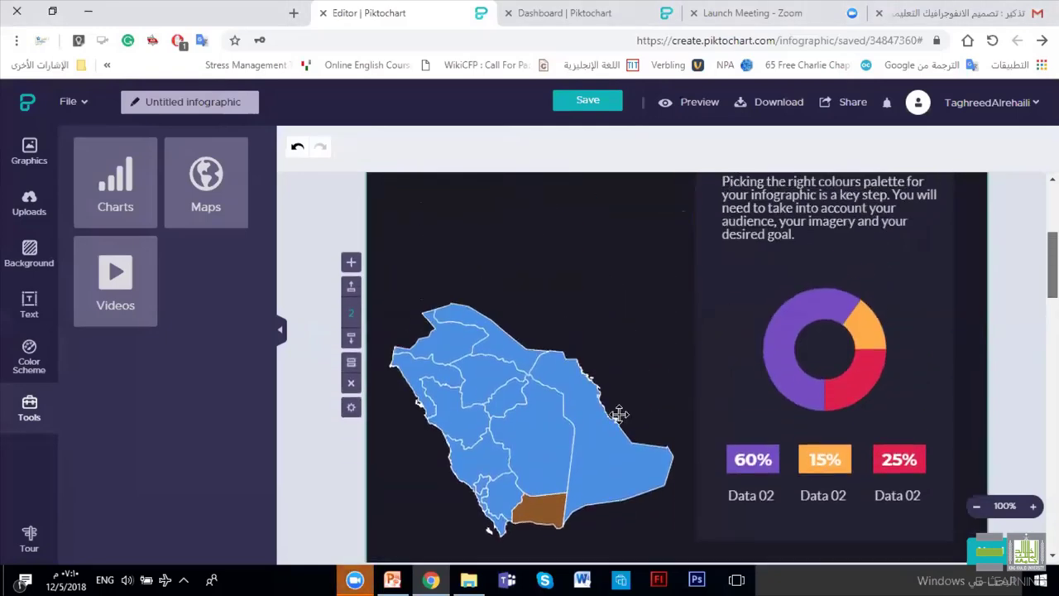
click(631, 343)
Open the donut chart's data for editing and add the label "data 04" in cell A5.
click(844, 325)
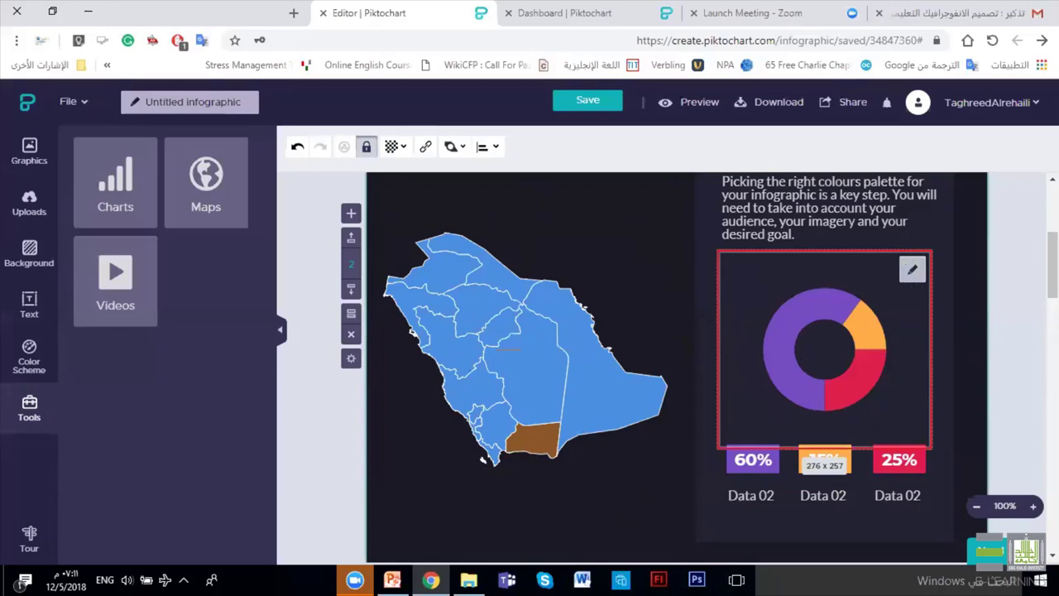
double_click(900, 489)
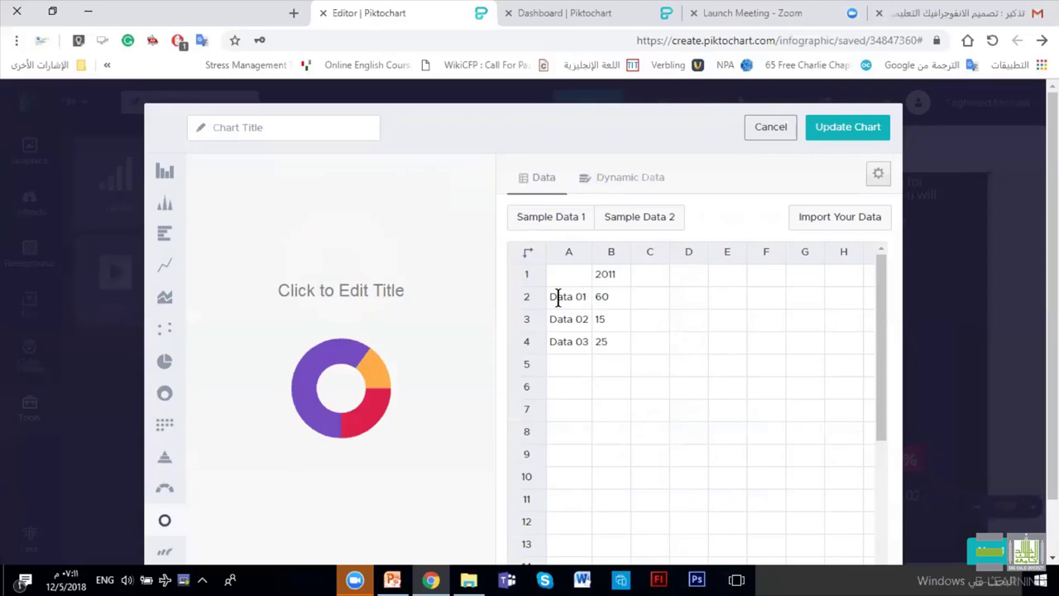
click(567, 364)
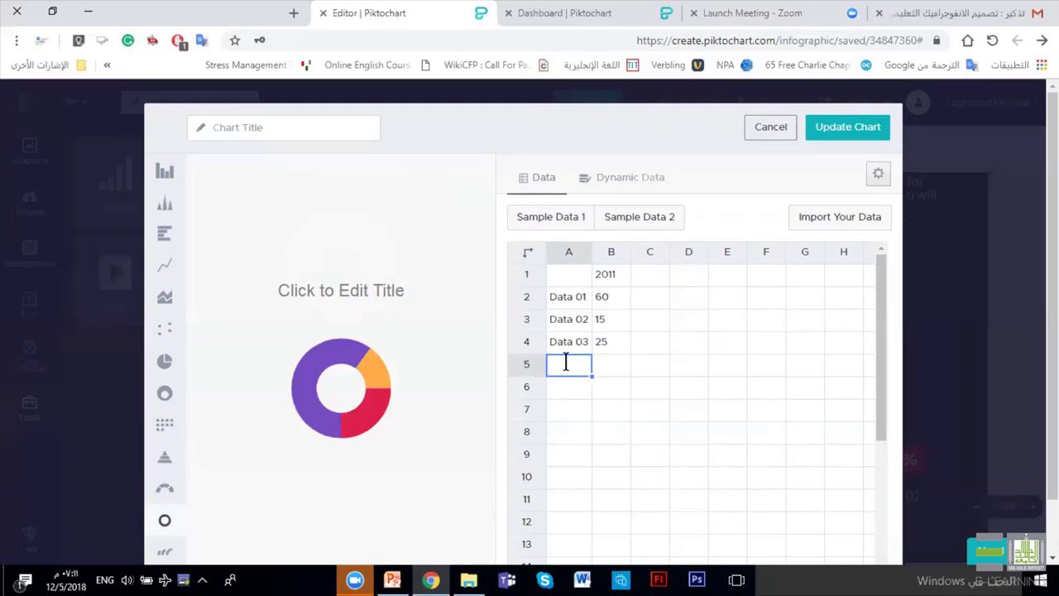
text(data 03)
key(BackSpace)
text(4)
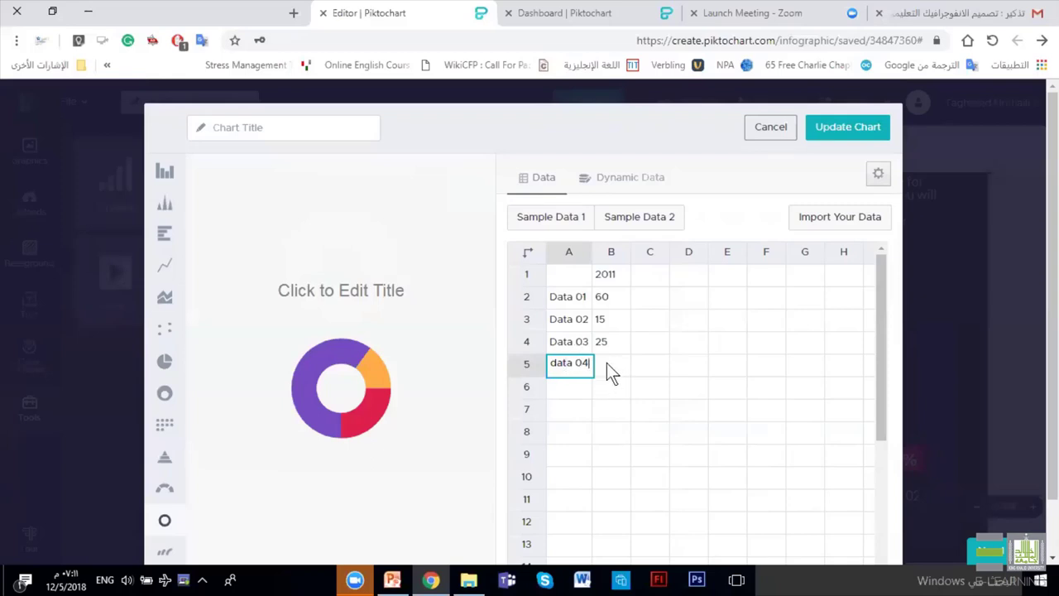
Enter 55 in cell B5 as the value for data 04 and update the chart.
click(606, 364)
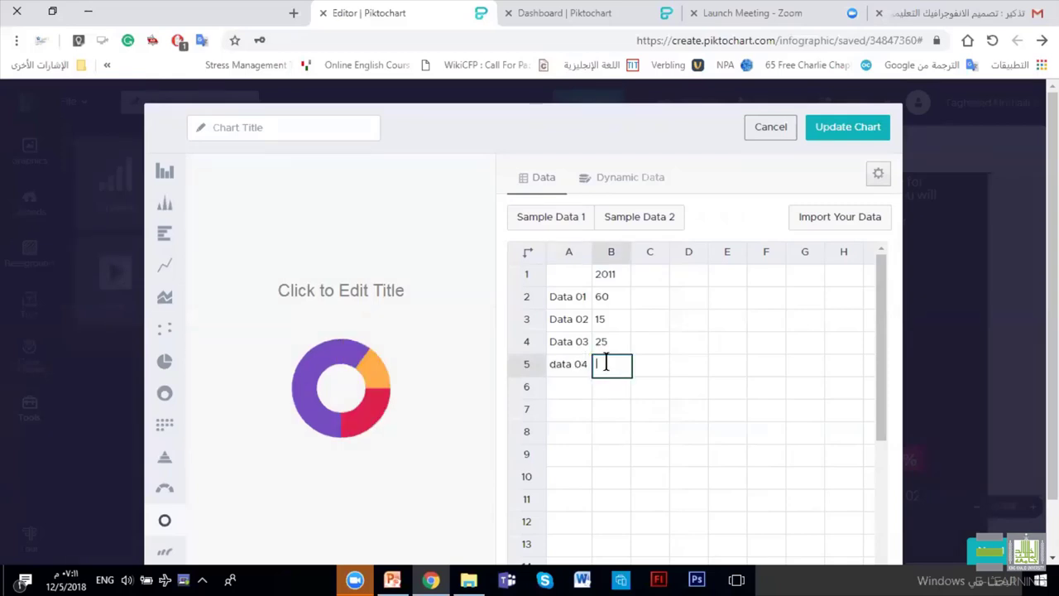
text(55)
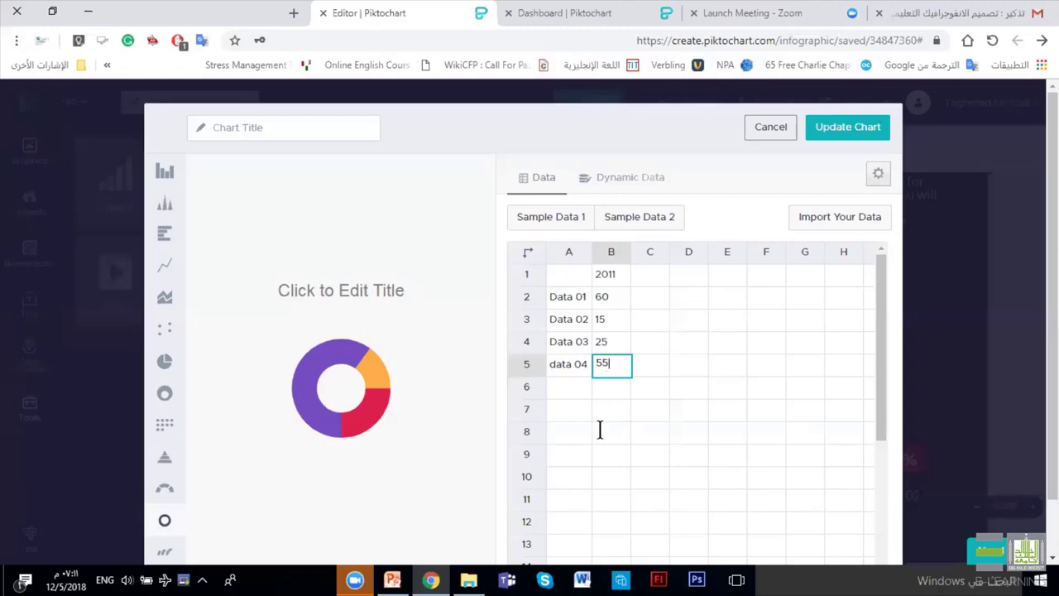
key(Up)
key(Up)
key(Right)
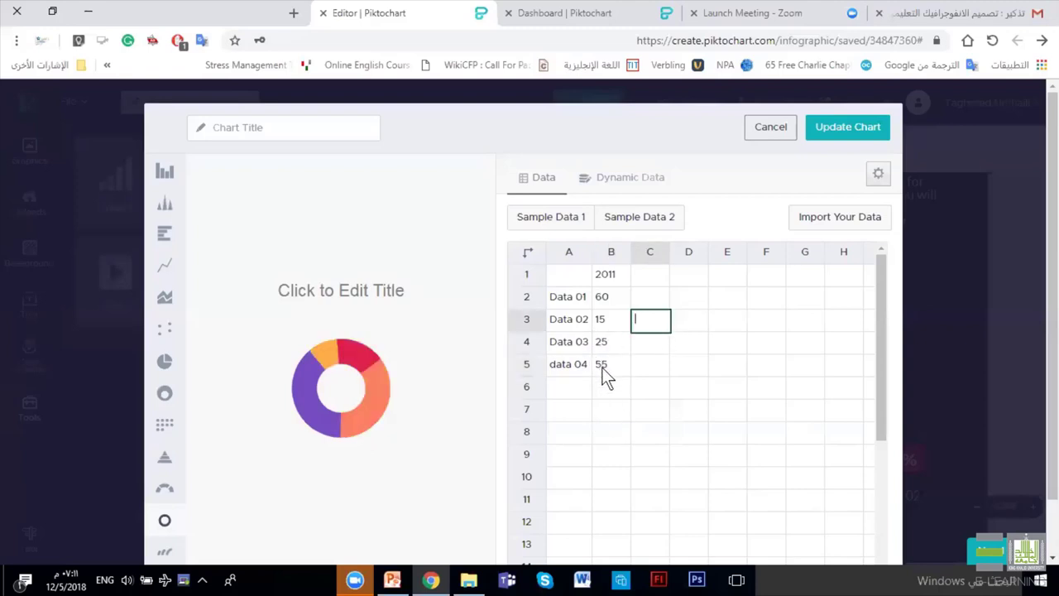
key(Left)
key(Down)
key(Down)
key(Down)
key(Down)
key(Down)
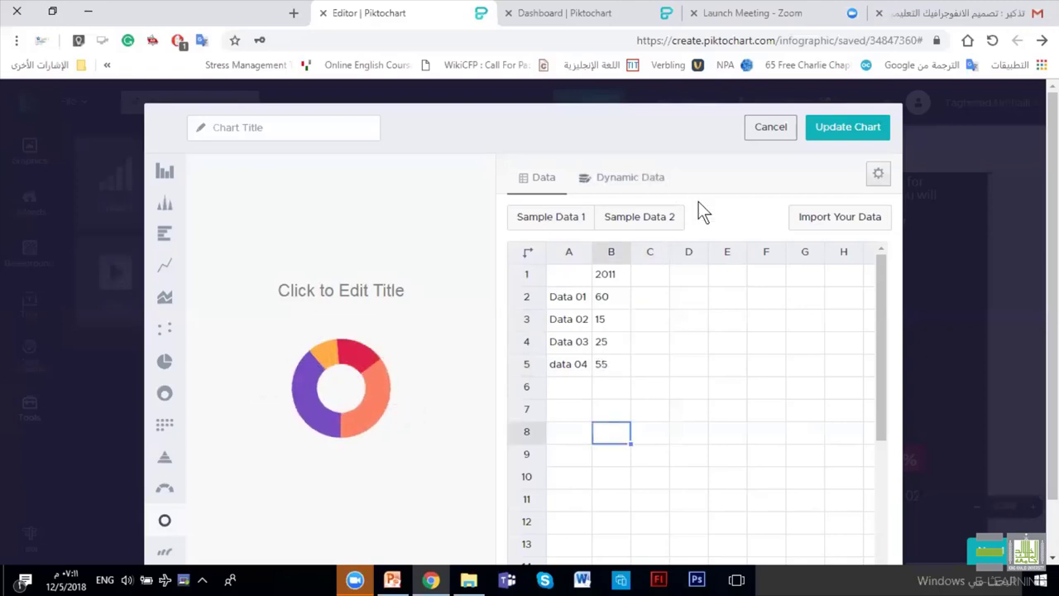
click(827, 132)
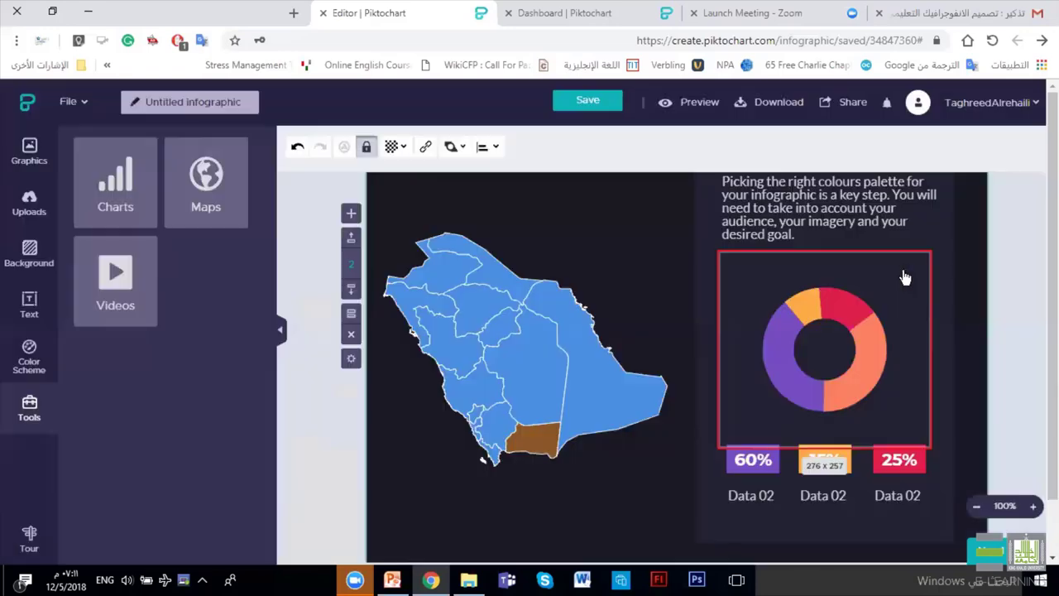
Change the donut chart to the Pie chart type and update it in the infographic.
mouse_move(906, 277)
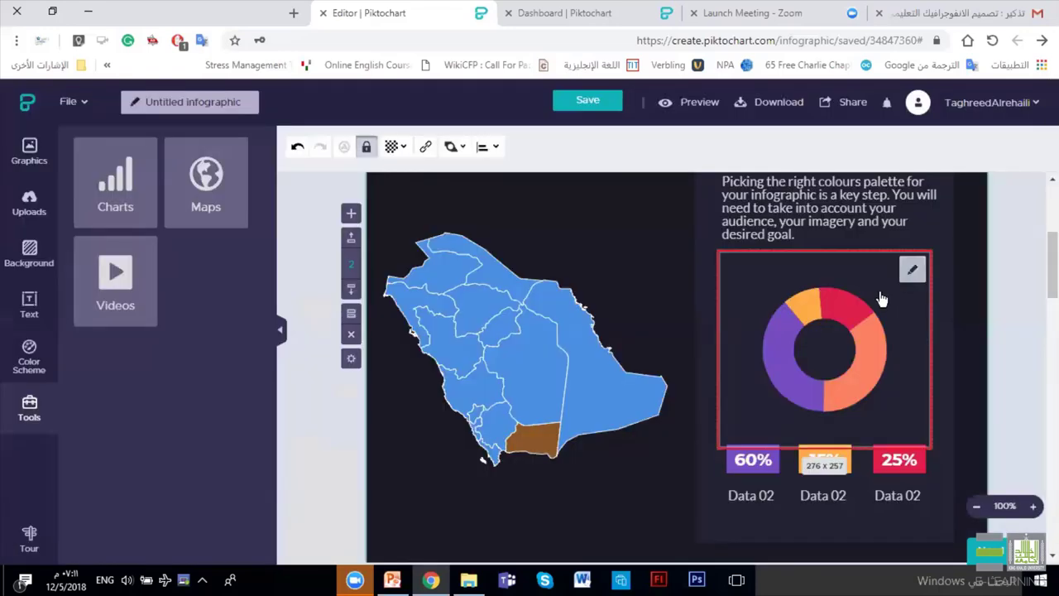
click(908, 272)
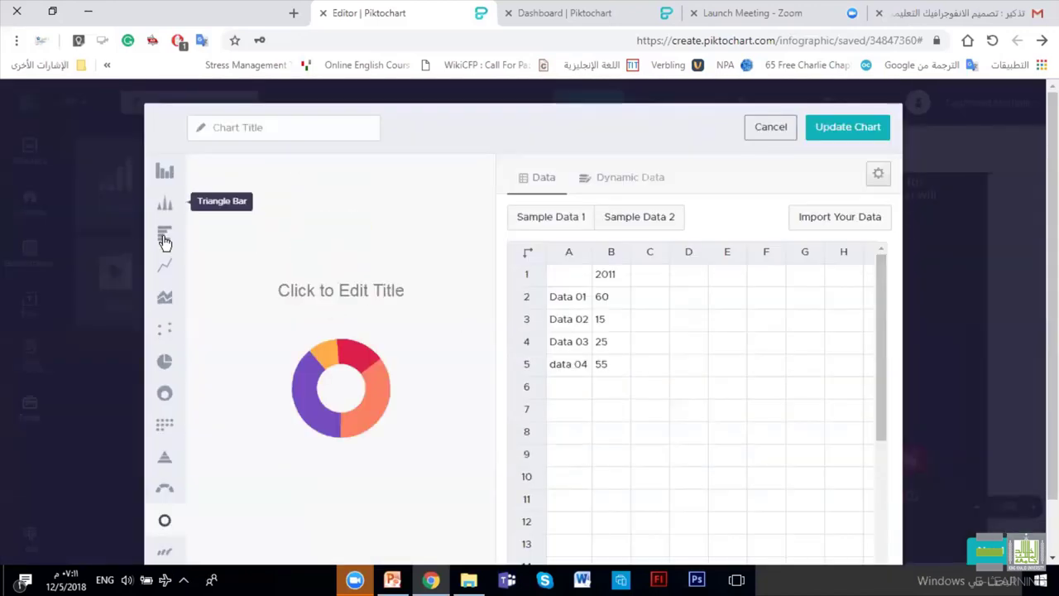
click(165, 239)
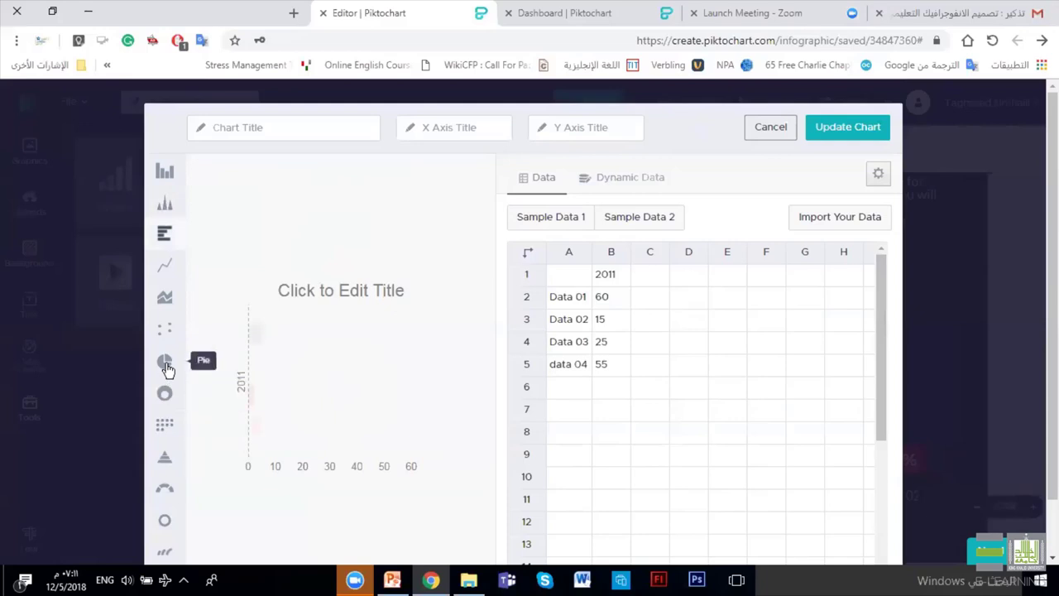
click(167, 366)
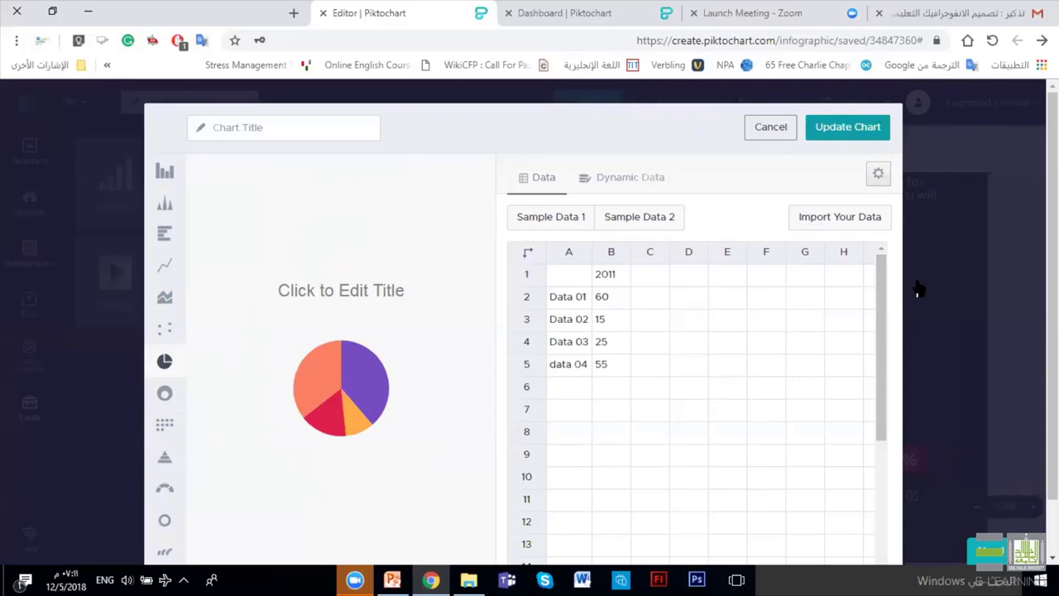
click(848, 127)
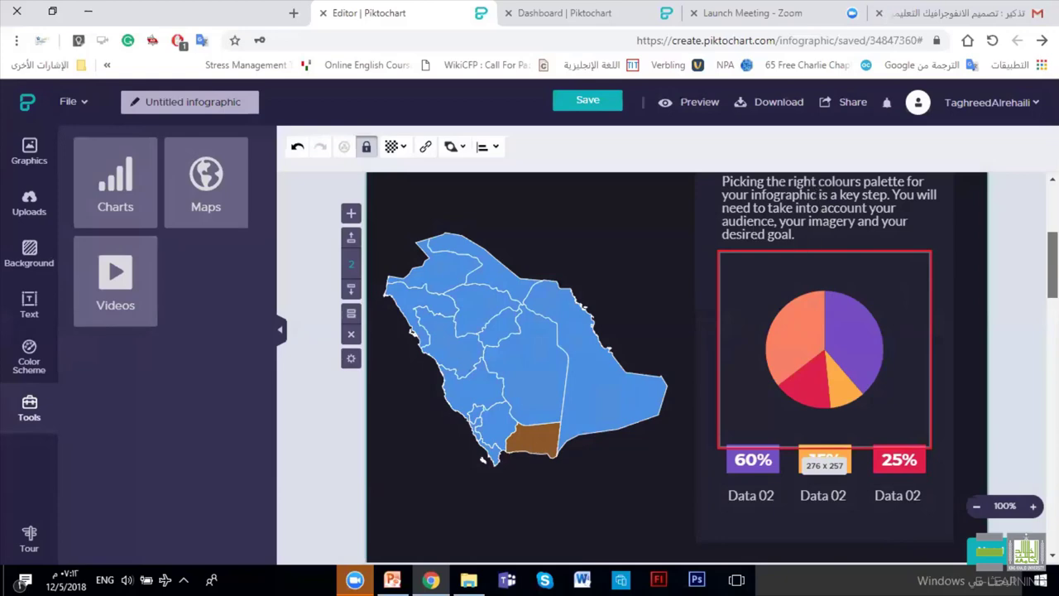
Delete the "PICKING THE RIGHT TYPEFACE" block containing the United States map.
scroll(662, 348, up, 4)
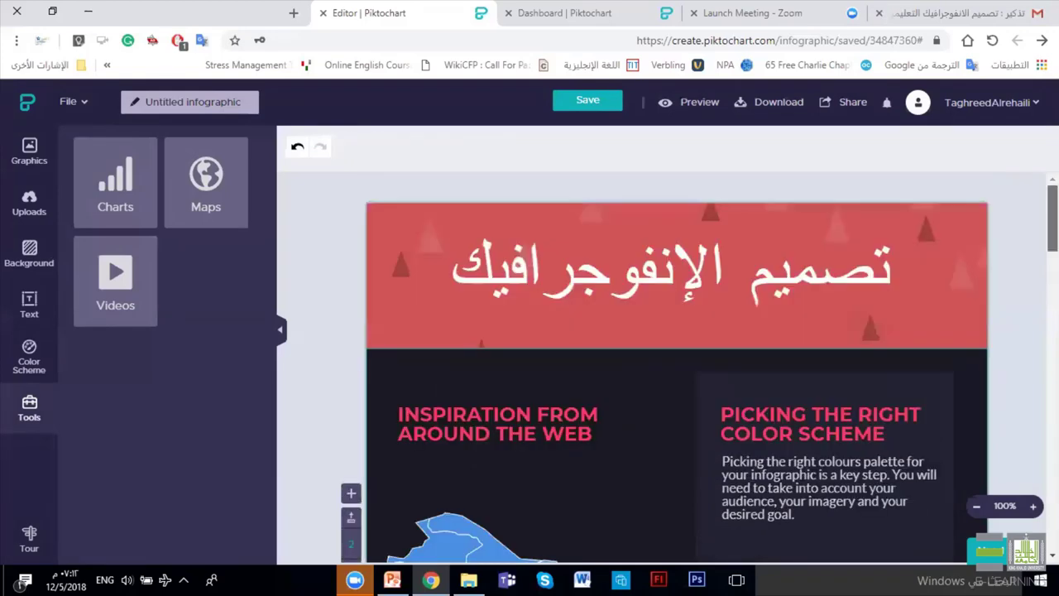
scroll(662, 348, down, 4)
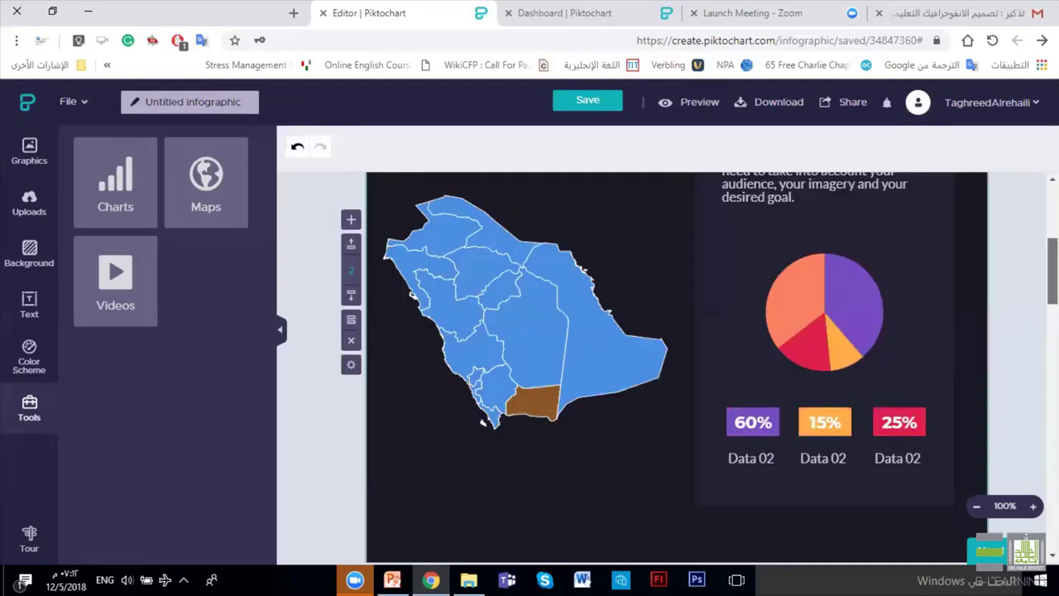
scroll(662, 348, up, 1)
scroll(662, 365, up, 1)
scroll(662, 364, down, 4)
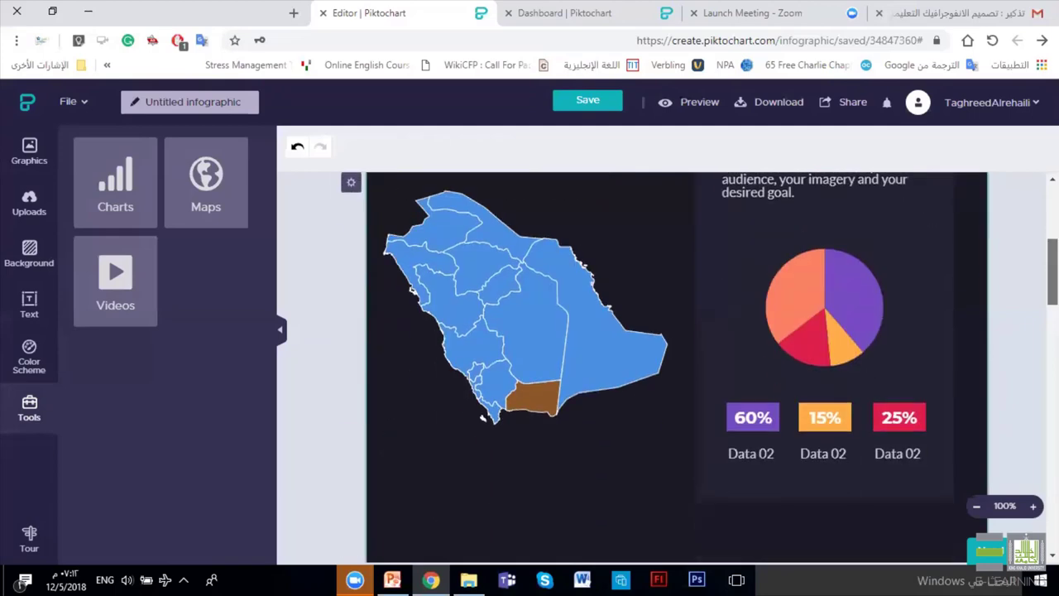
scroll(662, 364, down, 1)
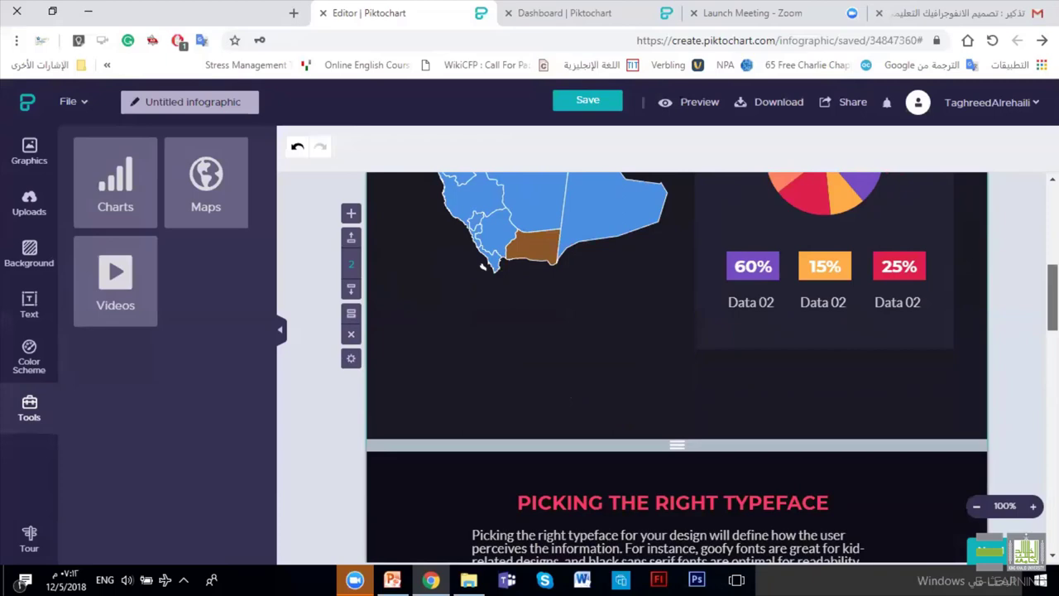
scroll(933, 285, down, 4)
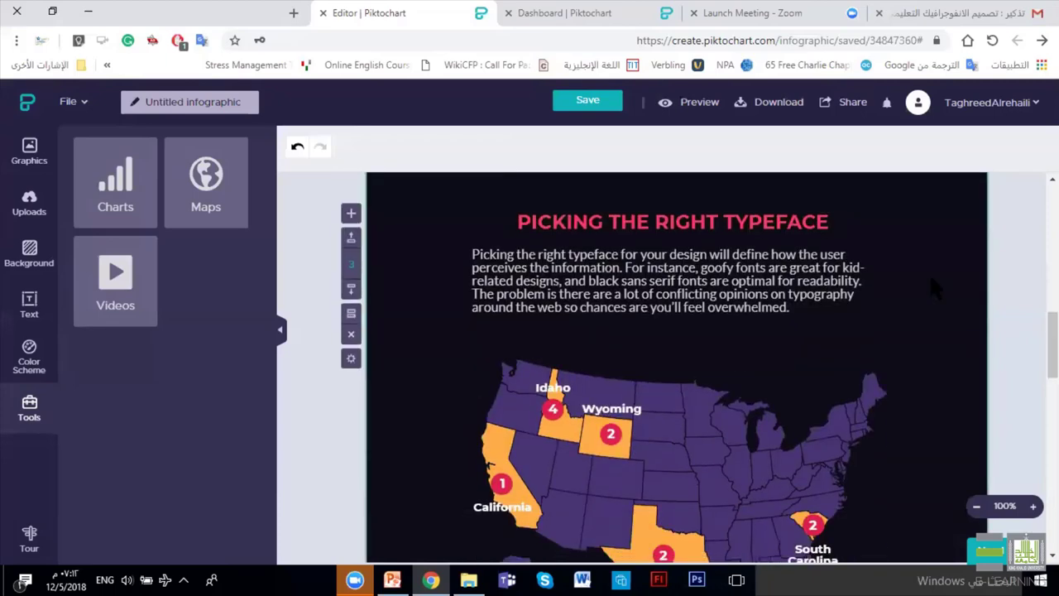
scroll(829, 369, up, 2)
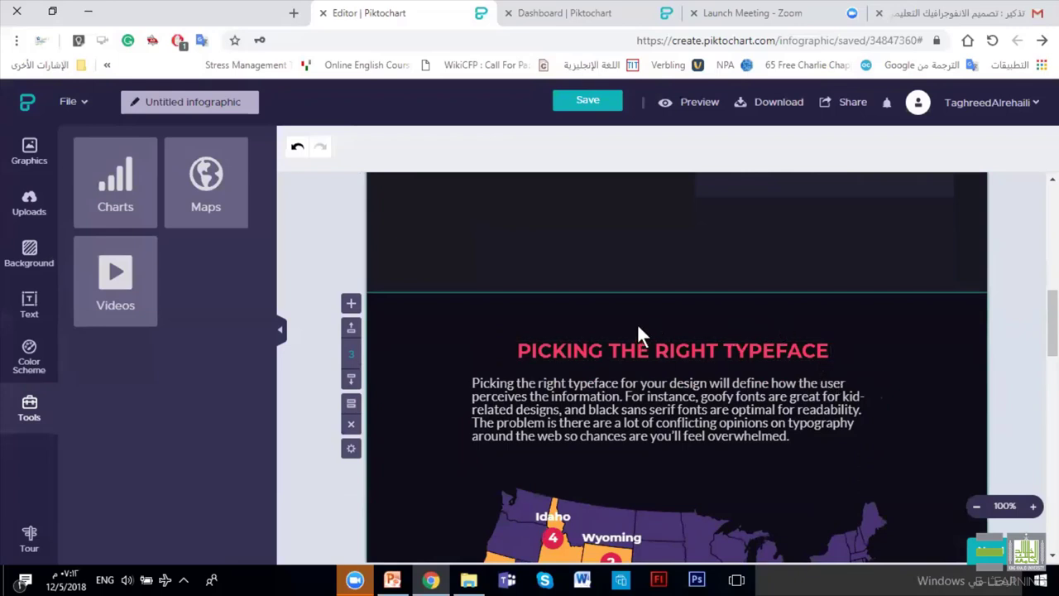
click(349, 426)
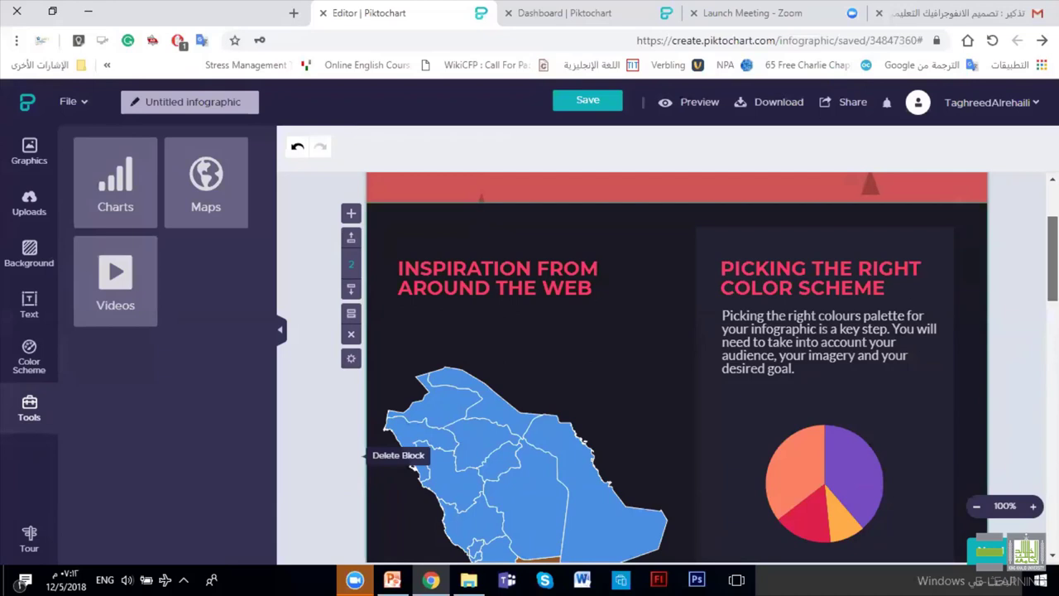
Delete the "WHERE TO GET UNIQUE ICONS" block below the map and pie chart block.
scroll(700, 367, down, 1)
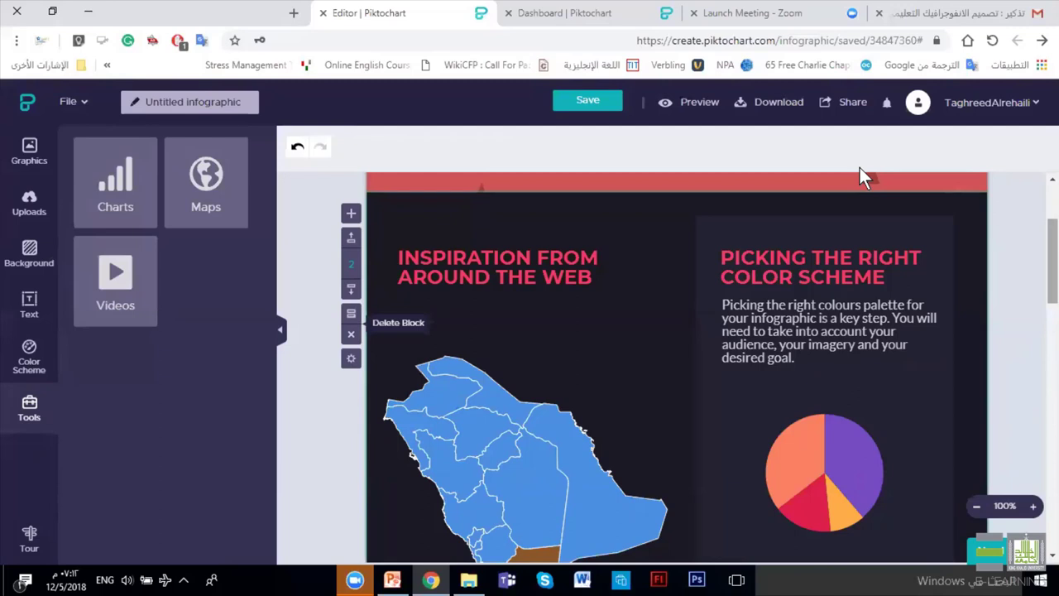
scroll(860, 167, down, 4)
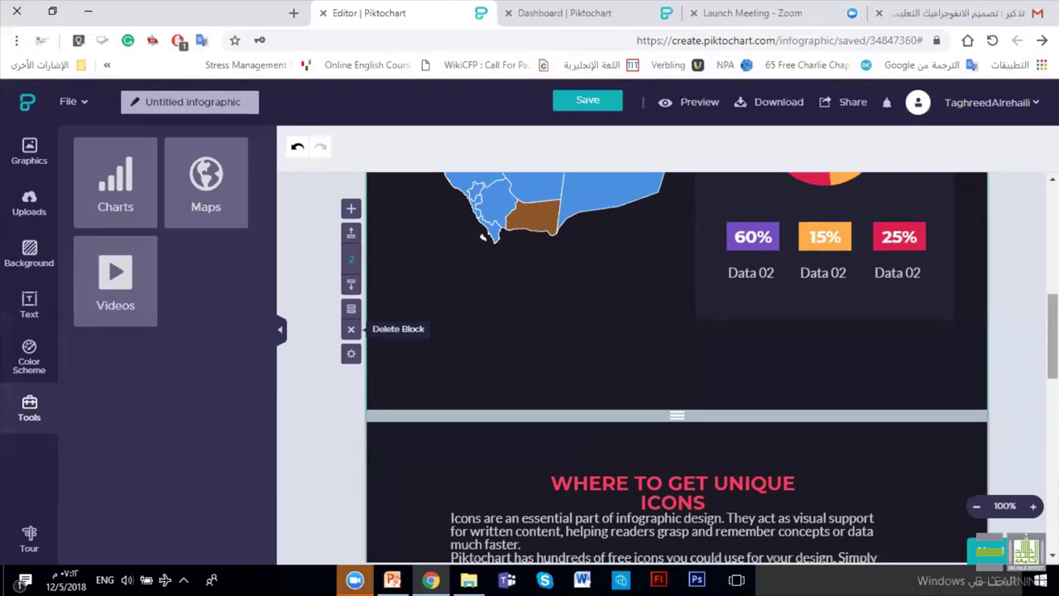
scroll(1030, 389, down, 1)
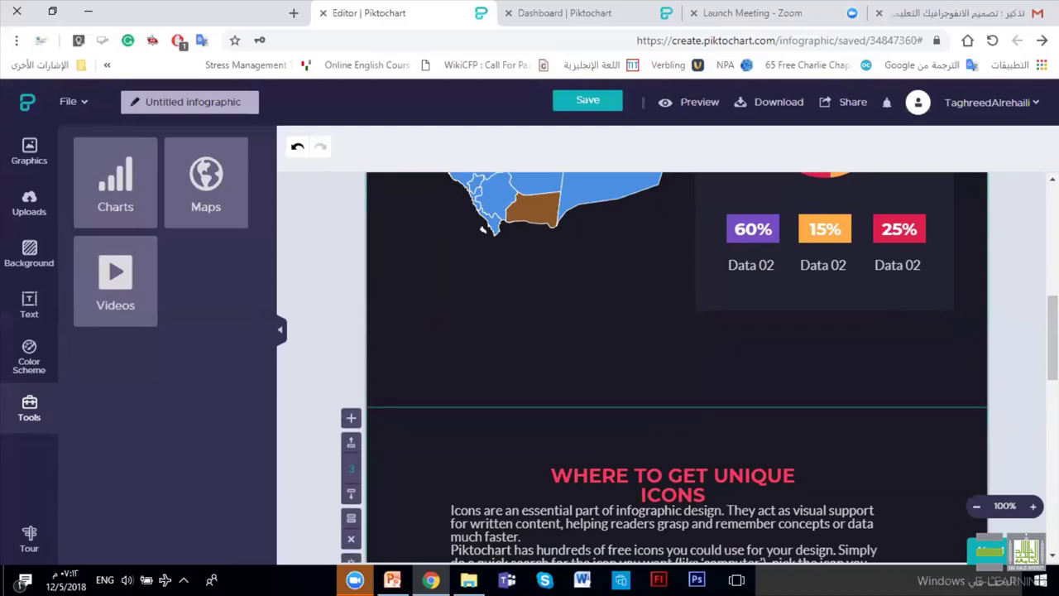
scroll(439, 428, down, 1)
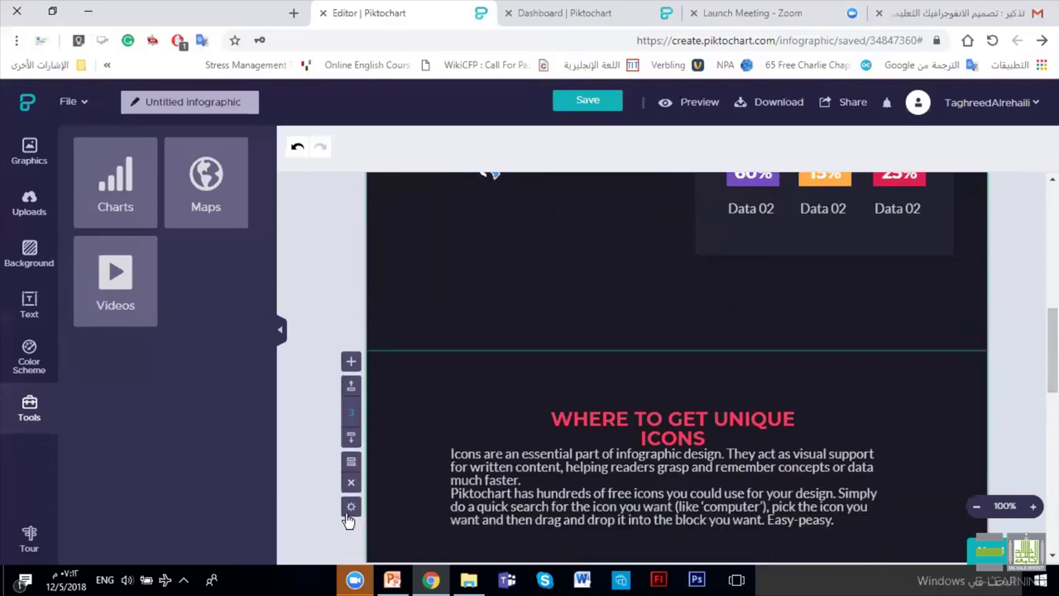
click(351, 484)
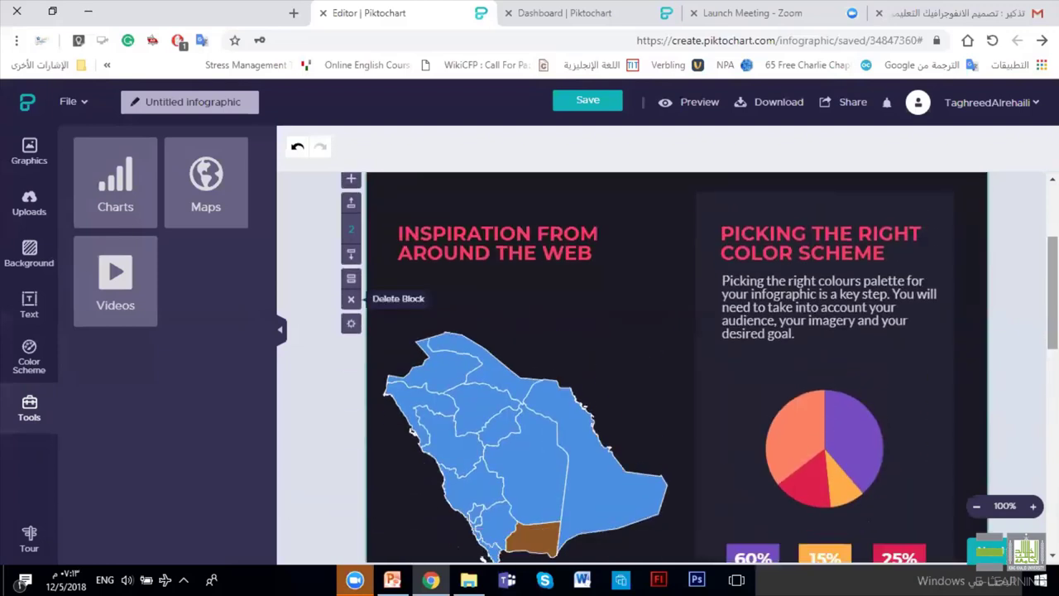
Delete the last block, which contains "Customize the infographic", "Double click images" and the SOURCE footer.
scroll(1052, 283, down, 1)
scroll(1053, 283, down, 6)
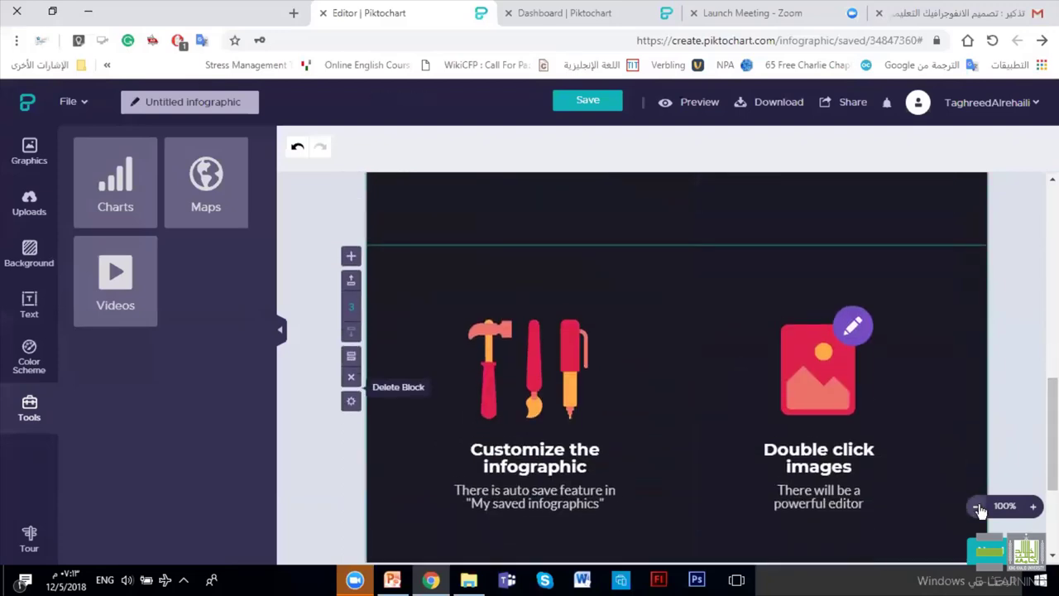
click(977, 508)
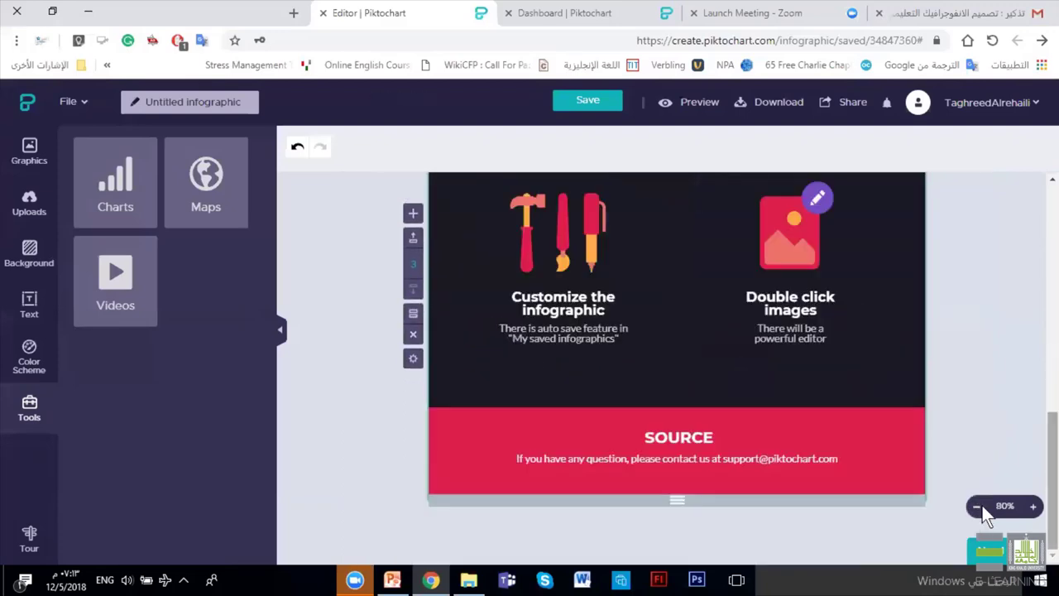
scroll(666, 501, up, 5)
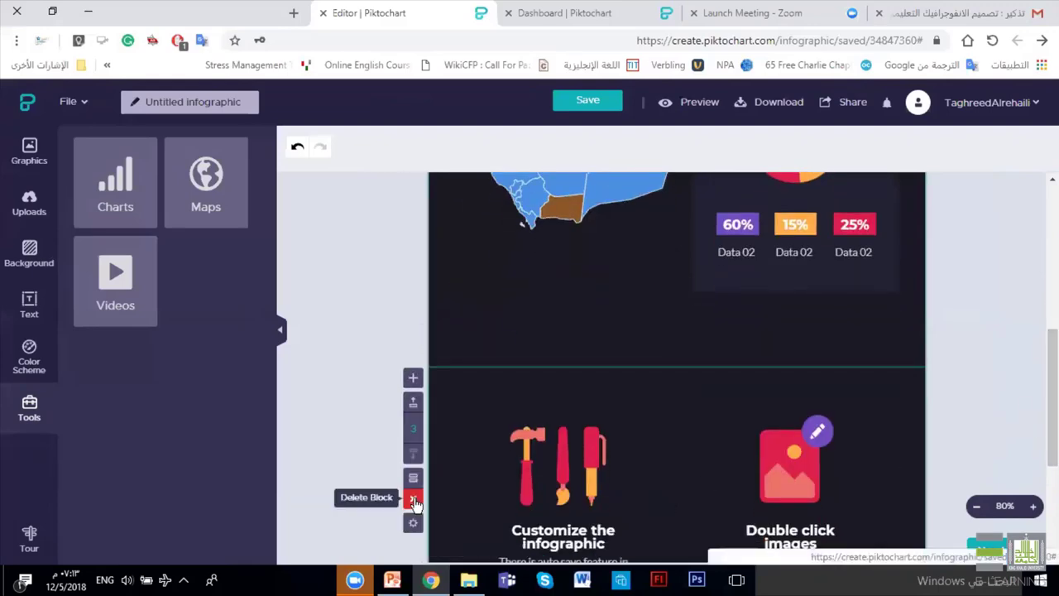
scroll(591, 437, up, 3)
scroll(794, 348, up, 1)
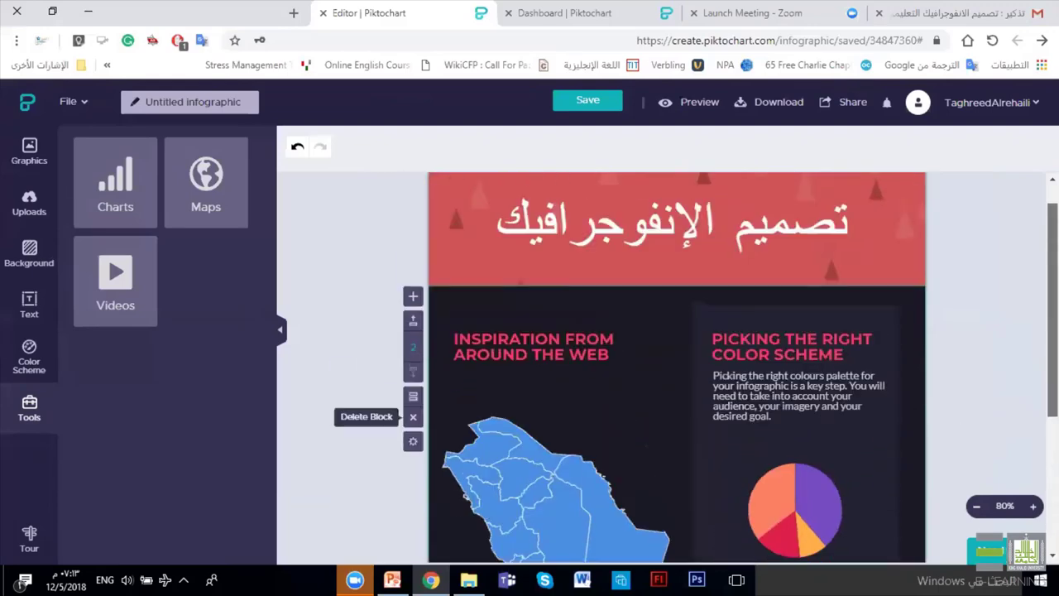
Replace the heading "PICKING THE RIGHT COLOR SCHEME" above the pie chart with the Arabic text "الدائرة البيانية".
double_click(798, 338)
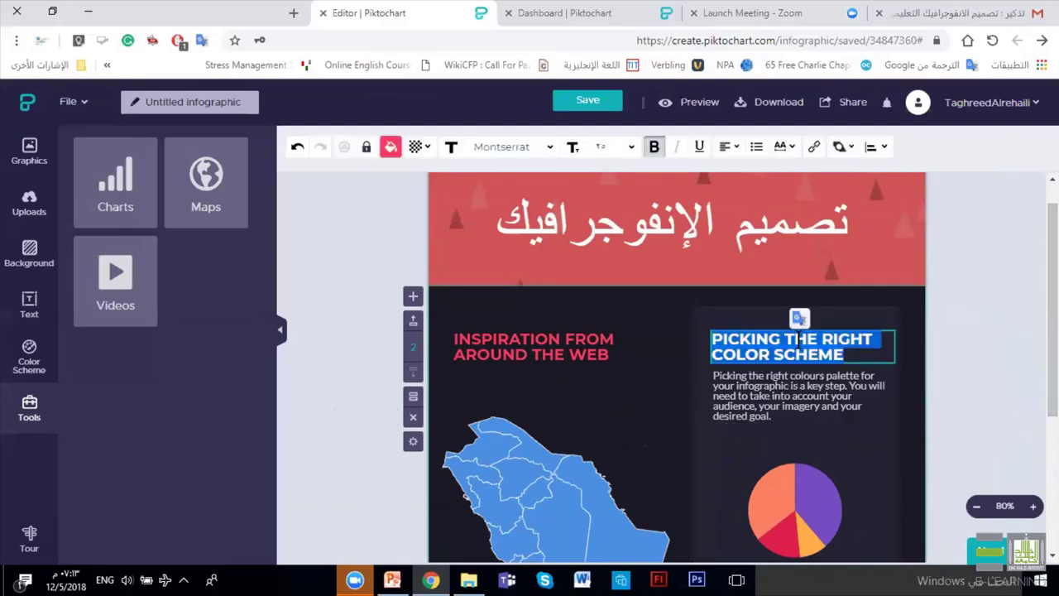
text(hg)
key(BackSpace)
key(BackSpace)
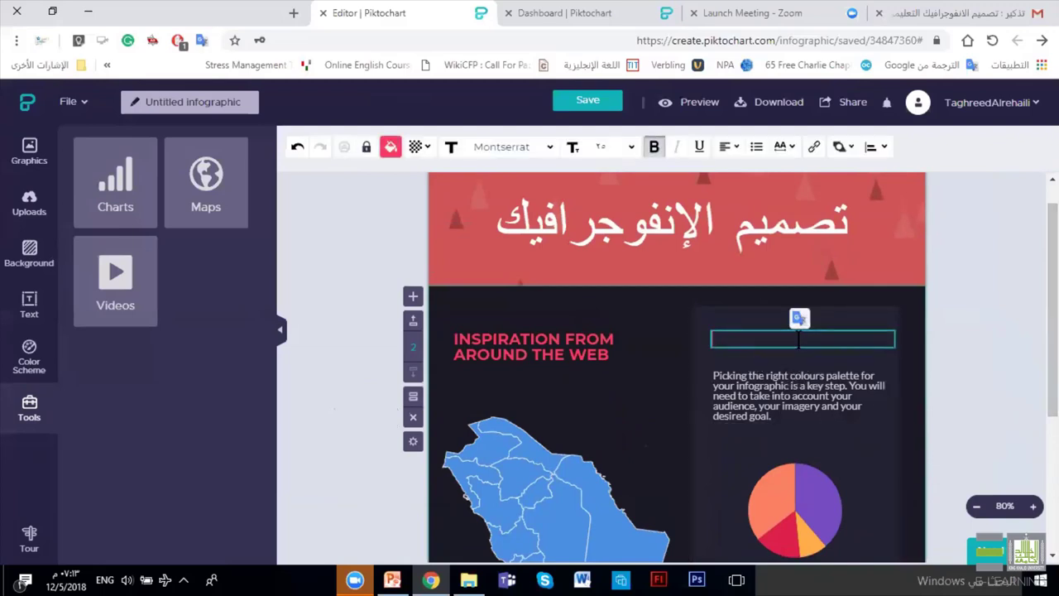
key(alt+shift)
text(الس)
key(BackSpace)
key(BackSpace)
key(BackSpace)
text(الدائ)
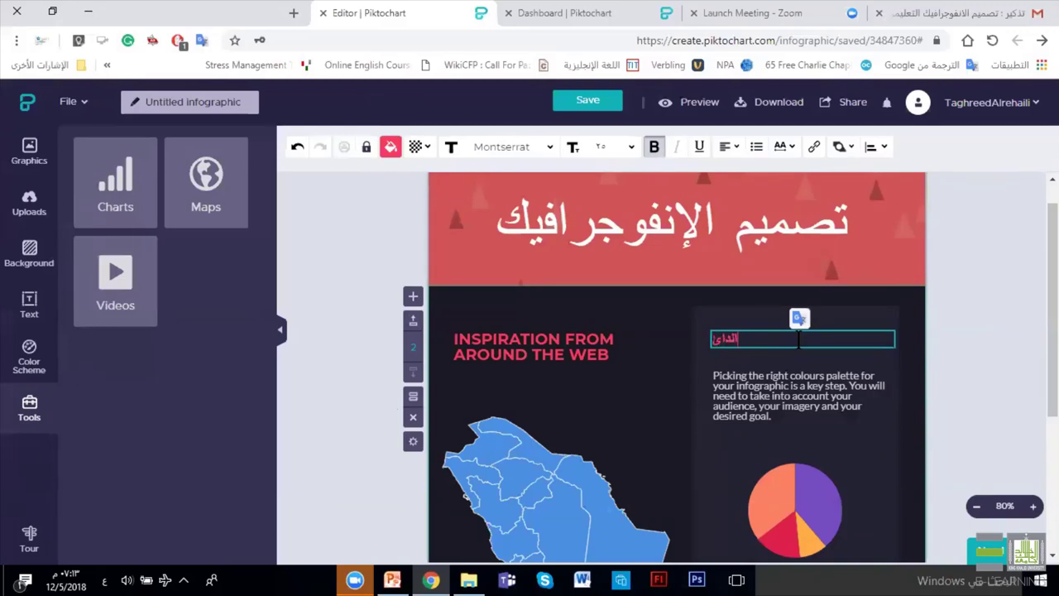
text(رة البيانية)
Center the Arabic heading text within its box above the pie chart.
key(ctrl+l)
key(BackSpace)
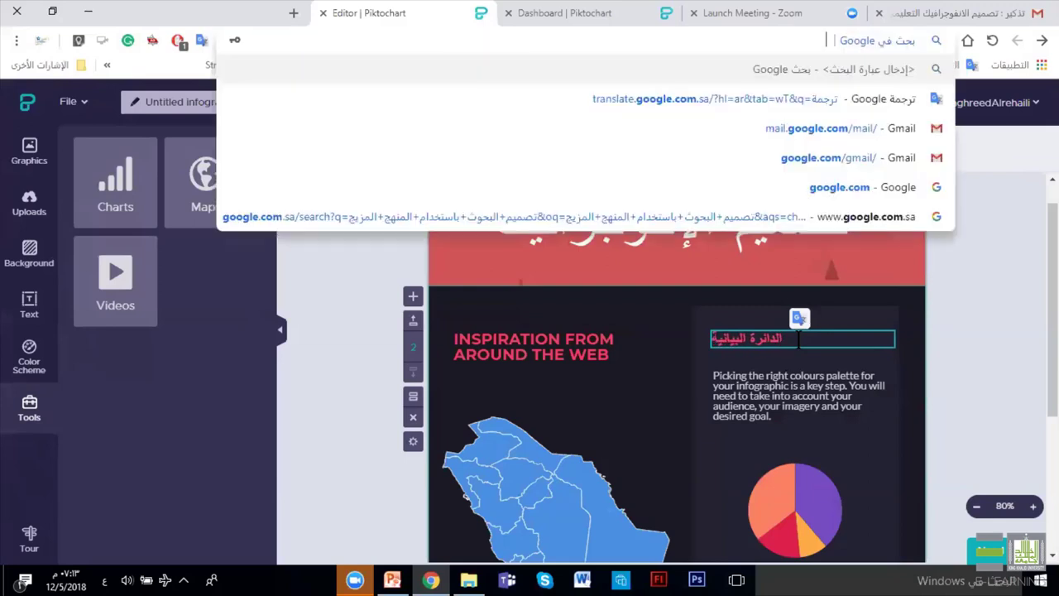
click(799, 339)
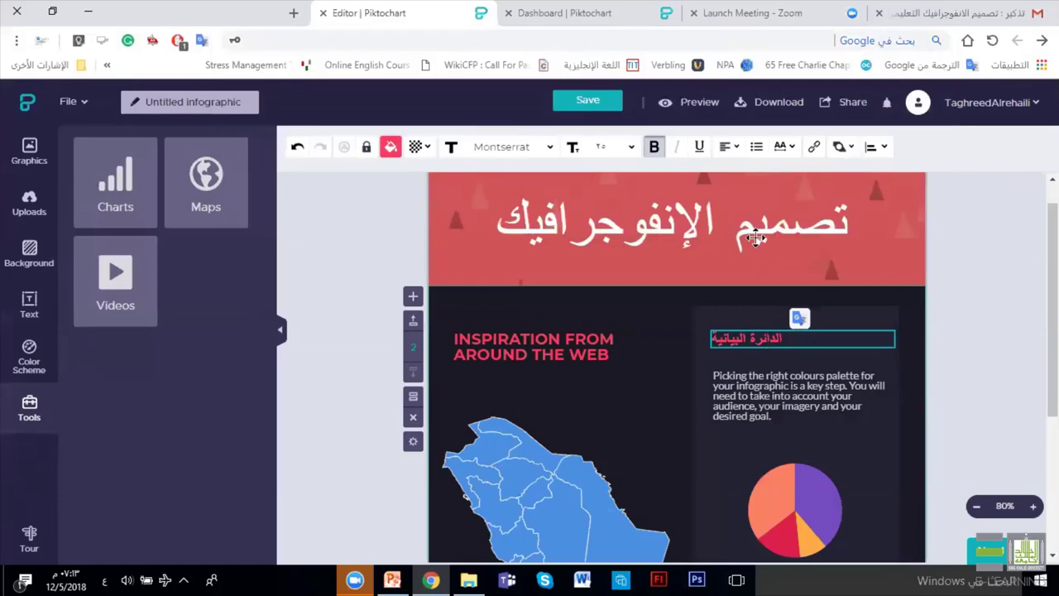
click(726, 146)
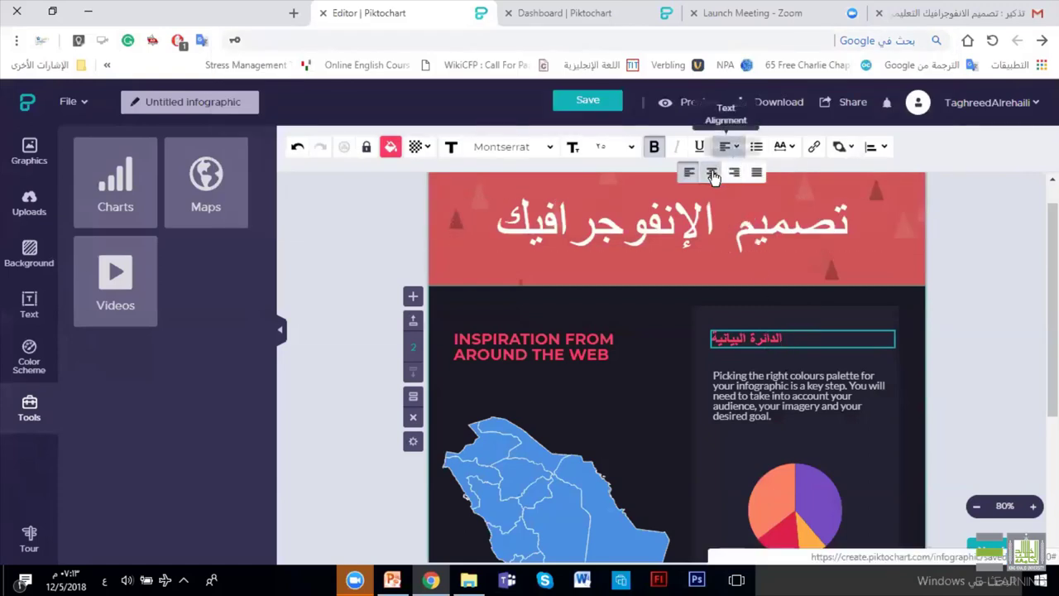
click(713, 176)
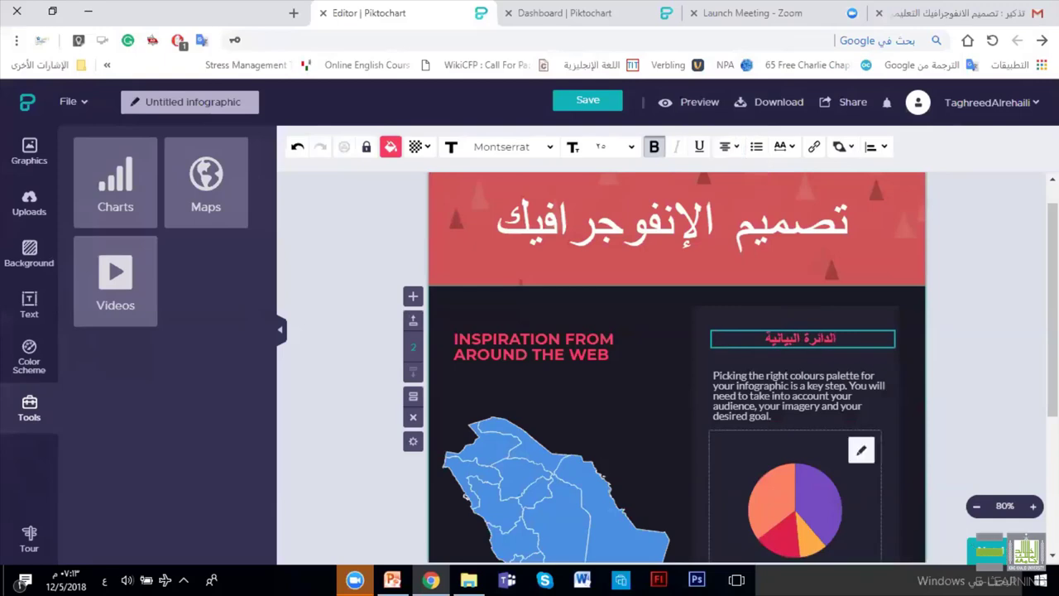
Find and launch Microsoft PowerPoint 2010 with a blank presentation.
click(1031, 583)
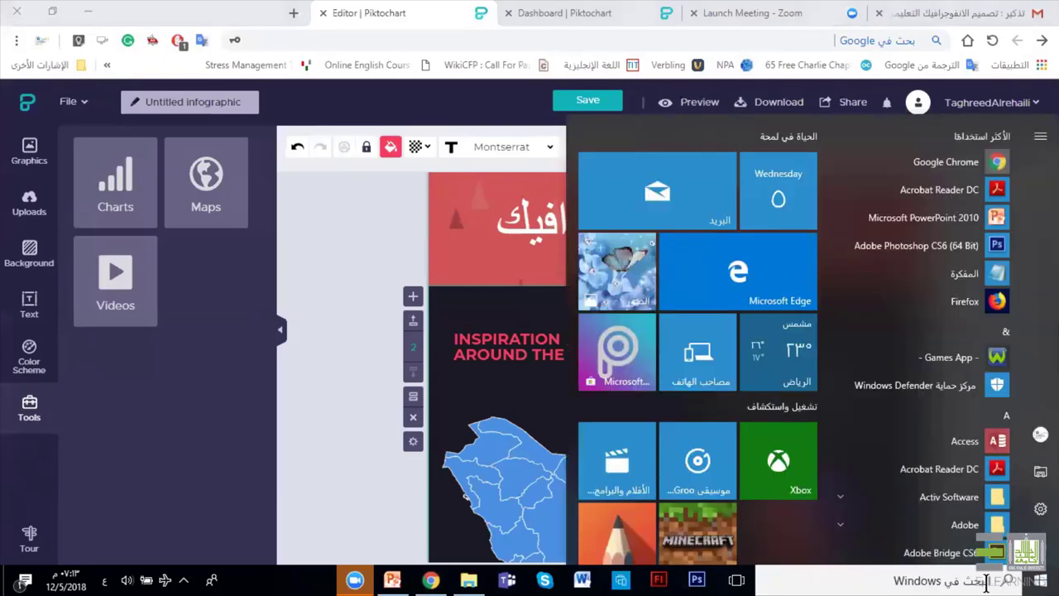
text(p)
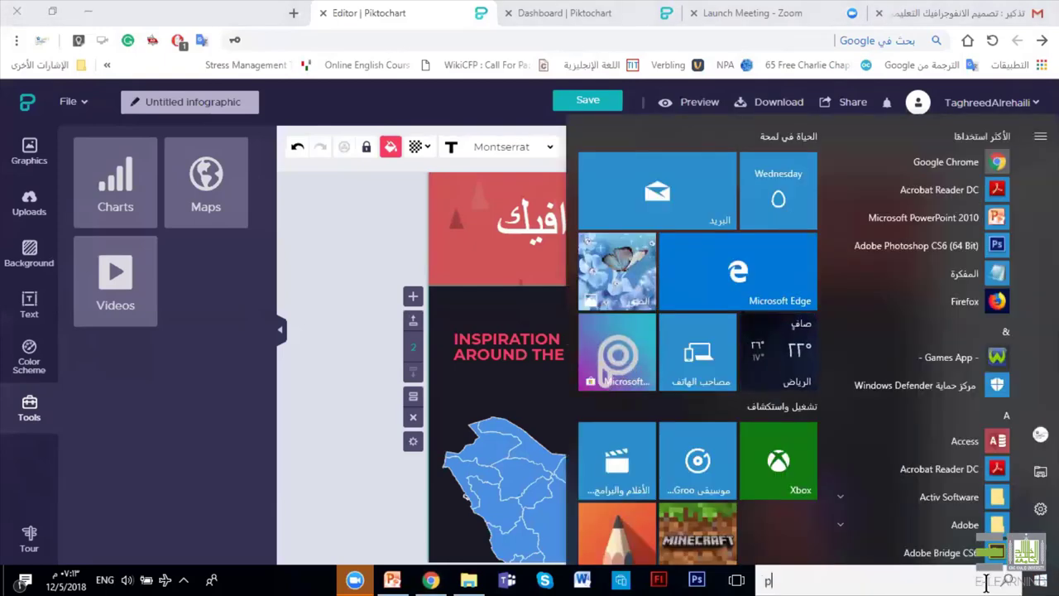
text(ower)
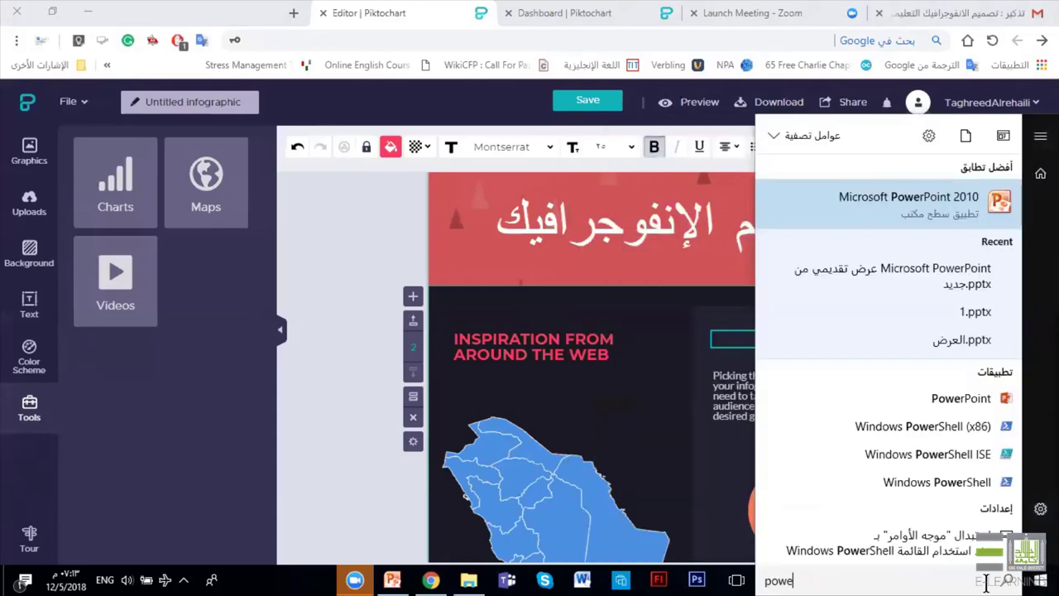
key(Escape)
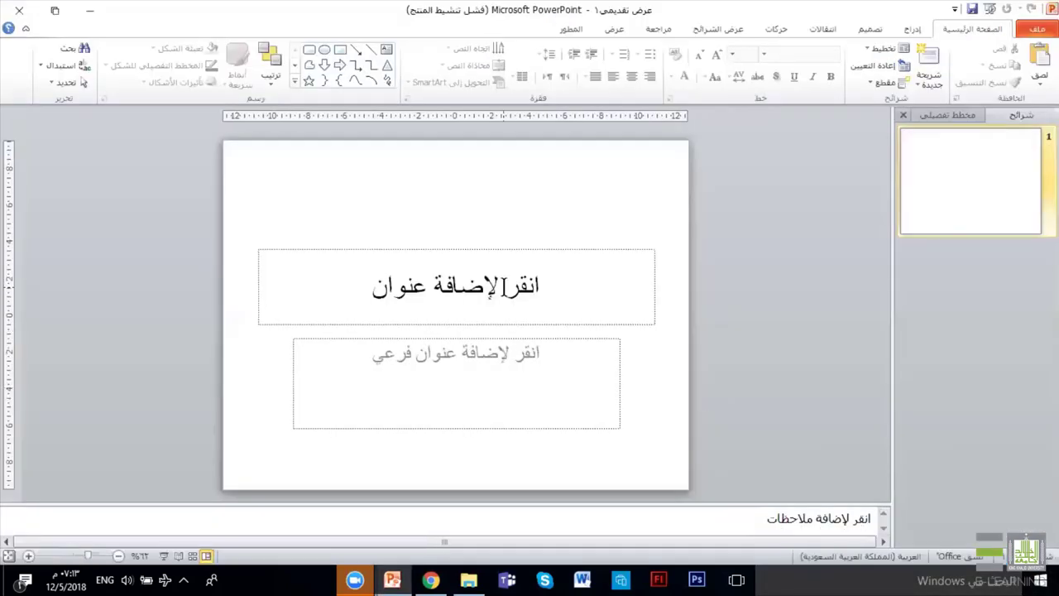
Enter "المملكة العربية السعودية" as the title of the first slide.
click(503, 286)
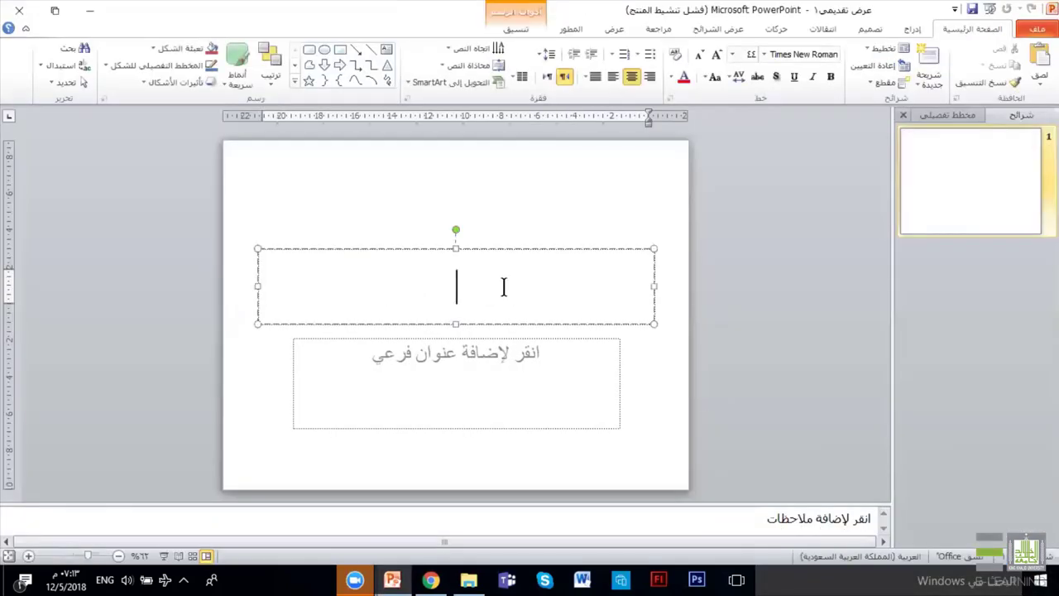
text(hg)
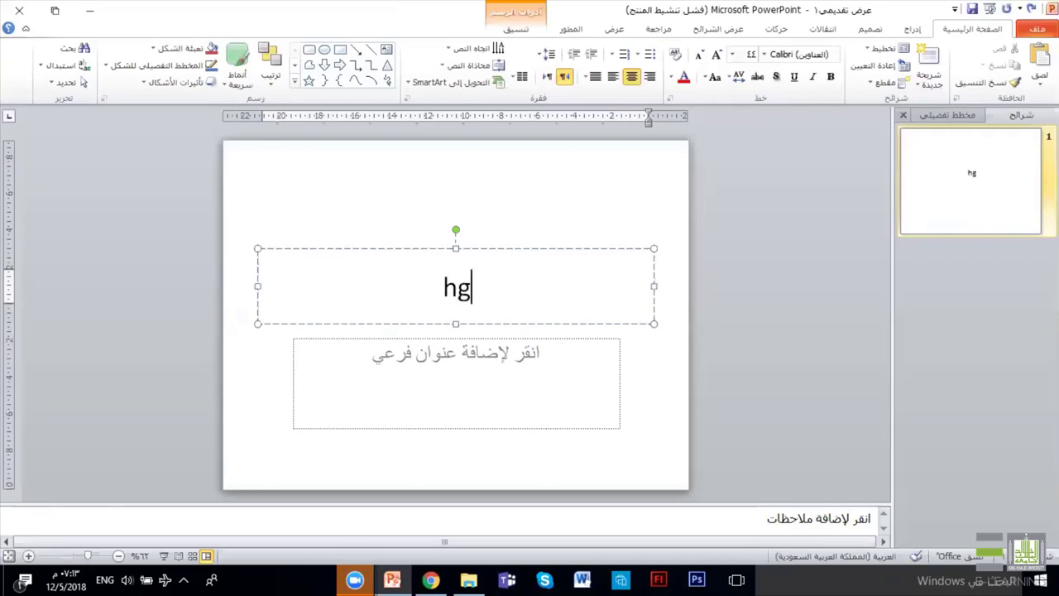
key(BackSpace)
key(BackSpace)
key(alt+shift)
text(المم)
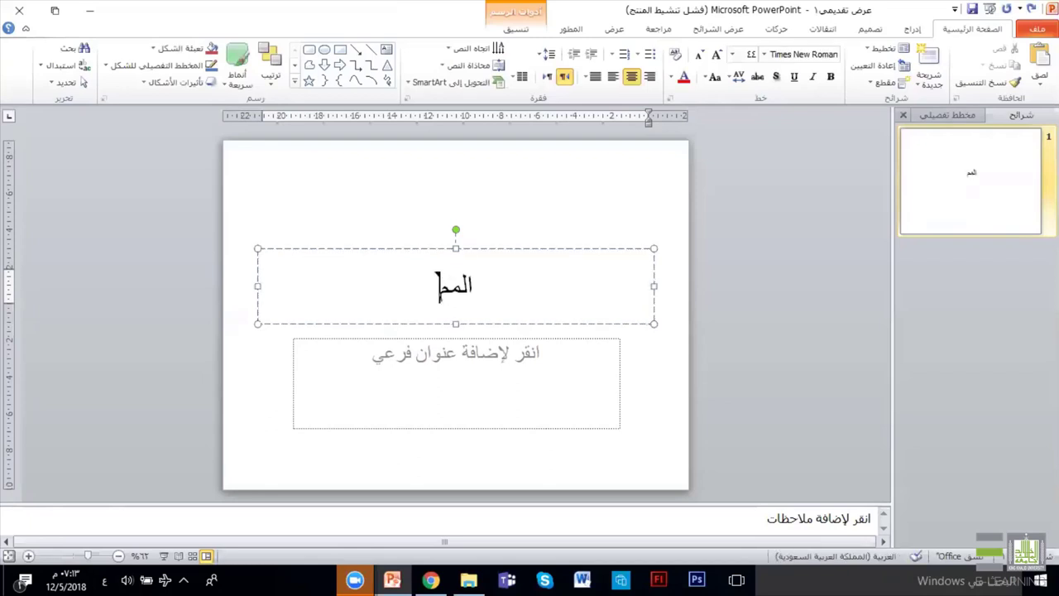
text(لكة العربي)
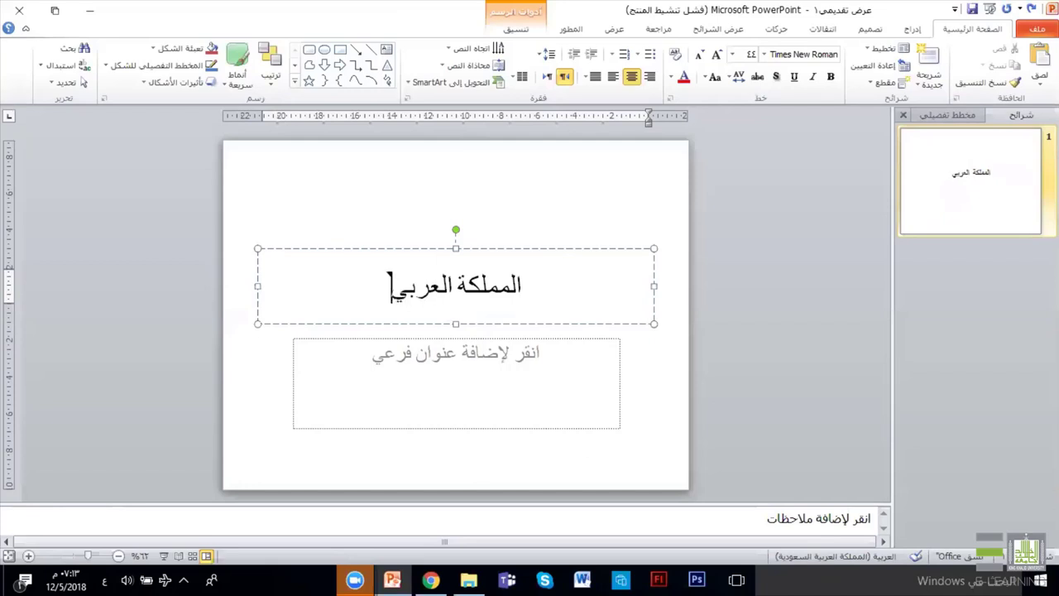
text(ة السعودية)
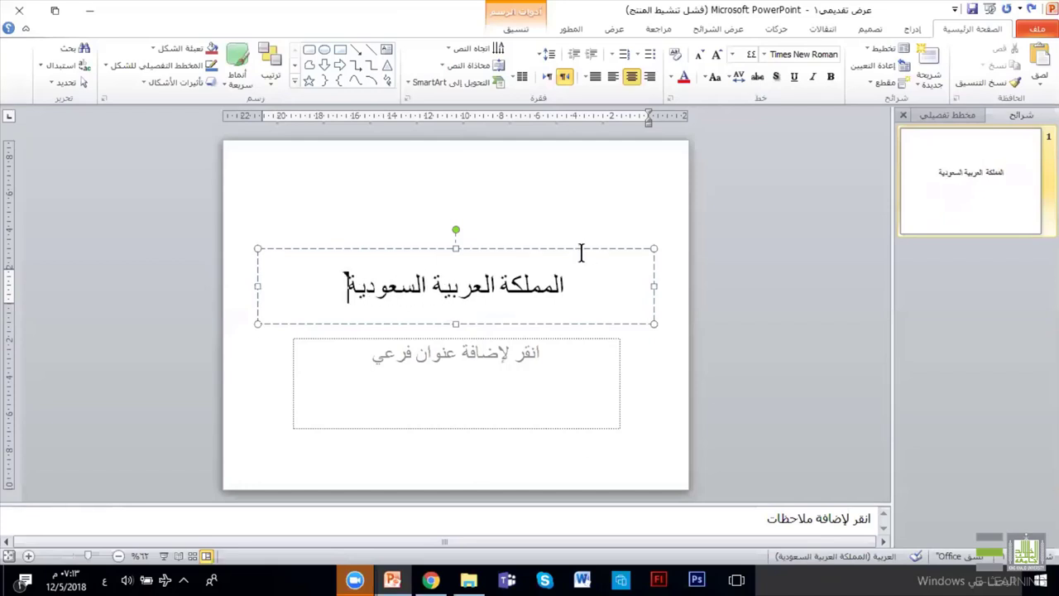
Format the slide title in bold Sakkal Majalla and narrow its text box to fit closely around the text.
triple_click(546, 266)
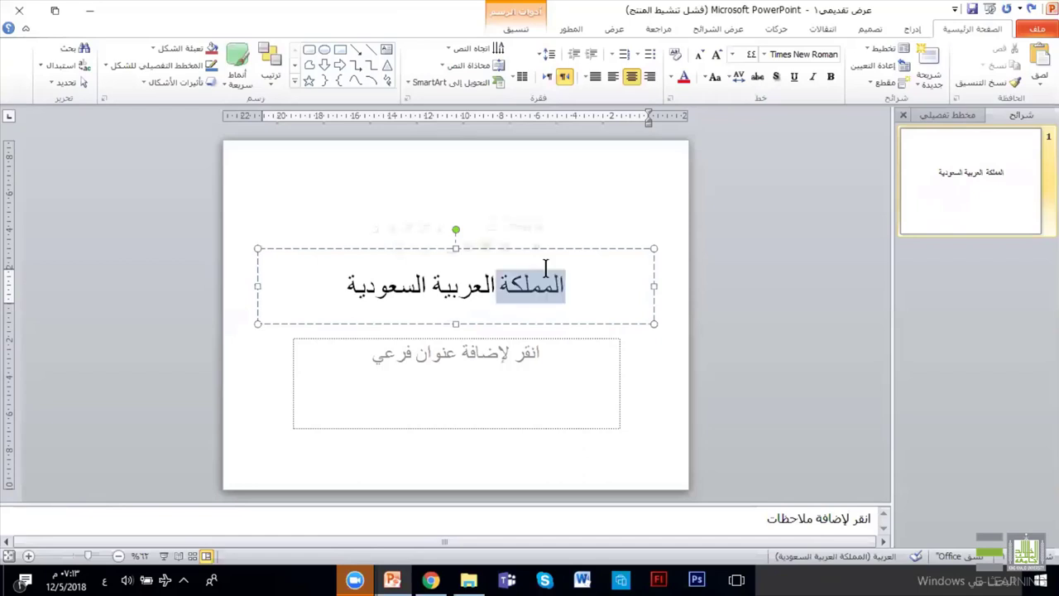
click(765, 54)
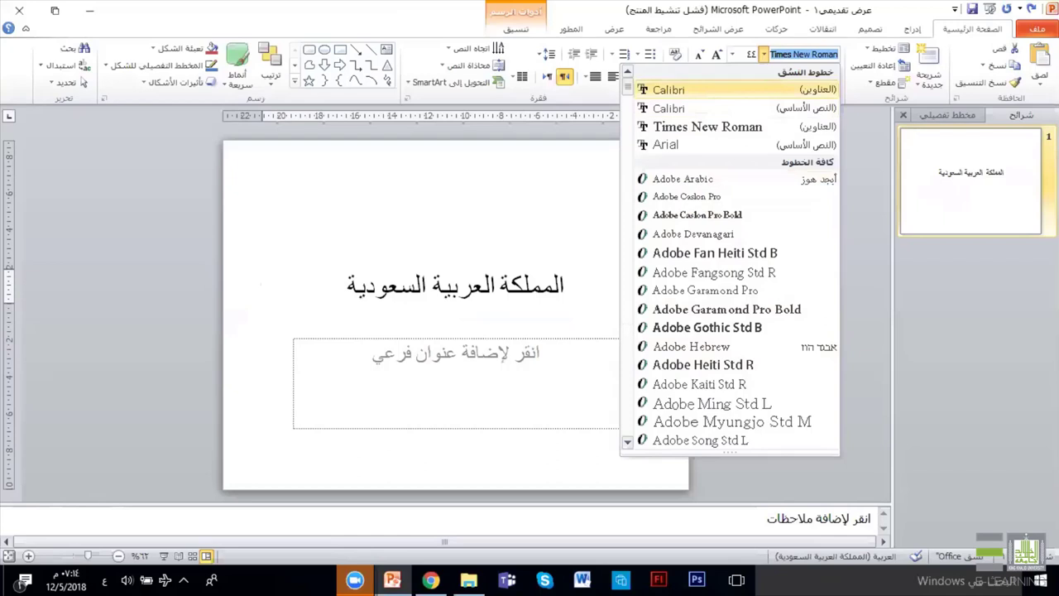
text(s)
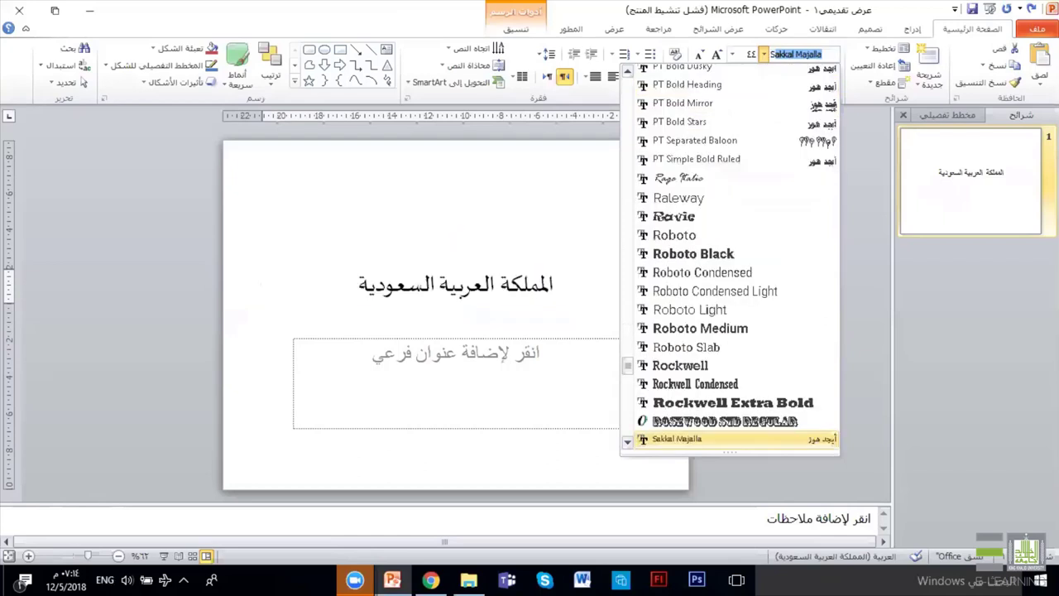
key(Return)
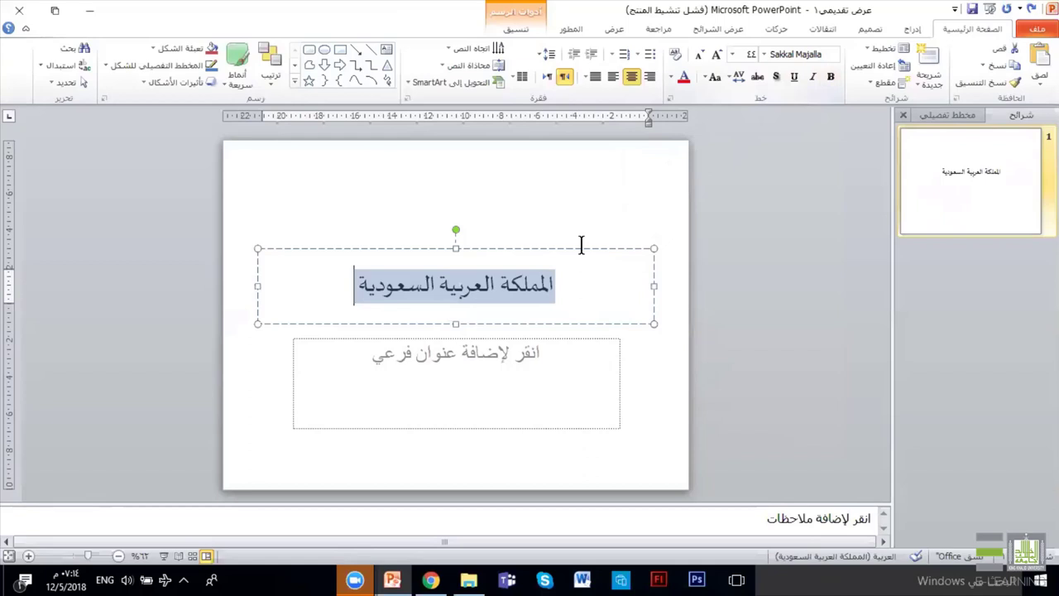
drag(653, 286, 489, 284)
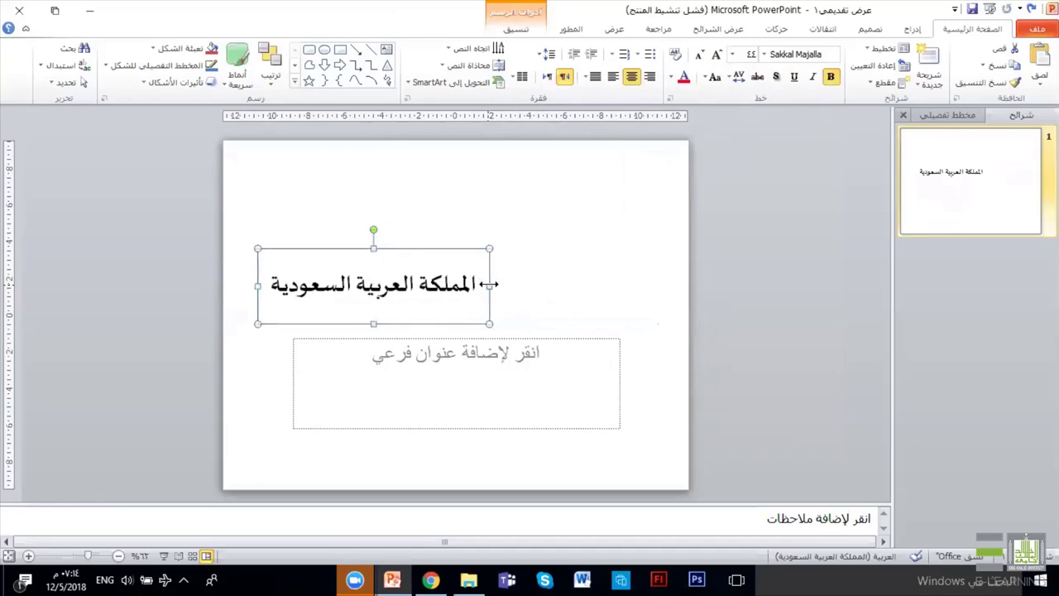
Save the title text box as a PNG picture on the desktop and switch back to the Piktochart editor in Chrome.
right_click(471, 249)
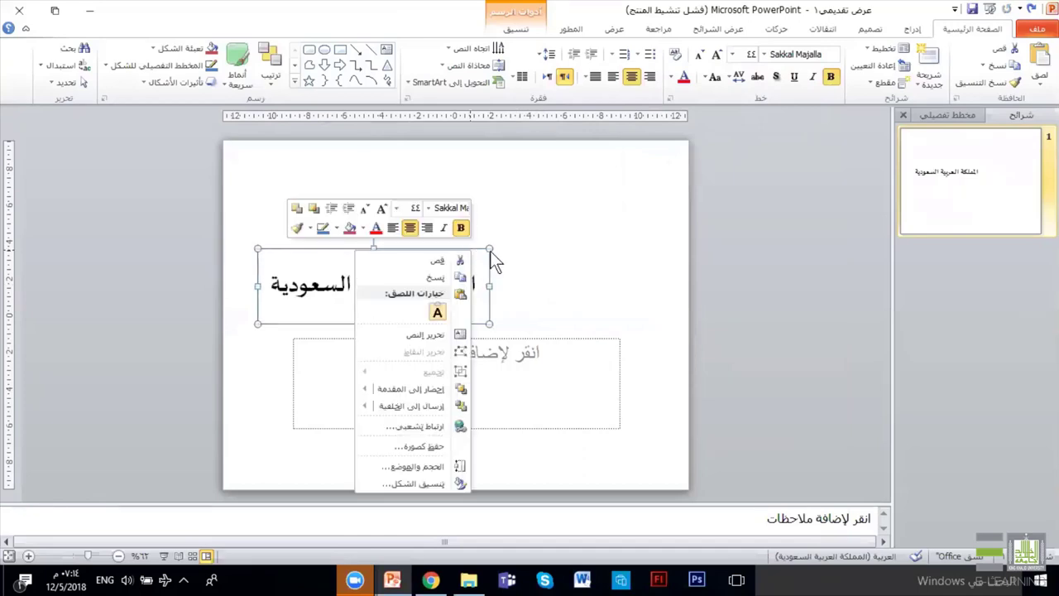
click(440, 446)
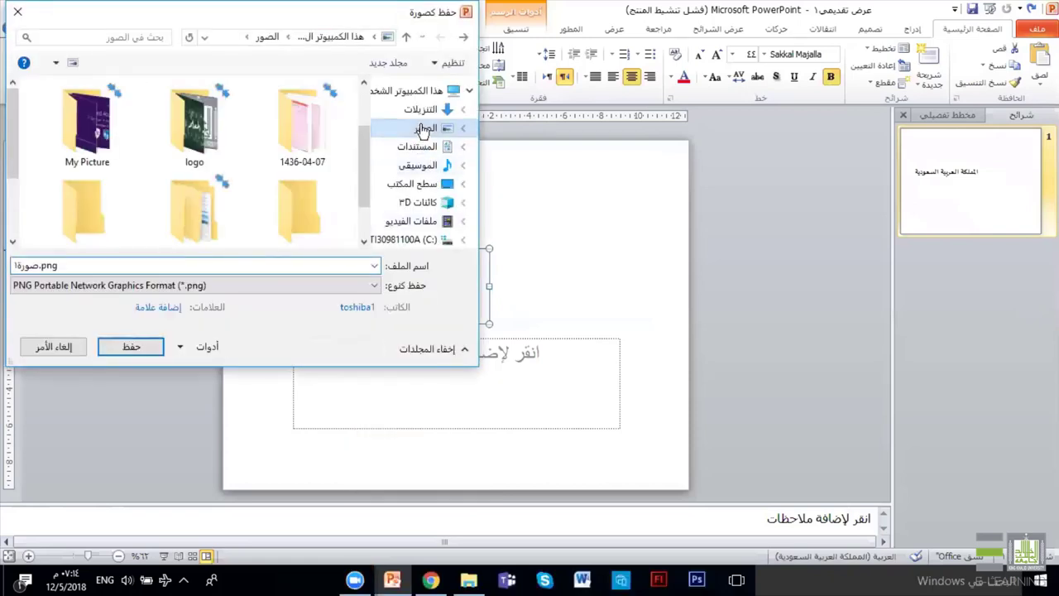
click(418, 184)
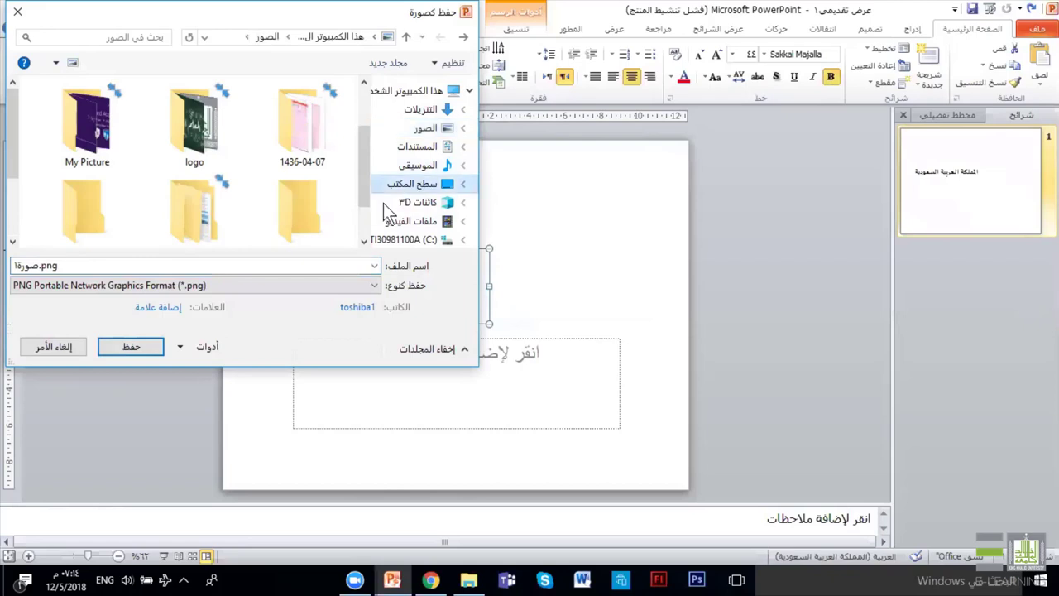
click(147, 344)
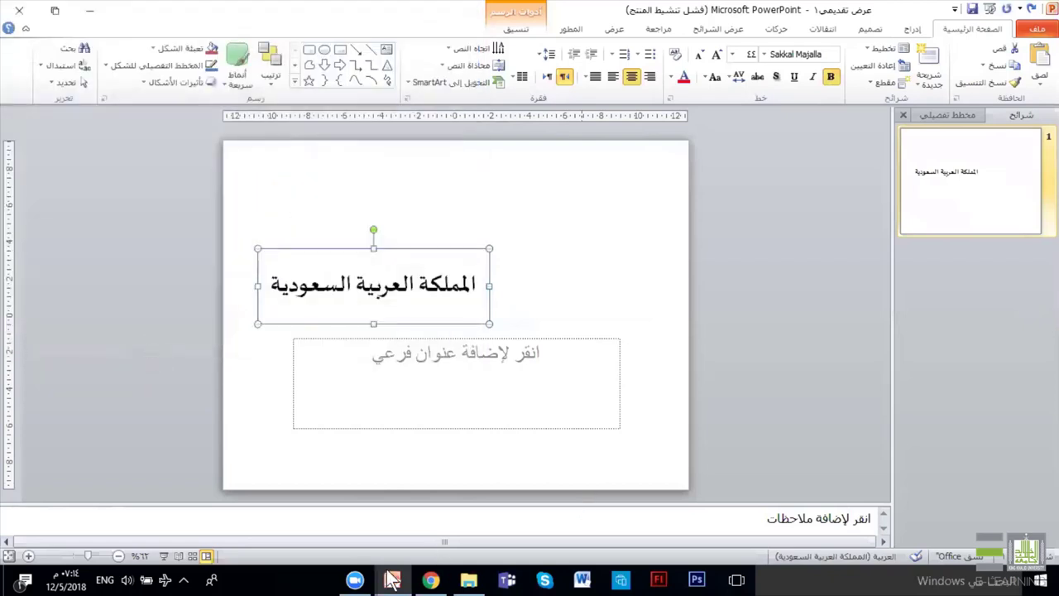
click(430, 580)
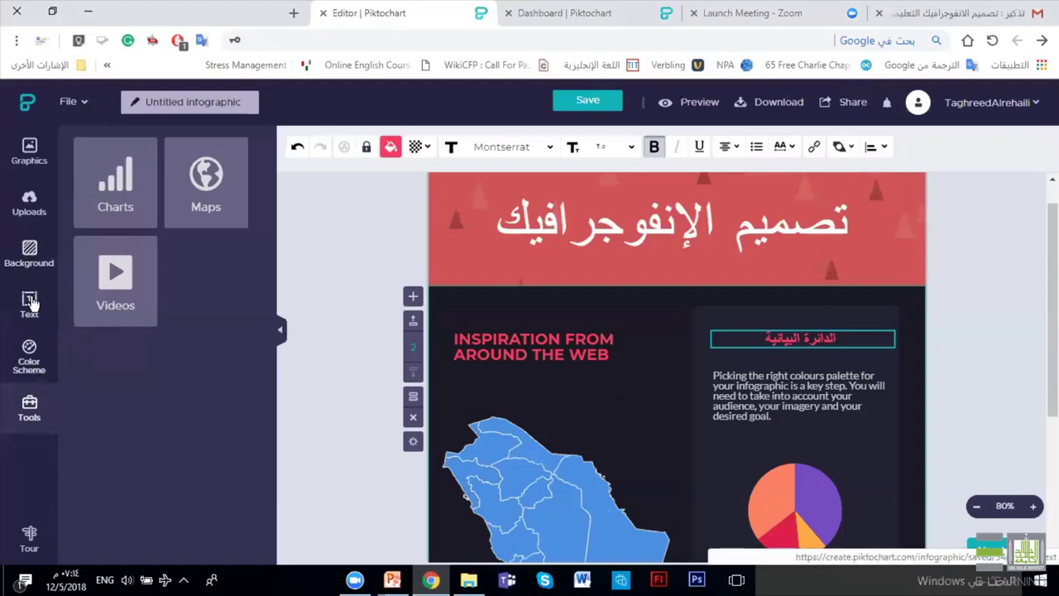
Upload the saved title picture from the desktop and place it on the second block at about 383 x 156.
click(29, 207)
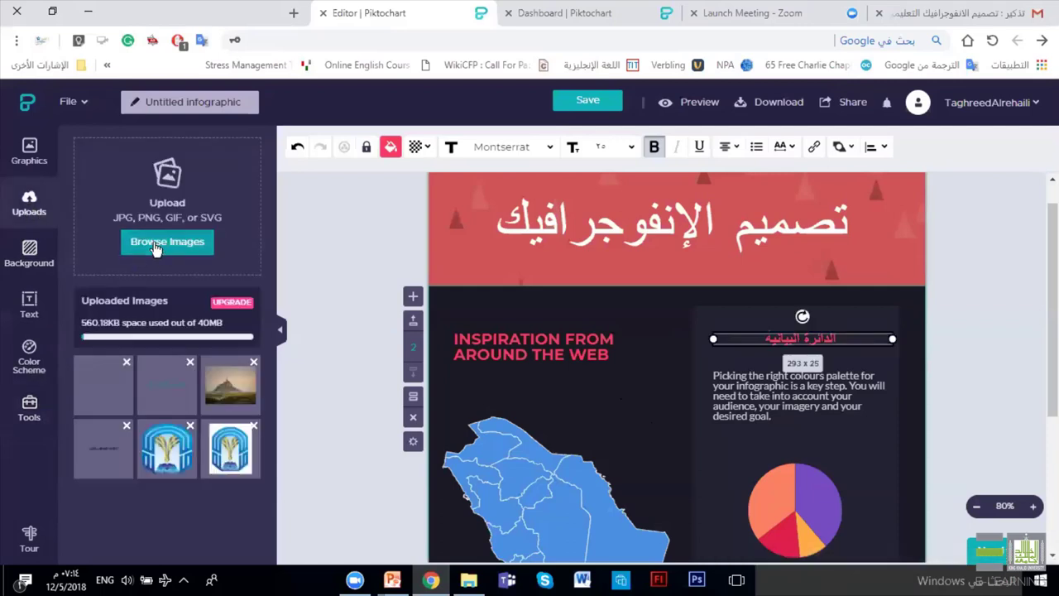
click(154, 243)
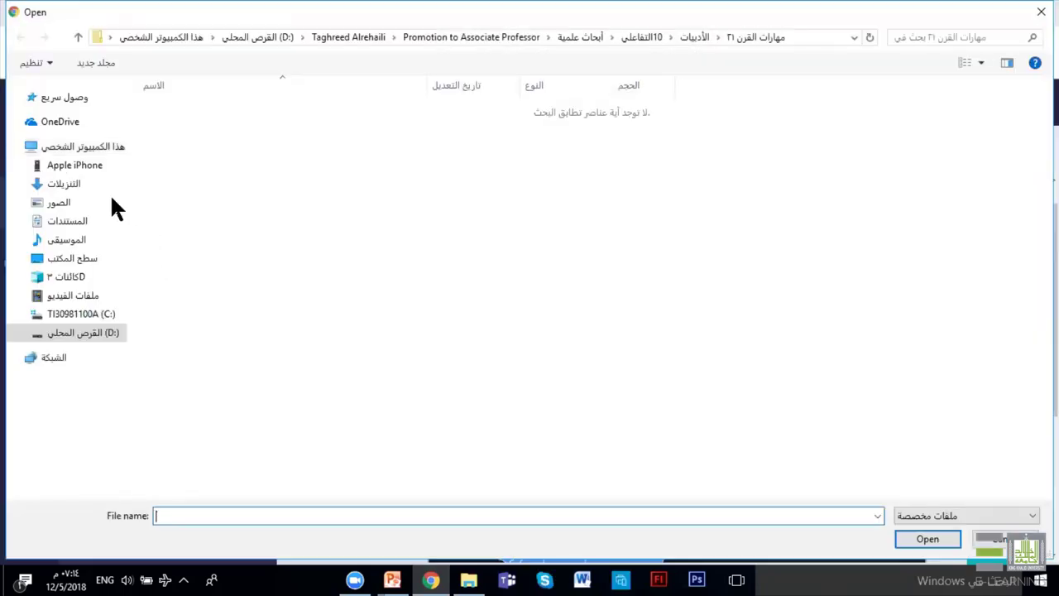
click(115, 258)
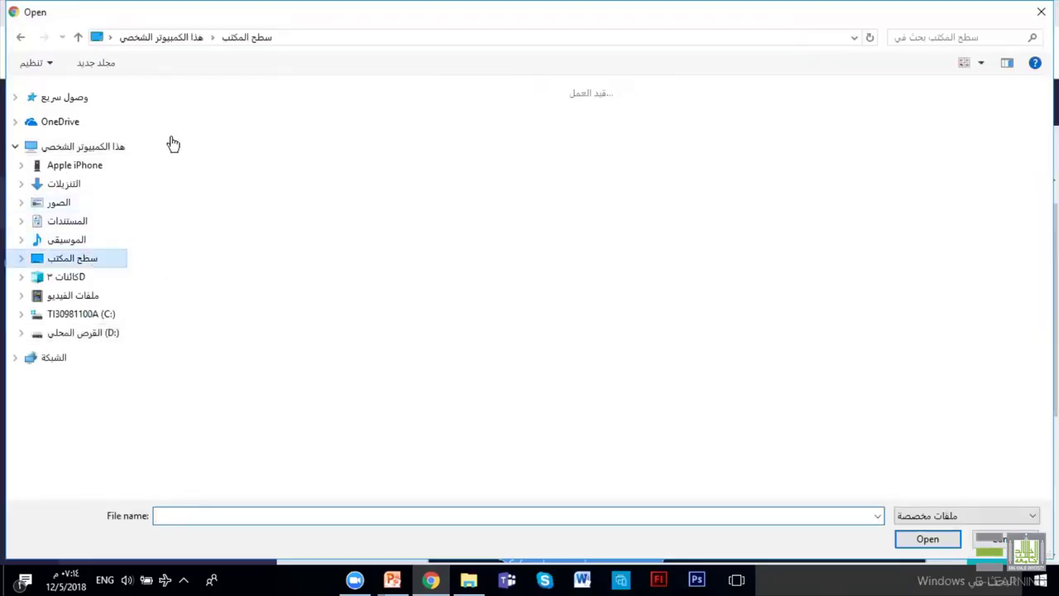
double_click(189, 119)
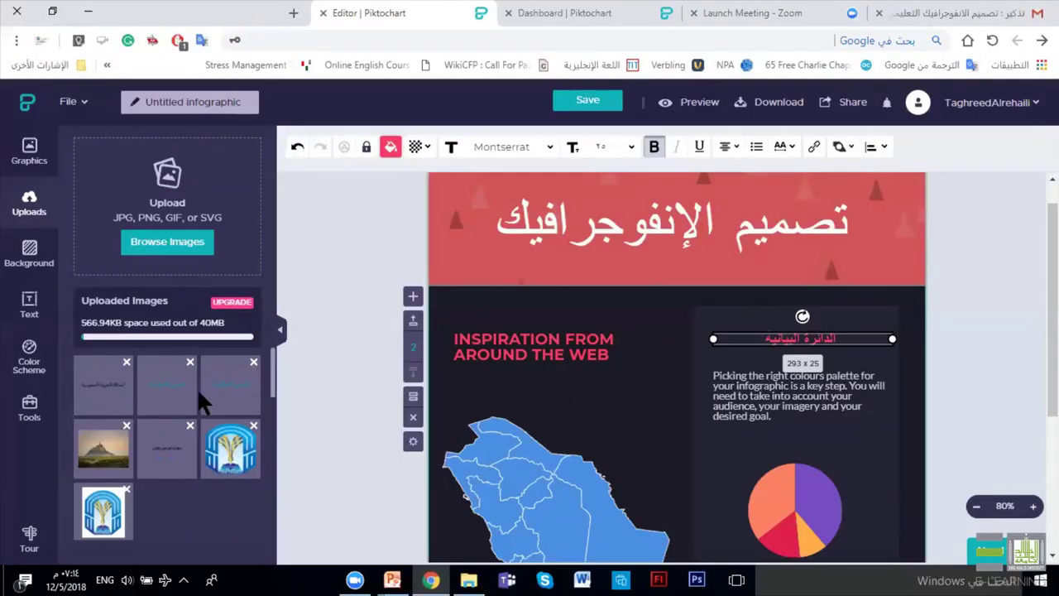
click(108, 398)
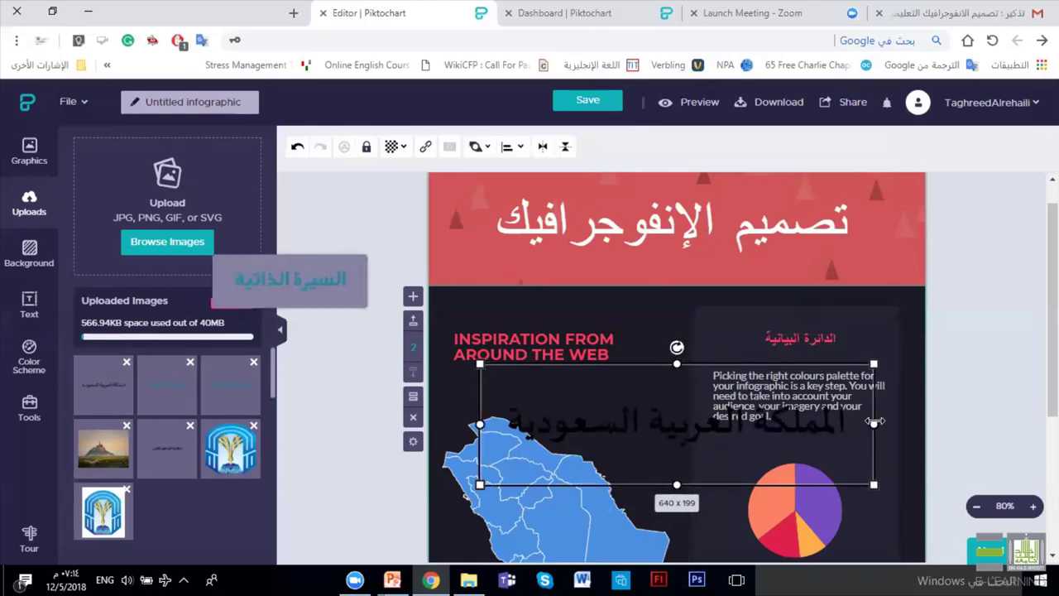
drag(874, 364, 709, 397)
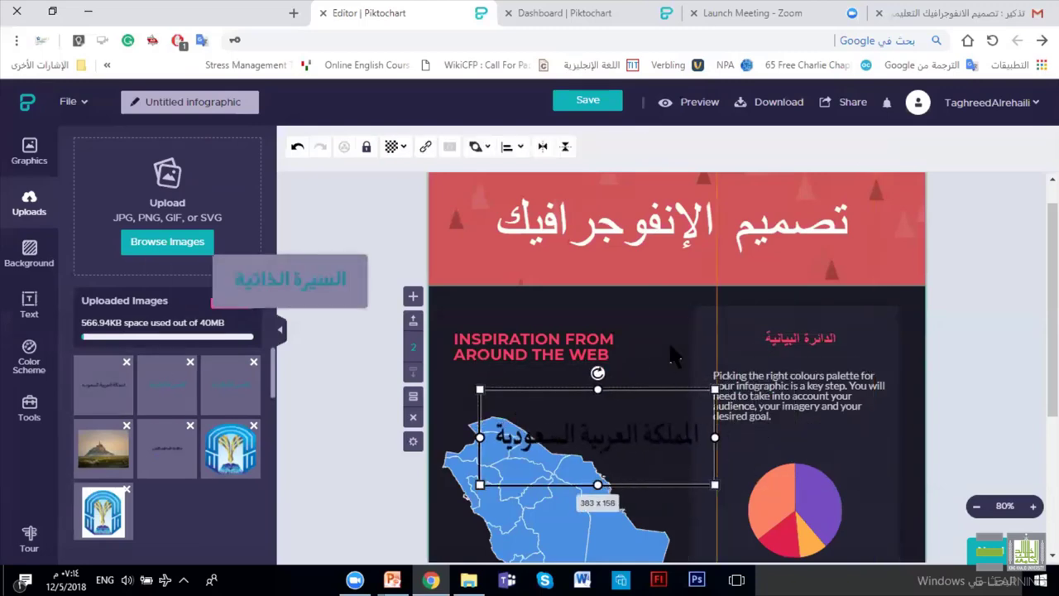
Apply the off-white paper texture as the background image of the second block.
click(457, 410)
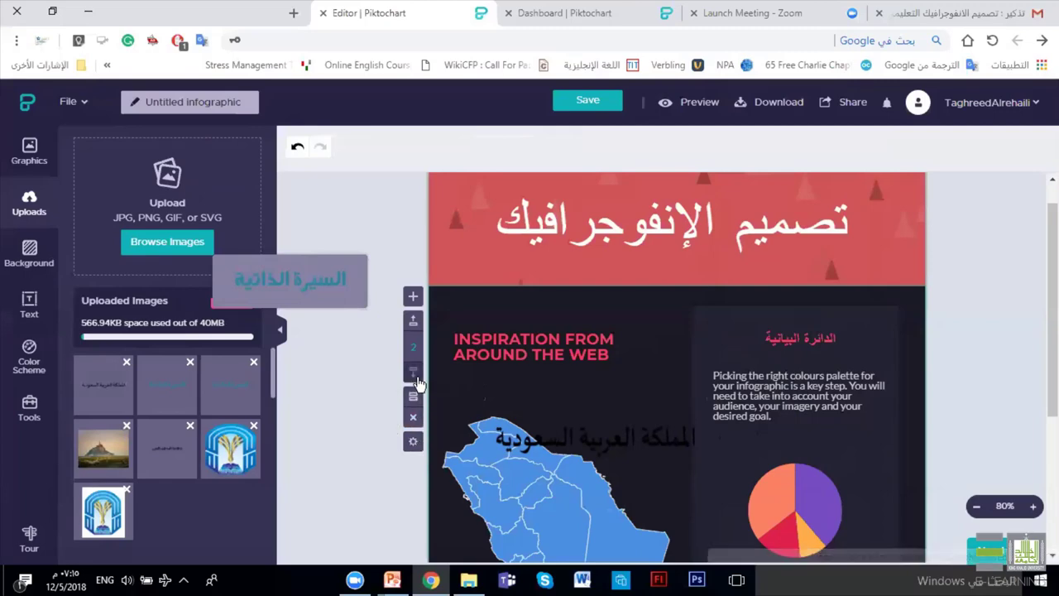
click(31, 253)
click(236, 389)
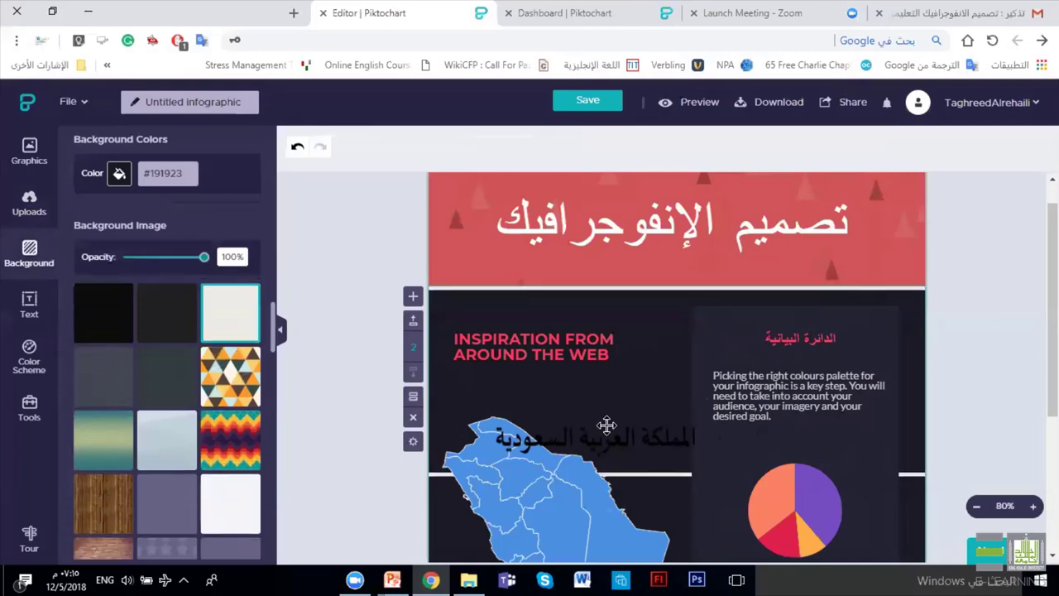
Delete the "INSPIRATION FROM AROUND THE WEB" heading and position the Arabic title picture in its place above the map.
click(616, 389)
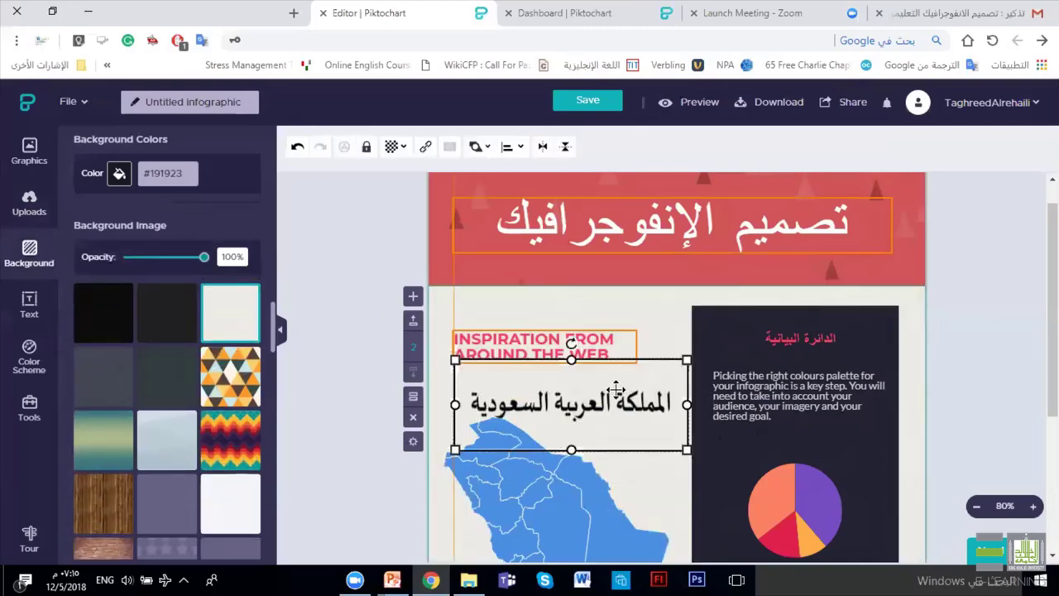
mouse_move(584, 359)
mouse_down()
mouse_move(574, 364)
mouse_move(585, 343)
mouse_up()
click(581, 359)
key(Delete)
click(932, 352)
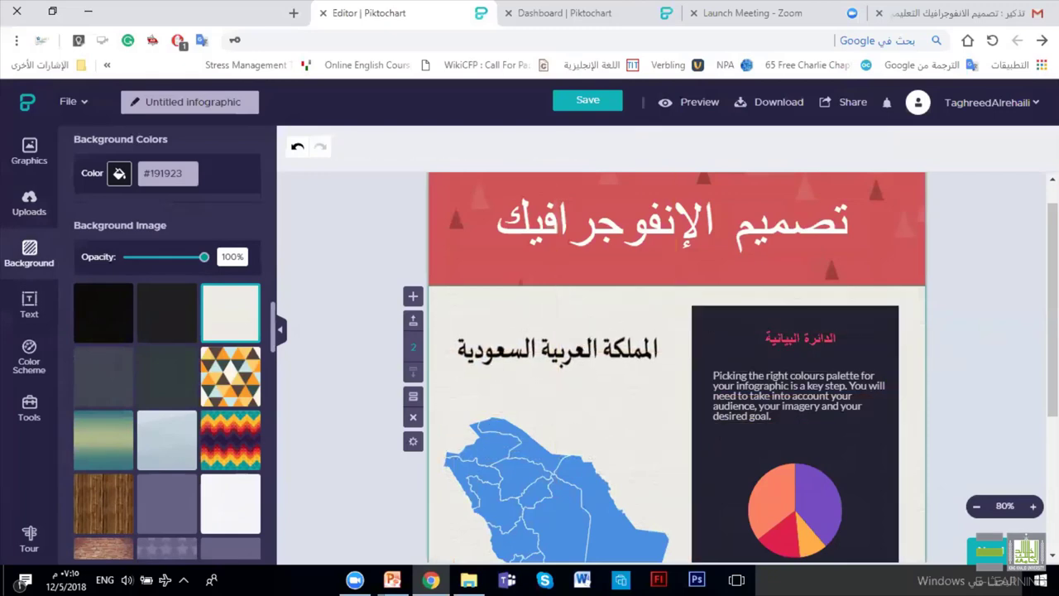
Look over the finished blocks, examine the whole infographic in preview mode, and return to editing.
scroll(1053, 331, down, 2)
scroll(731, 368, down, 2)
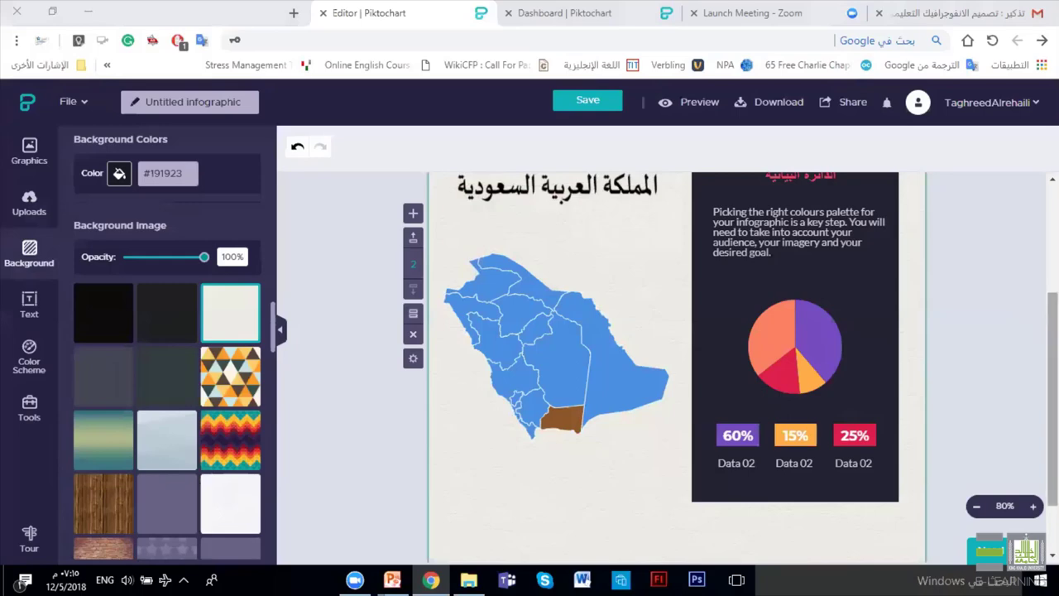
scroll(677, 364, down, 1)
scroll(677, 364, up, 3)
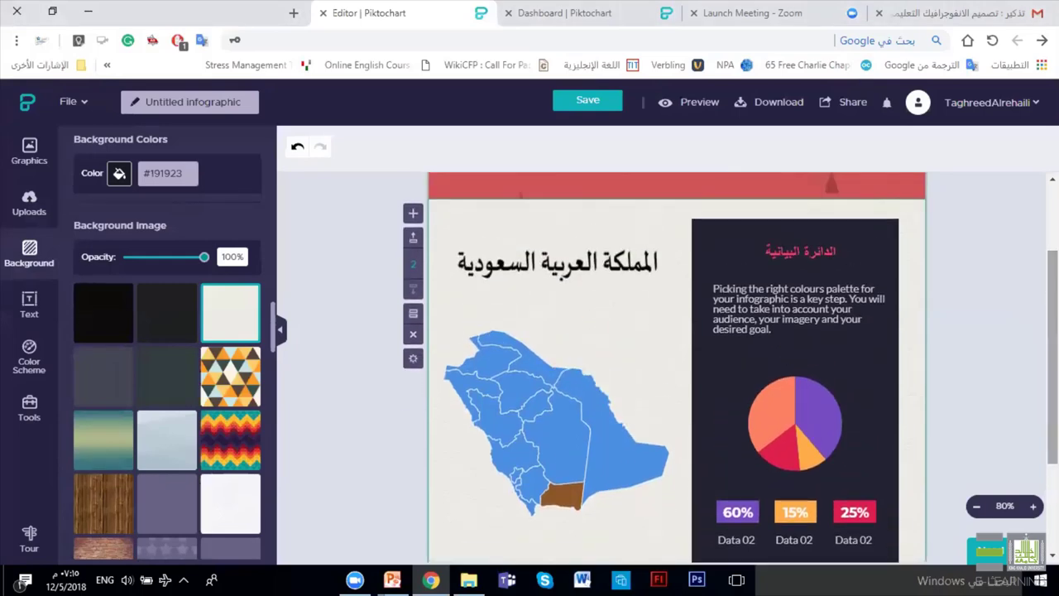
click(710, 103)
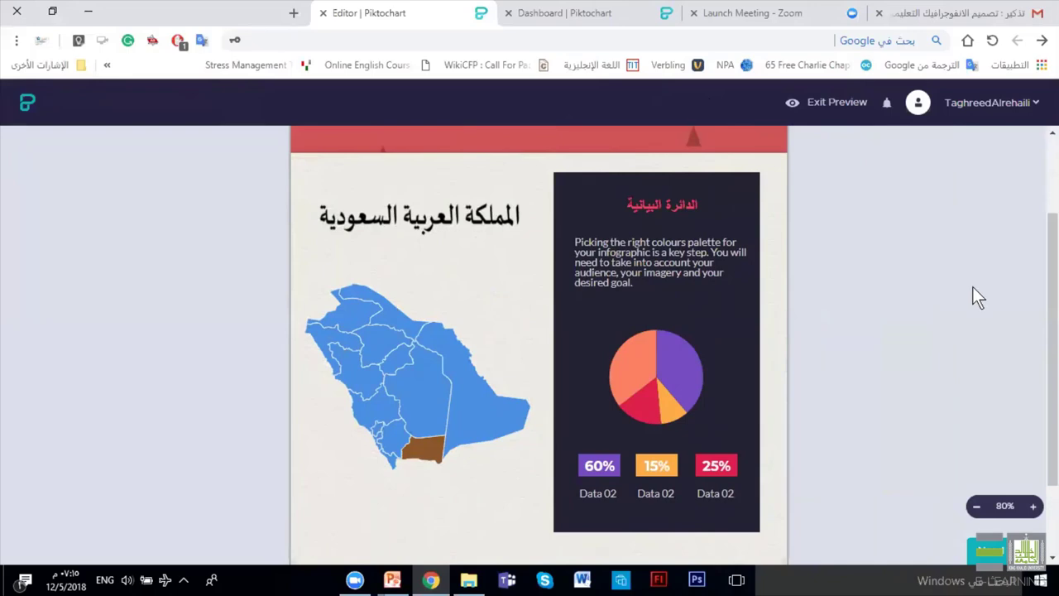
scroll(977, 298, up, 3)
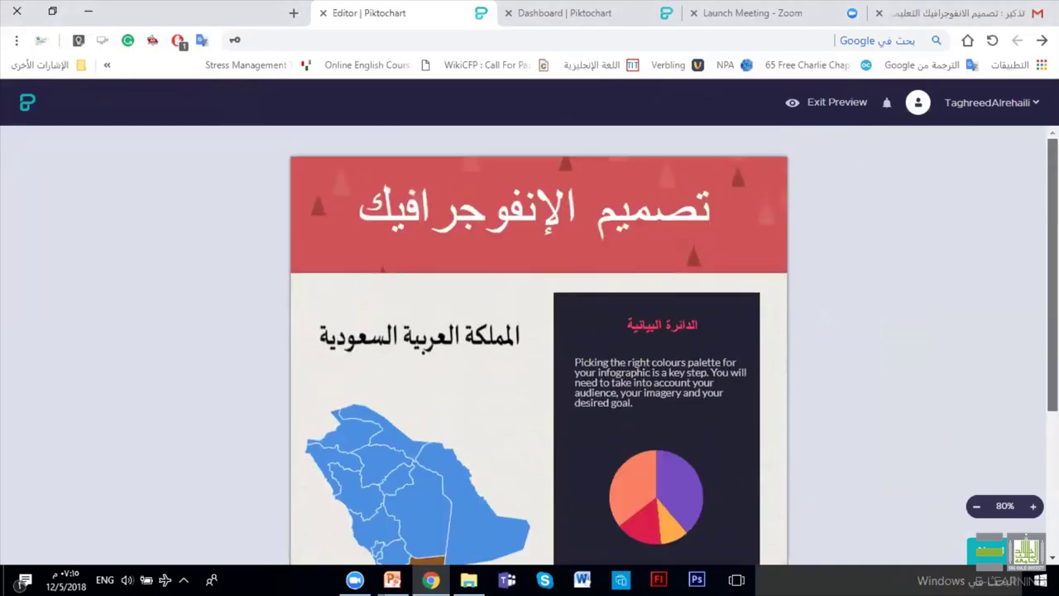
scroll(861, 190, down, 3)
scroll(862, 191, up, 3)
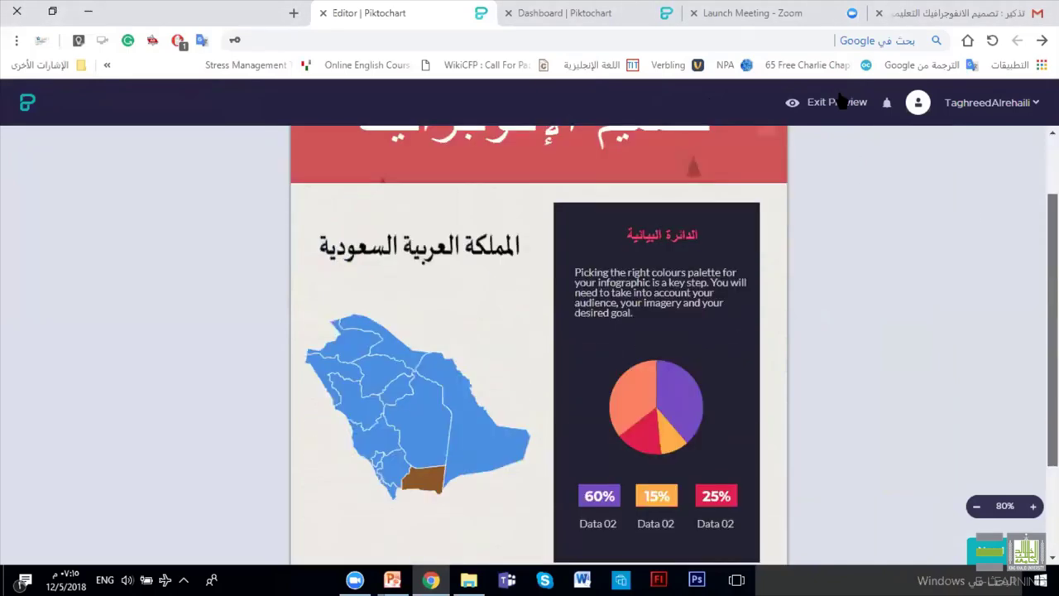
click(841, 104)
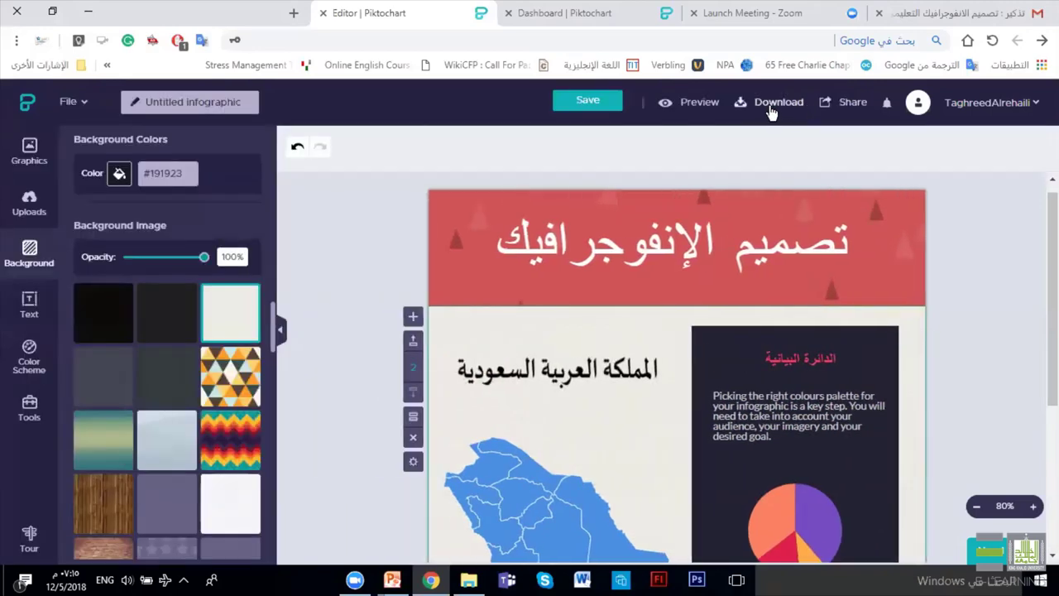
Download the infographic as a normal-quality PNG without splitting it into blocks, and close the download dialog.
click(769, 107)
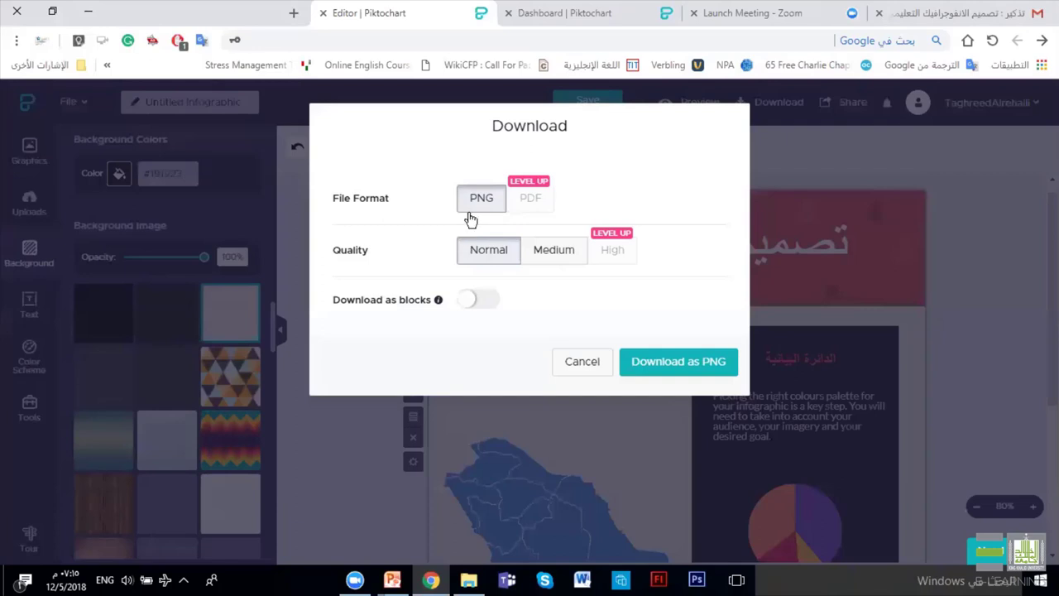
click(650, 362)
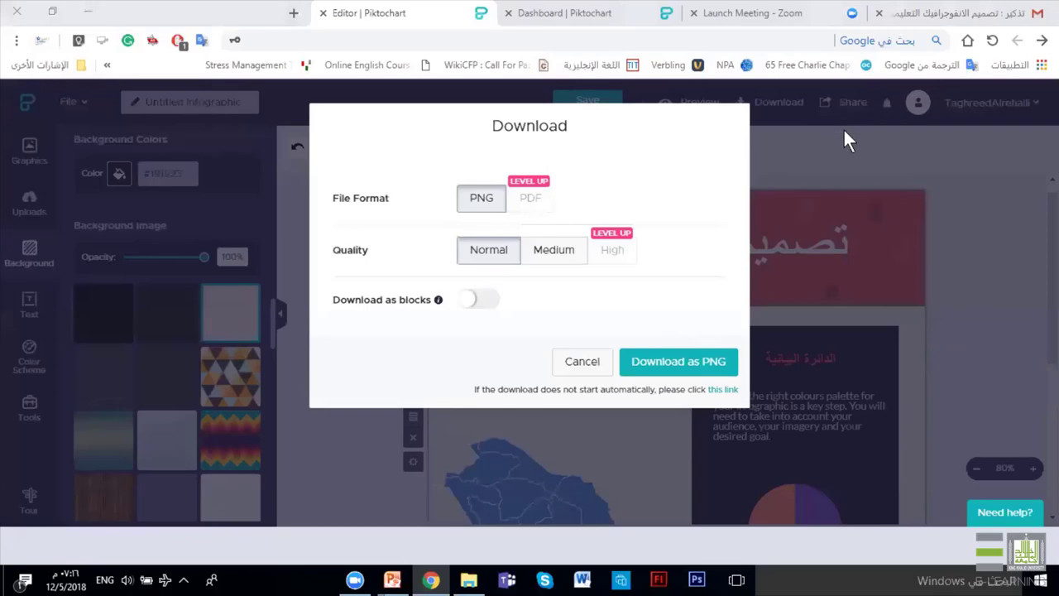
click(591, 366)
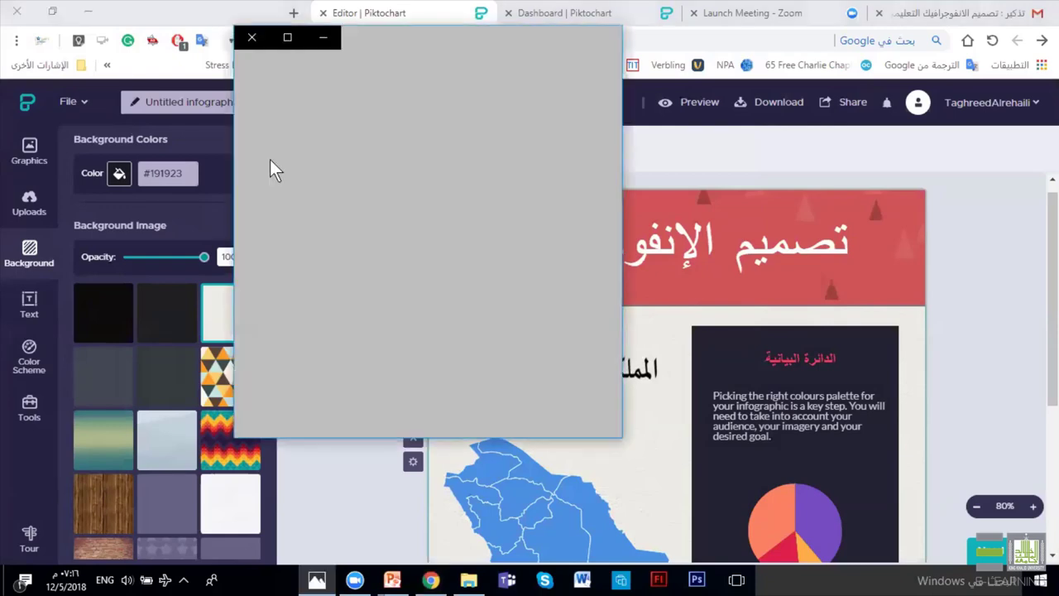
Clear the other windows to examine the downloaded infographic image on the desktop, and minimize the picture viewer.
click(86, 6)
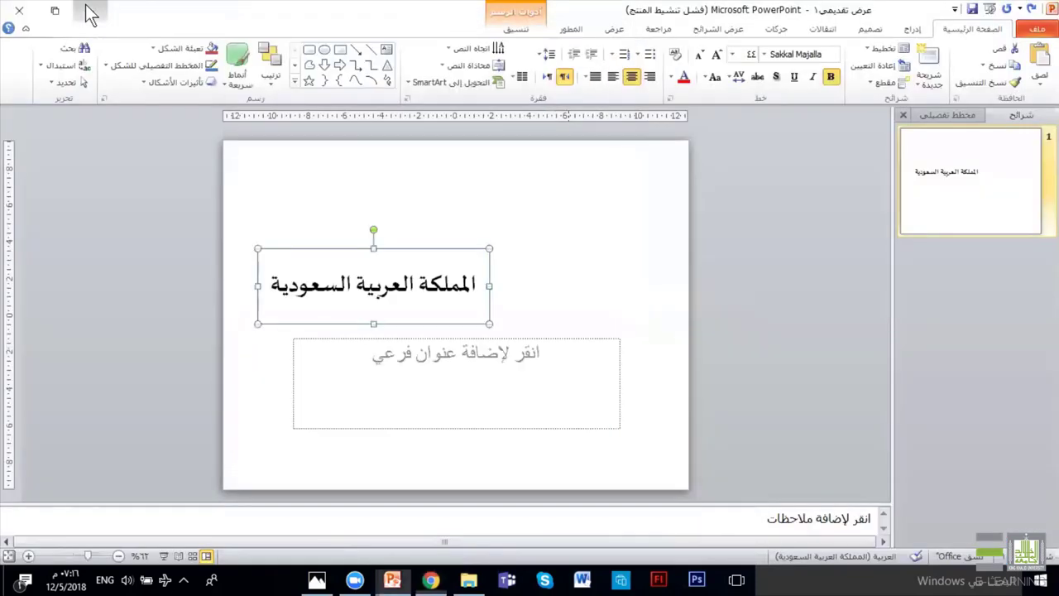
click(86, 8)
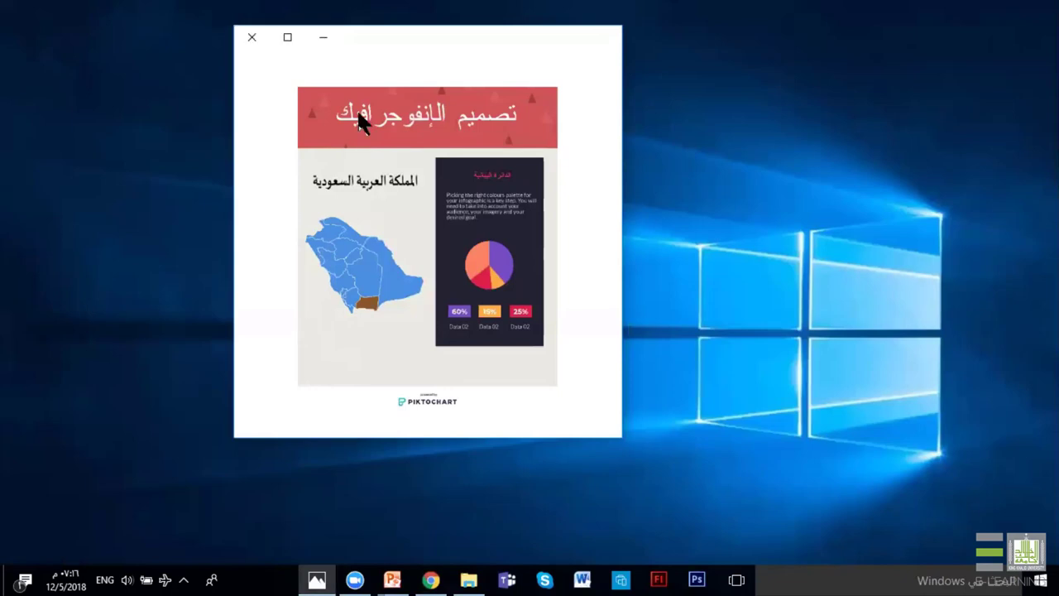
mouse_move(385, 87)
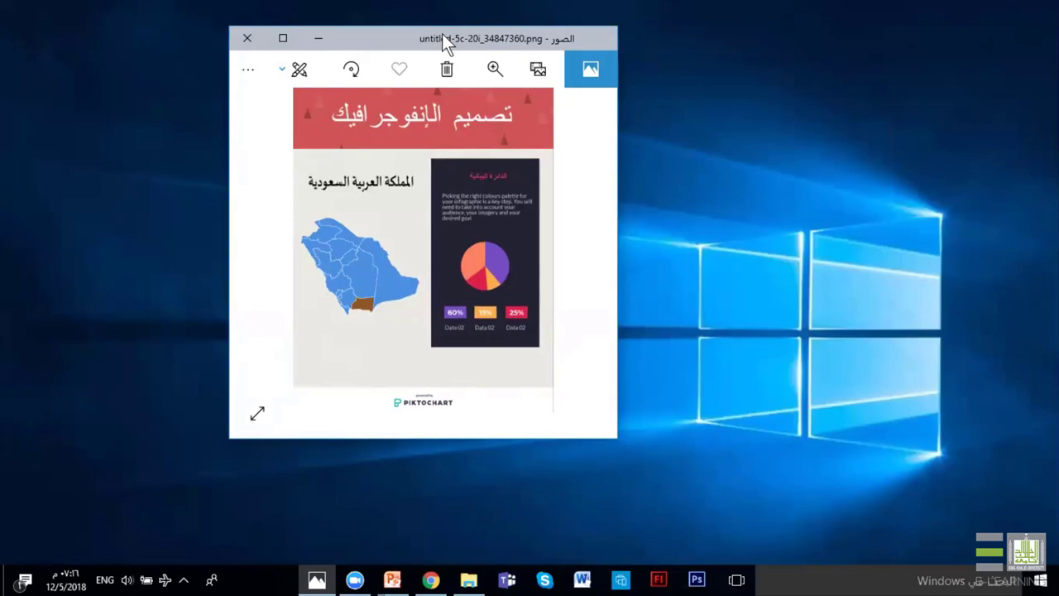
drag(442, 34, 299, 86)
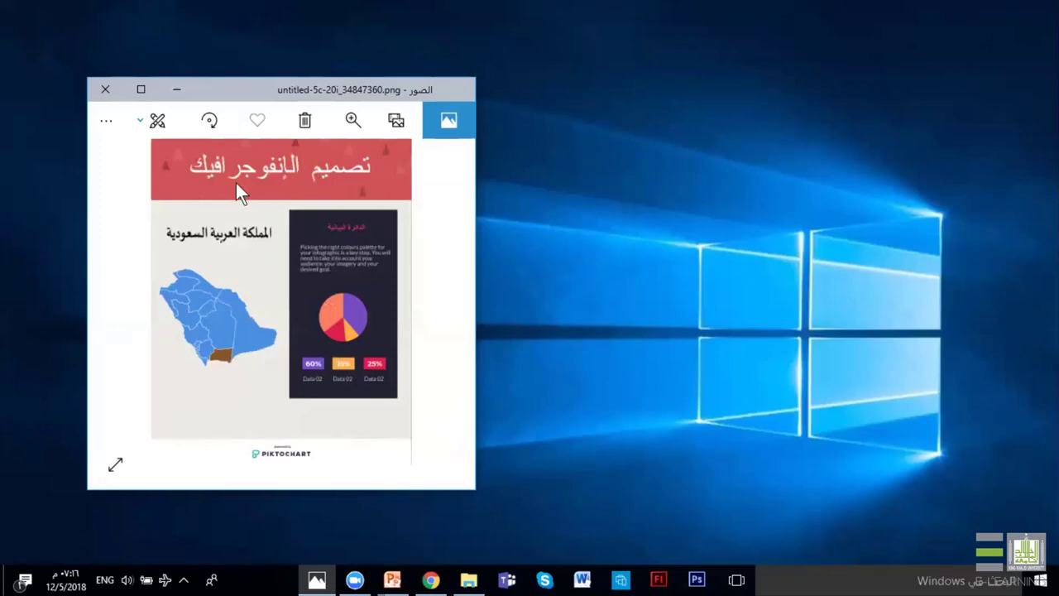
click(176, 89)
Switch back to the Piktochart editor in Chrome and publish the infographic under the previewed sharing link.
mouse_move(392, 580)
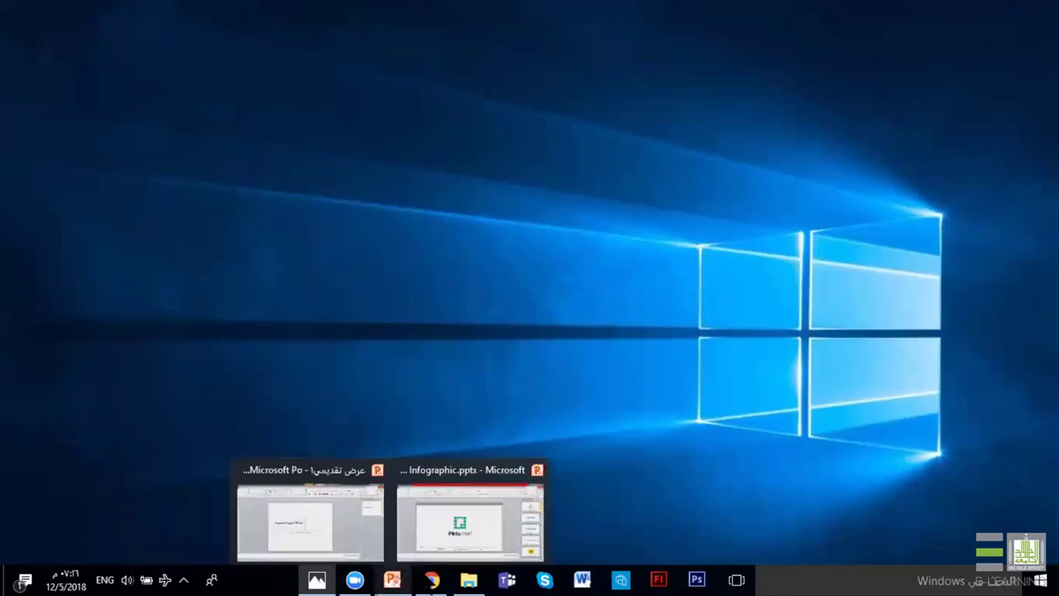
mouse_move(430, 582)
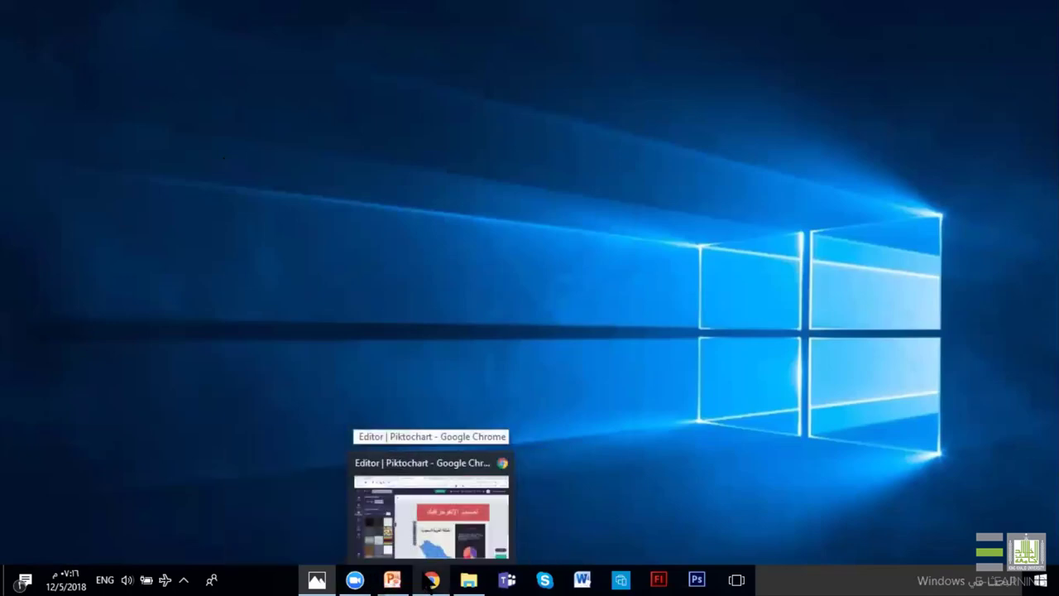
click(431, 582)
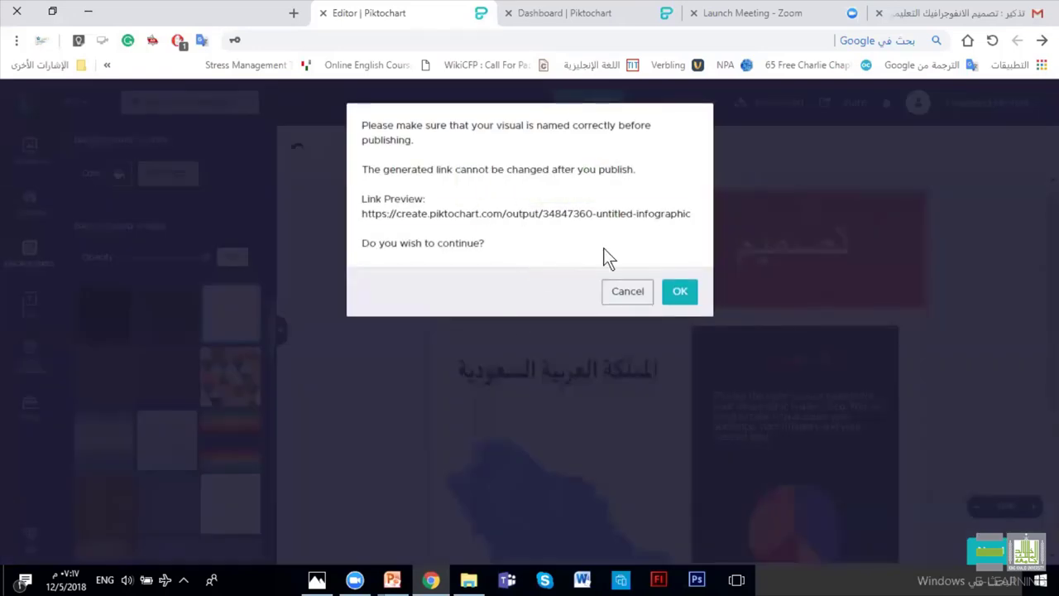
triple_click(613, 215)
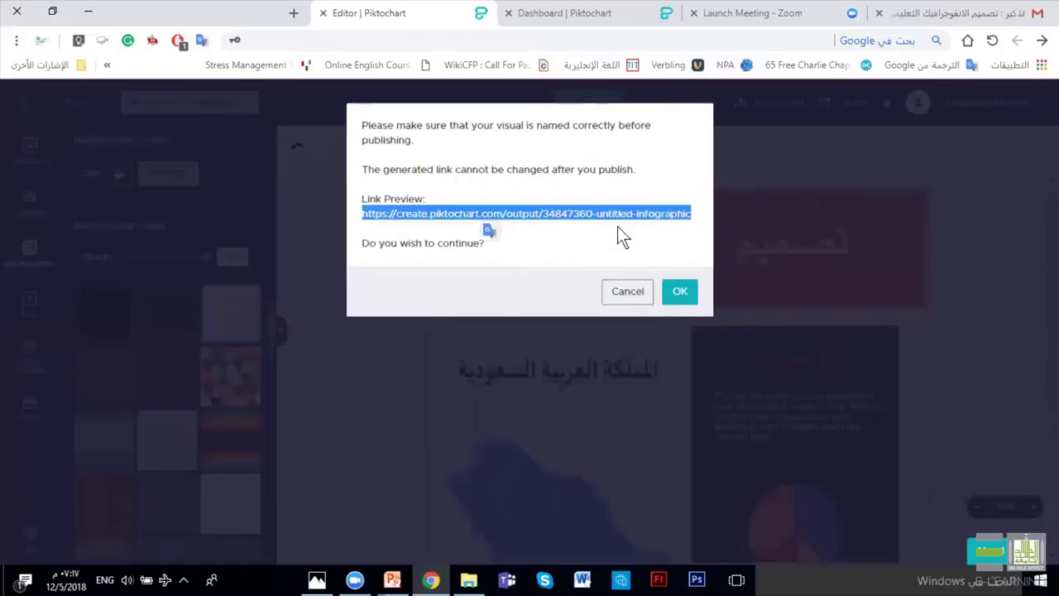
click(677, 295)
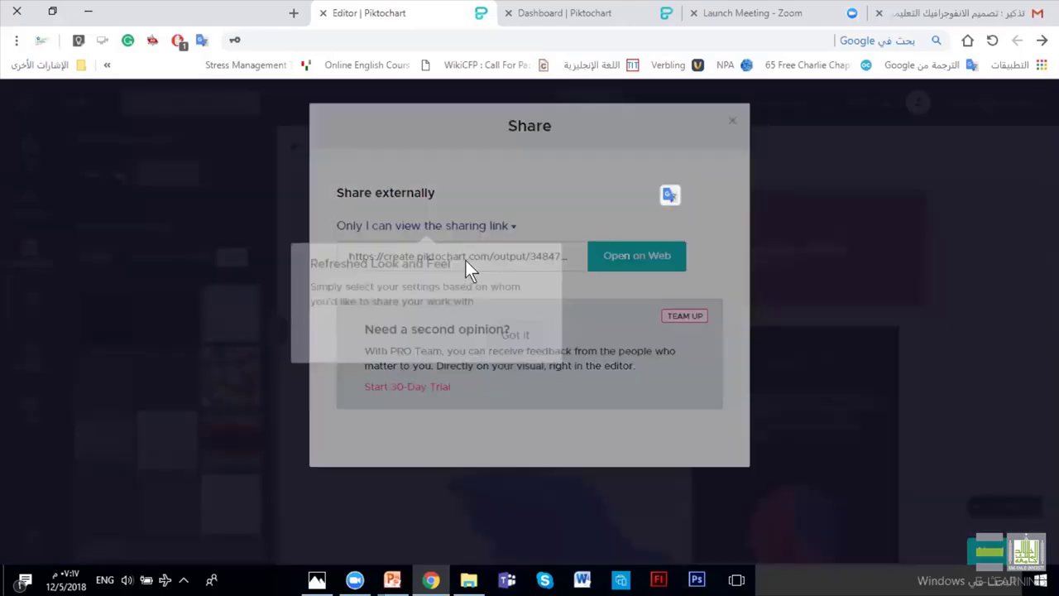
Dismiss the sharing hint, review who can view the sharing link, and close the Share dialog.
click(513, 336)
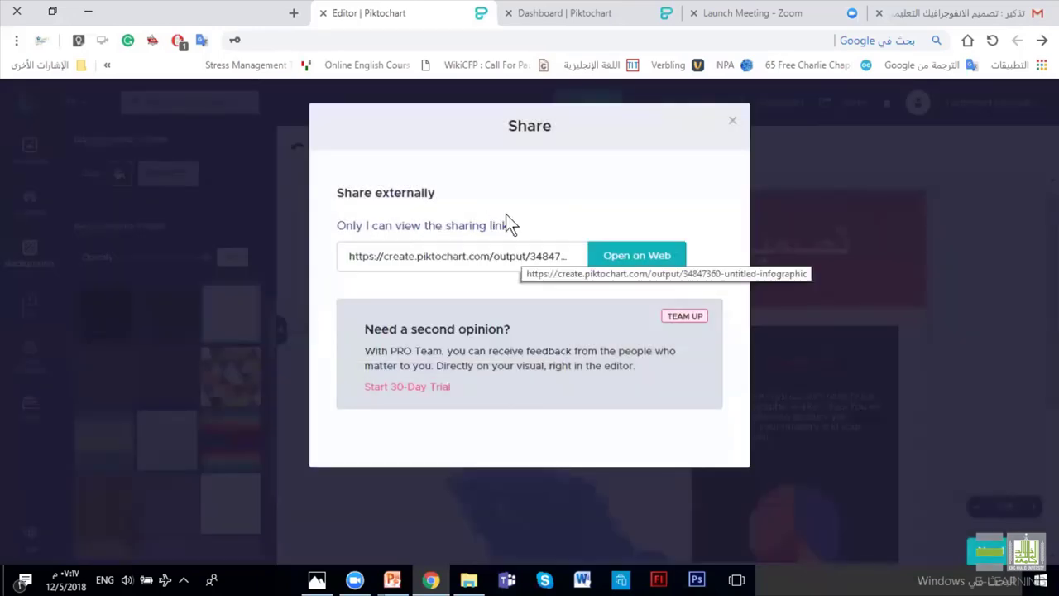
click(505, 232)
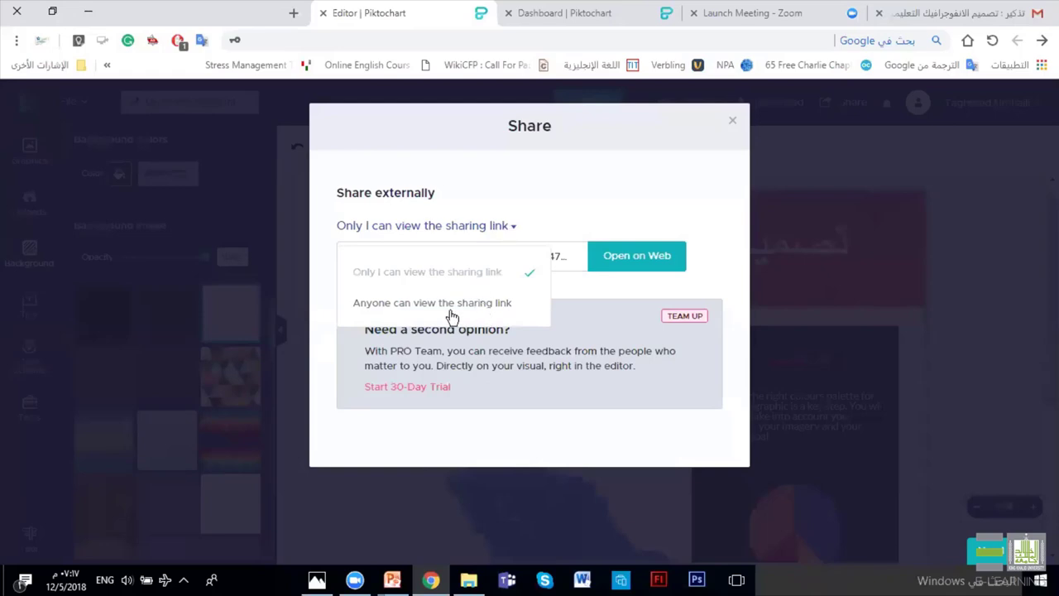
click(610, 169)
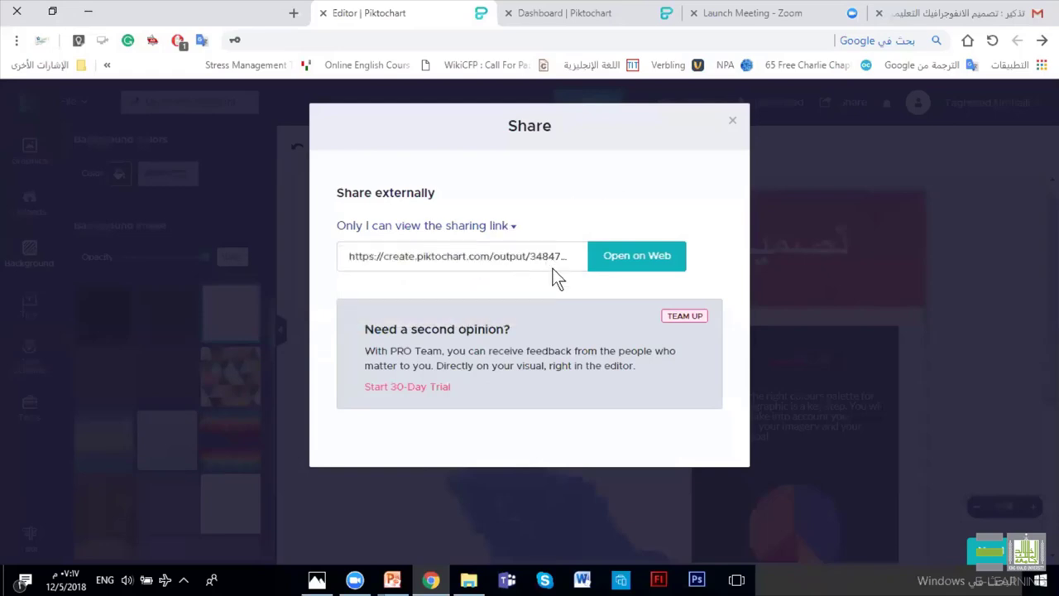
click(732, 121)
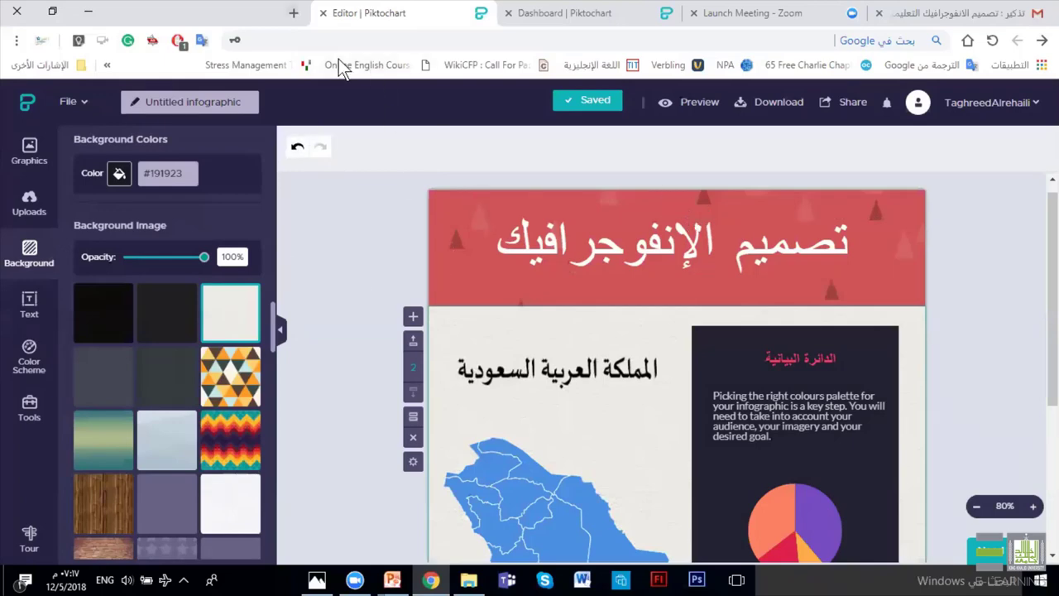
Search Google for "powtoon" in a new tab and return to the Piktochart editor tab.
key(ctrl+t)
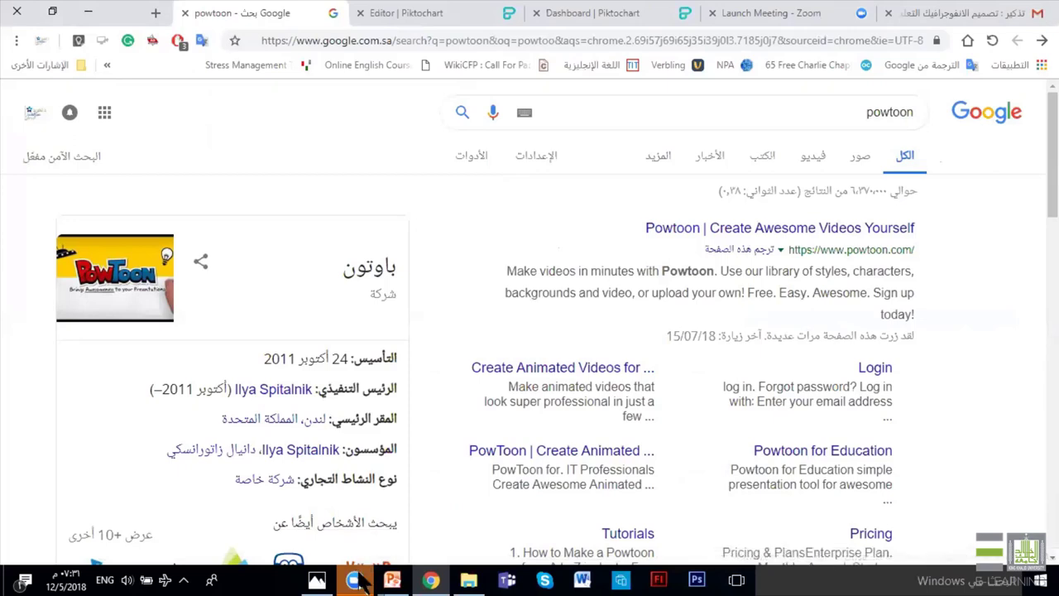
mouse_move(362, 582)
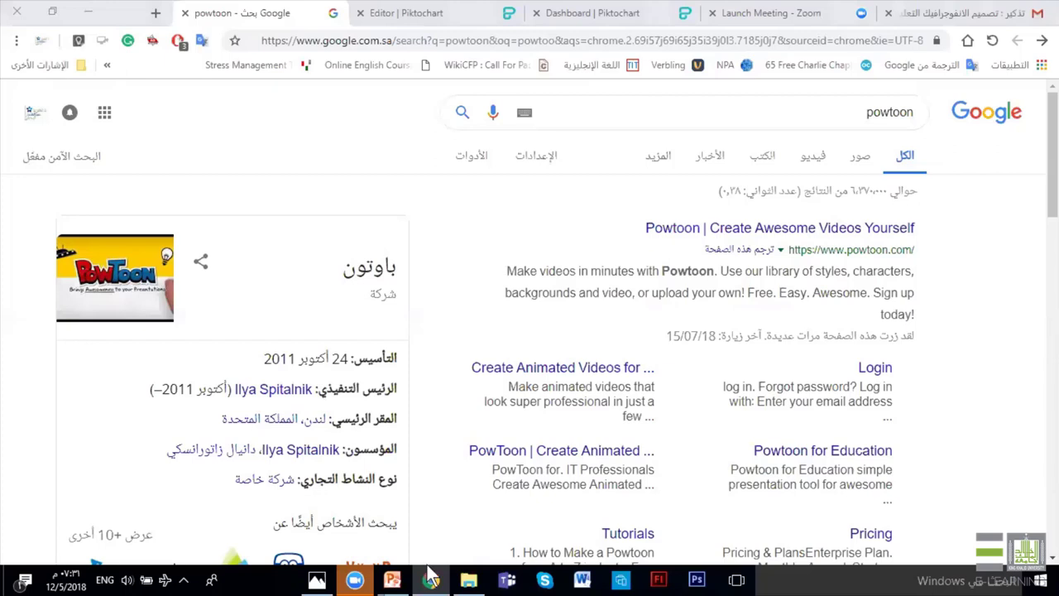
click(435, 15)
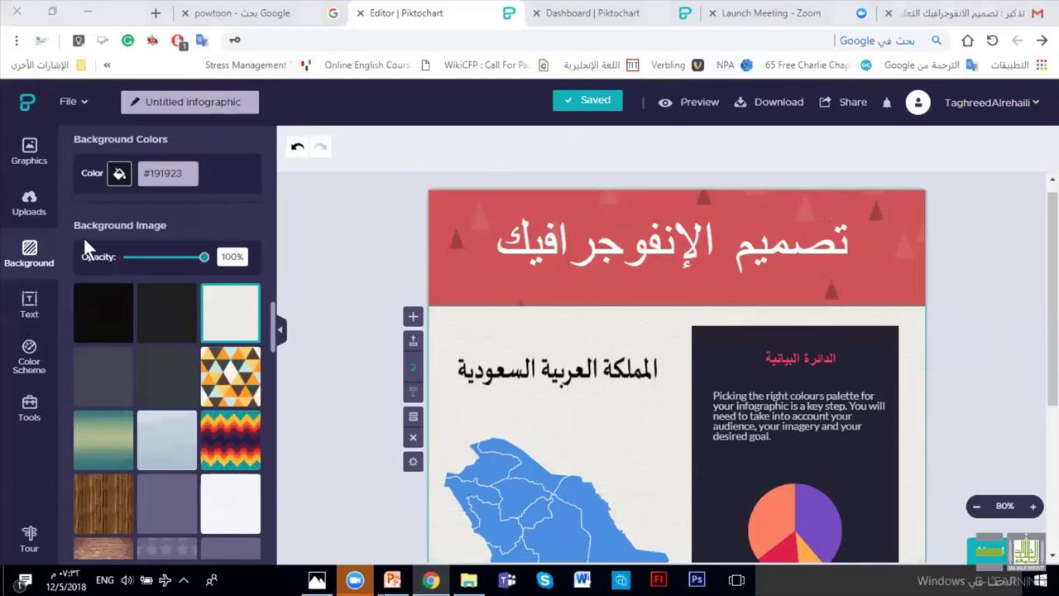
Look through the graphics library's lines, basic shapes and icons, and Unsplash photos, dismissing the photo source notice.
click(29, 149)
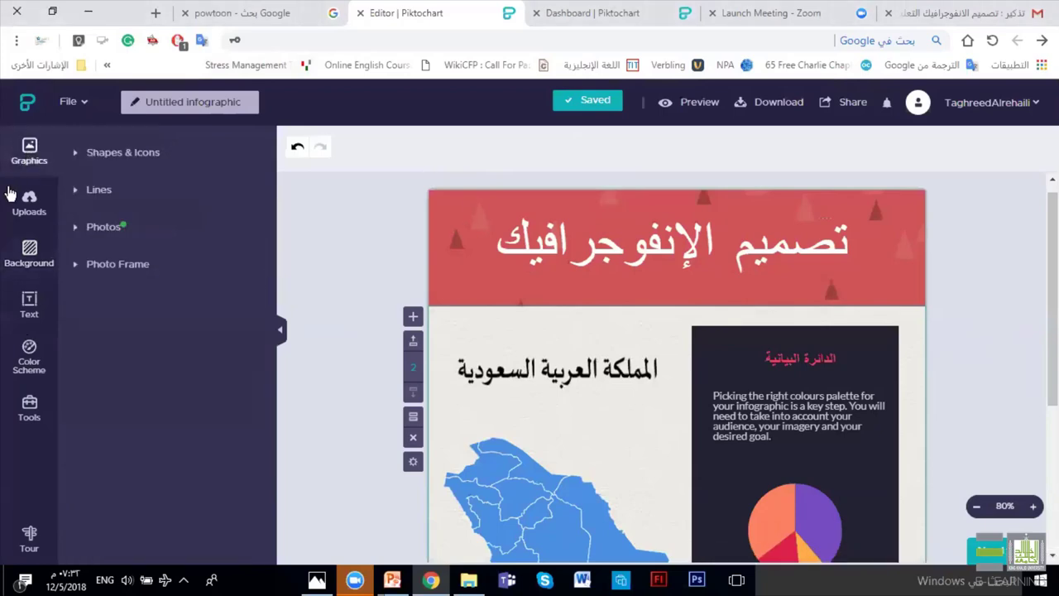
click(100, 193)
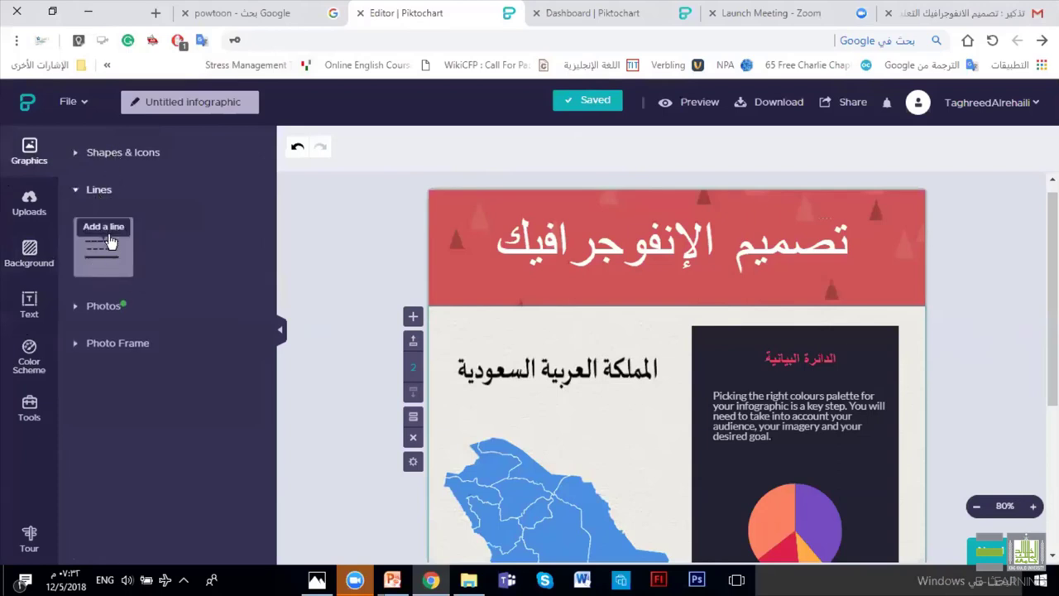
click(114, 154)
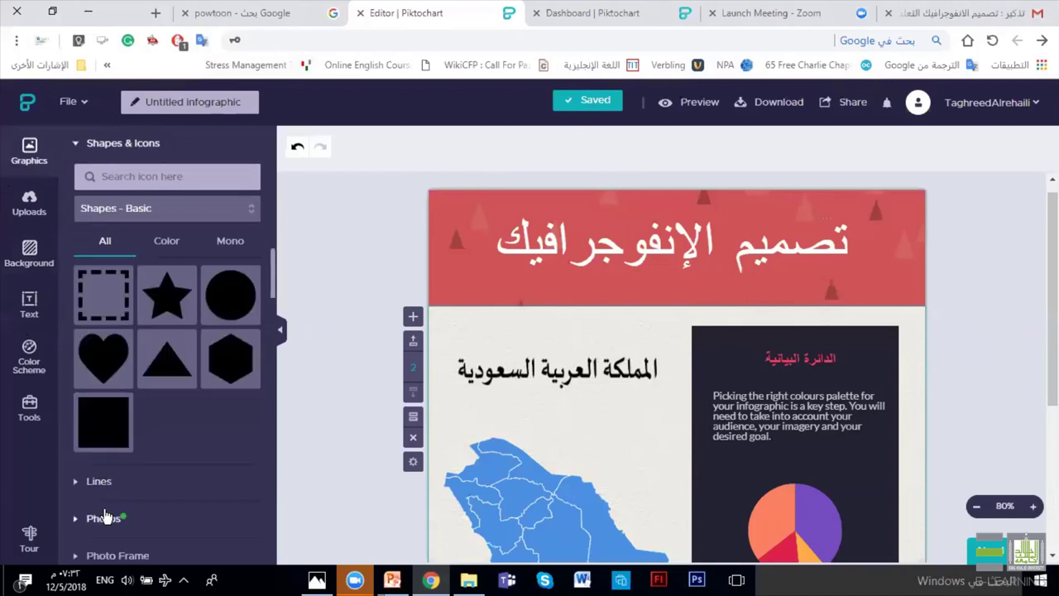
click(104, 516)
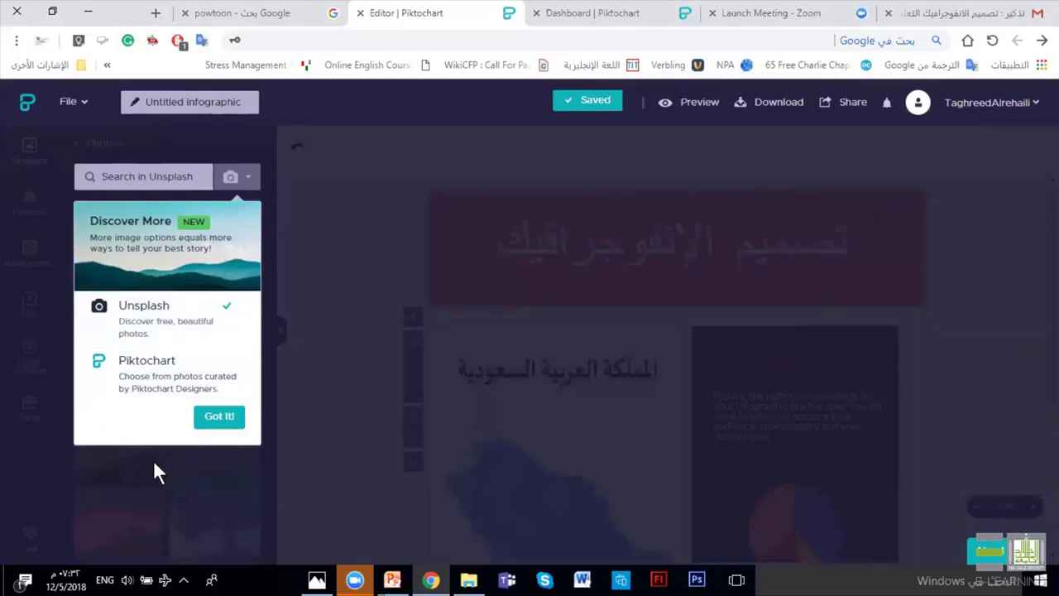
click(219, 417)
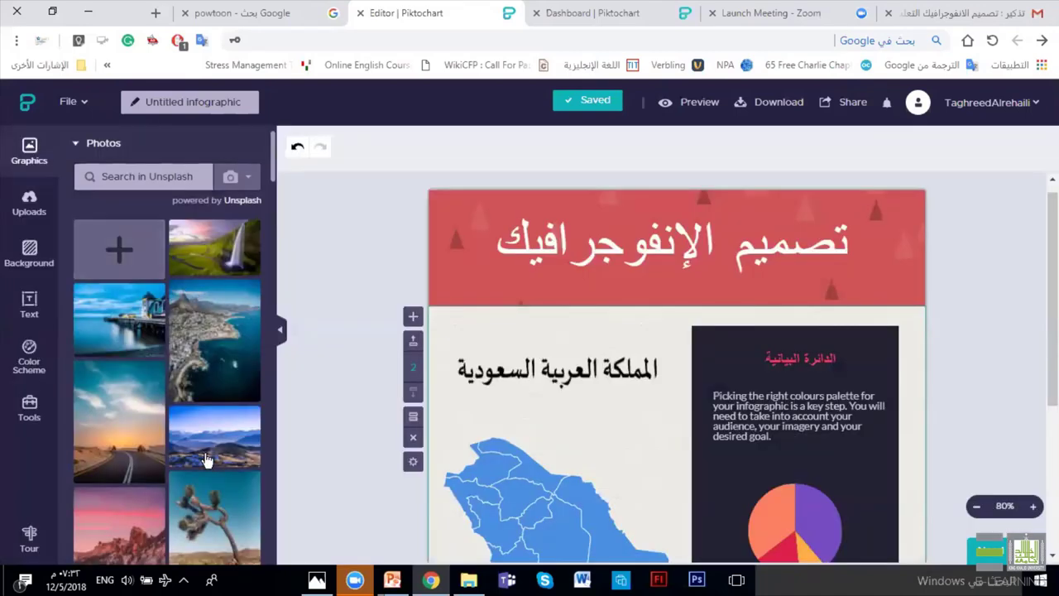
mouse_move(272, 155)
mouse_down()
mouse_move(280, 337)
mouse_move(274, 148)
mouse_up()
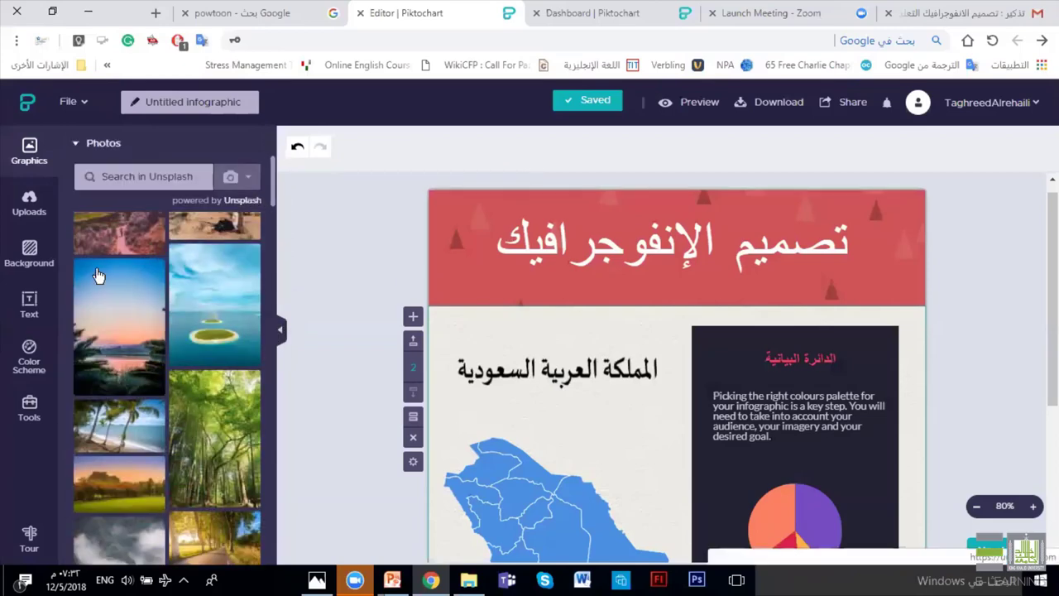
Review the uploaded images, open and cancel the image file chooser, and preview the Taibah University logo.
click(29, 200)
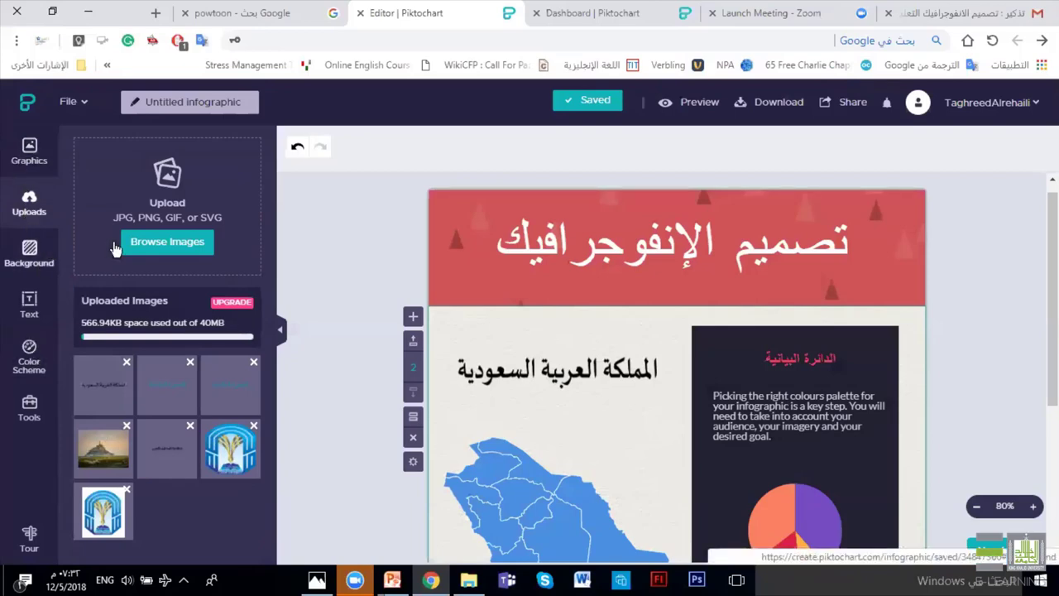
click(175, 241)
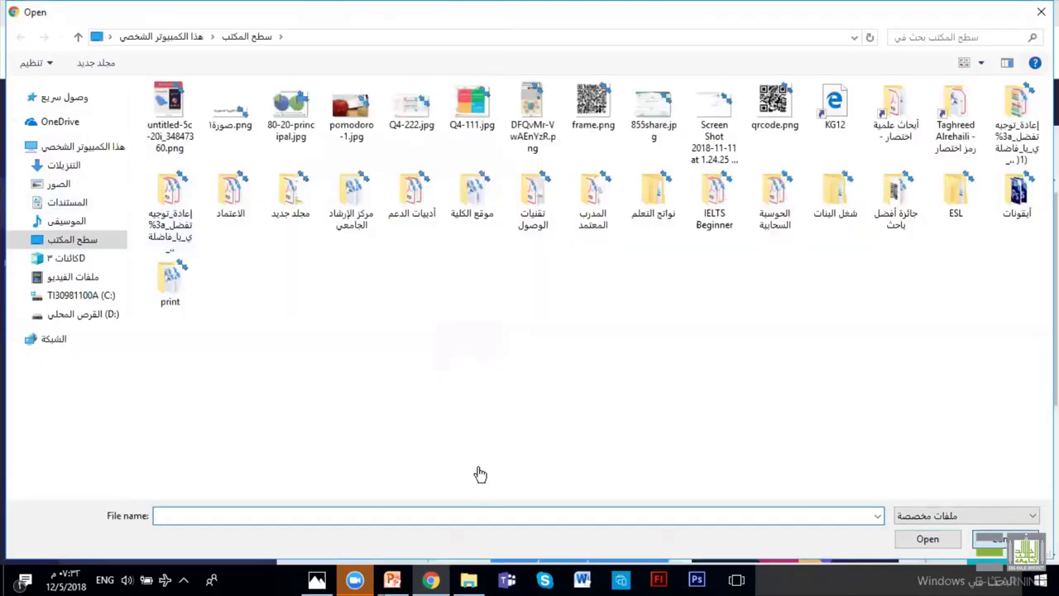
key(Escape)
click(232, 408)
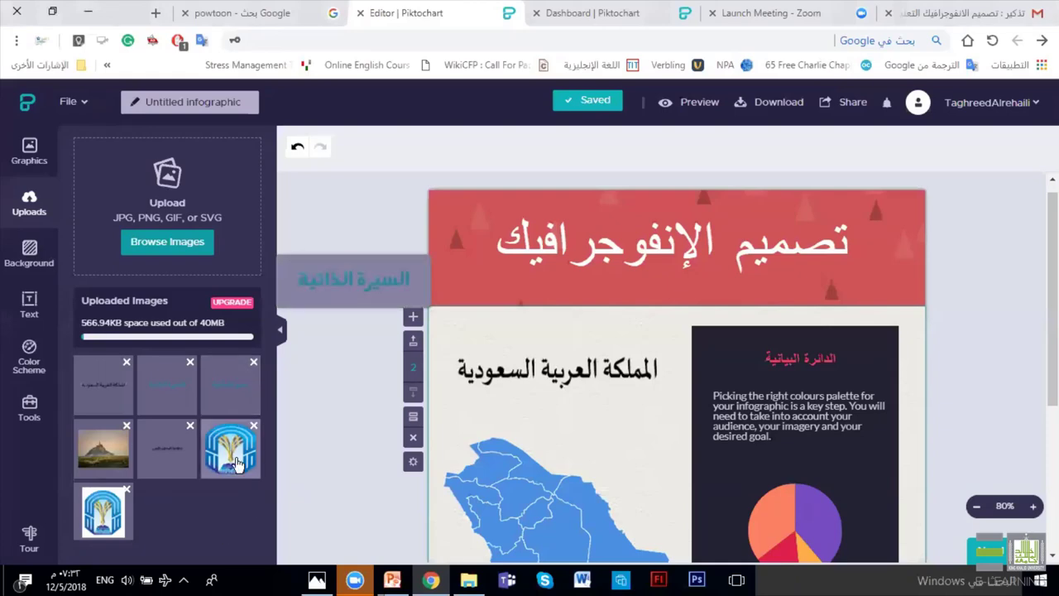
click(236, 463)
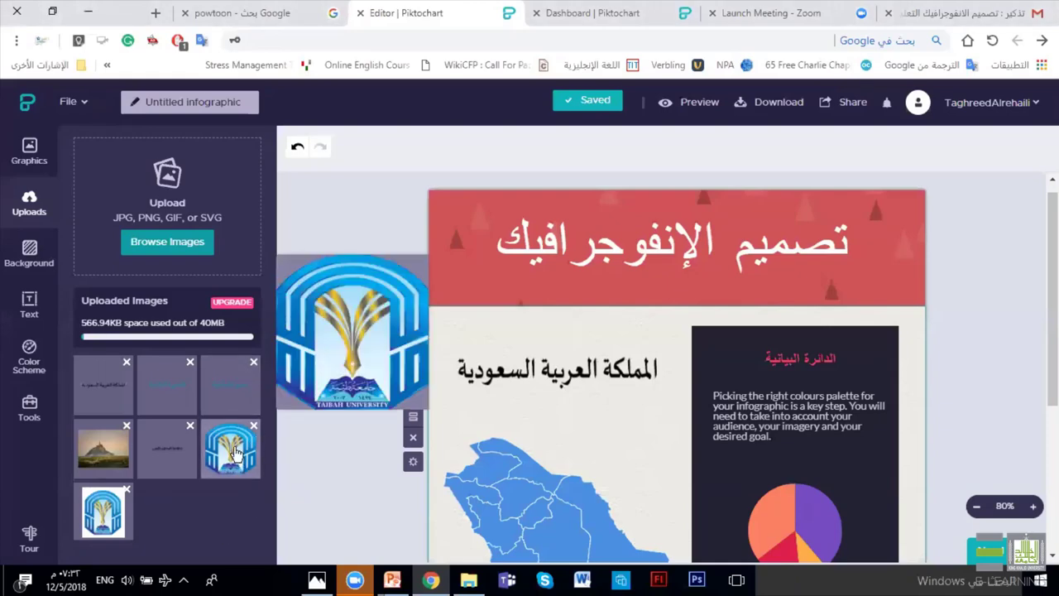
key(Delete)
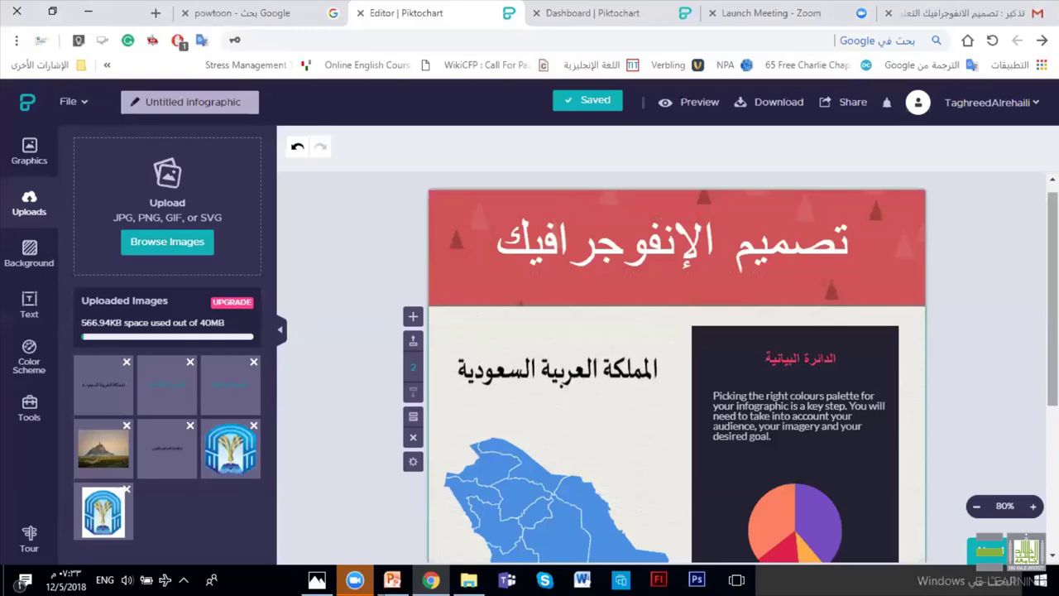
Add the uploaded Taibah University logos to the red header on both sides of the title, and exit the preview.
scroll(677, 364, down, 2)
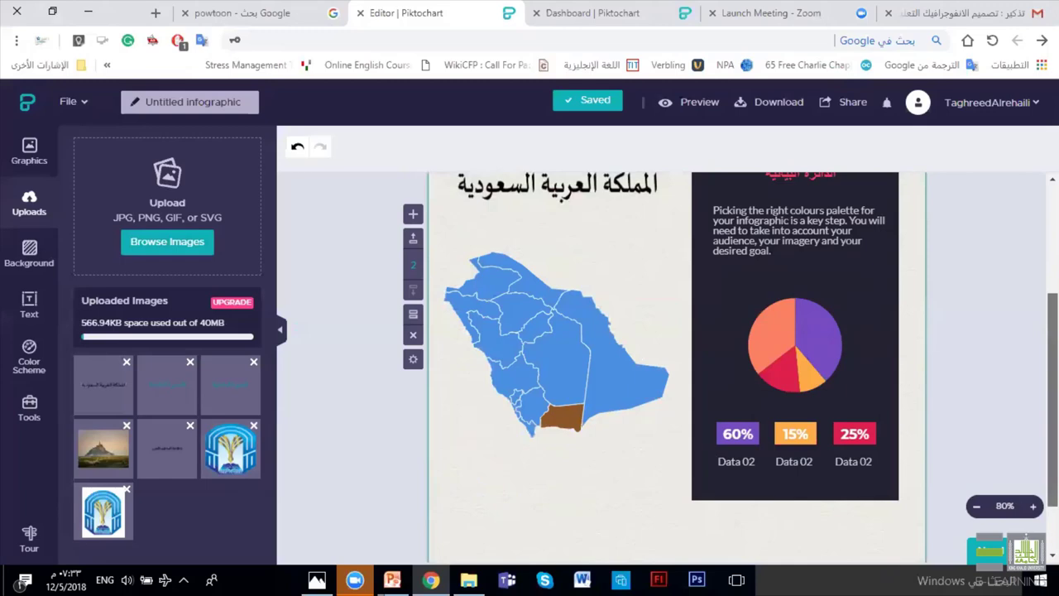
scroll(857, 77, up, 2)
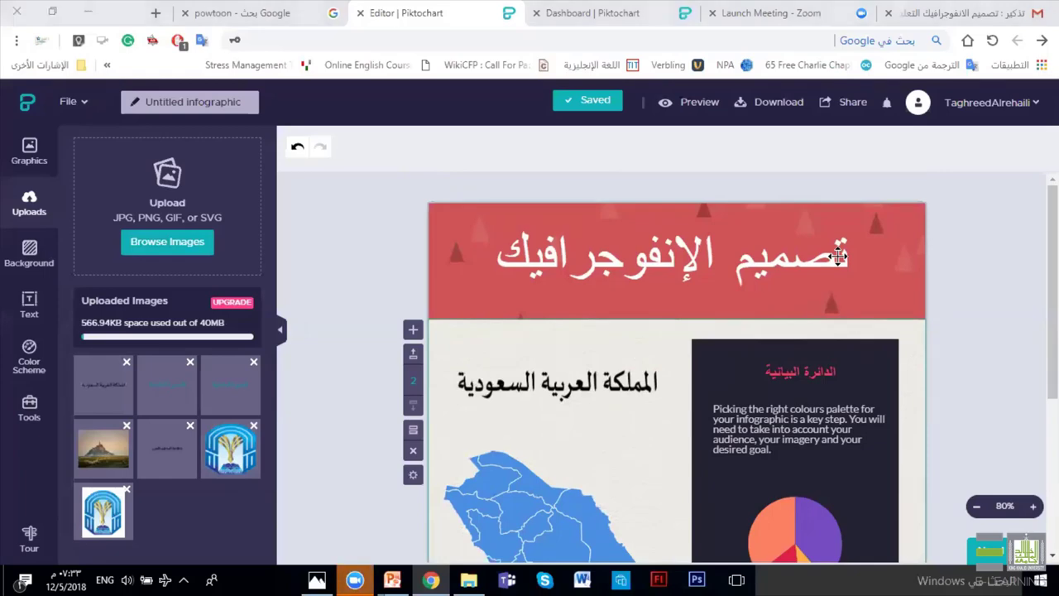
scroll(838, 256, down, 4)
scroll(838, 257, up, 3)
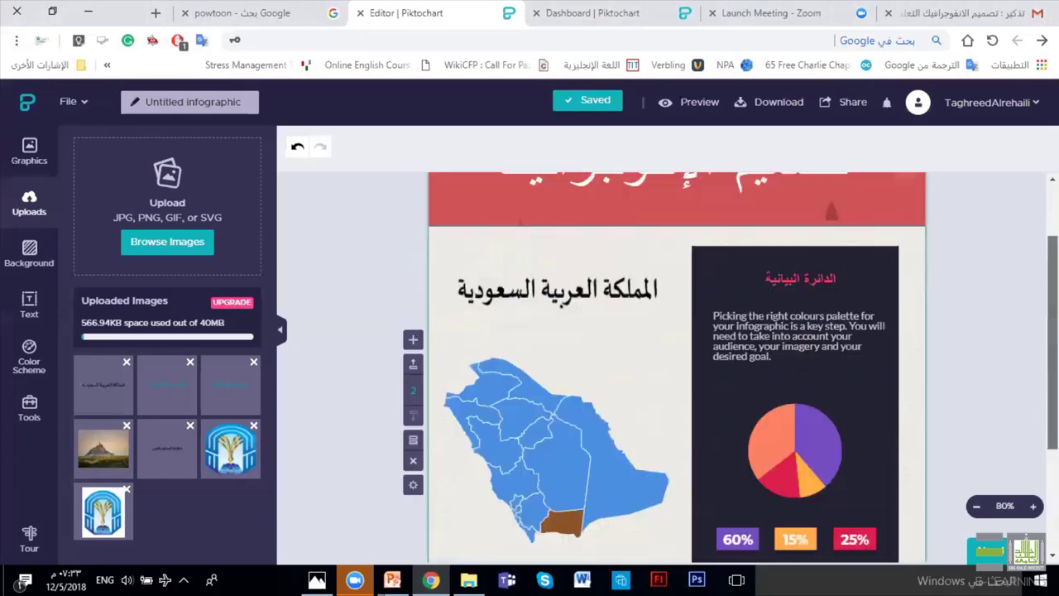
scroll(865, 248, up, 1)
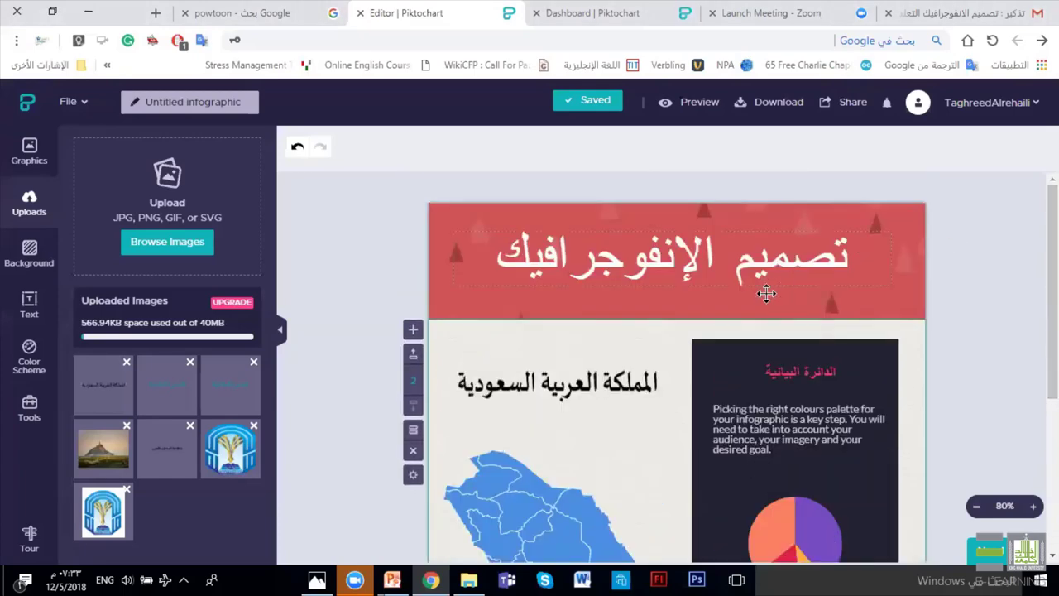
click(729, 282)
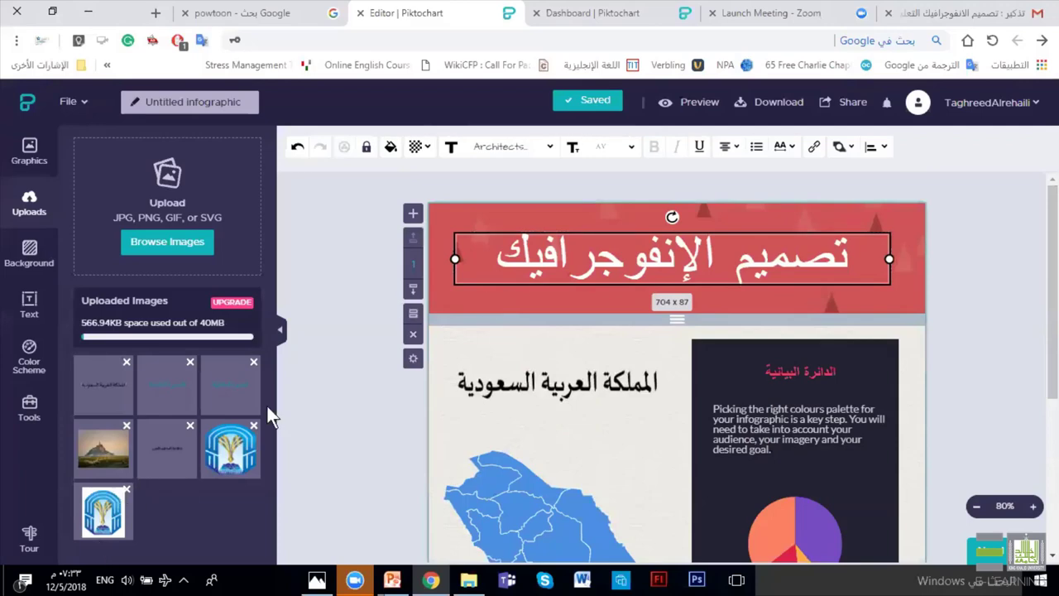
click(238, 451)
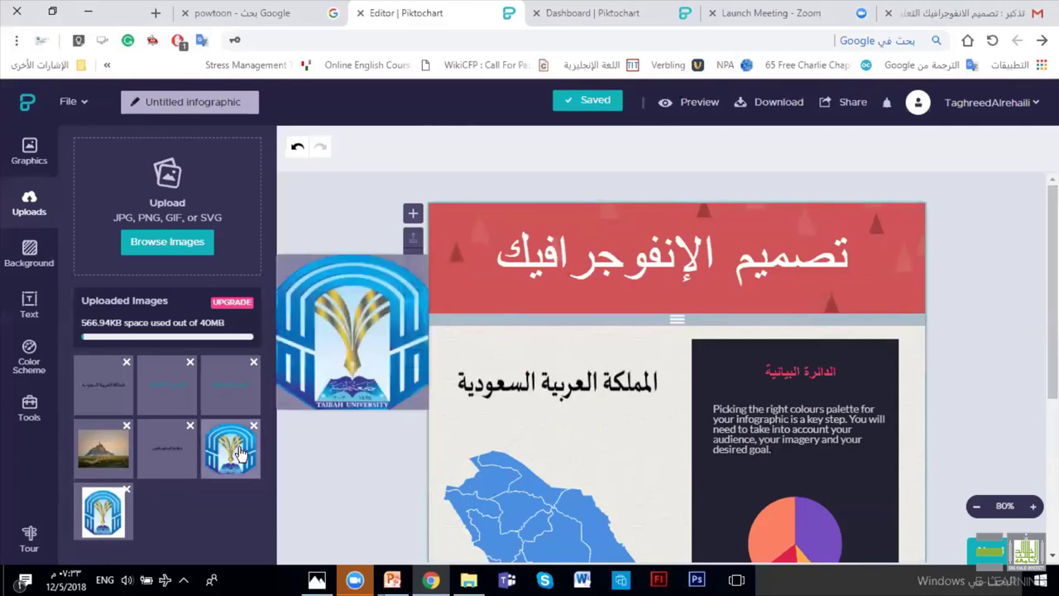
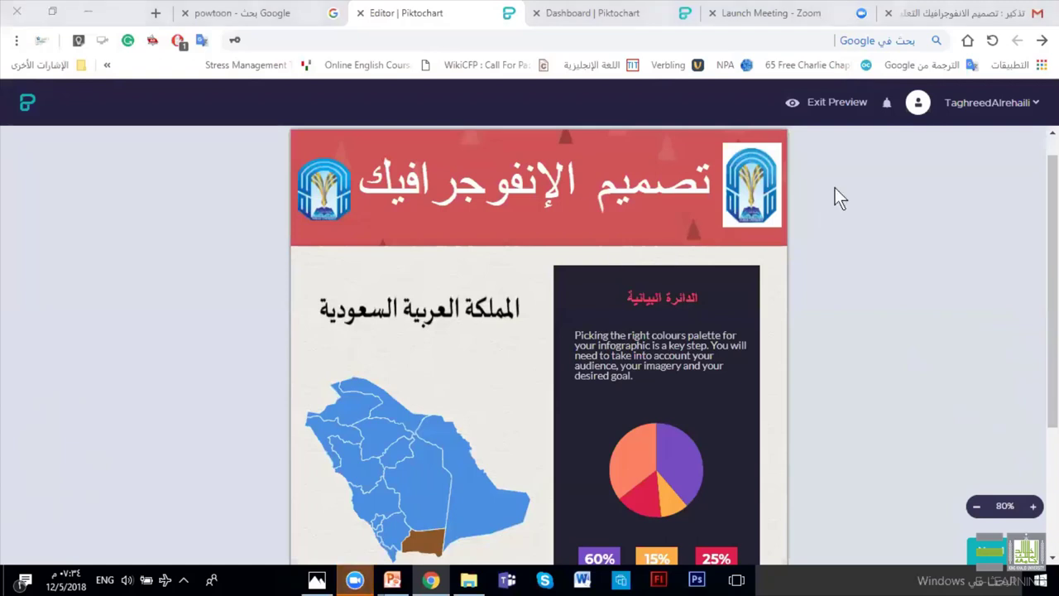
click(839, 103)
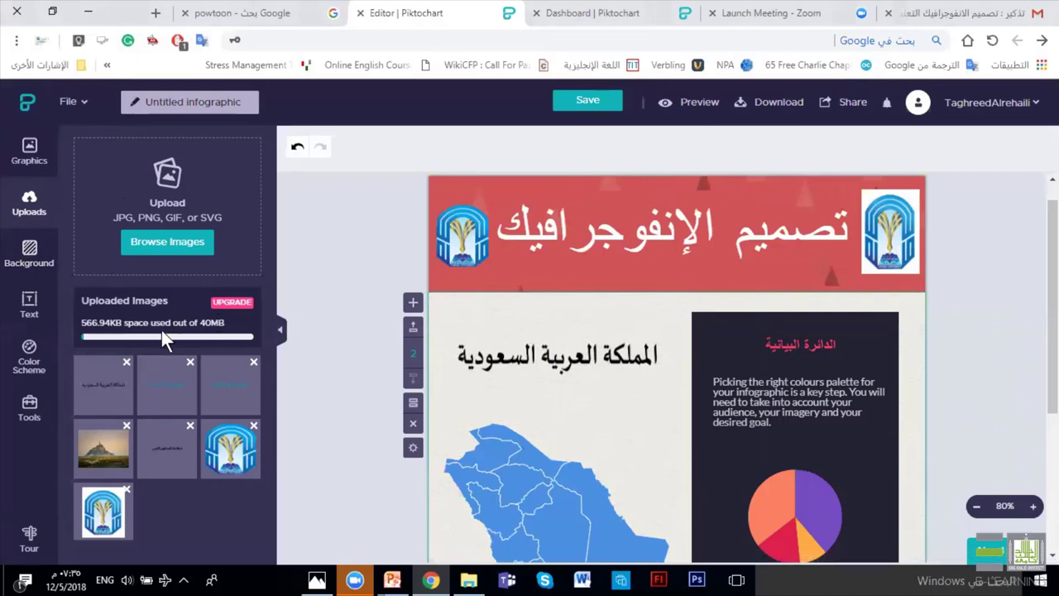
Review the background options for the header block, the text styles and frames, the color schemes and the available tools.
click(37, 267)
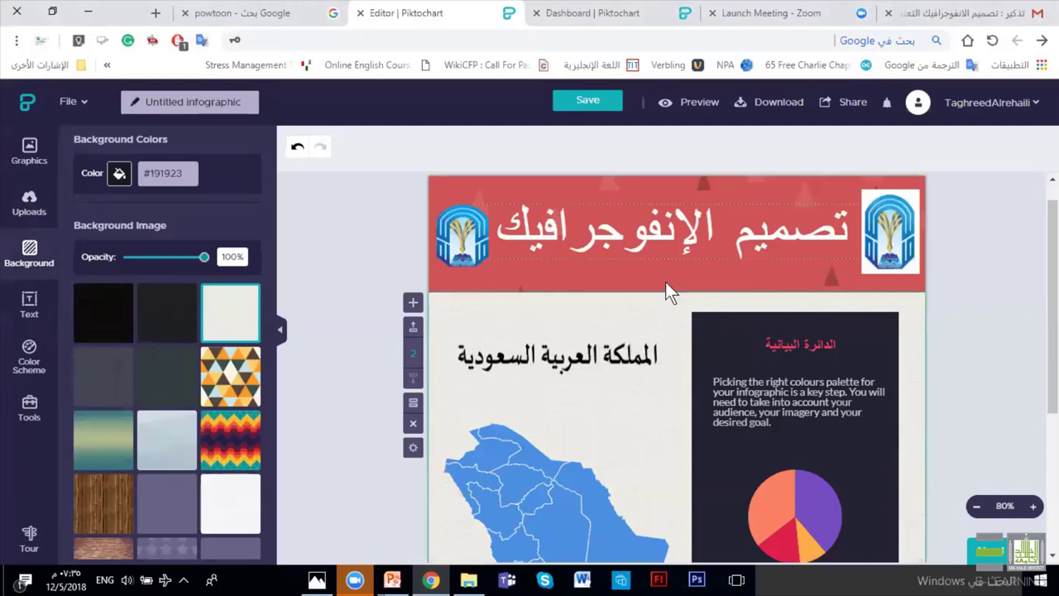
click(447, 281)
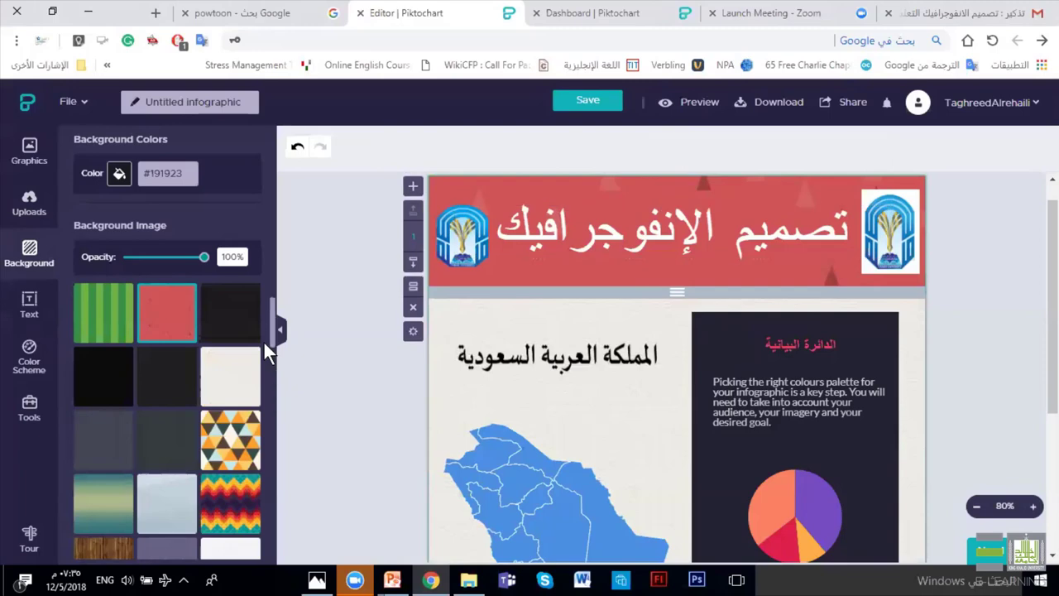
click(31, 308)
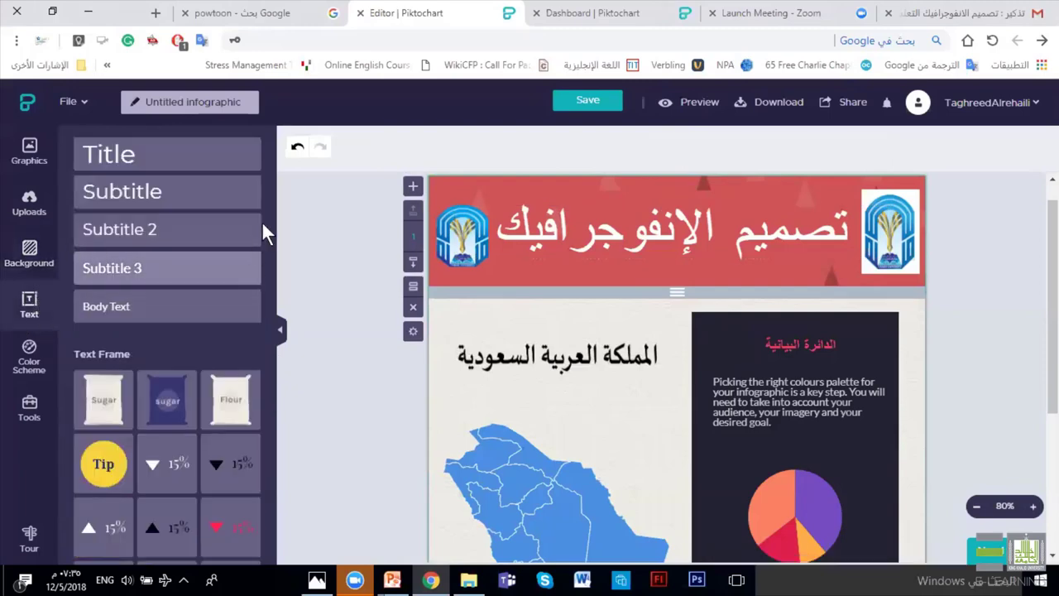
click(31, 361)
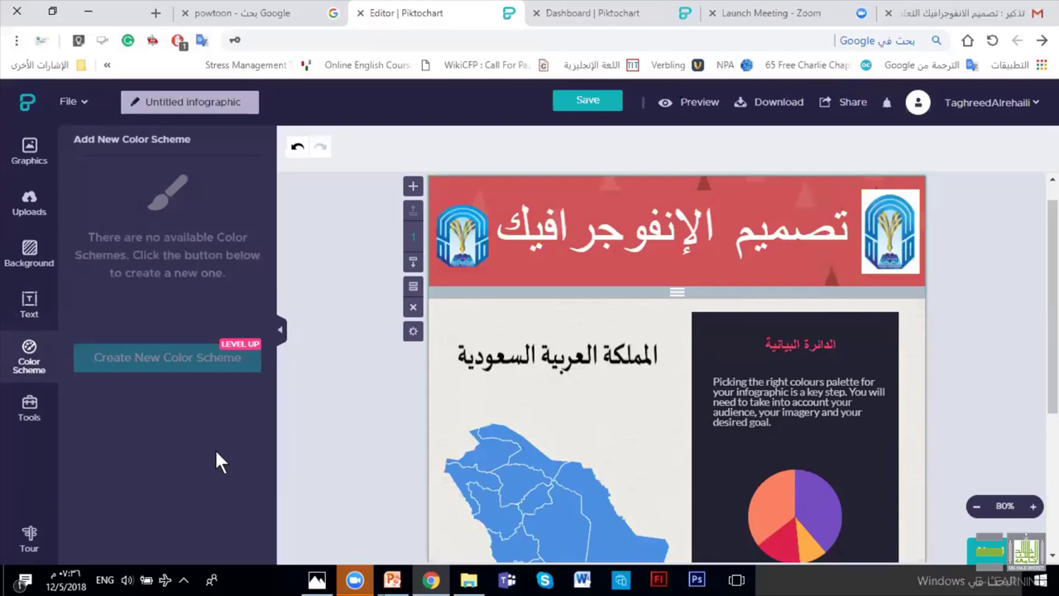
click(29, 408)
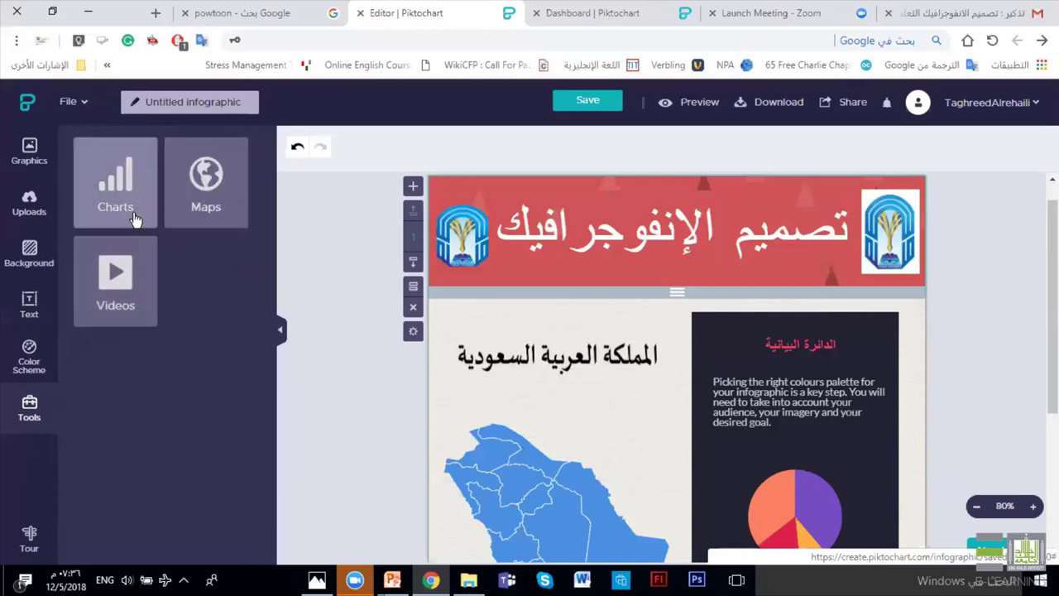
Open the video URL form for the infographic and load youtube.com in a new browser tab.
click(119, 282)
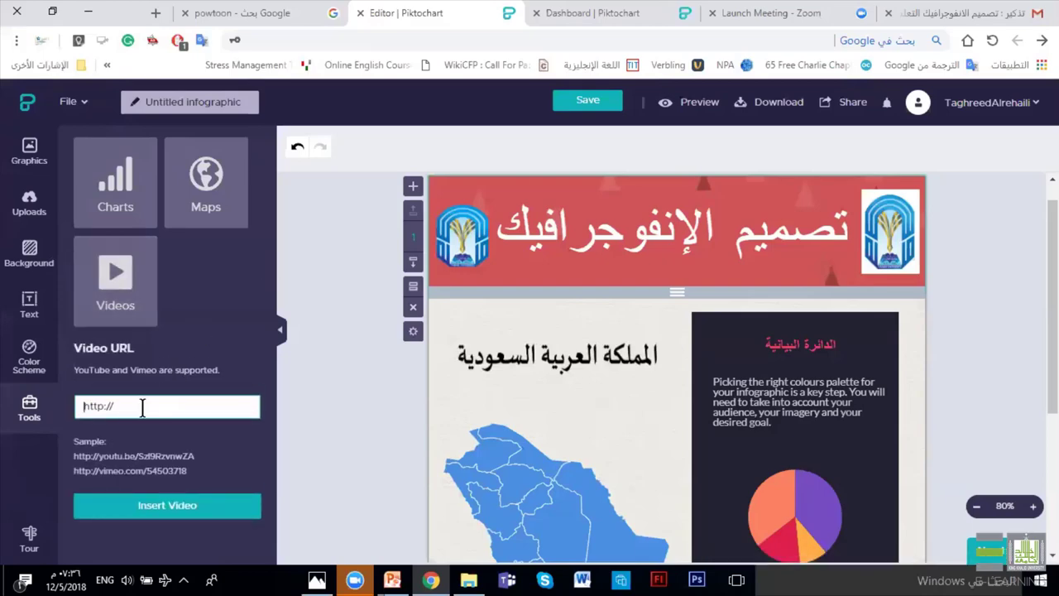
click(156, 13)
text(y)
key(Return)
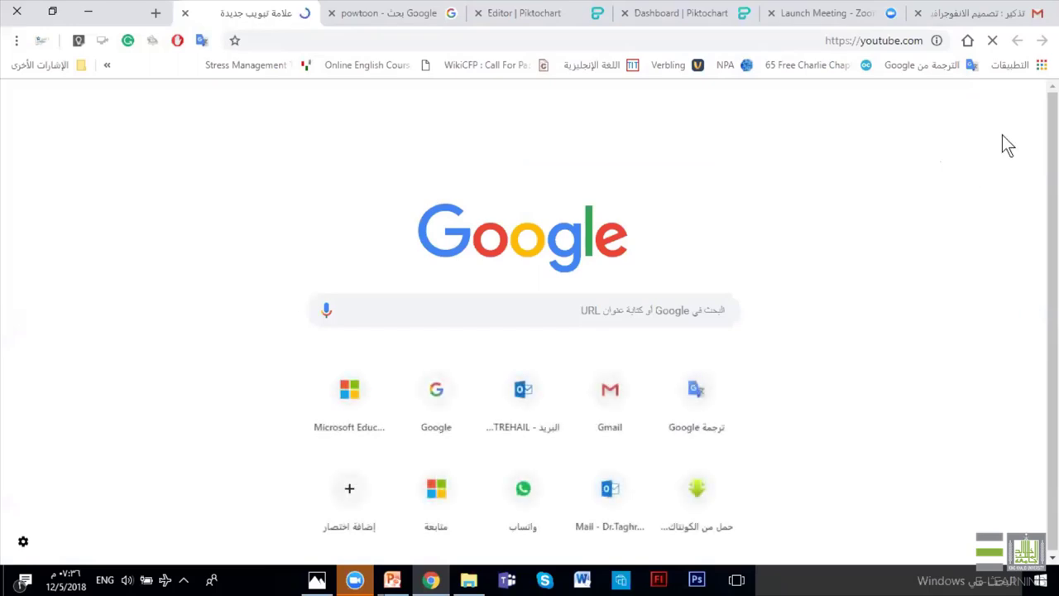
click(895, 46)
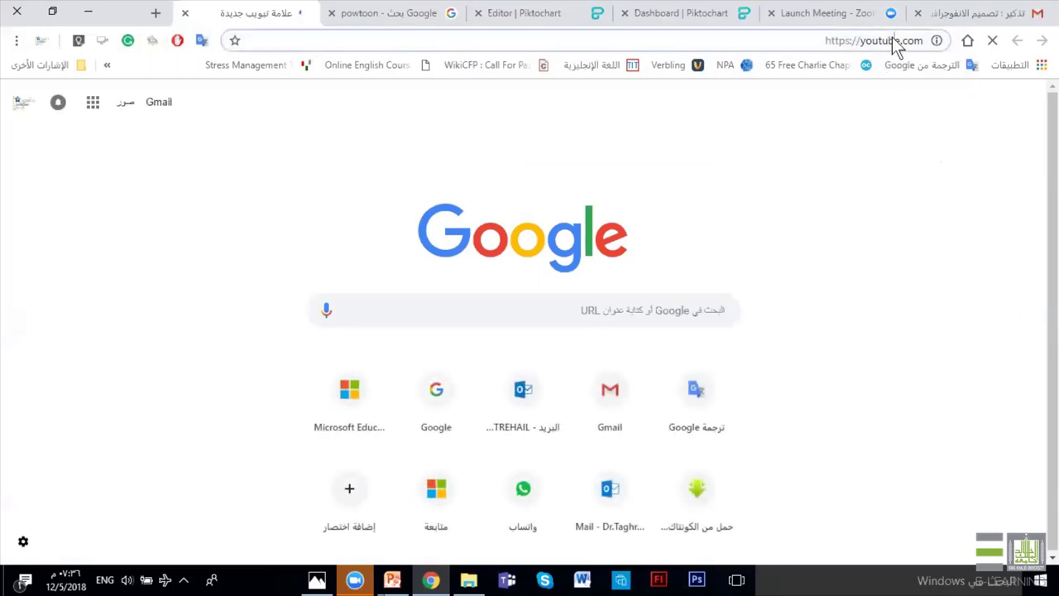
click(895, 46)
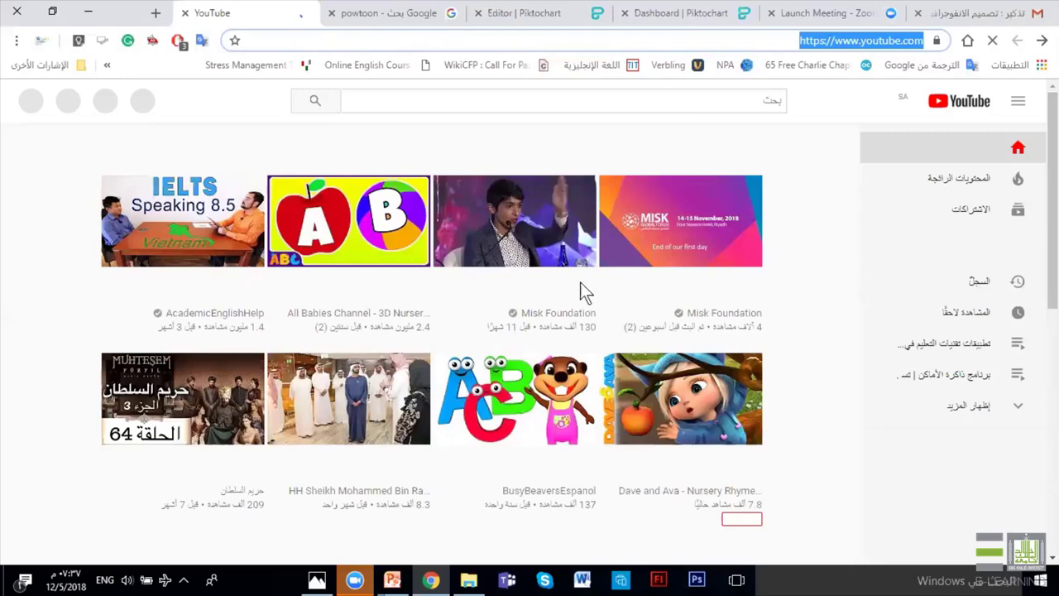
Open the suggested Misk Global Forum 2018 first-day video on YouTube and copy its web address.
click(744, 102)
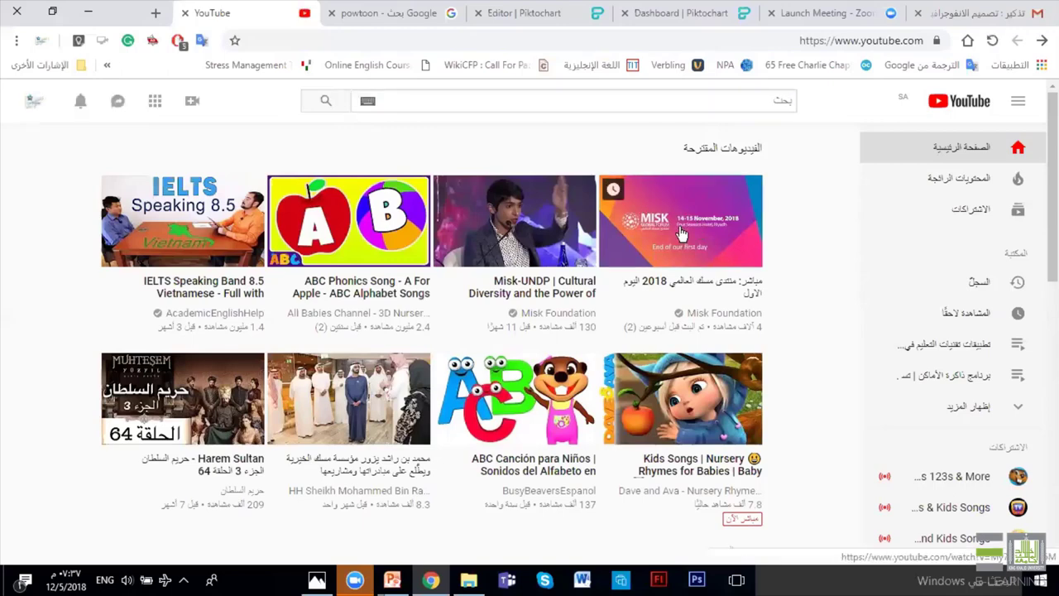
click(700, 215)
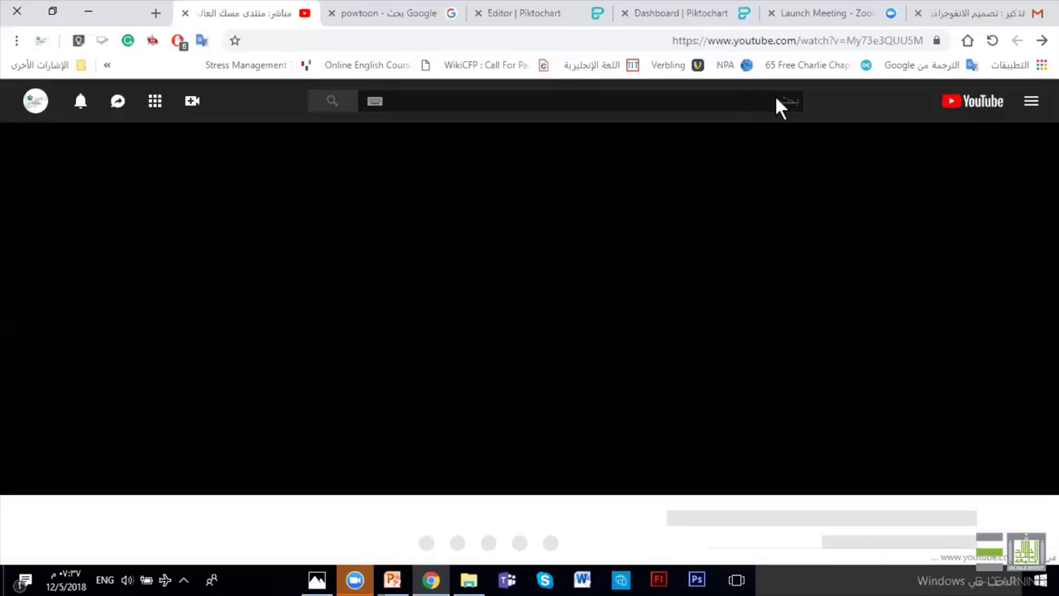
click(803, 43)
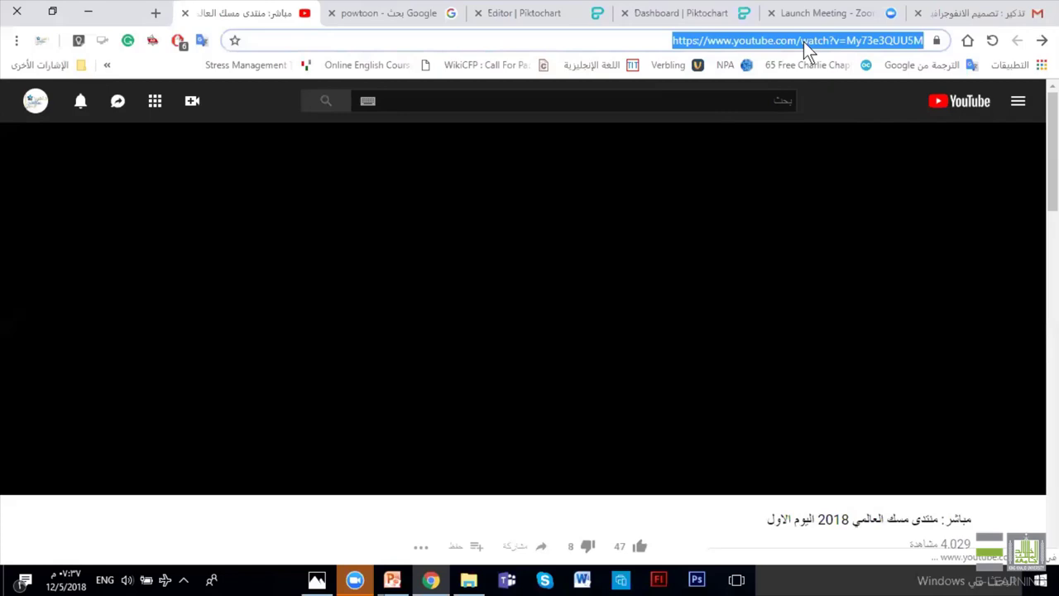
key(ctrl+c)
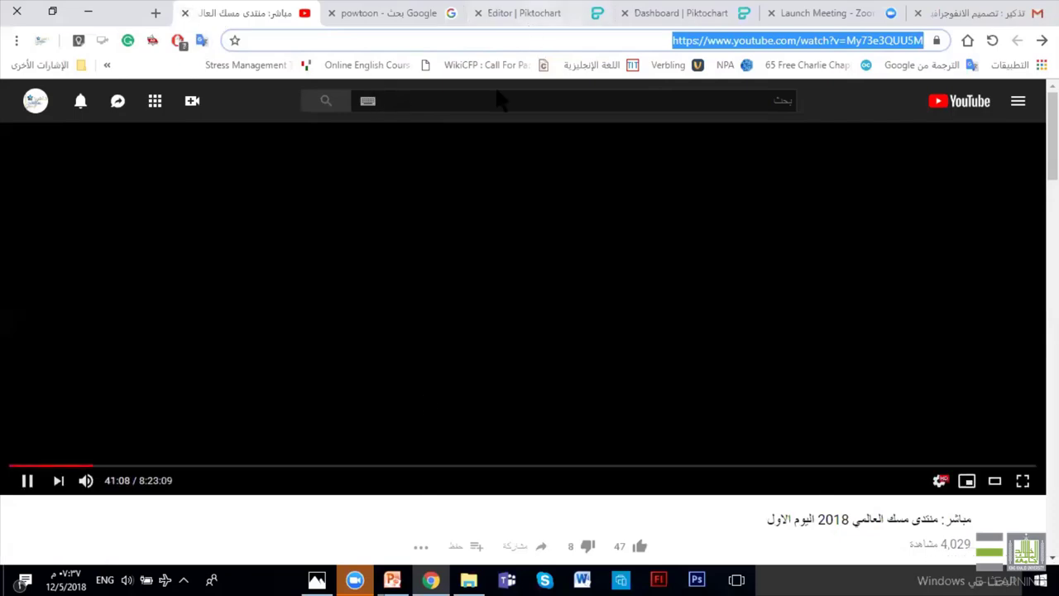
Close the YouTube tab and return to the infographic's video URL form in the Piktochart editor.
key(ctrl+w)
key(ctrl+3)
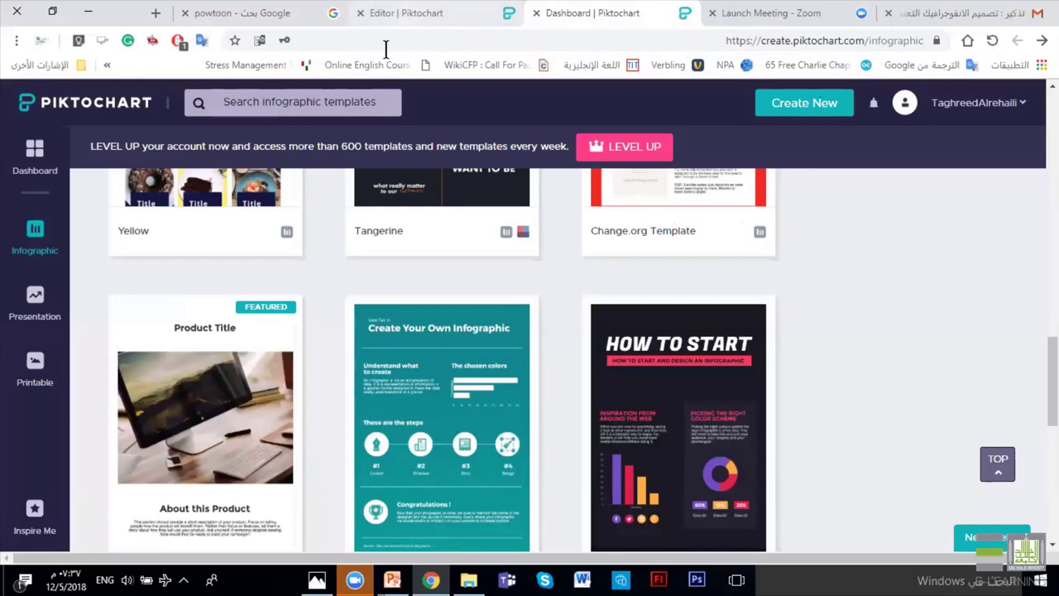
key(ctrl+2)
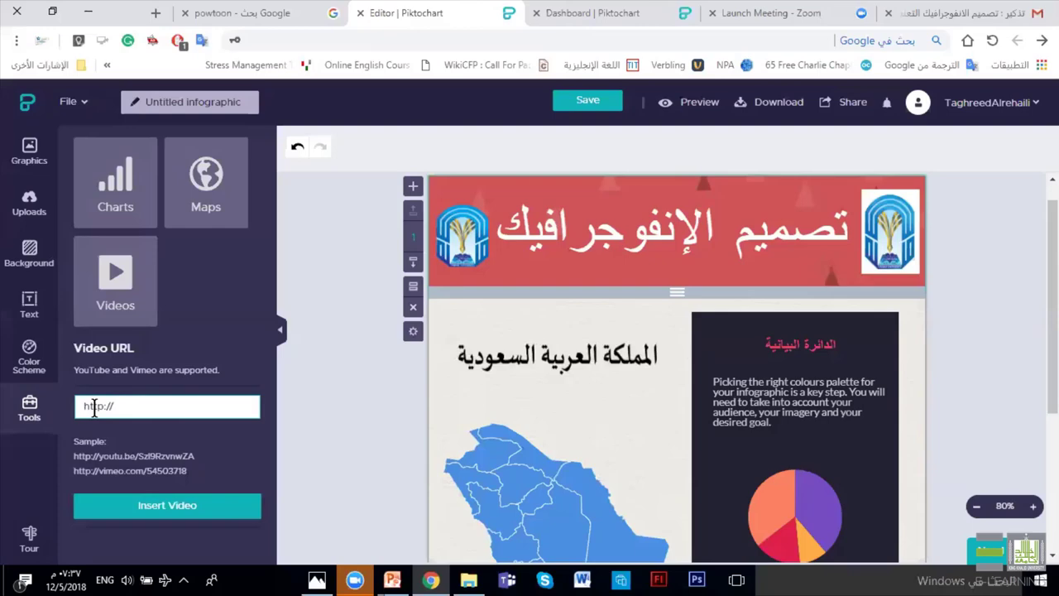
View the downloaded infographic PNG in the Photos viewer and close the viewer.
click(317, 580)
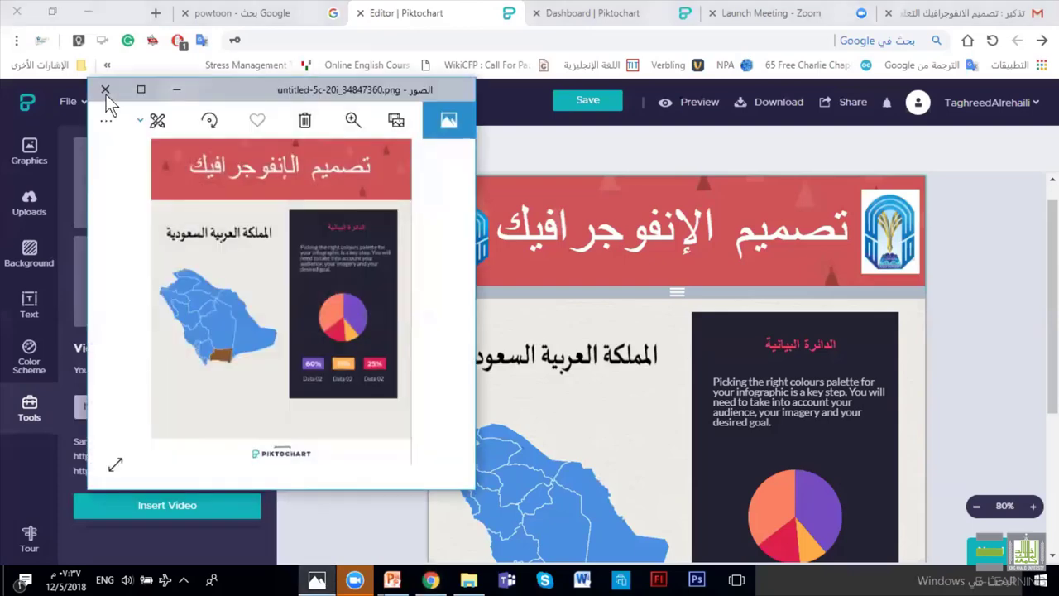
click(106, 117)
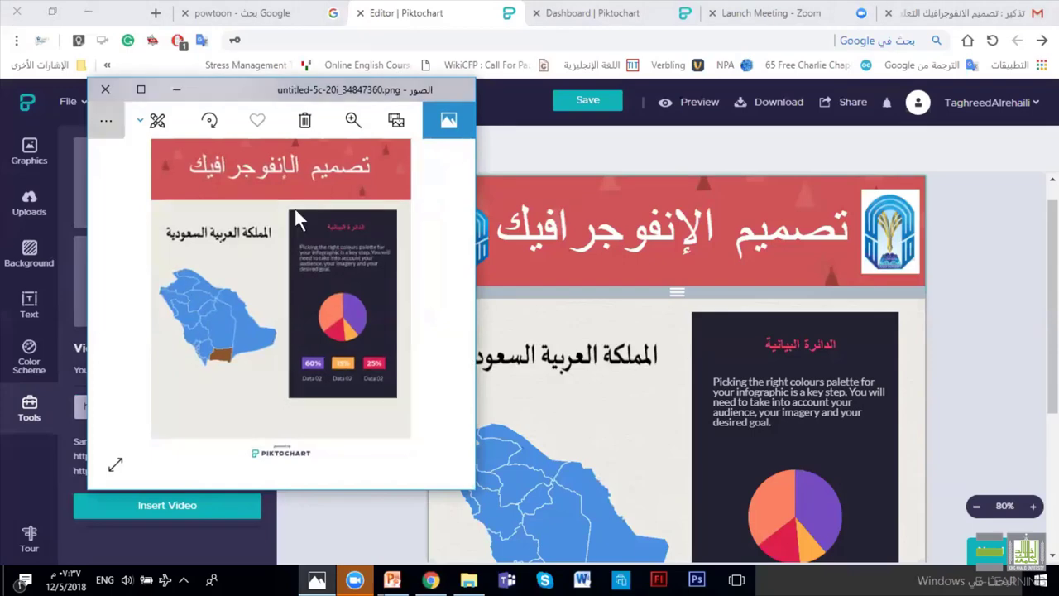
click(359, 90)
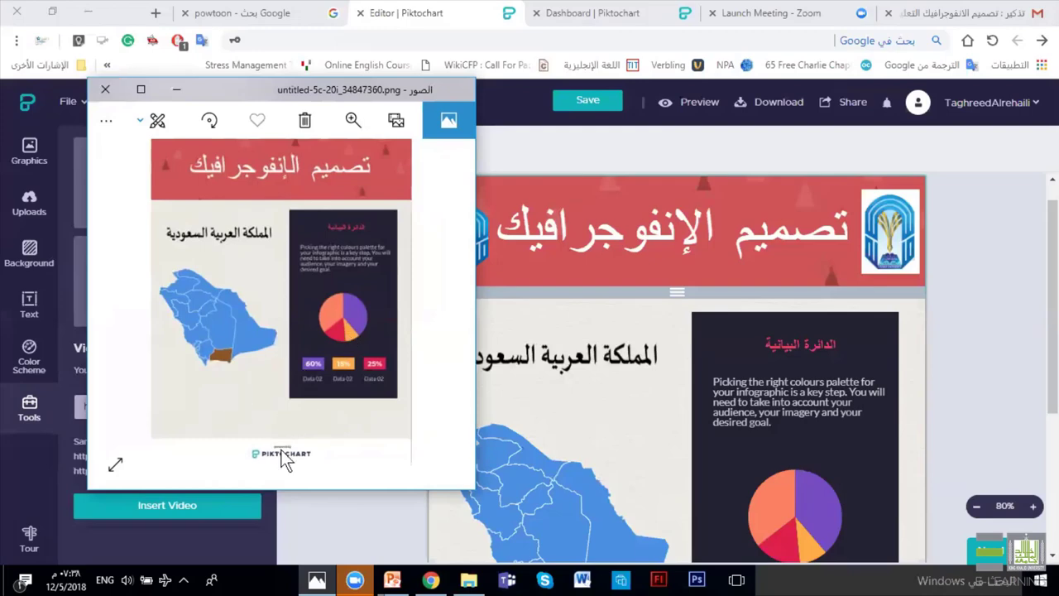
click(105, 89)
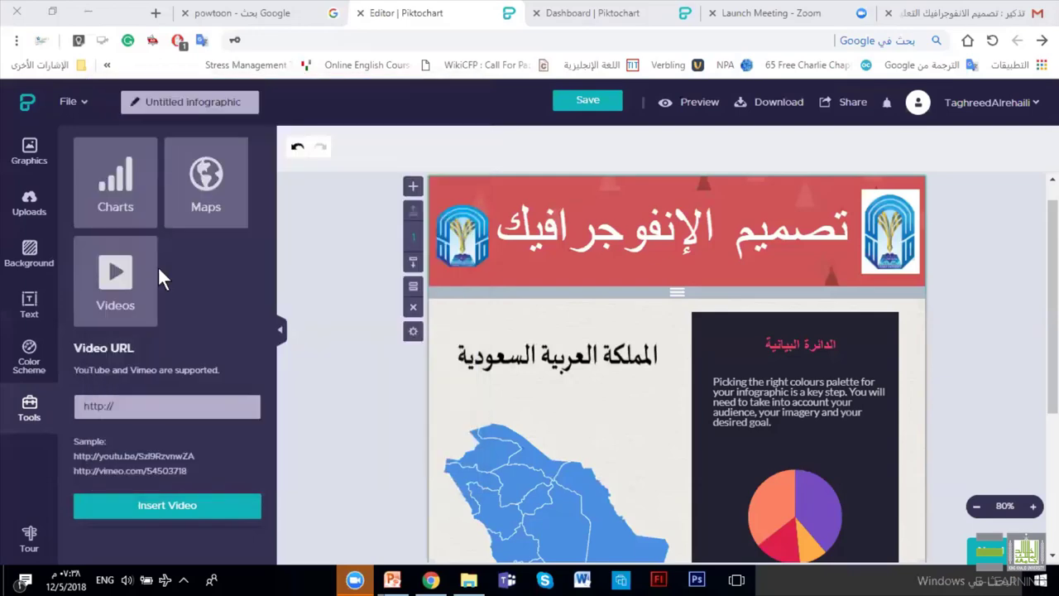
Insert the Misk Global Forum video into the infographic using its copied YouTube address.
click(104, 407)
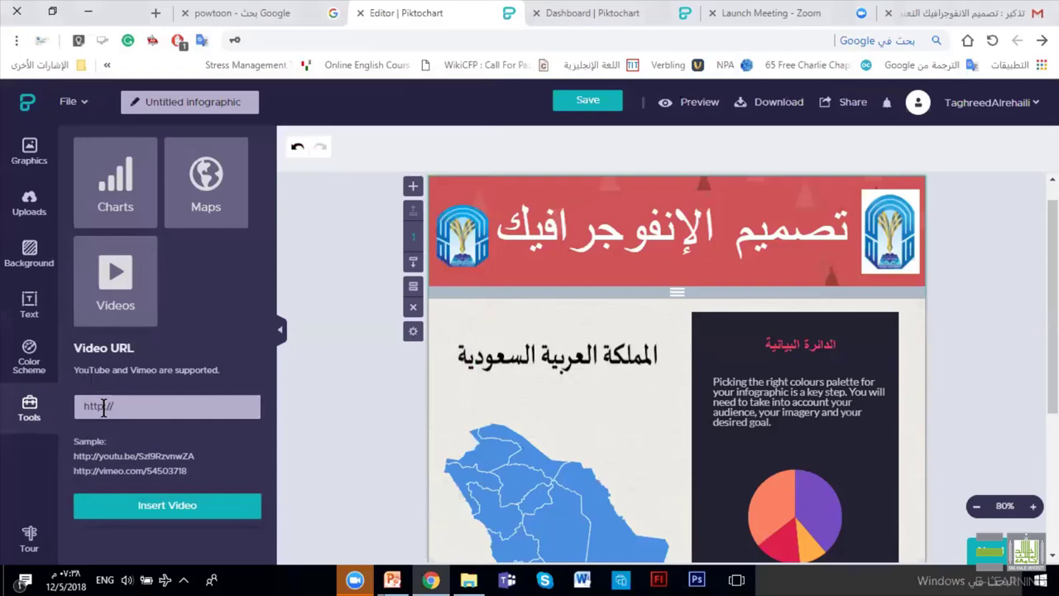
click(103, 407)
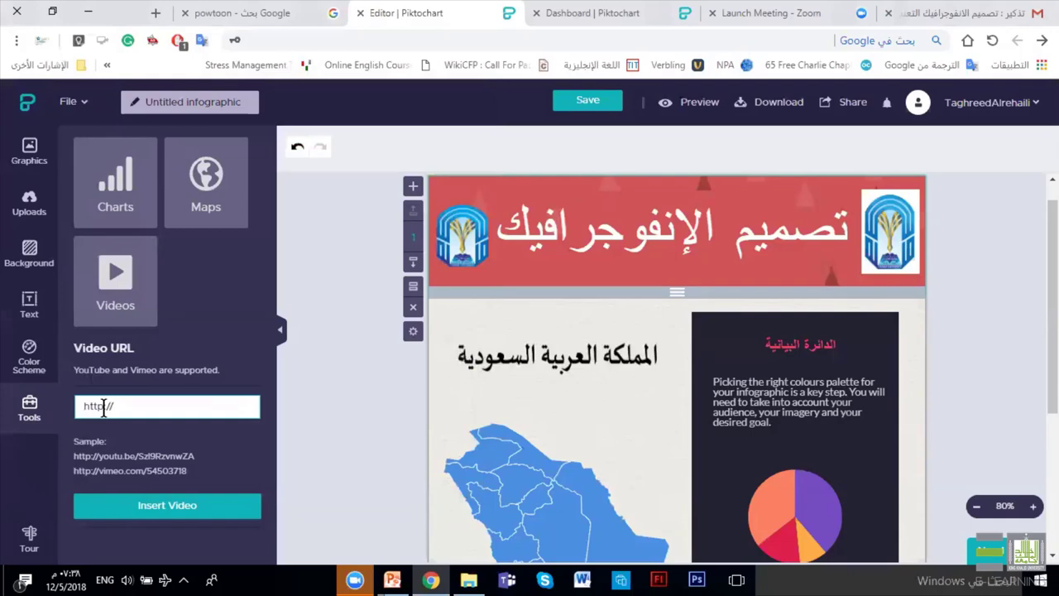
click(356, 580)
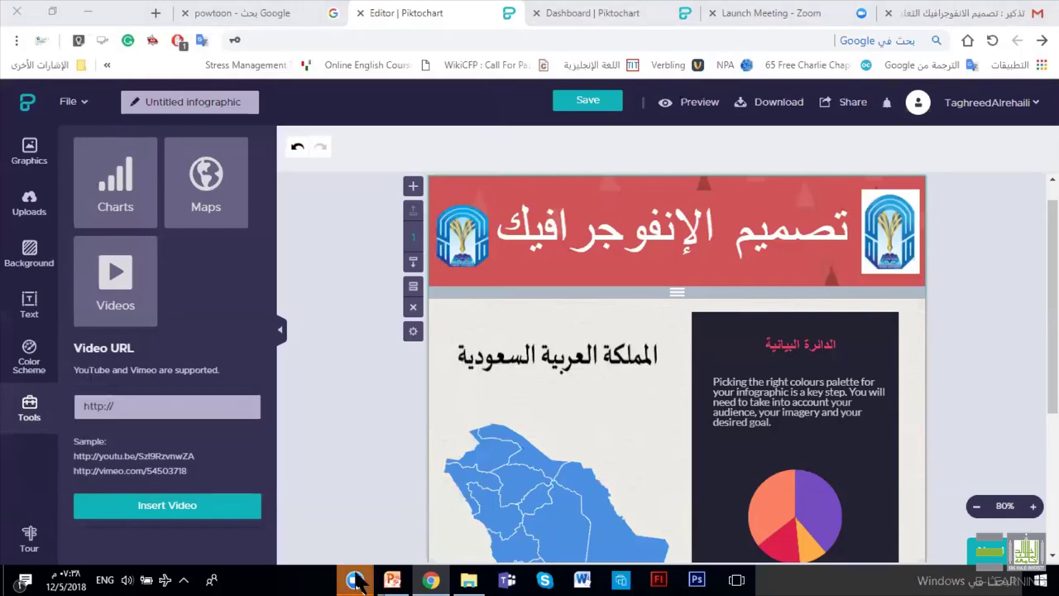
click(149, 406)
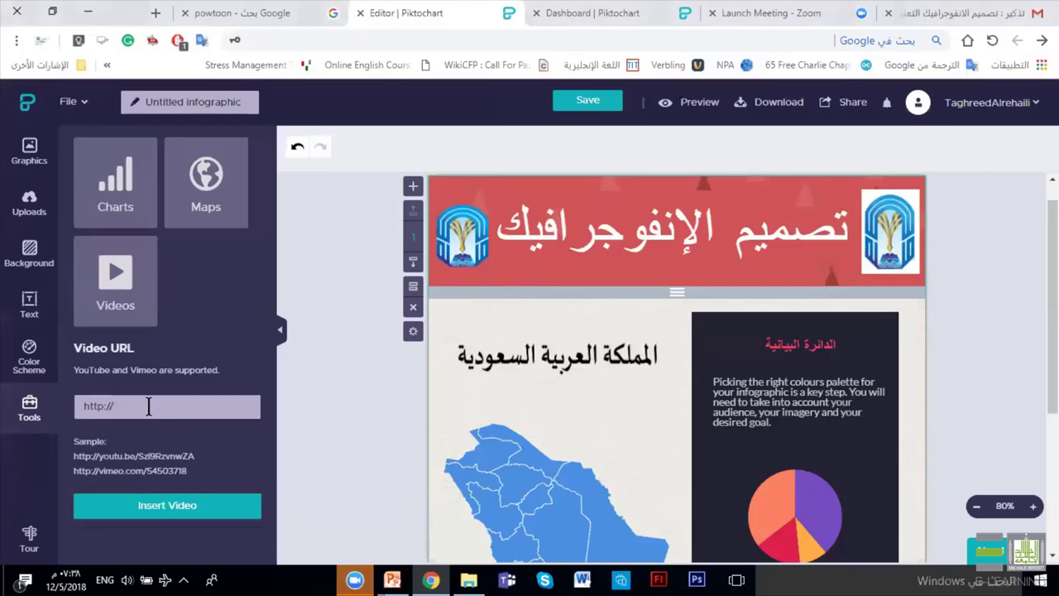
click(149, 406)
key(ctrl+v)
key(Return)
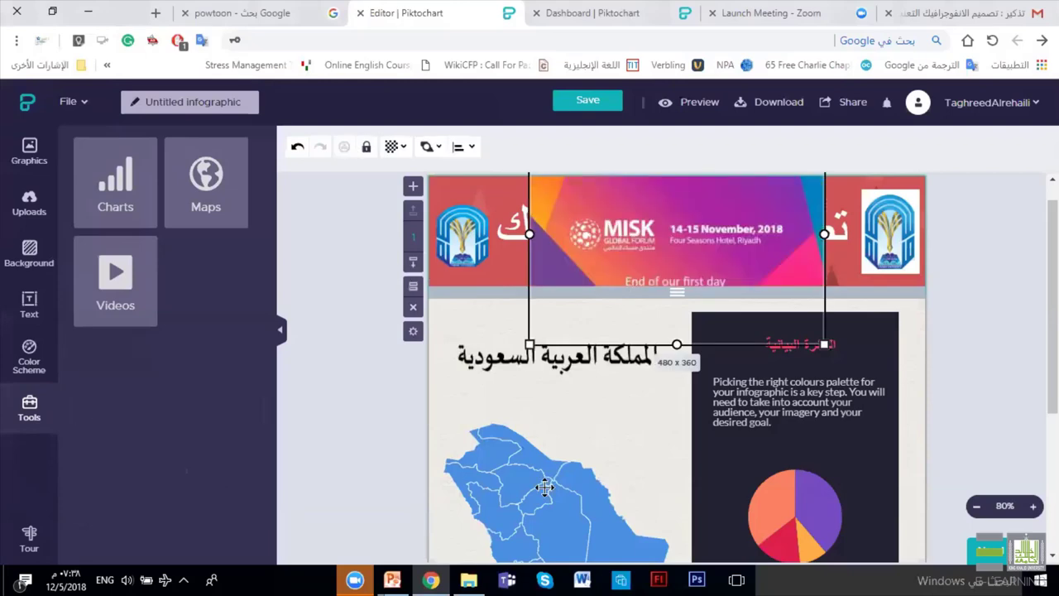
Shrink the video to about 367 x 256 and place it over the map's lower part, near the bottom of the second block.
drag(602, 343, 598, 348)
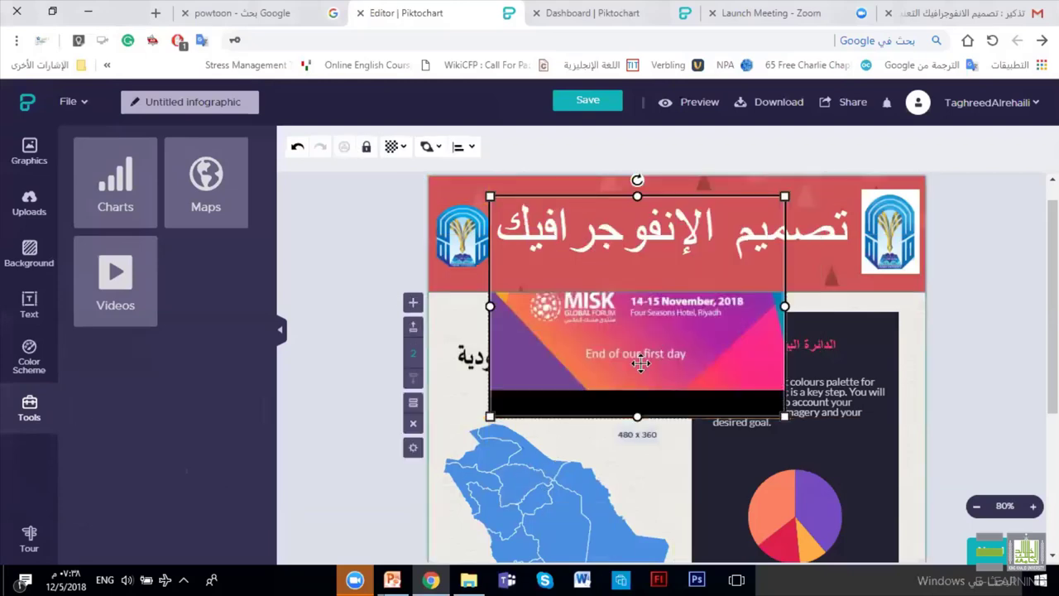
drag(555, 420, 990, 284)
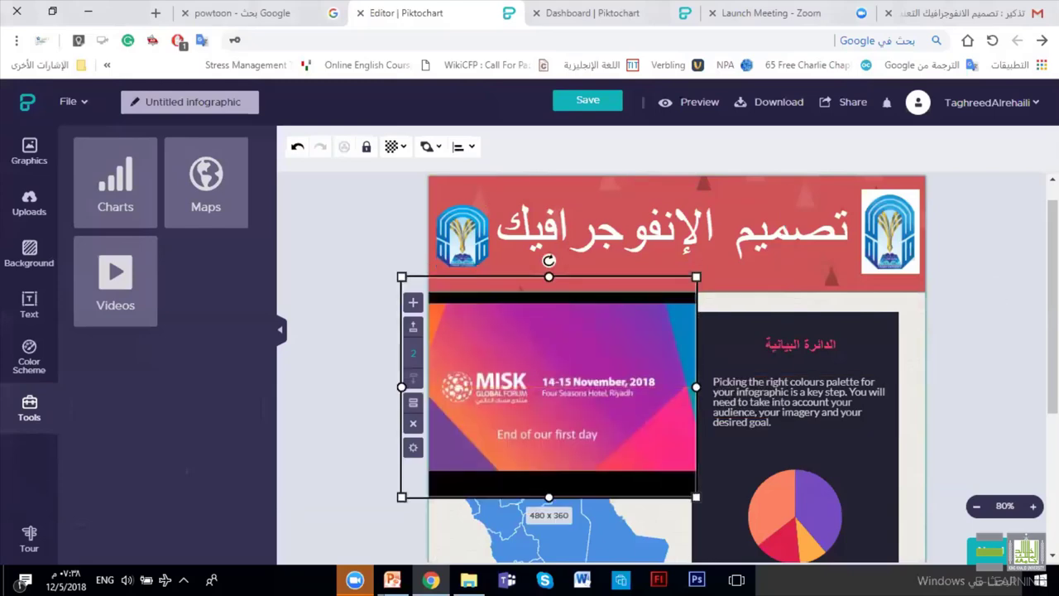
scroll(660, 247, down, 3)
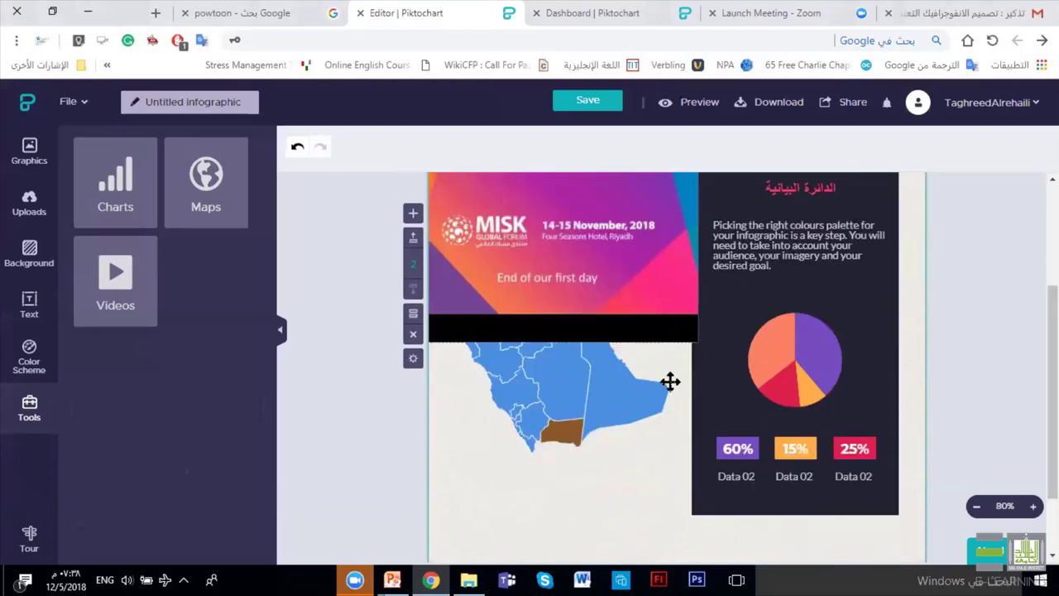
scroll(671, 378, up, 3)
drag(693, 266, 634, 313)
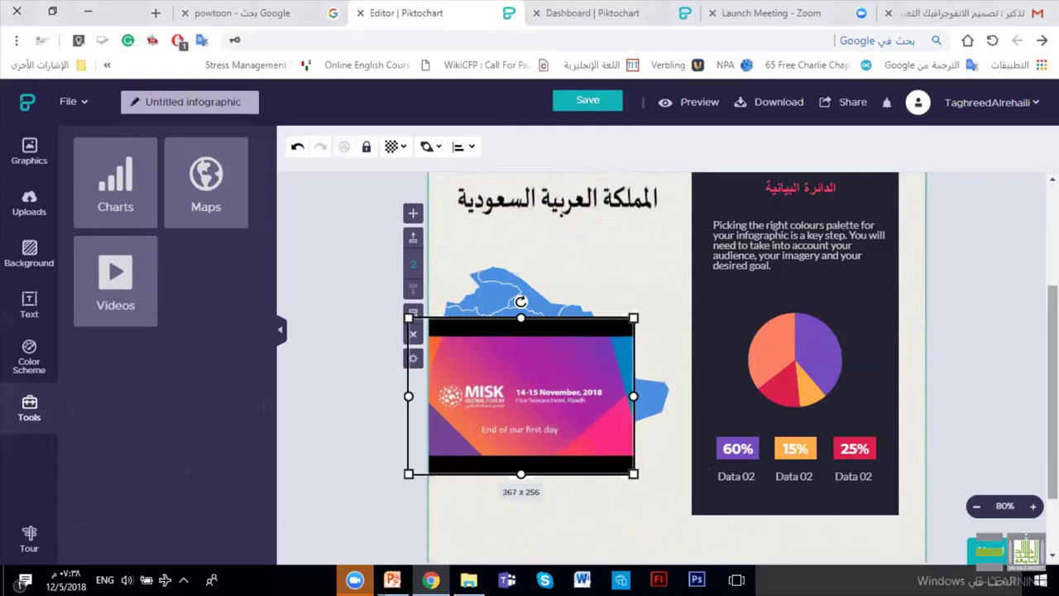
scroll(563, 378, down, 2)
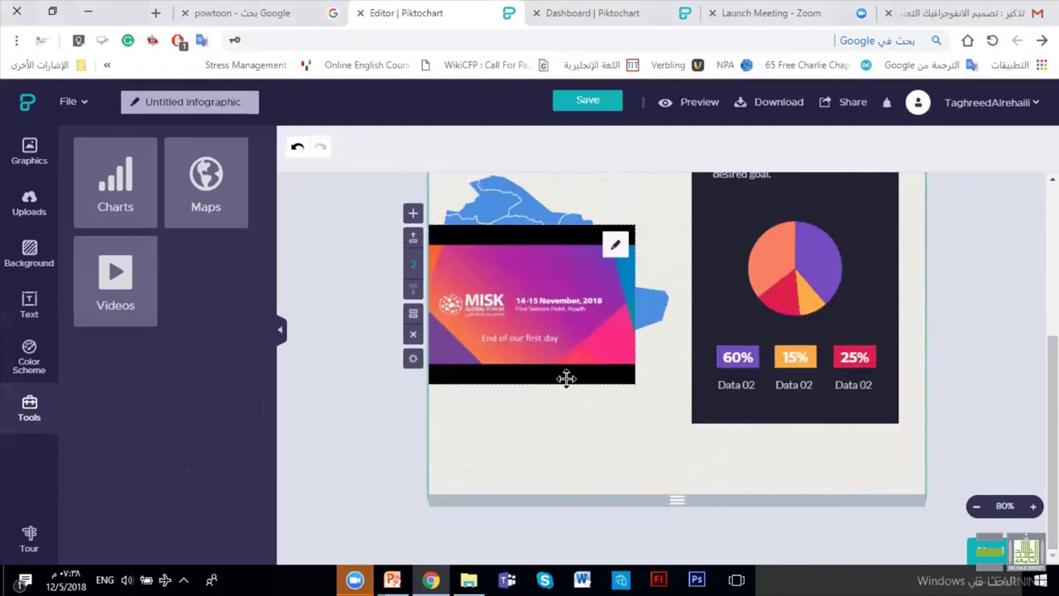
drag(589, 444, 574, 414)
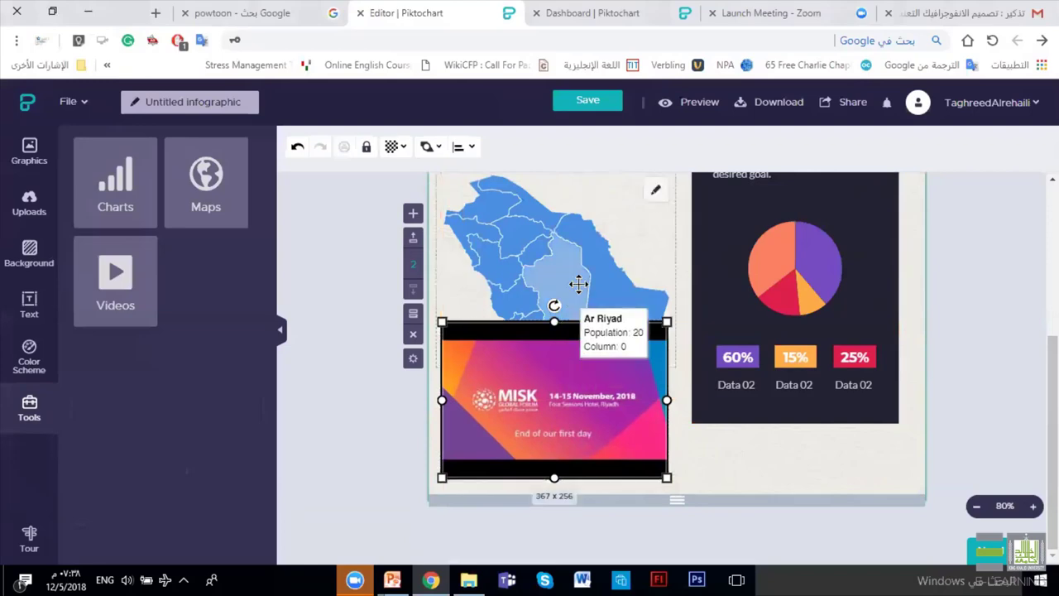
Shrink the Saudi Arabia map to about 289 x 238 and place it between its Arabic heading and the video.
click(626, 242)
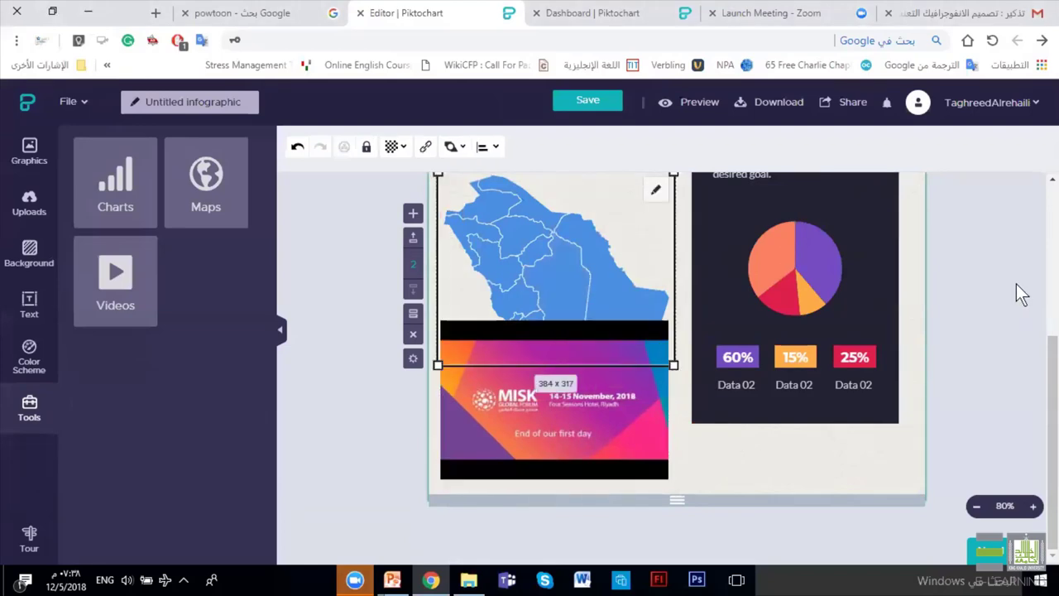
scroll(592, 367, up, 3)
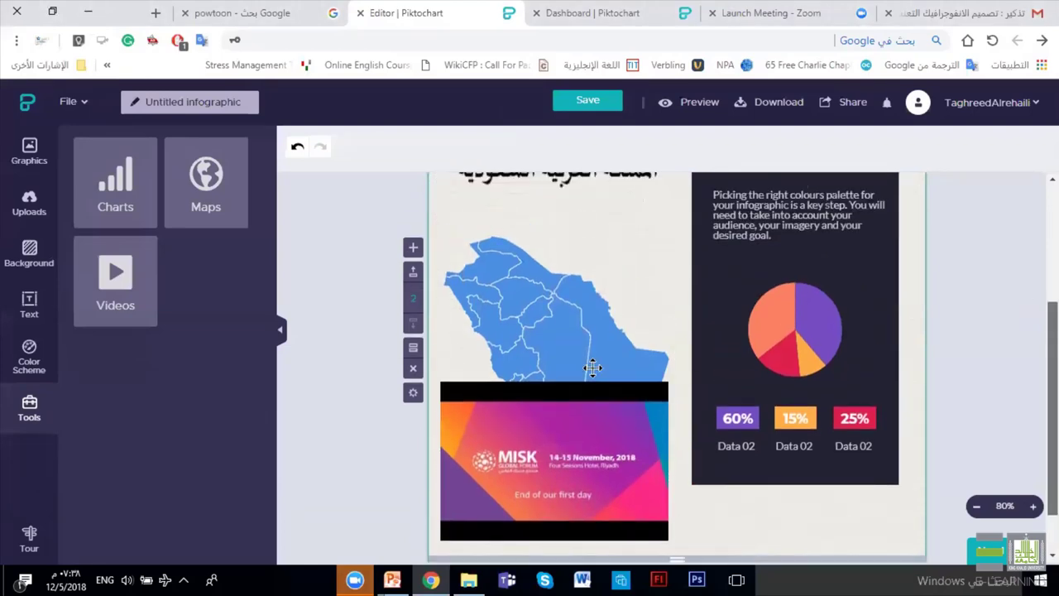
click(610, 301)
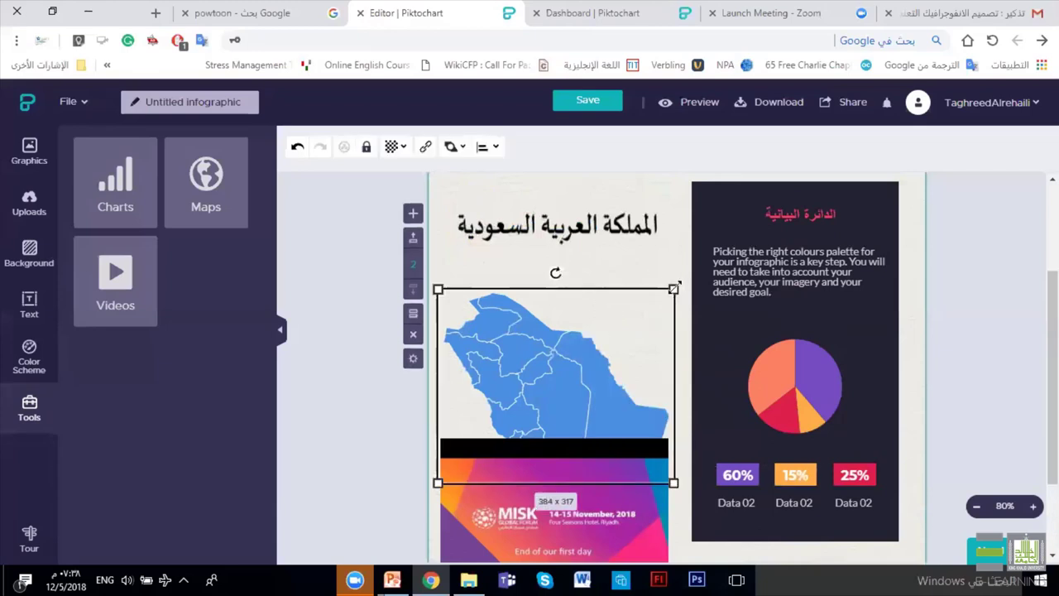
drag(673, 288, 614, 338)
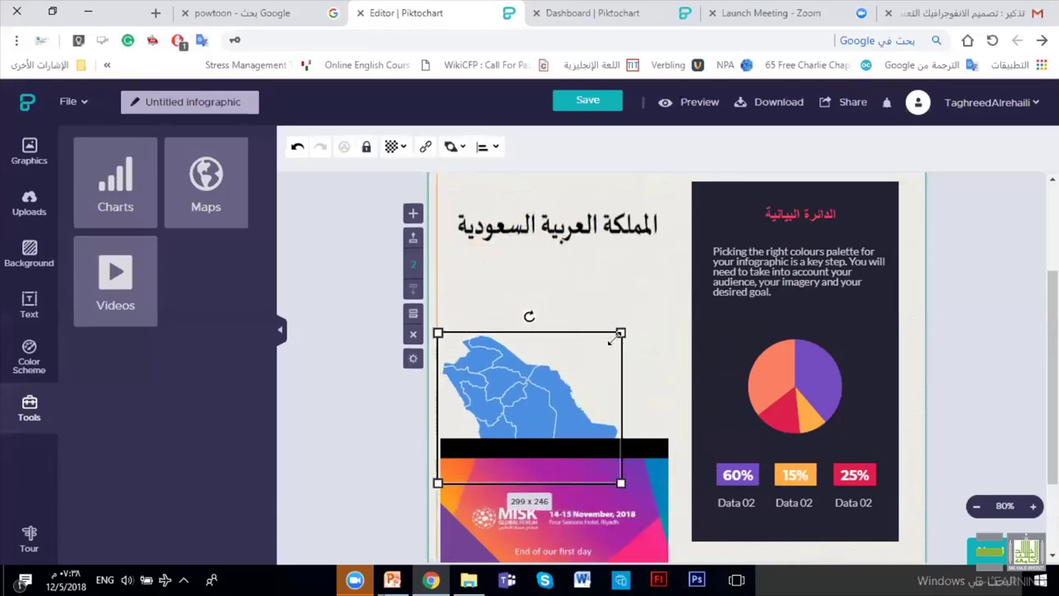
drag(561, 374, 592, 308)
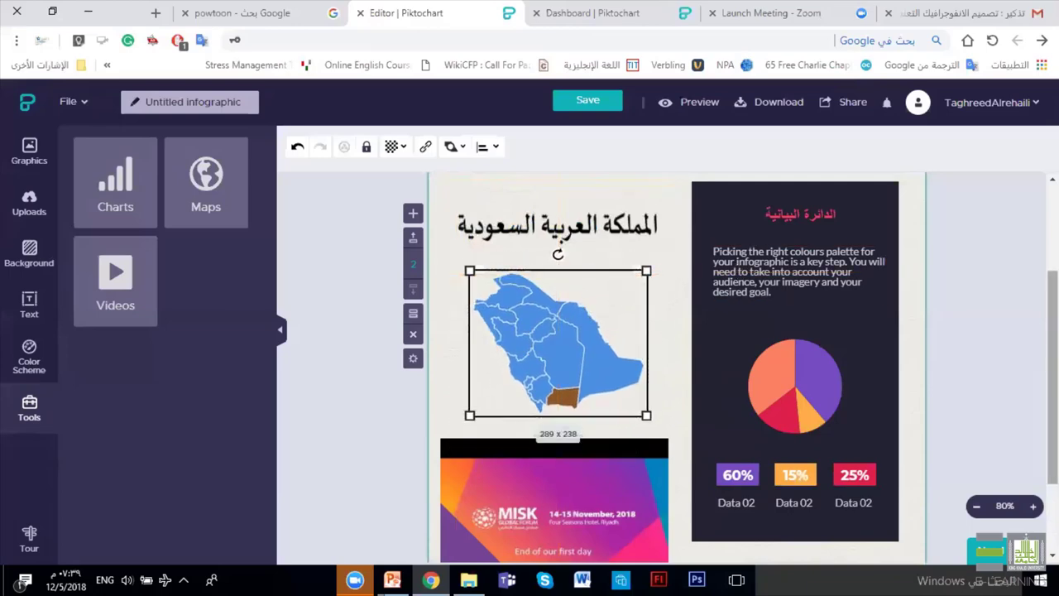
Shift the video slightly to the right and up beneath the map.
scroll(646, 414, down, 3)
click(609, 404)
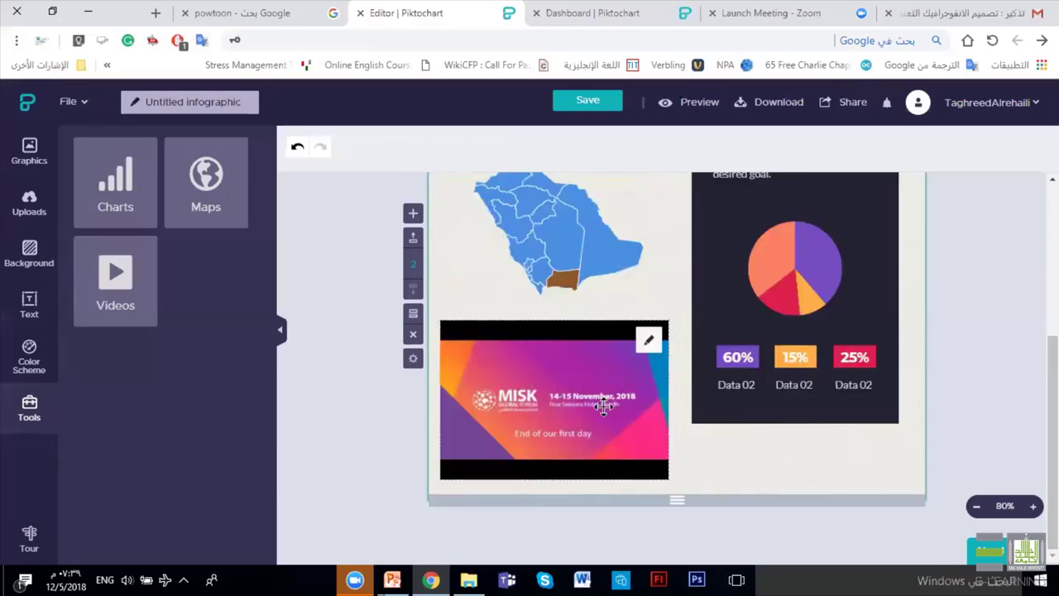
drag(606, 403, 613, 402)
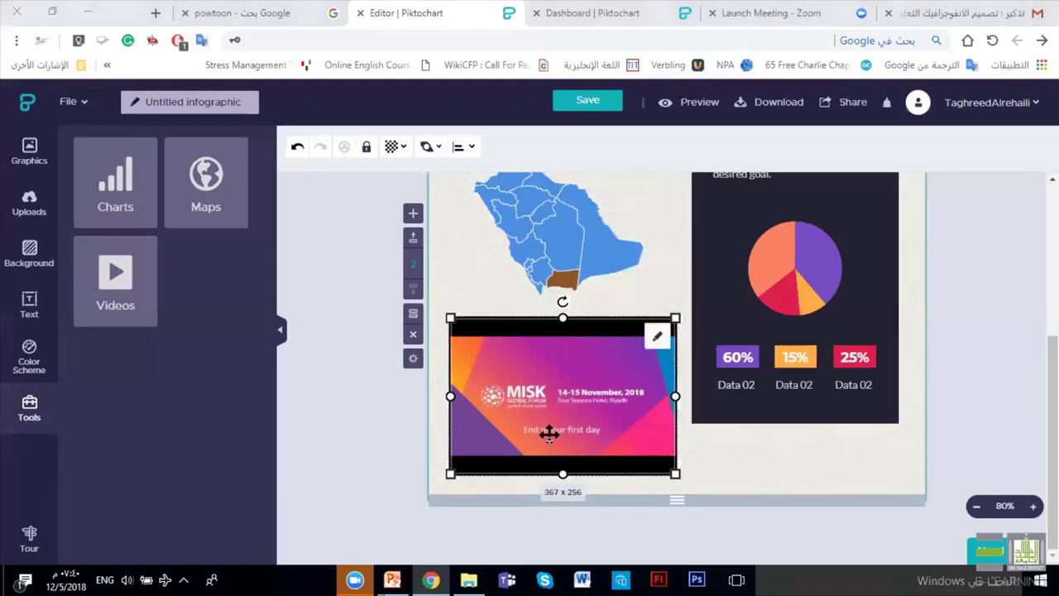
Preview the infographic to check the placement of the map and video, and exit the preview.
click(698, 101)
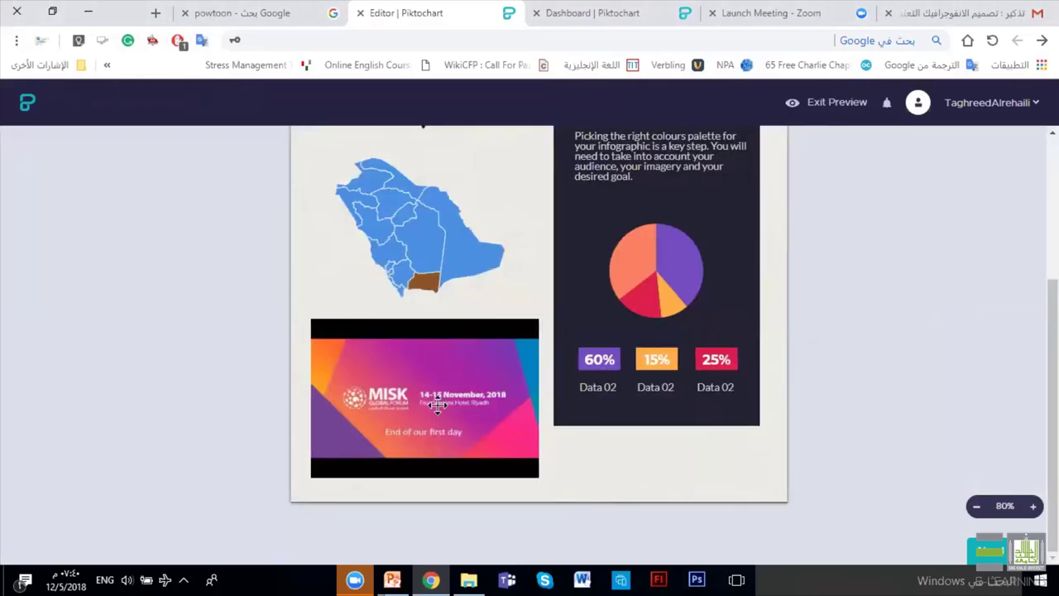
scroll(538, 314, up, 3)
scroll(436, 411, down, 3)
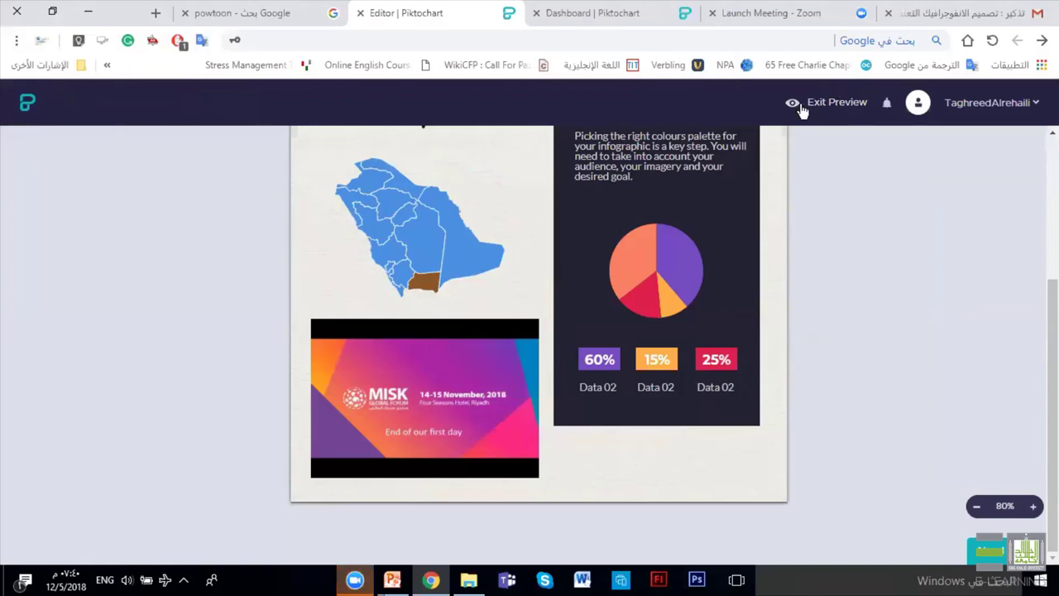
click(852, 105)
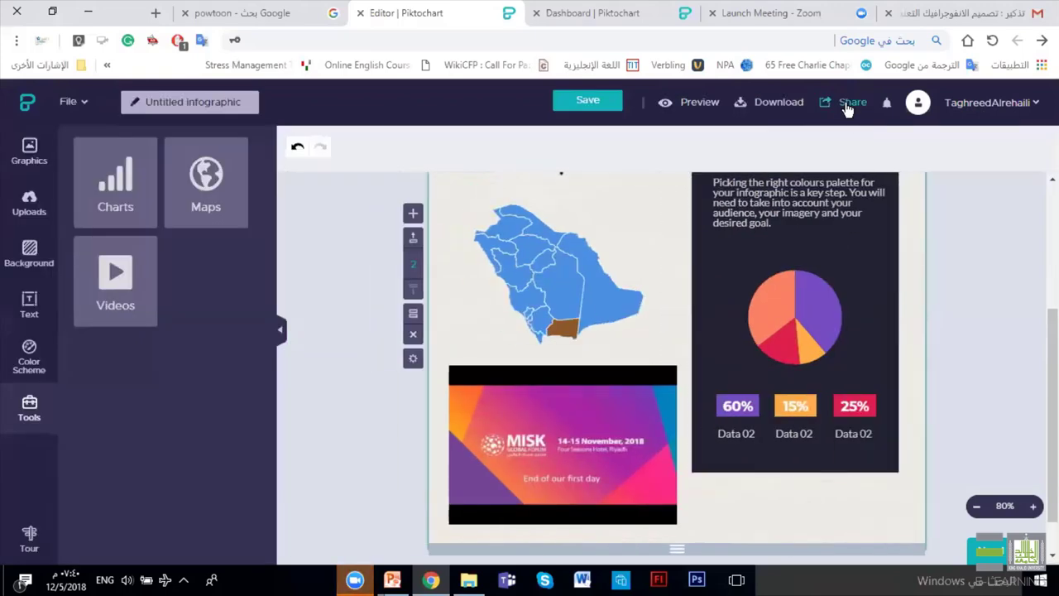
Set the infographic's sharing to "Anyone can view the sharing link", copy the link and close the sharing dialog.
click(845, 102)
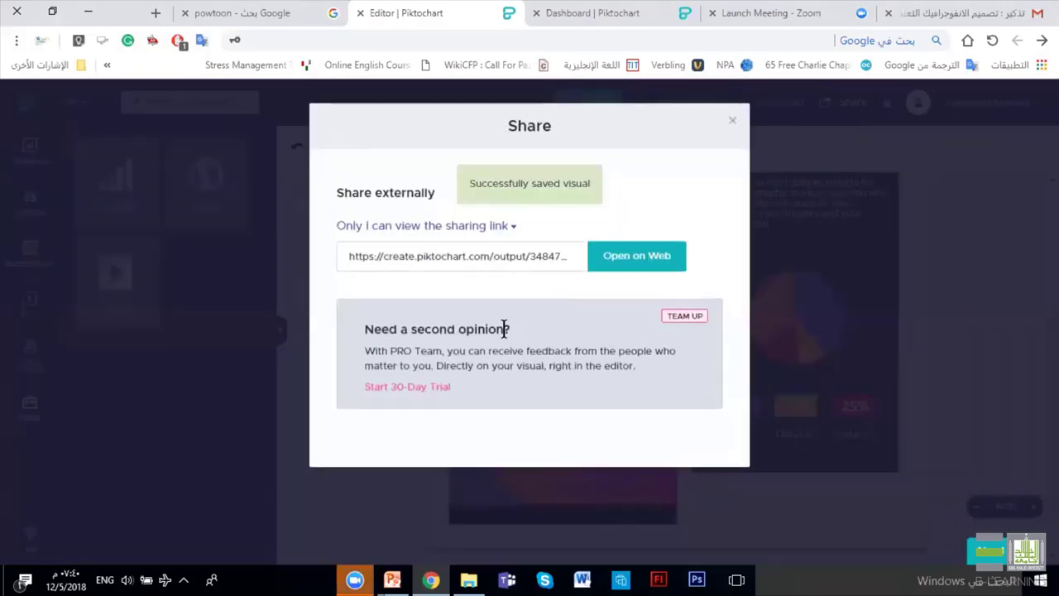
click(476, 232)
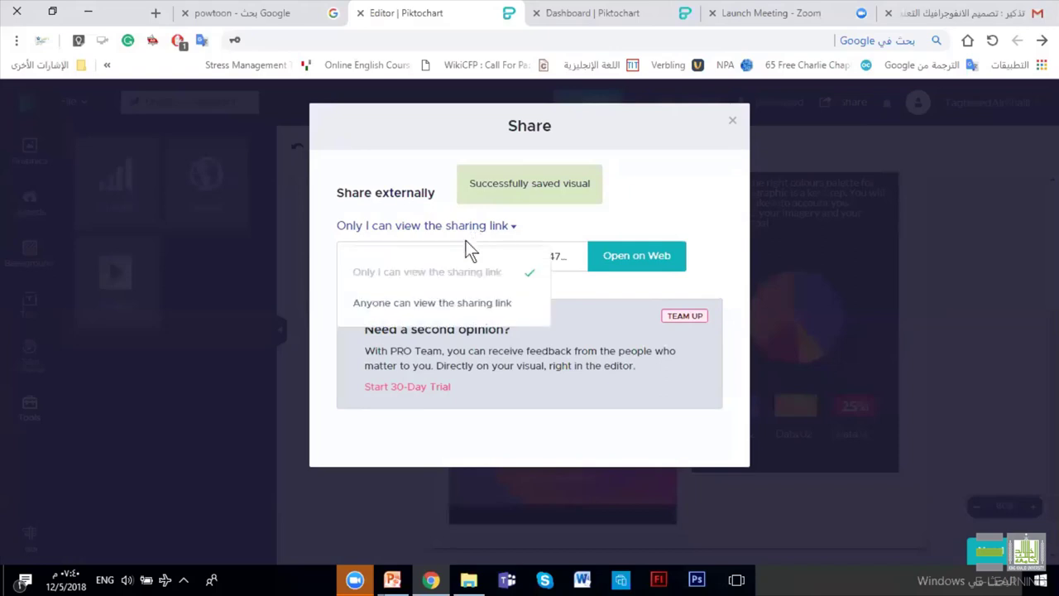
click(431, 308)
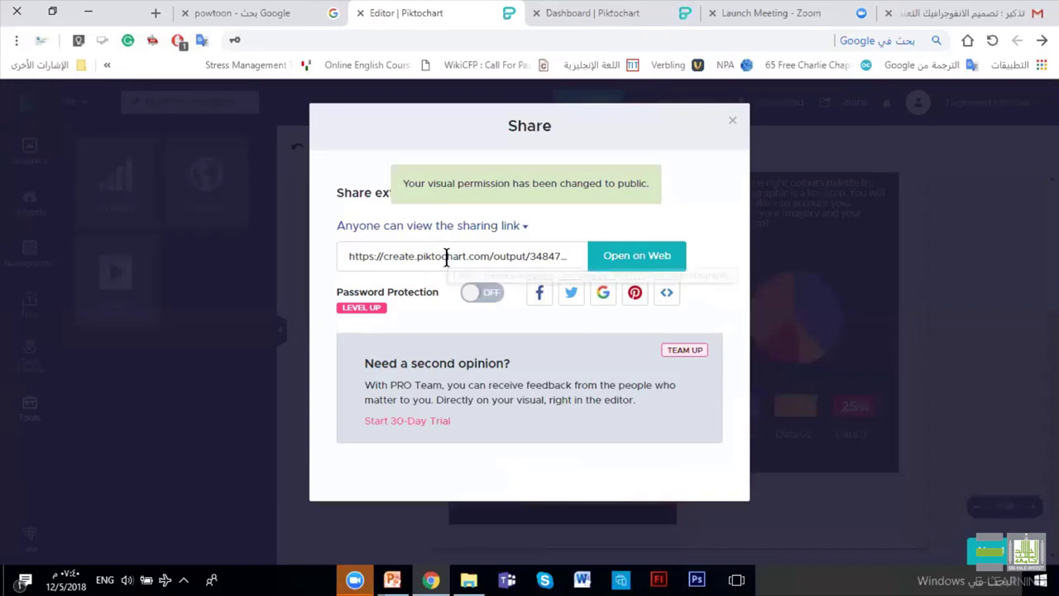
click(446, 257)
key(ctrl+c)
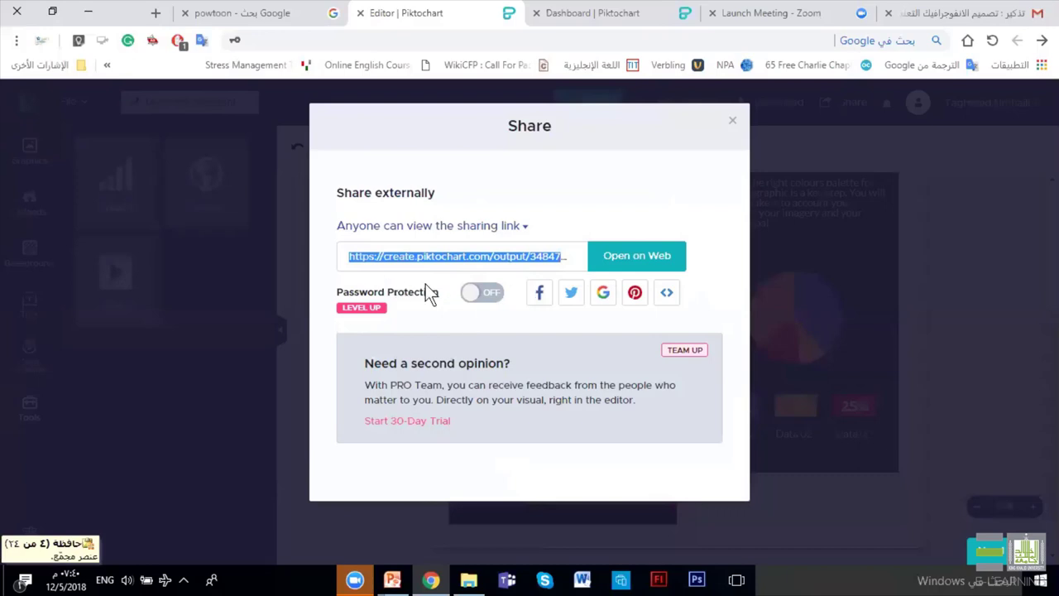
click(733, 124)
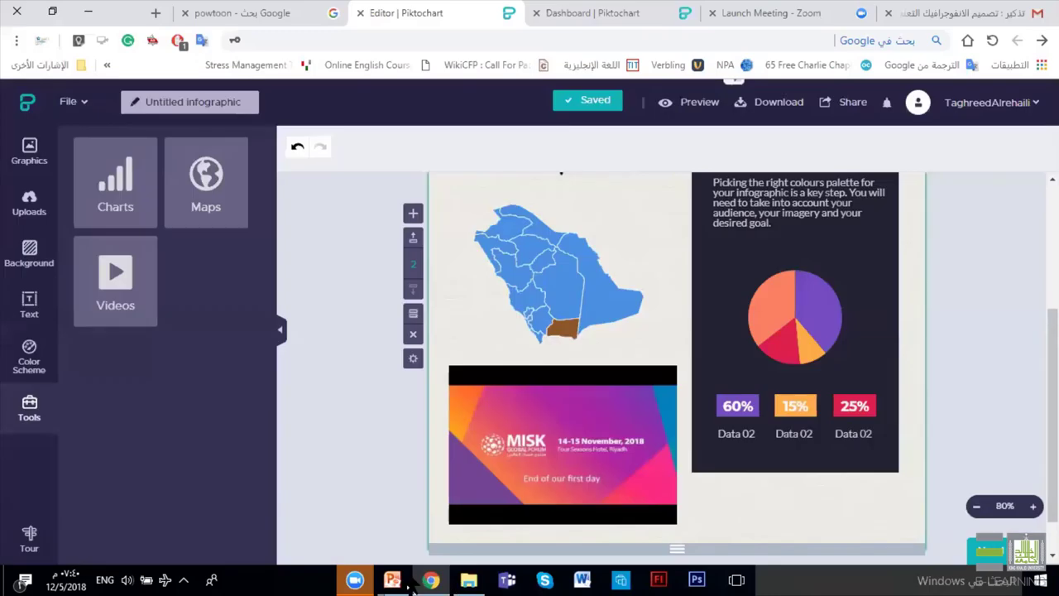
Switch to the published infographic page in Microsoft Edge and examine the header, map, chart and embedded video.
click(354, 581)
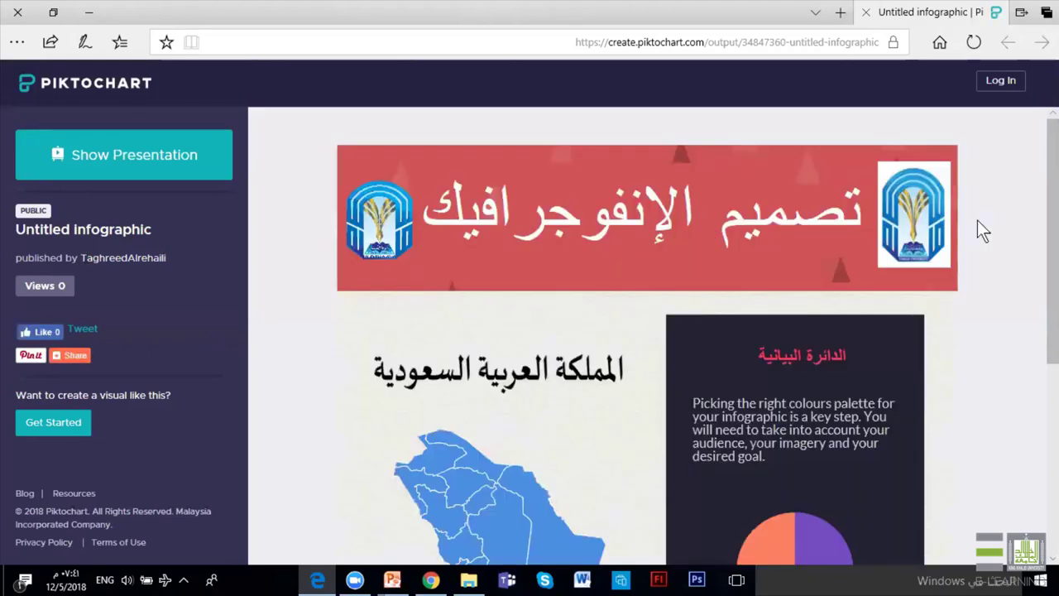
scroll(503, 106, down, 4)
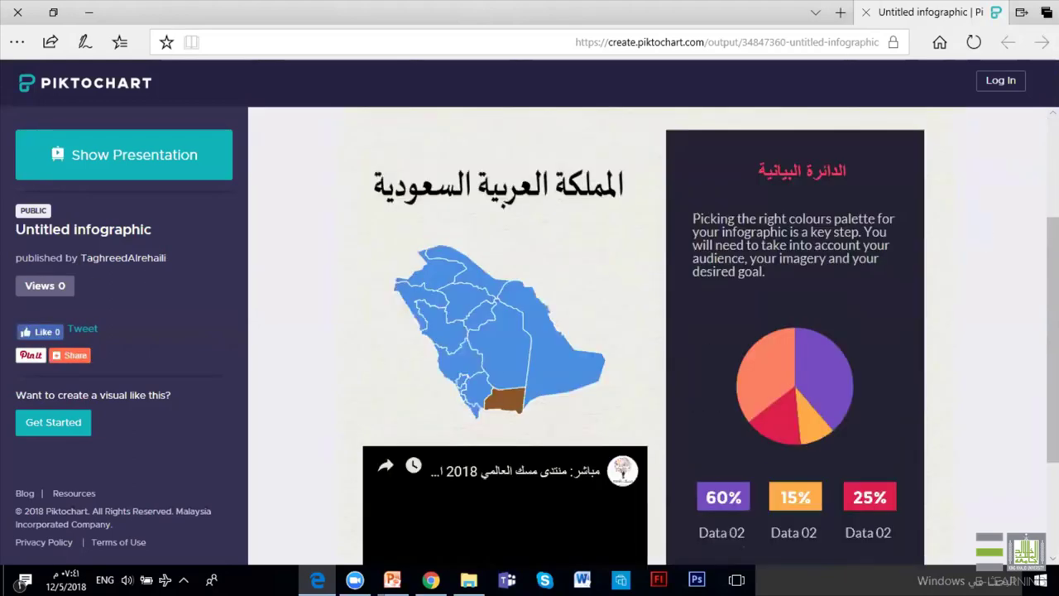
scroll(530, 324, down, 1)
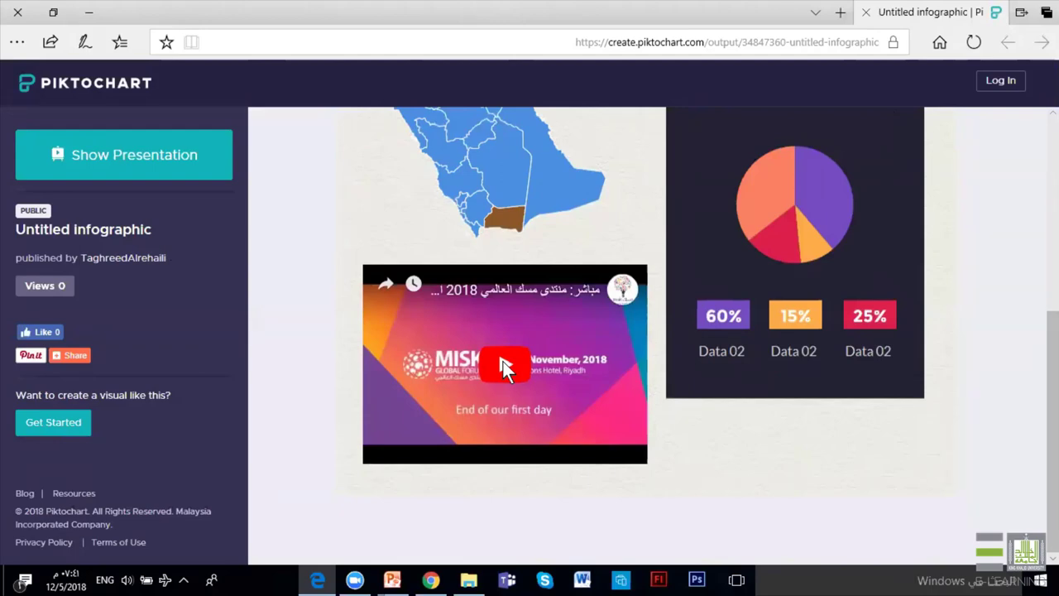
Play the embedded video on the published infographic and check the value labels of the pie chart's slices.
click(503, 362)
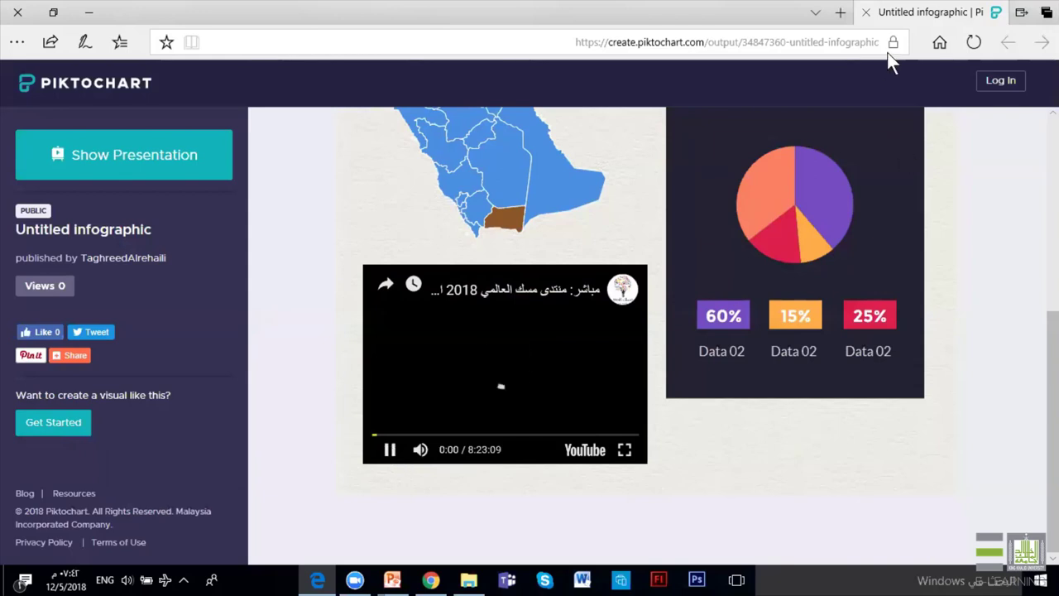
mouse_move(778, 209)
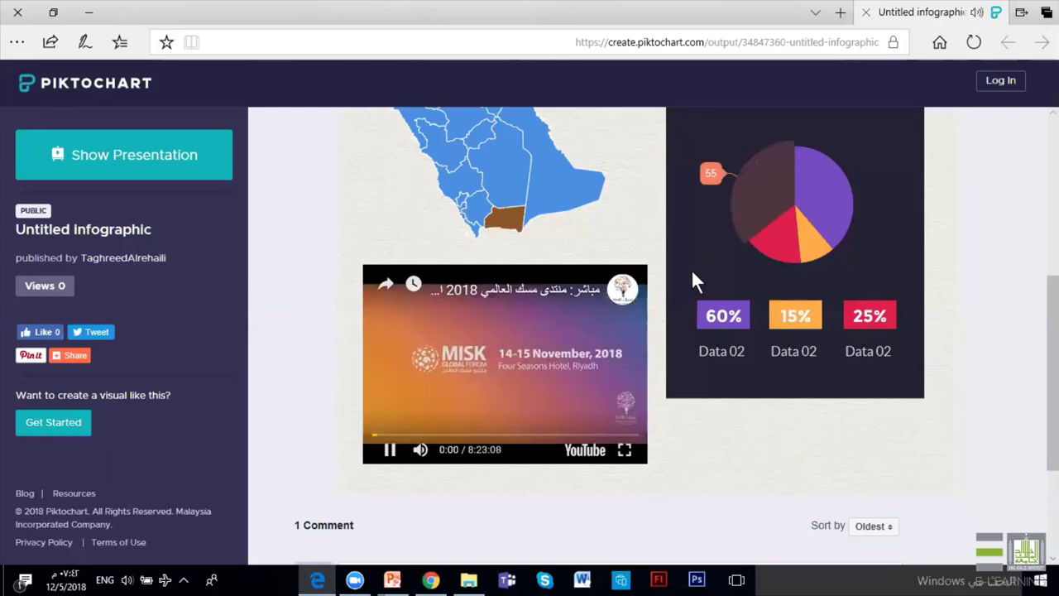
mouse_move(818, 201)
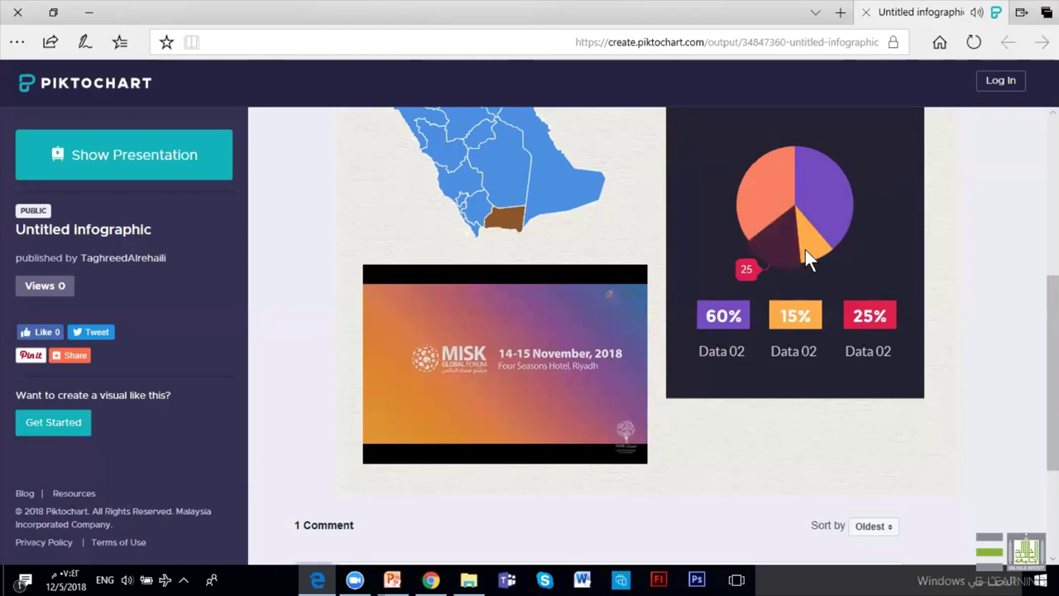
mouse_move(805, 248)
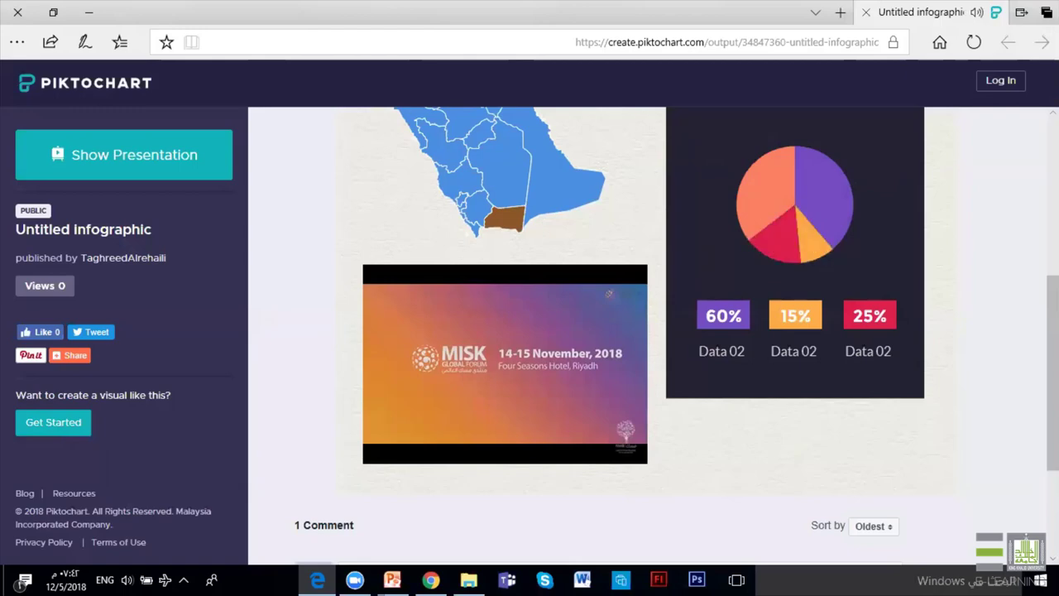
Examine the data labels of the Ar Riyad, Ha'il and Ash Sharqiyah regions on the published Saudi Arabia map.
scroll(646, 331, up, 3)
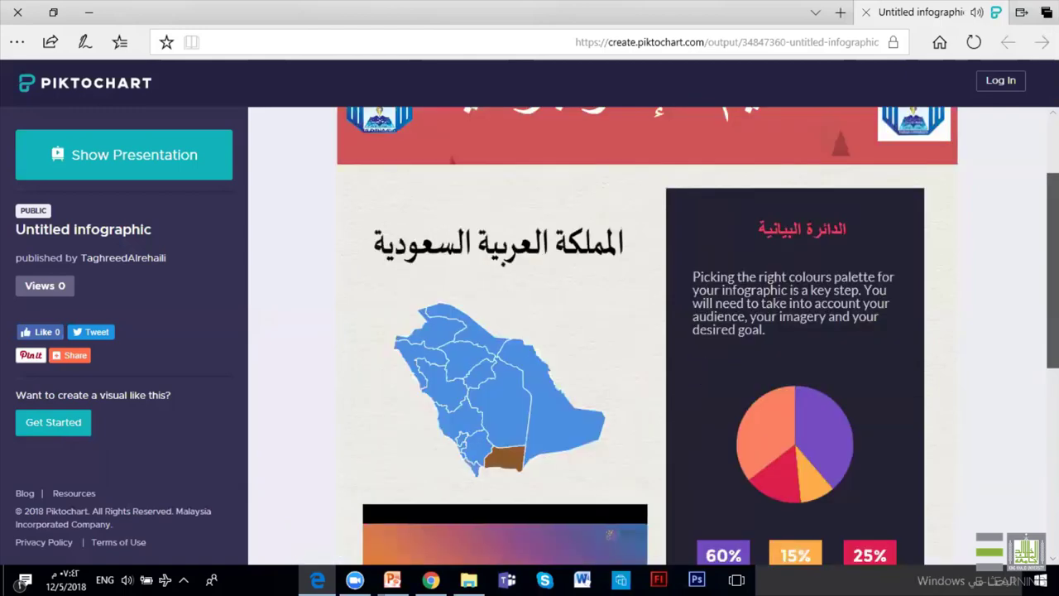
scroll(578, 536, up, 1)
mouse_move(505, 451)
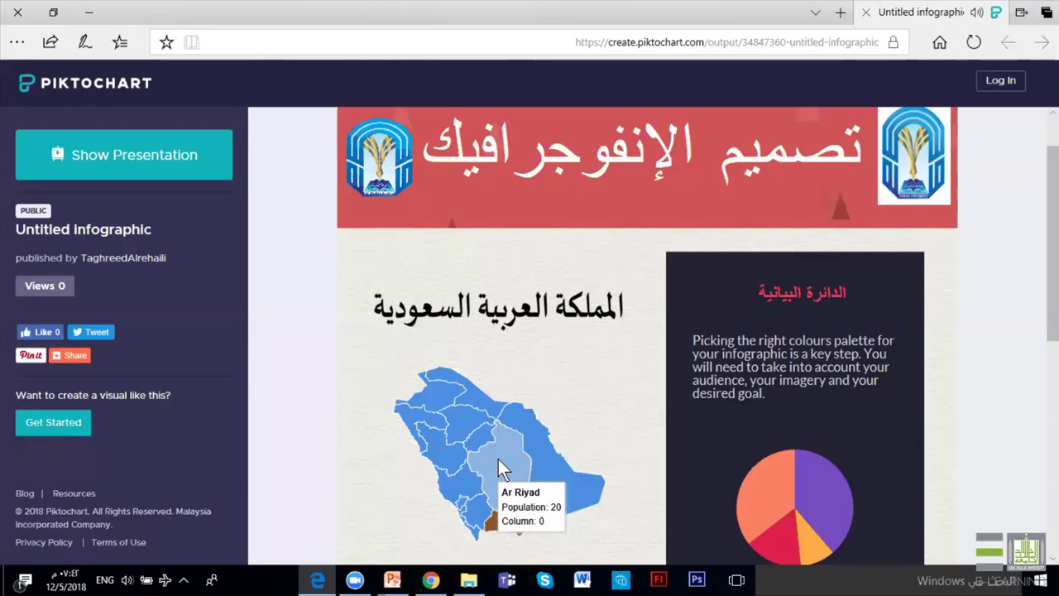
mouse_move(459, 424)
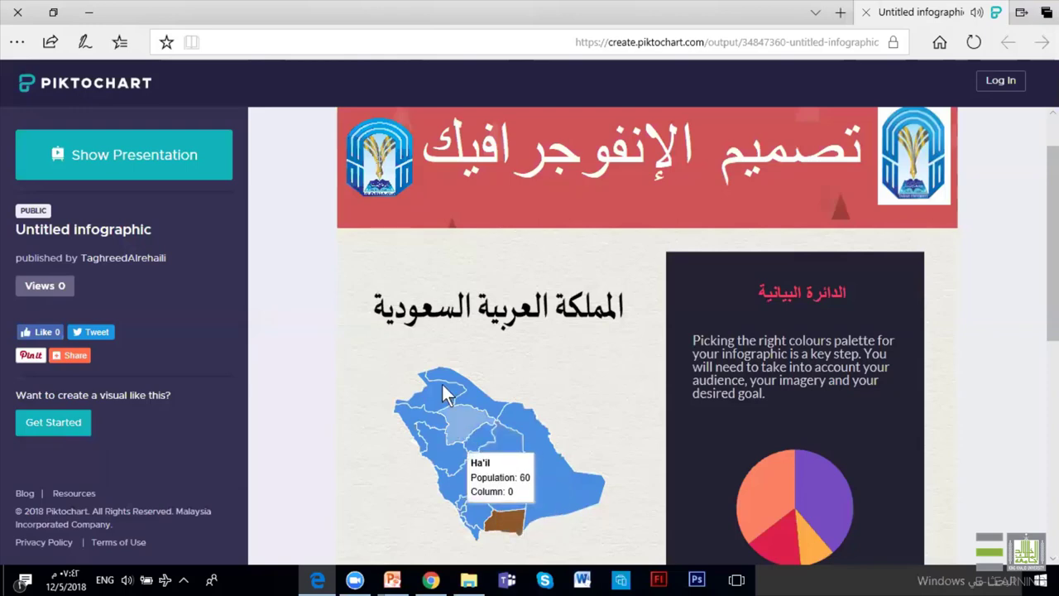
mouse_move(599, 488)
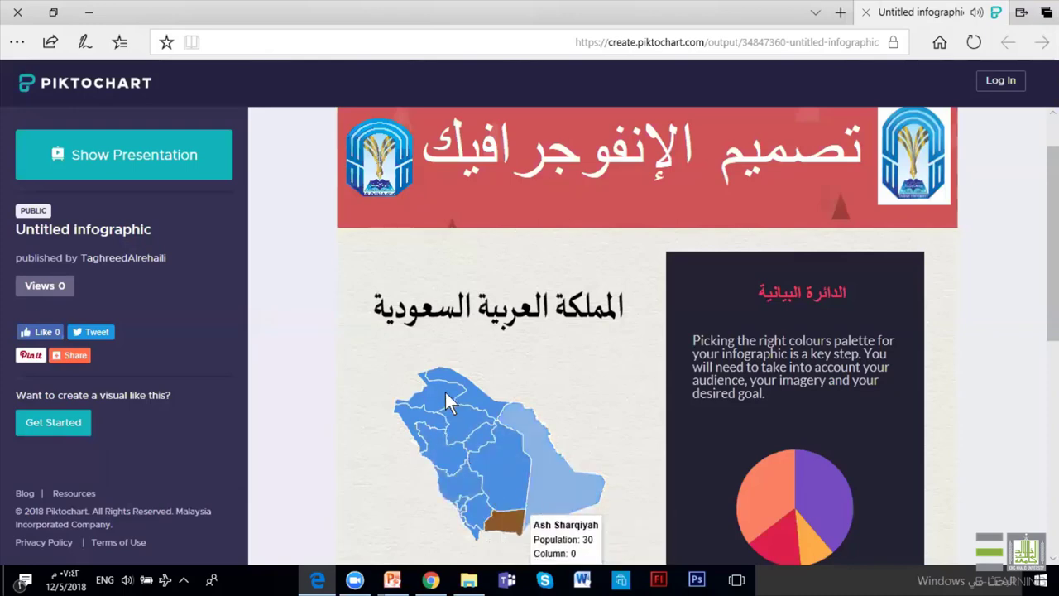
mouse_move(445, 400)
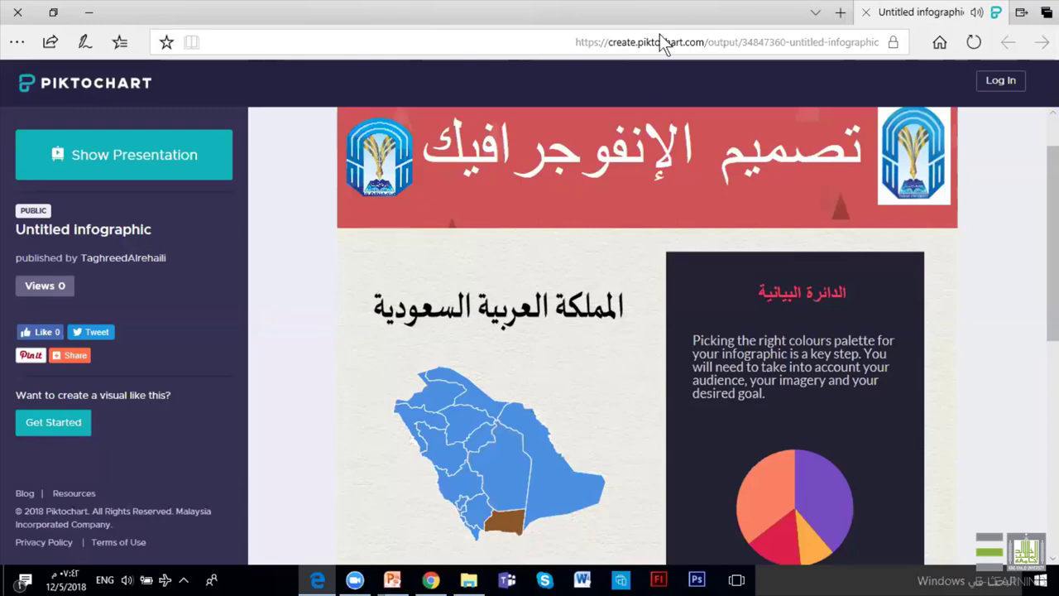
key(XF86AudioRaiseVolume)
key(XF86AudioRaiseVolume)
key(XF86AudioRaiseVolume)
key(XF86AudioRaiseVolume)
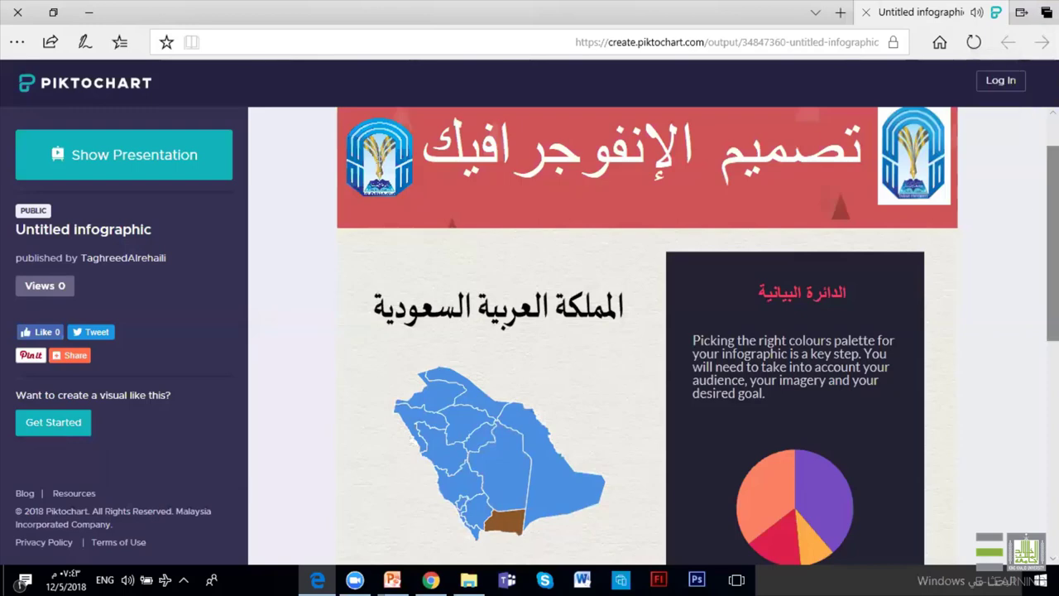
scroll(645, 331, down, 3)
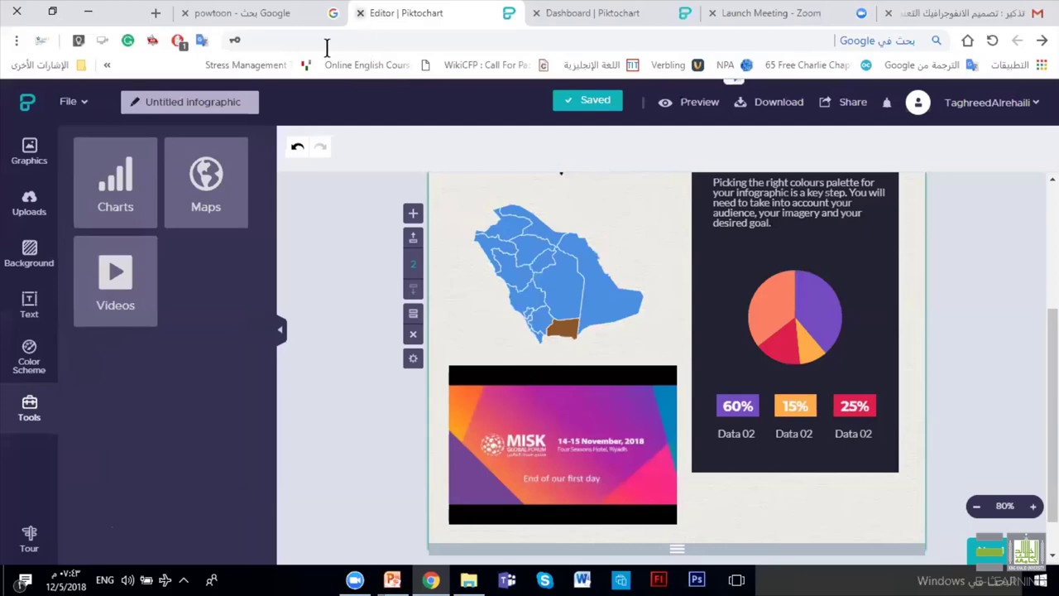
Close the Piktochart editor page in Chrome and switch to the Infographic.pptx presentation in PowerPoint.
click(360, 12)
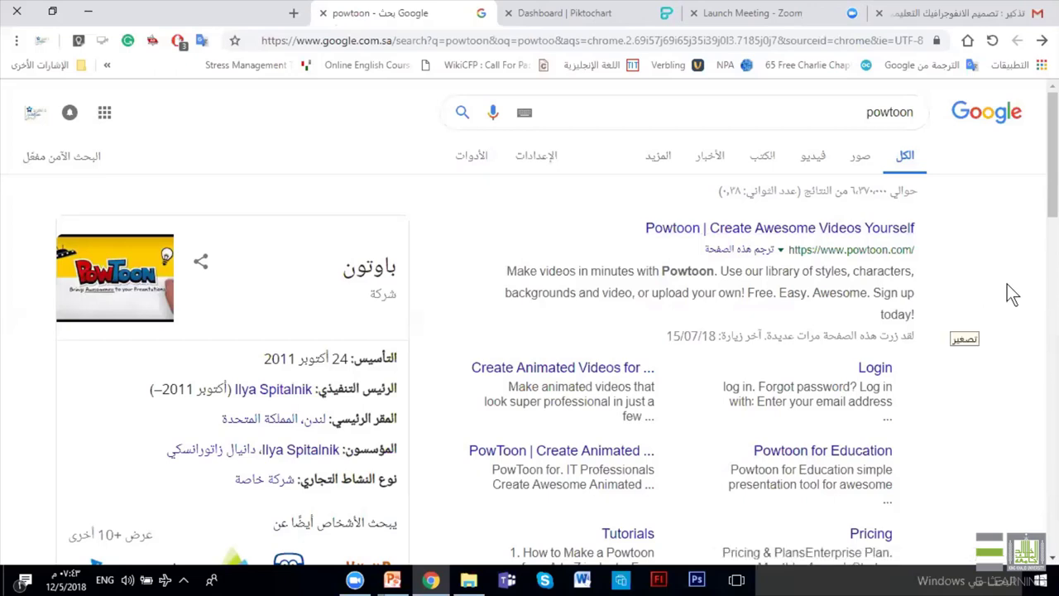
click(393, 579)
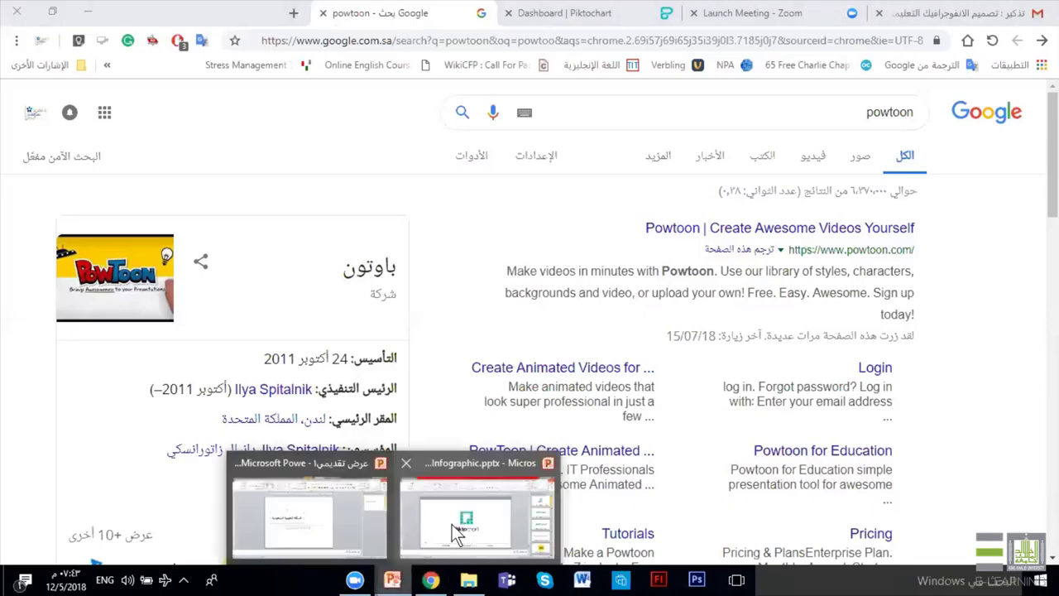
click(452, 524)
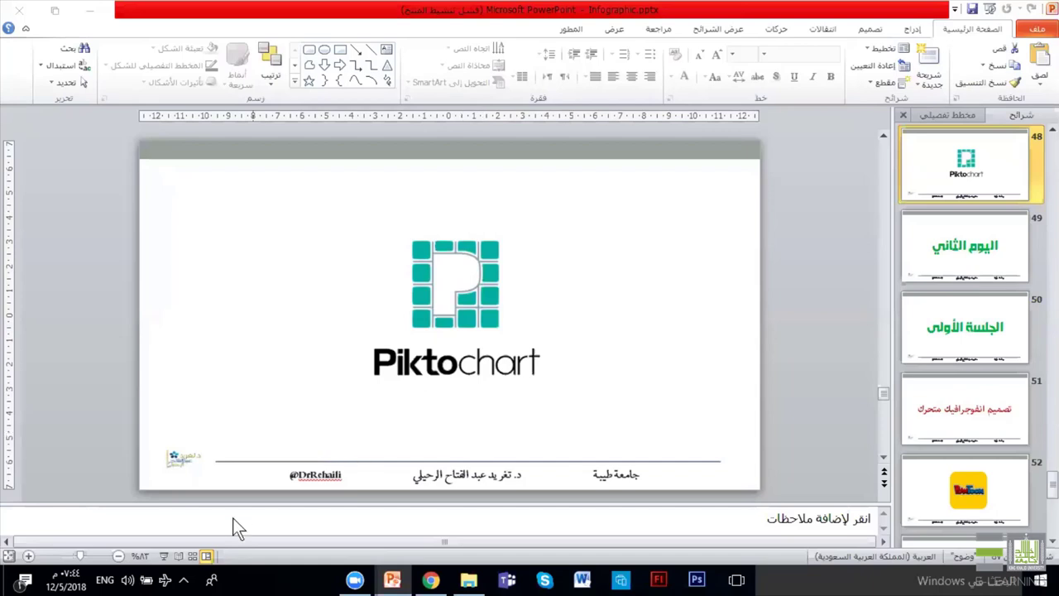
Present the slides from the Piktochart logo slide up to "استعراض الانفوجرافيك المصممة" and exit the slide show.
click(164, 555)
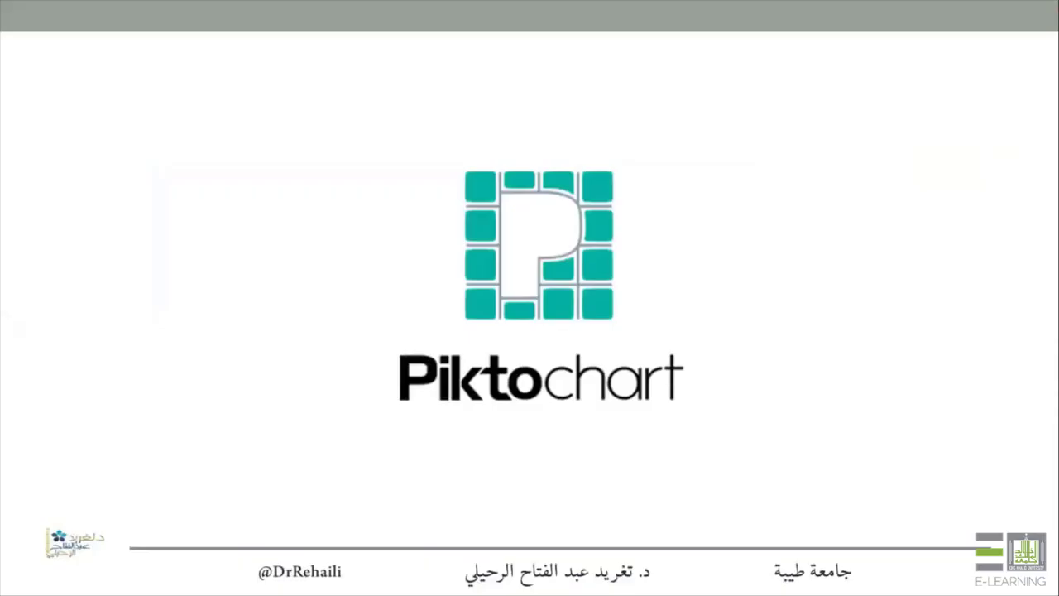
key(Right)
key(Right)
key(Right)
key(Right)
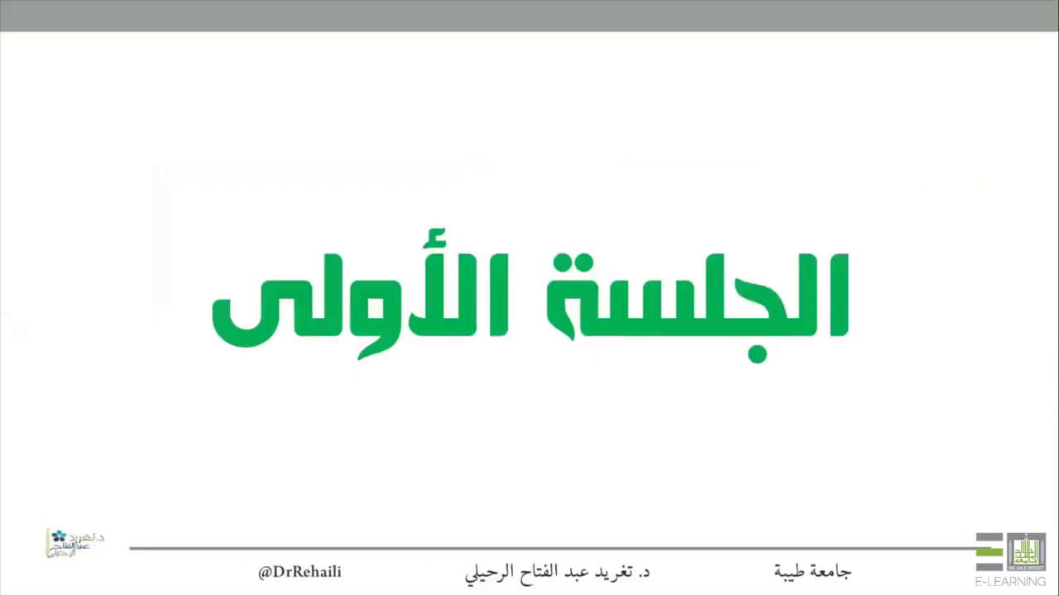
key(Right)
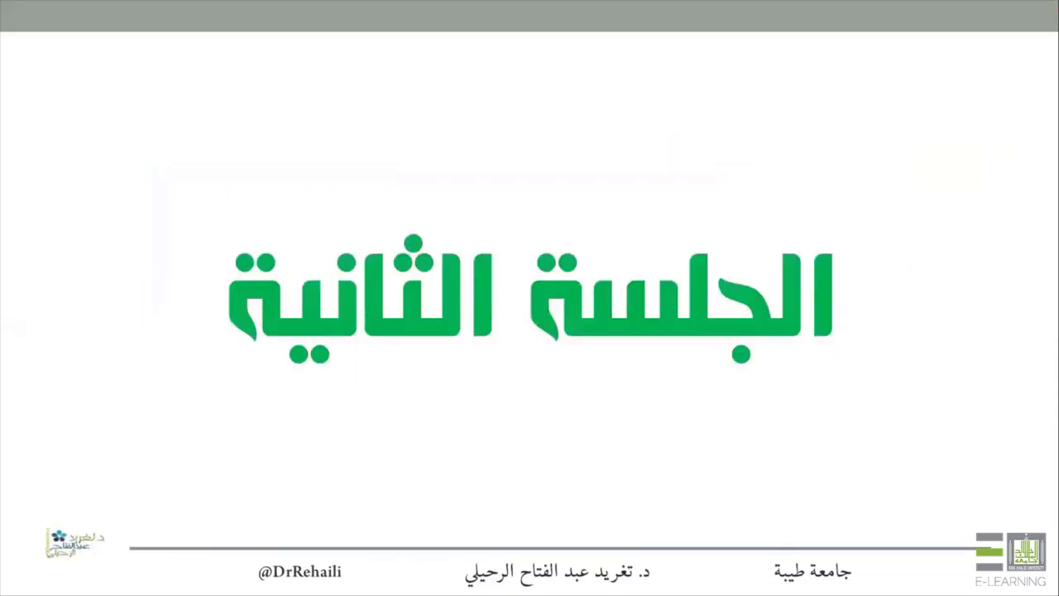
key(Right)
key(Right)
key(Left)
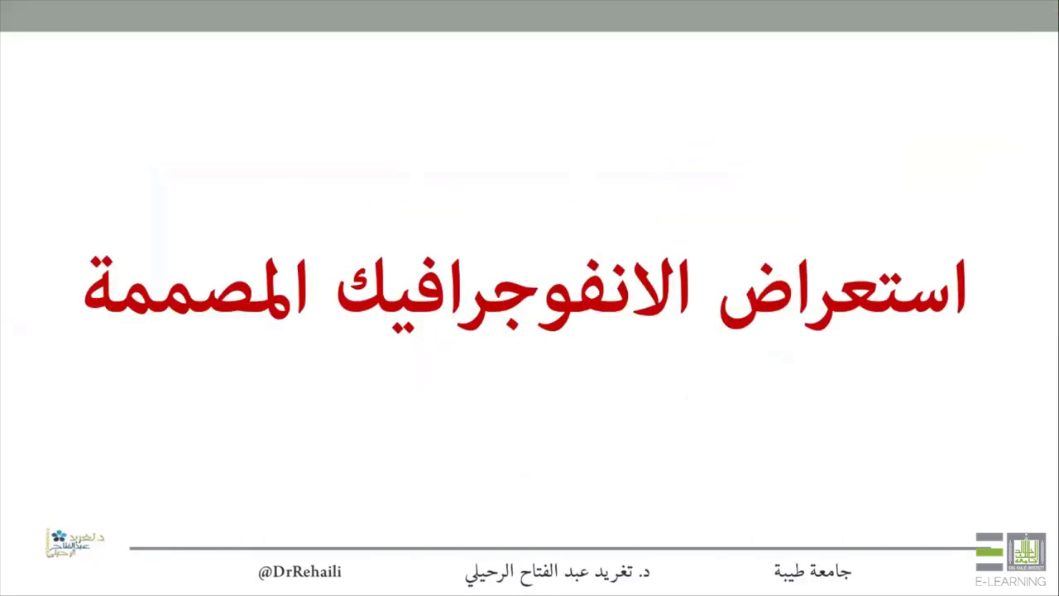
key(Escape)
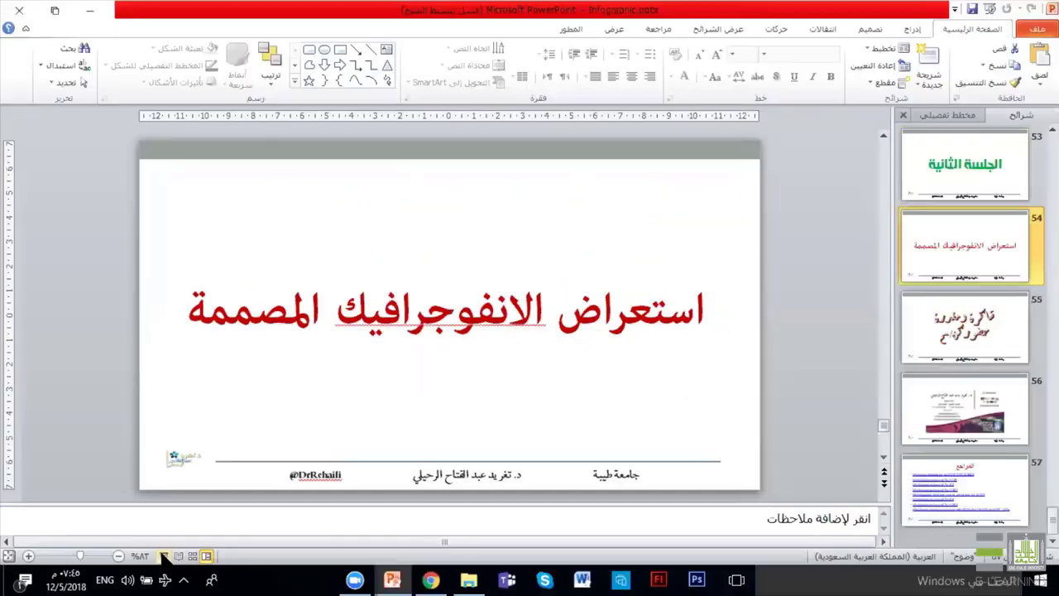
Return to the Powtoon search results in Chrome, open the Powtoon website and copy its address.
click(90, 11)
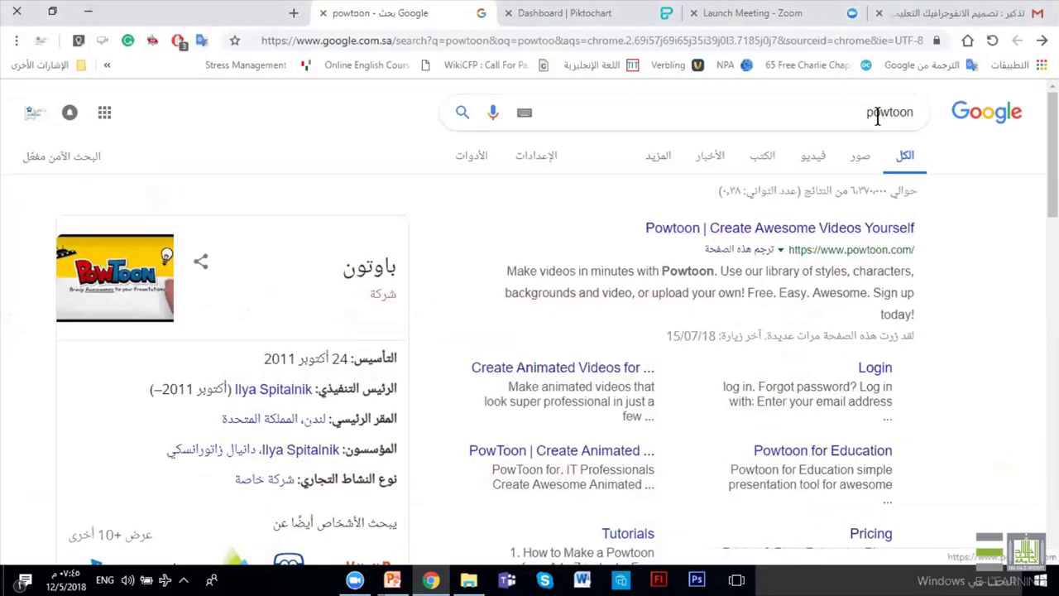
click(787, 217)
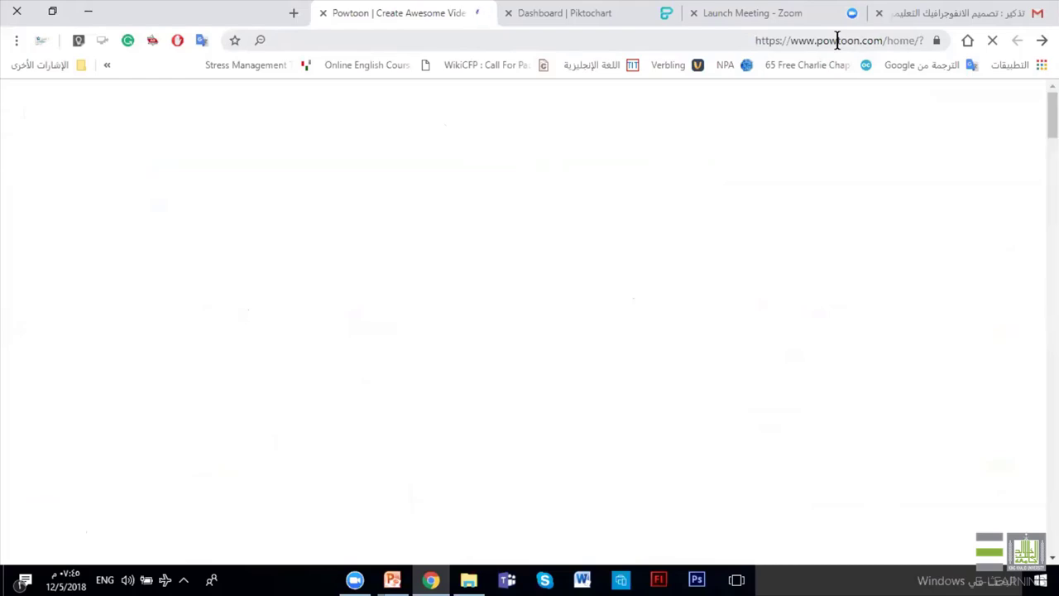
click(838, 40)
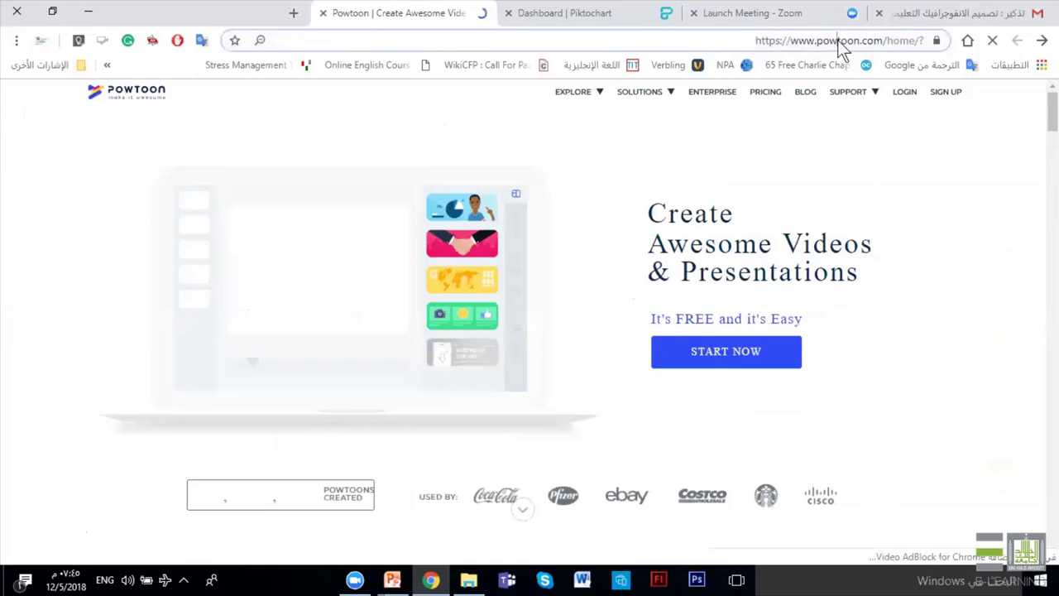
key(ctrl+c)
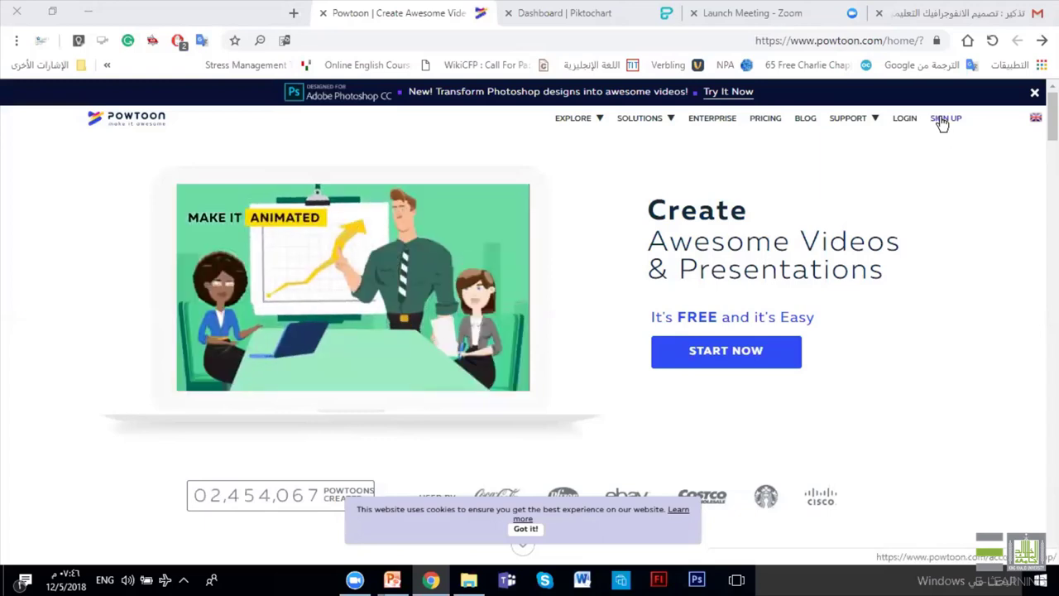
Look up job titles matching "te" in Powtoon's sign-up form, clear the lookup and go back to the home page.
click(943, 121)
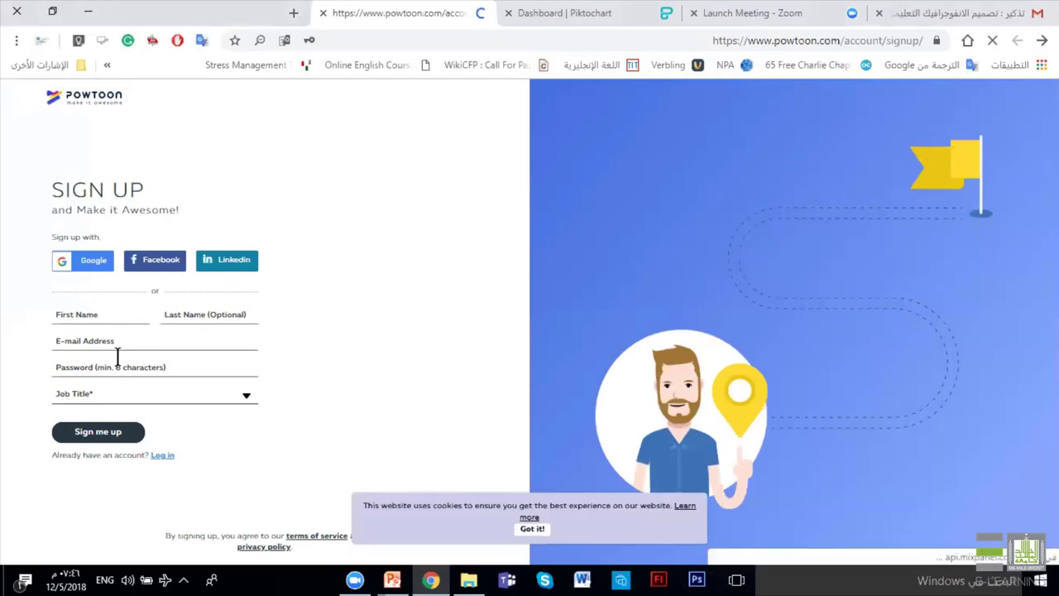
click(72, 399)
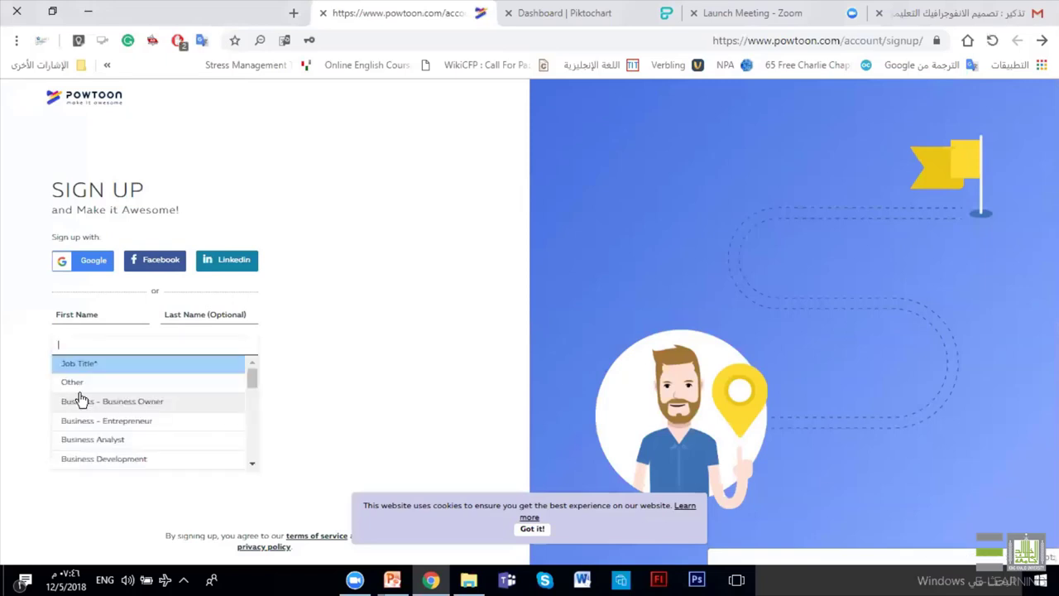
text(te)
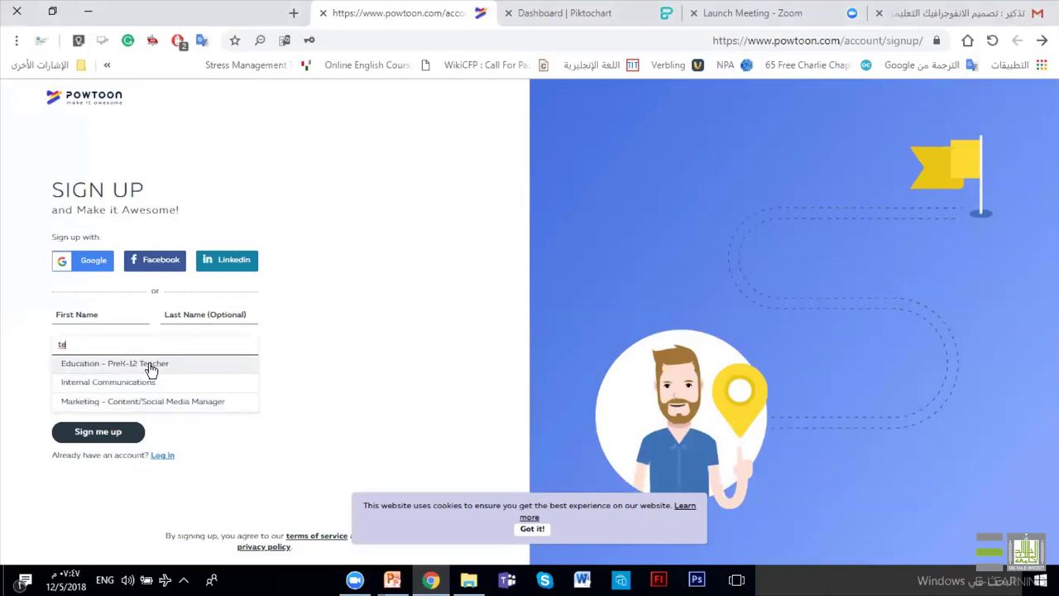
key(BackSpace)
key(BackSpace)
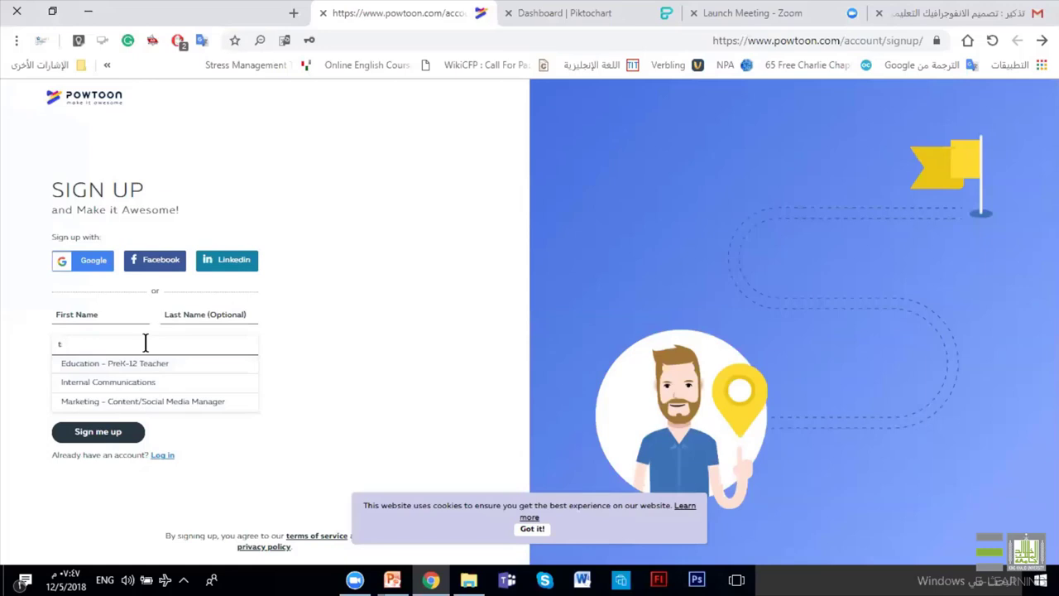
click(317, 271)
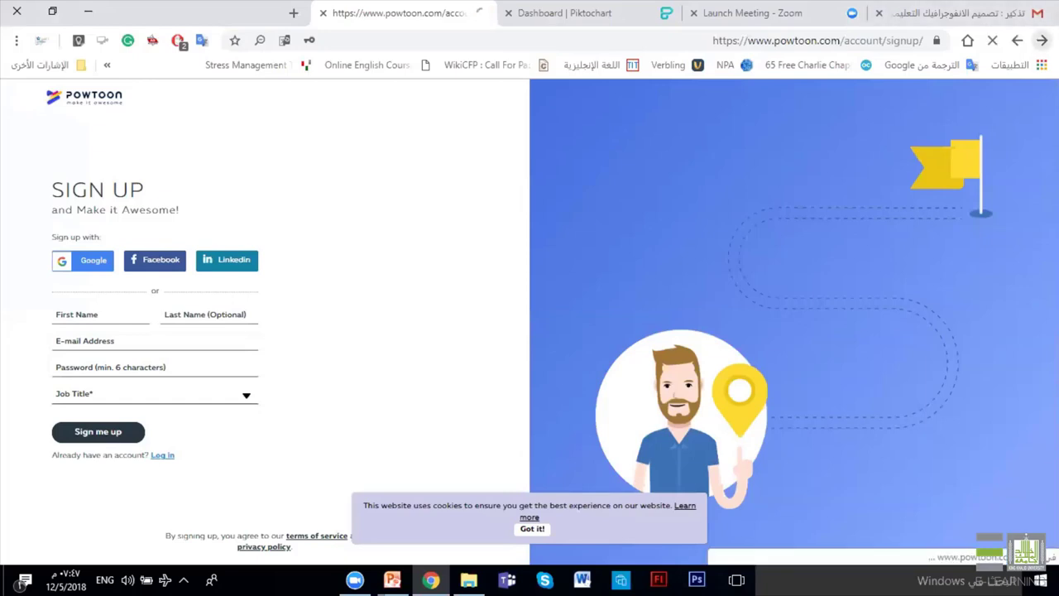
click(1042, 40)
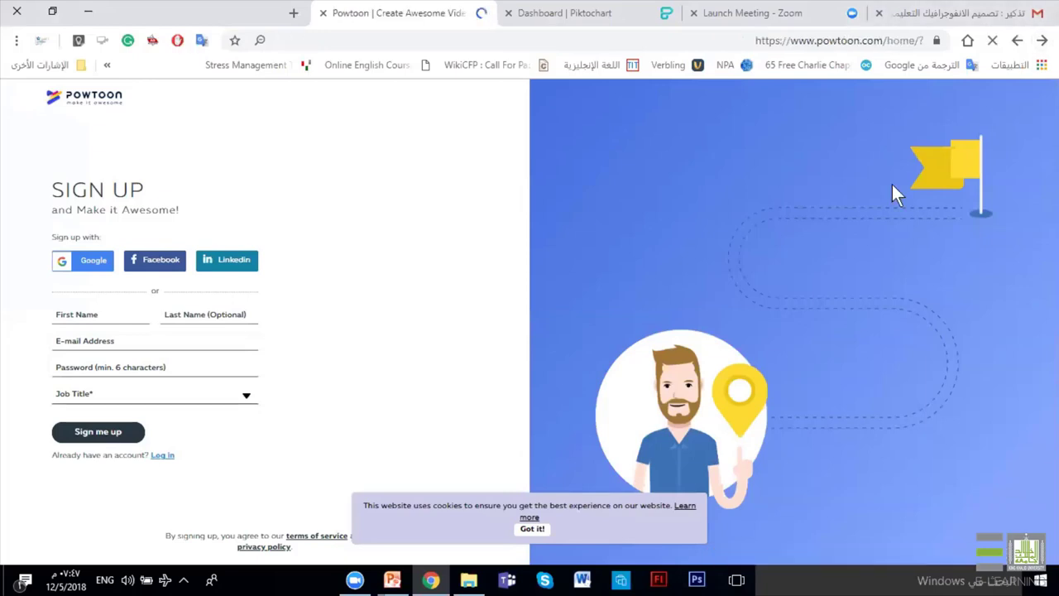
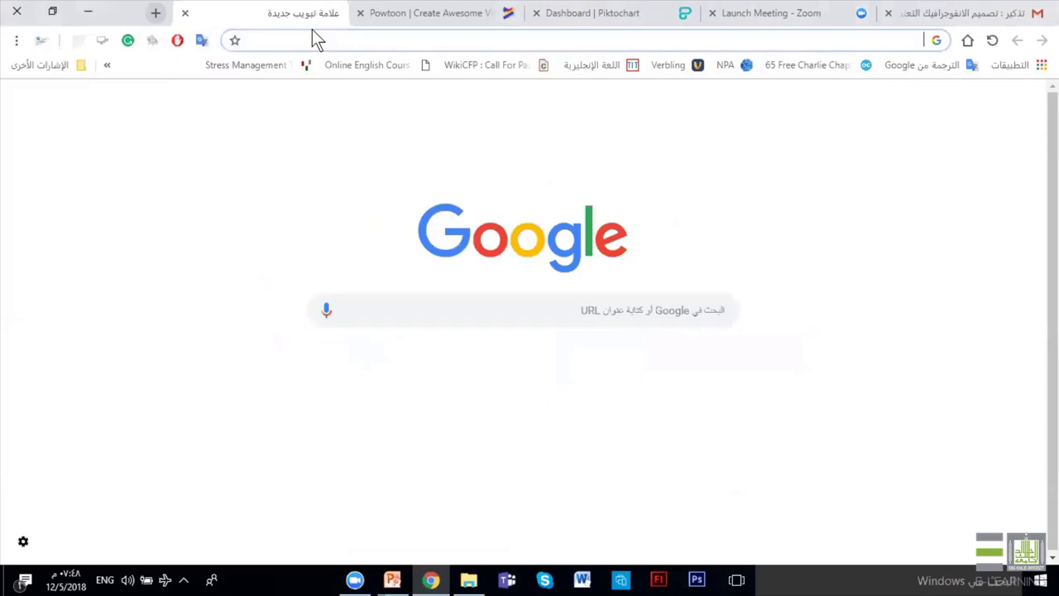
Search Google for "مكتب التربية".
text(م)
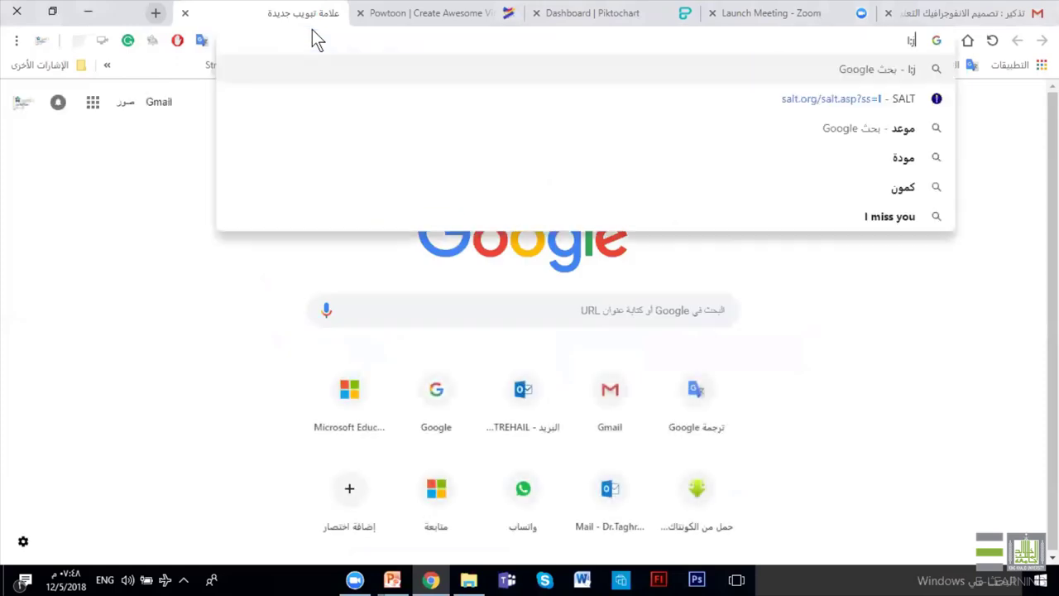
key(BackSpace)
key(BackSpace)
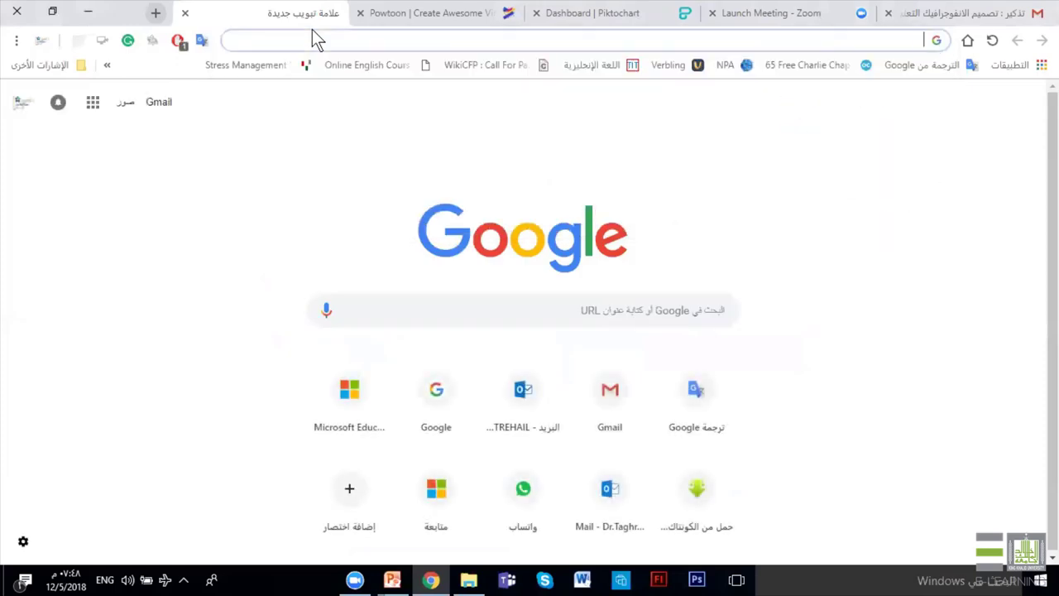
key(alt+shift)
text(مكتب ال)
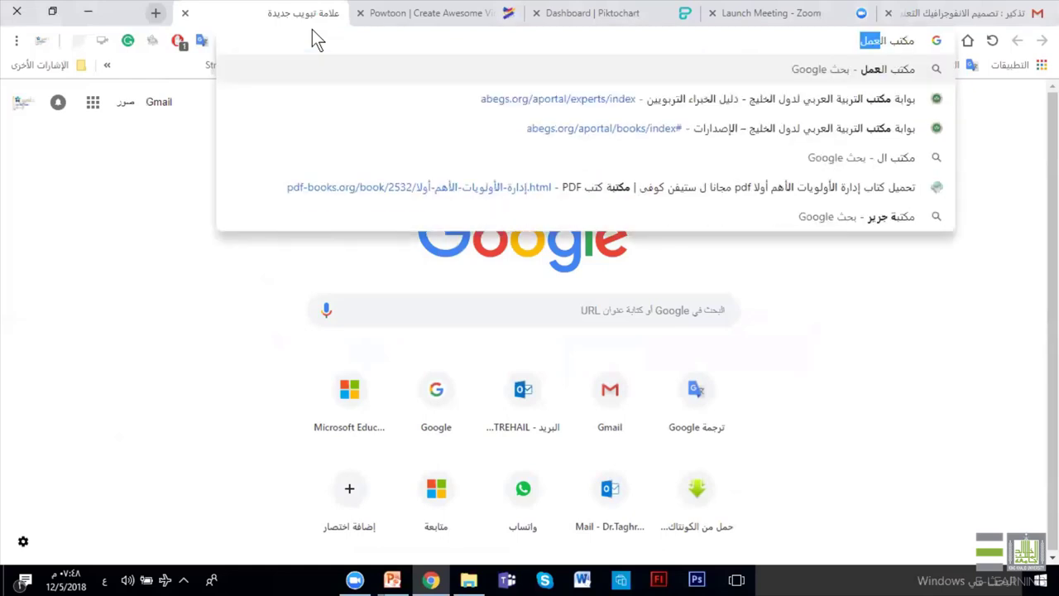
text(تربية)
key(Return)
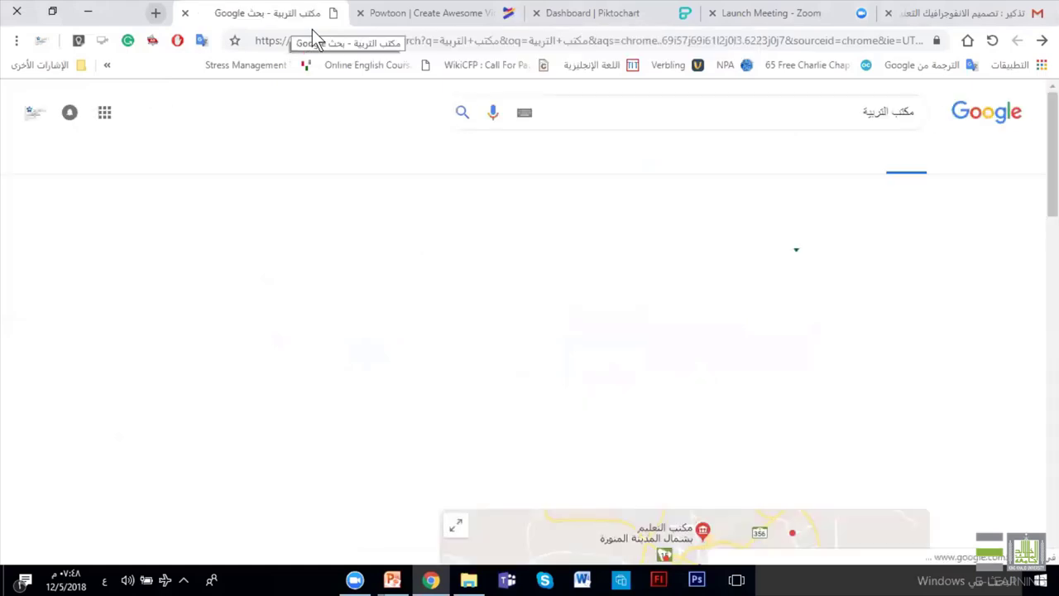
Refine the Google search to "مكتب التربية تويتر", open the Abegsorg Twitter account and view its latest tweet.
click(823, 121)
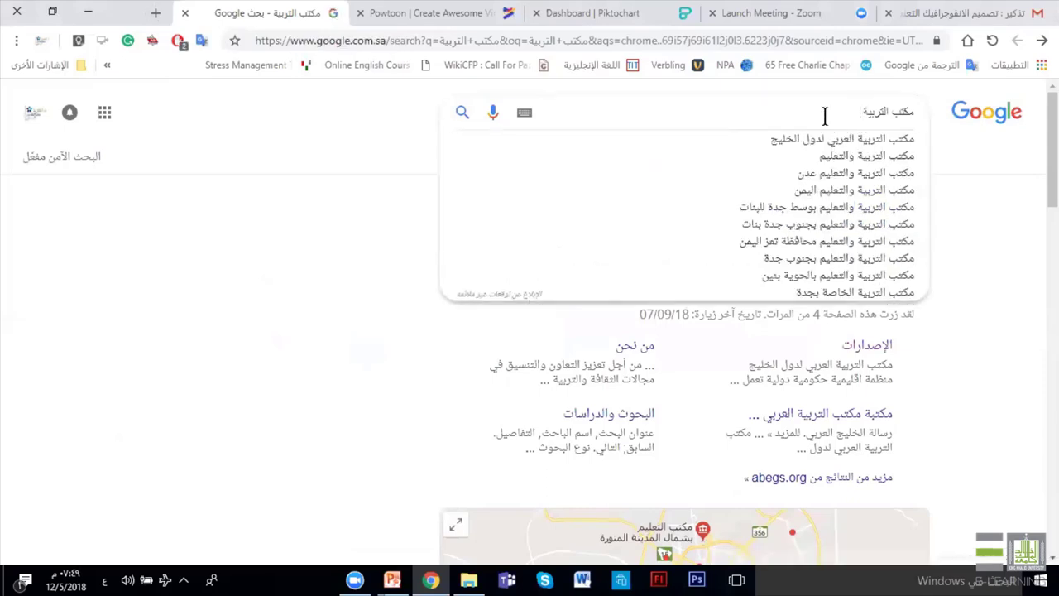
text(تويتر)
key(Return)
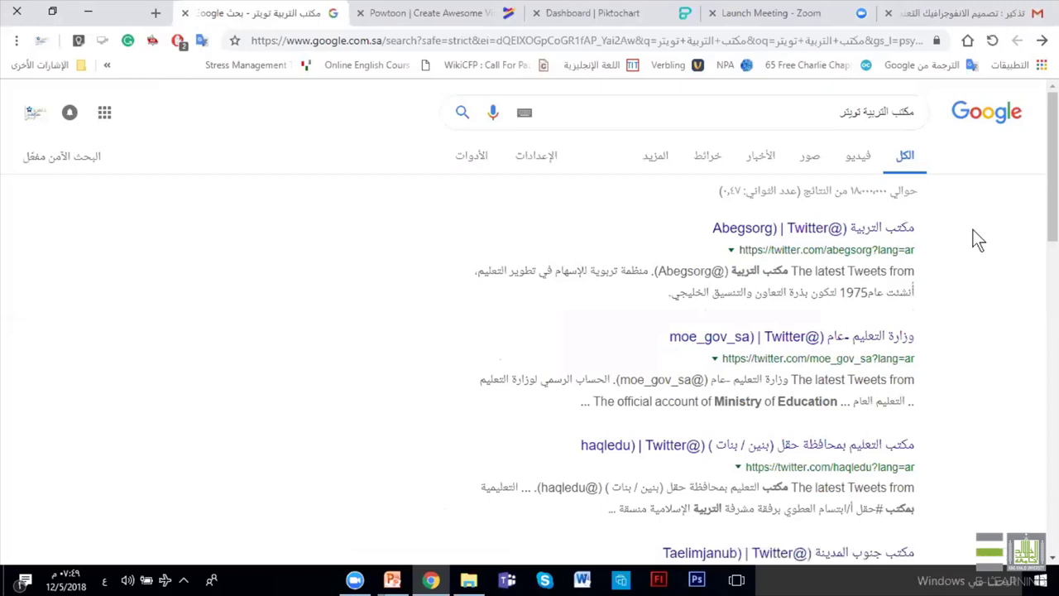
click(902, 234)
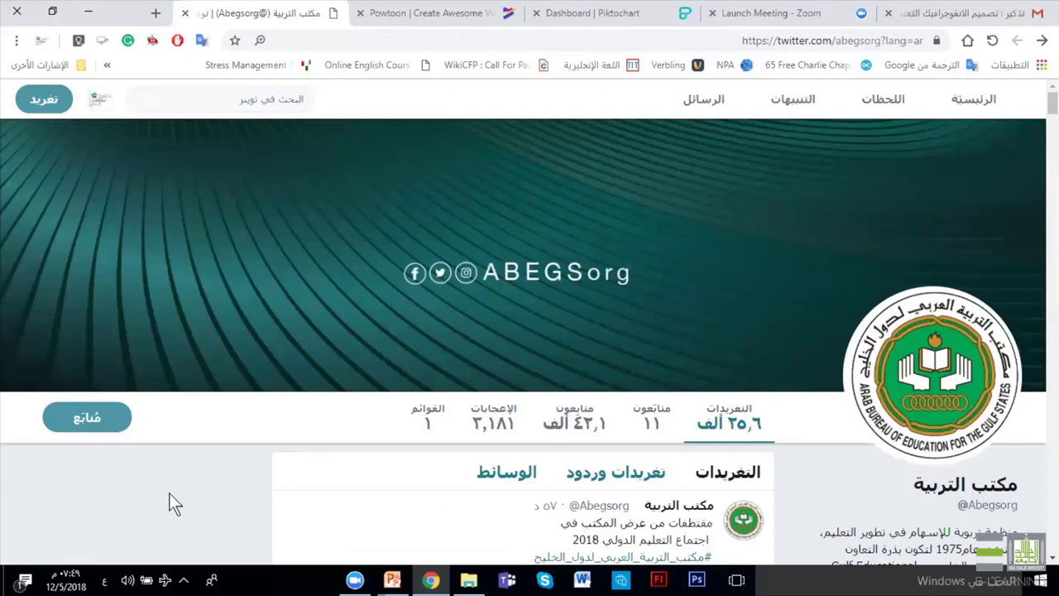
scroll(169, 503, down, 3)
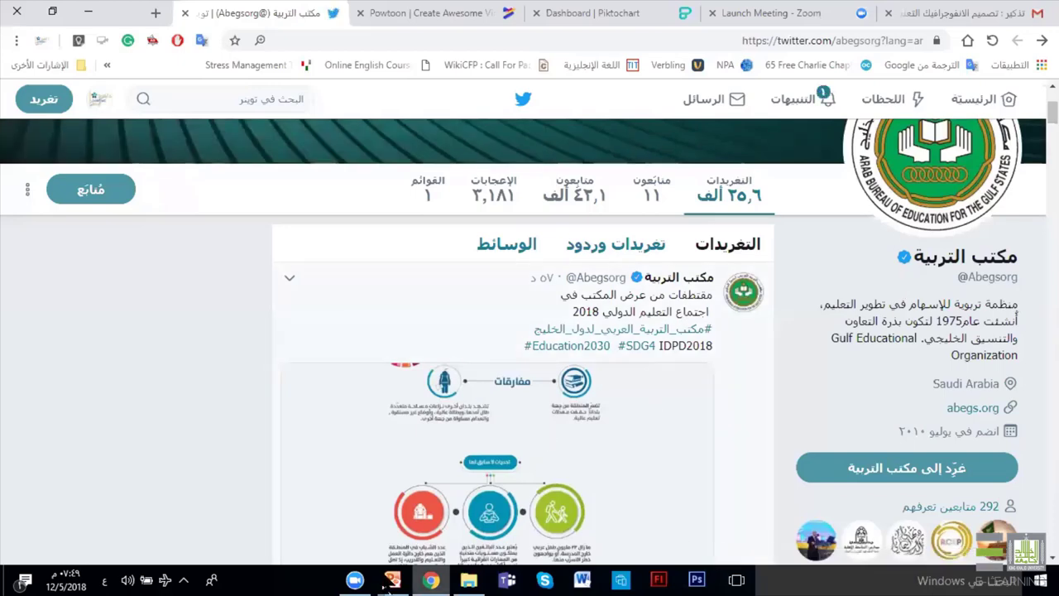
Close the untitled PowerPoint presentation "عرض تقديمي١" without saving its changes.
mouse_move(394, 582)
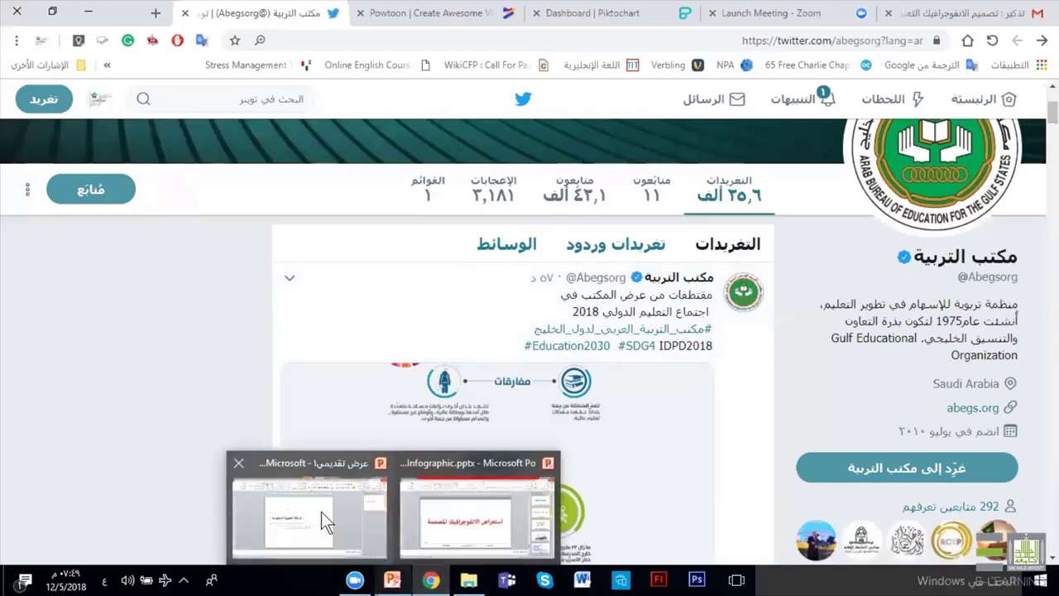
mouse_move(241, 467)
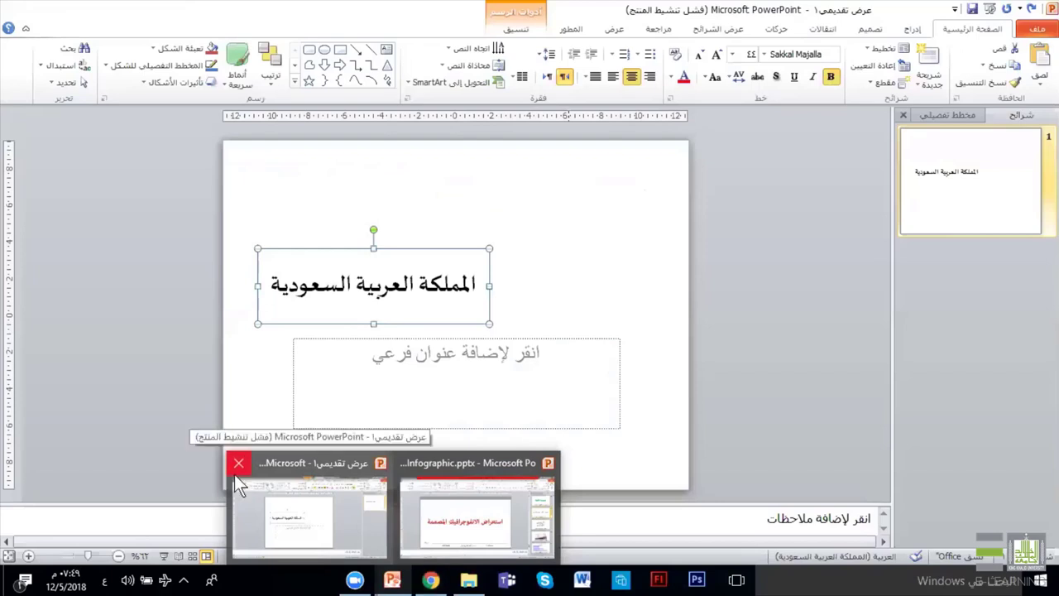
click(239, 464)
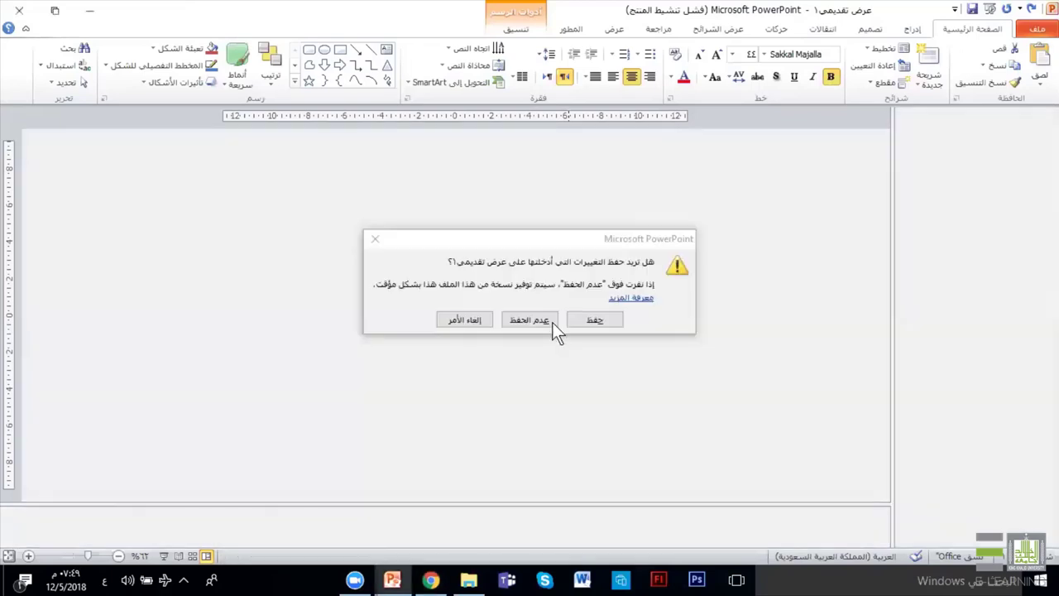
click(588, 320)
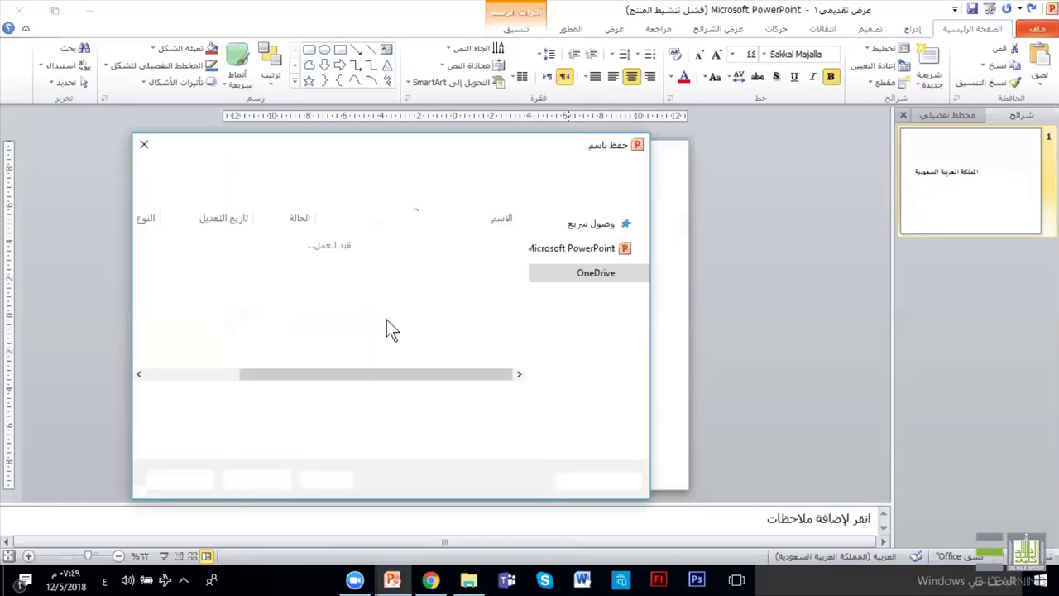
click(145, 147)
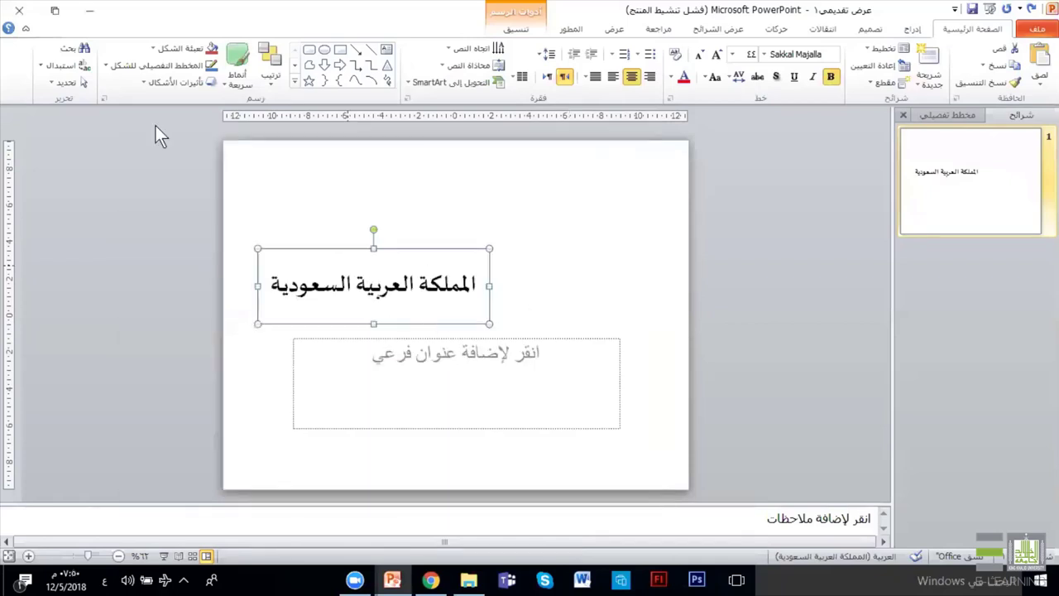
click(10, 10)
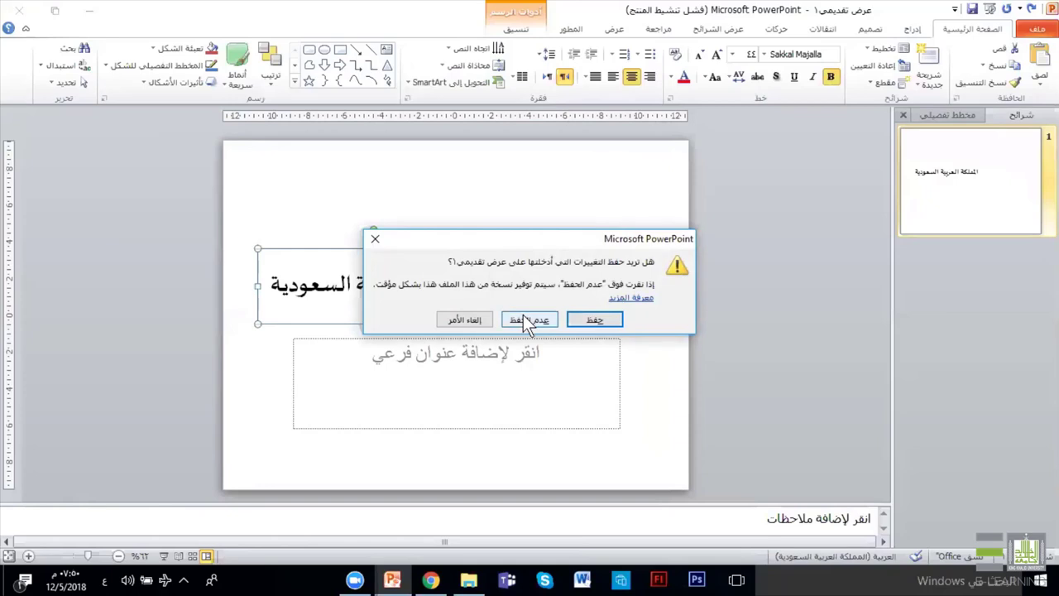
click(527, 323)
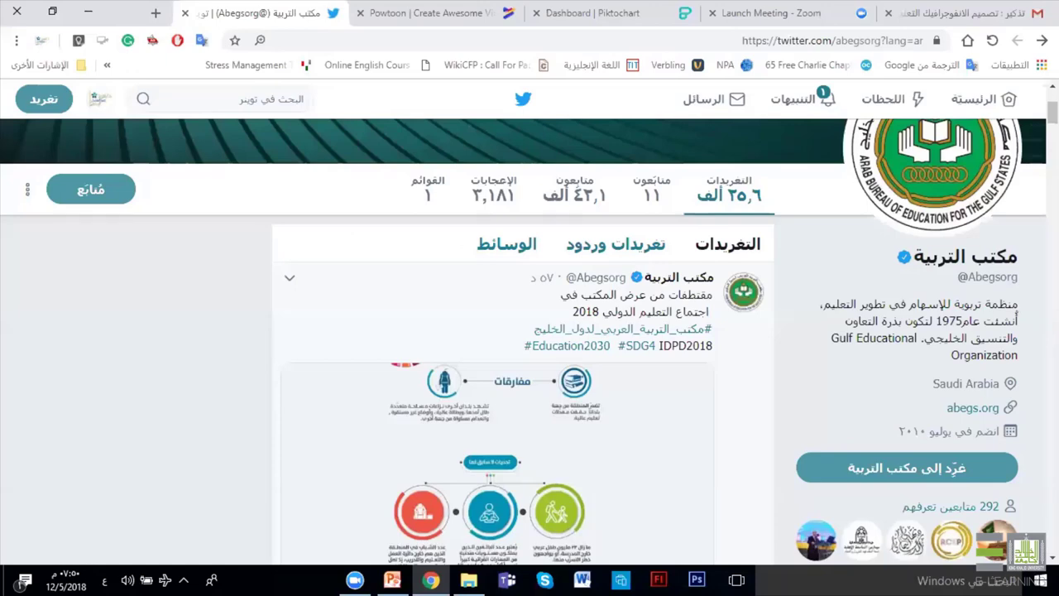
View the infographic in the latest Abegsorg tweet at full size and close the Twitter page.
click(490, 463)
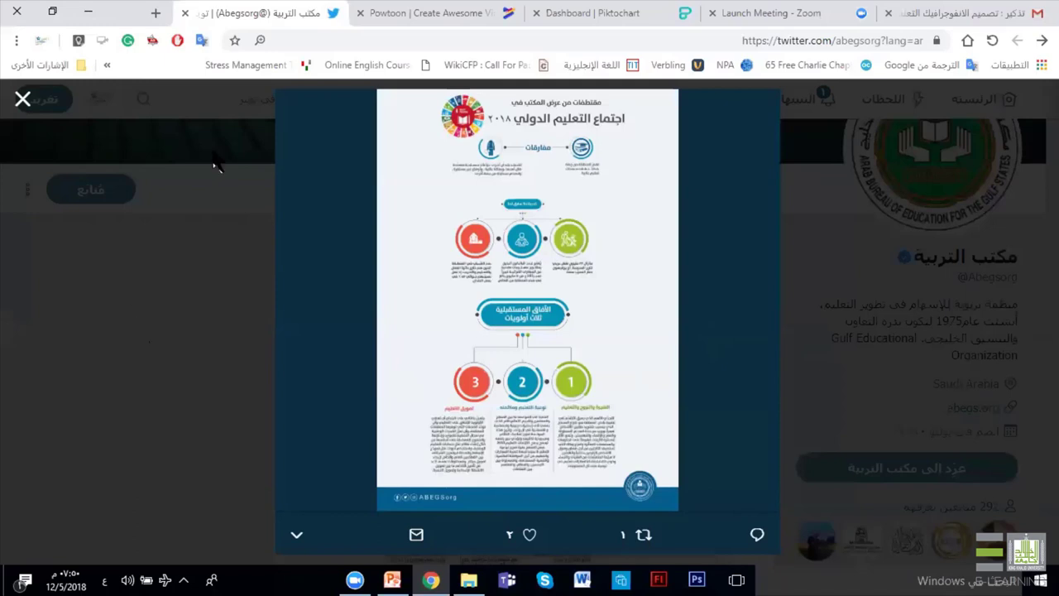
key(Escape)
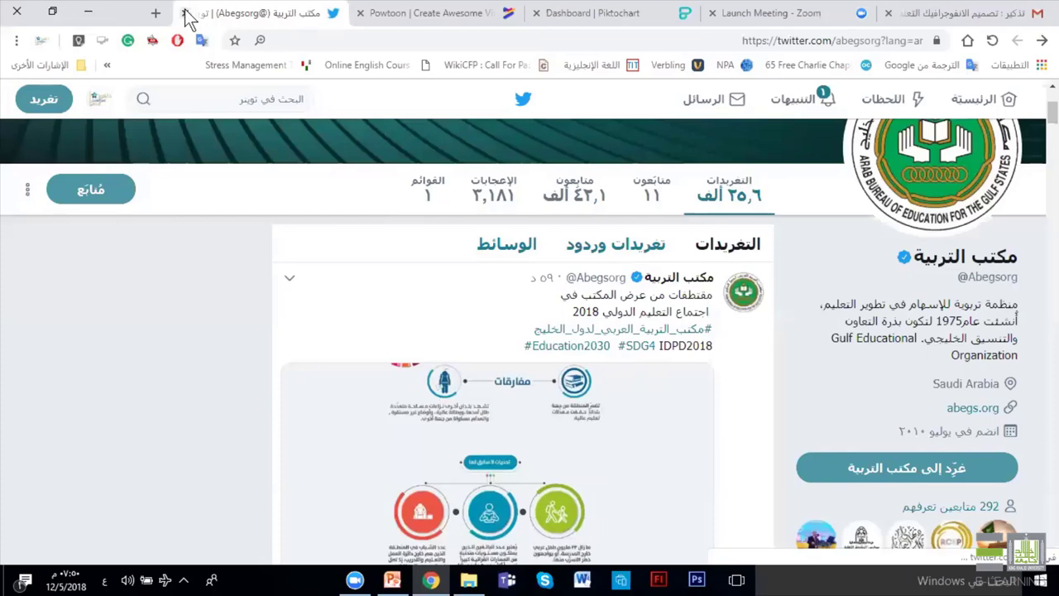
click(185, 14)
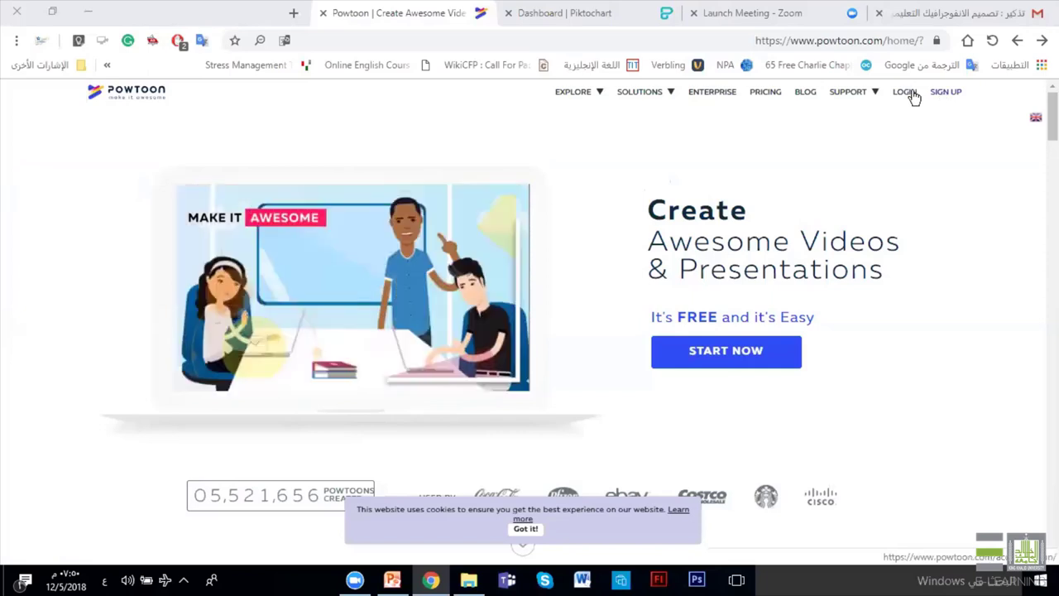
Log in to the Powtoon website with the saved account details.
click(912, 92)
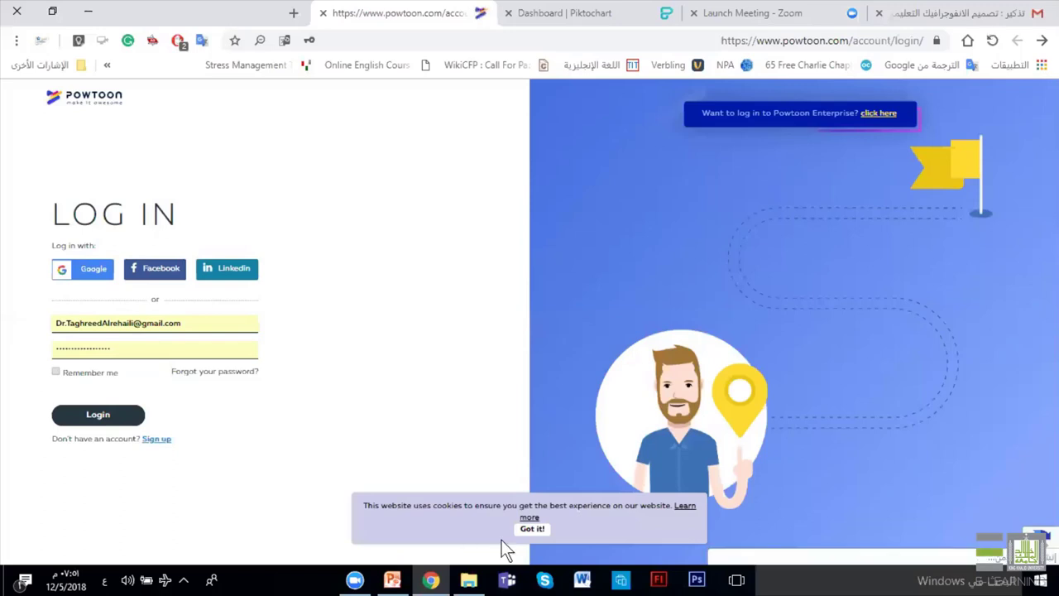
click(118, 420)
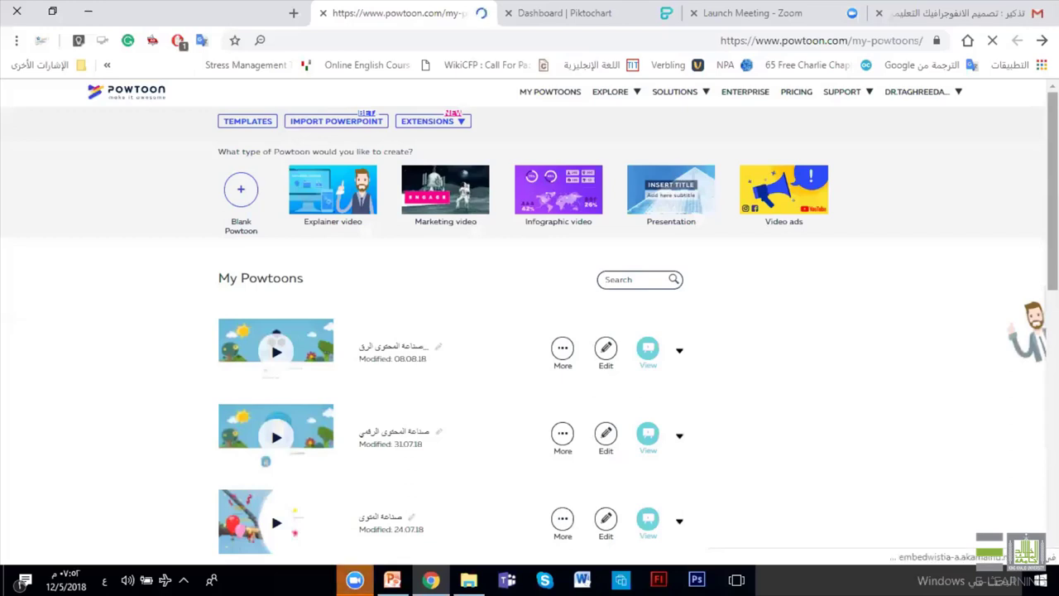
Examine the My Powtoons list of saved projects down to the page footer and return to its beginning.
scroll(270, 511, down, 5)
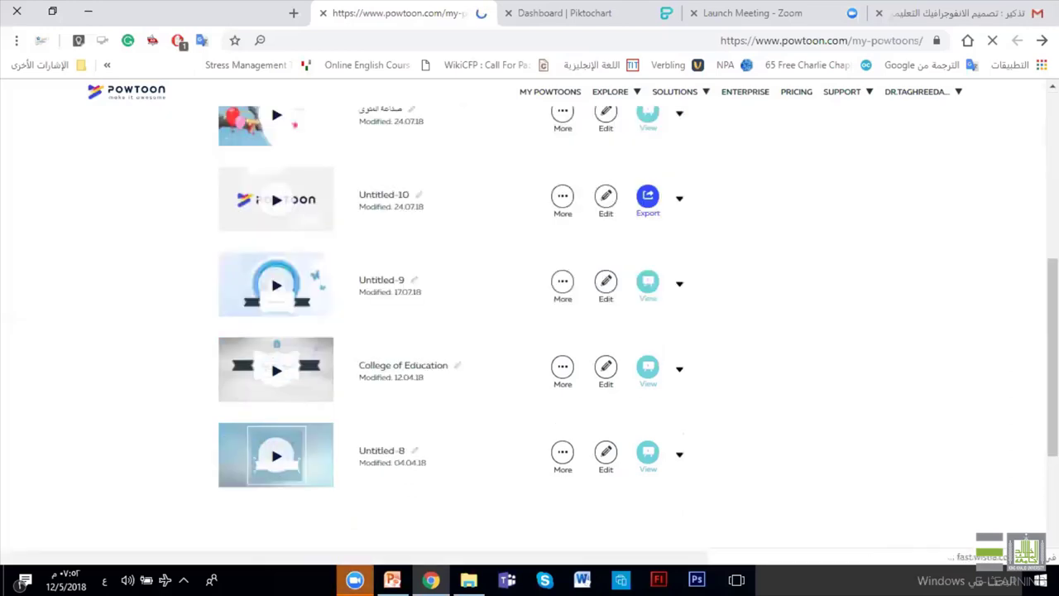
scroll(270, 511, up, 5)
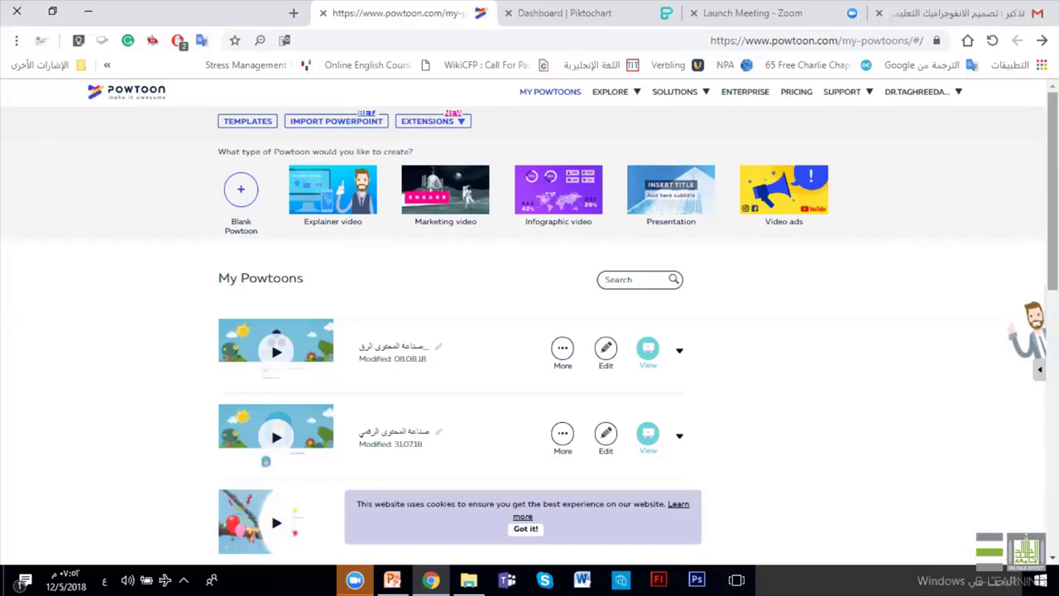
scroll(311, 334, down, 1)
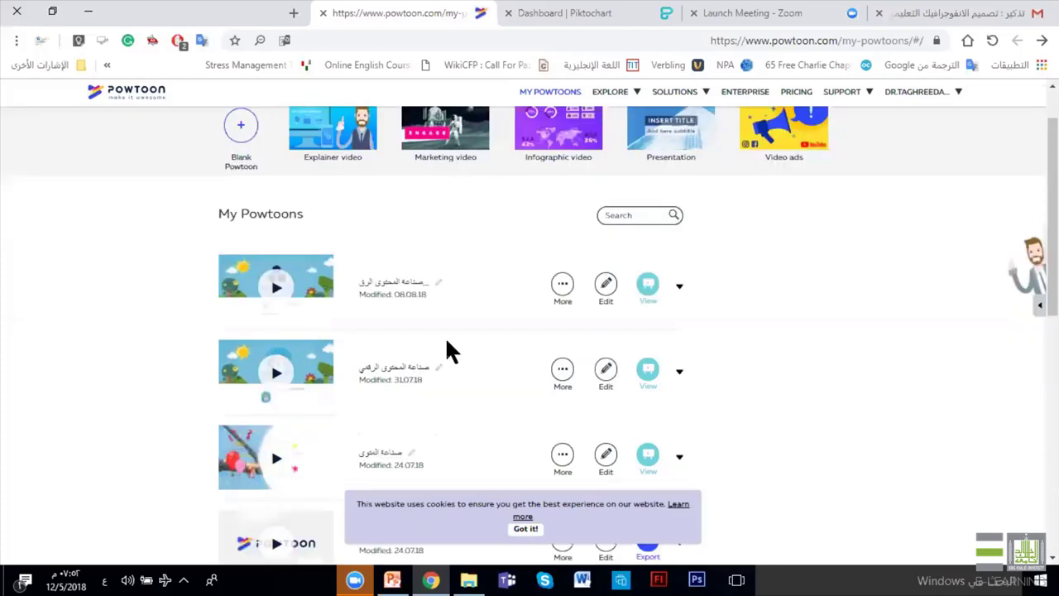
scroll(529, 331, down, 3)
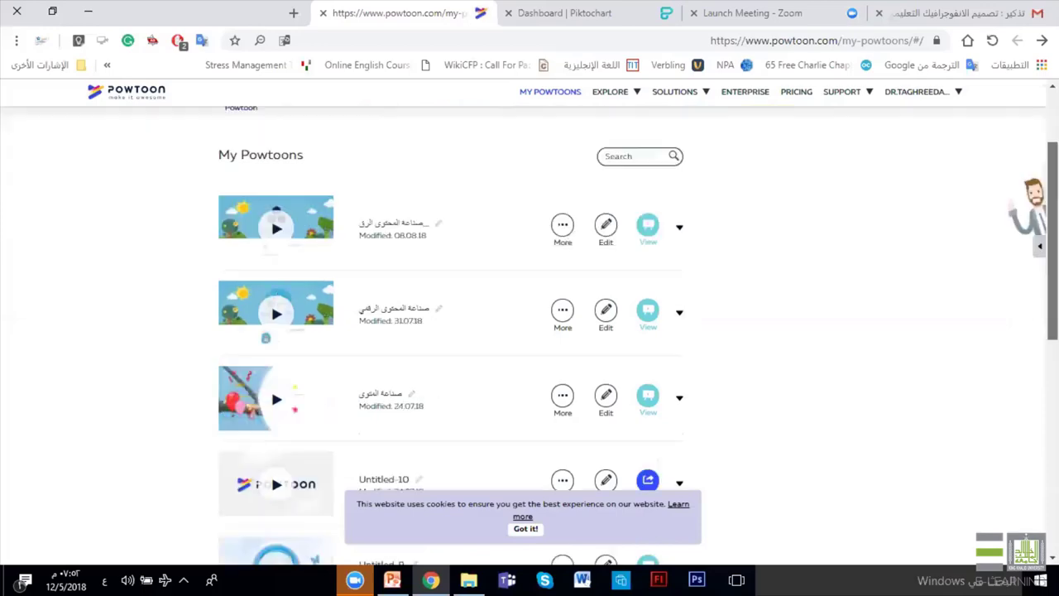
scroll(271, 252, down, 6)
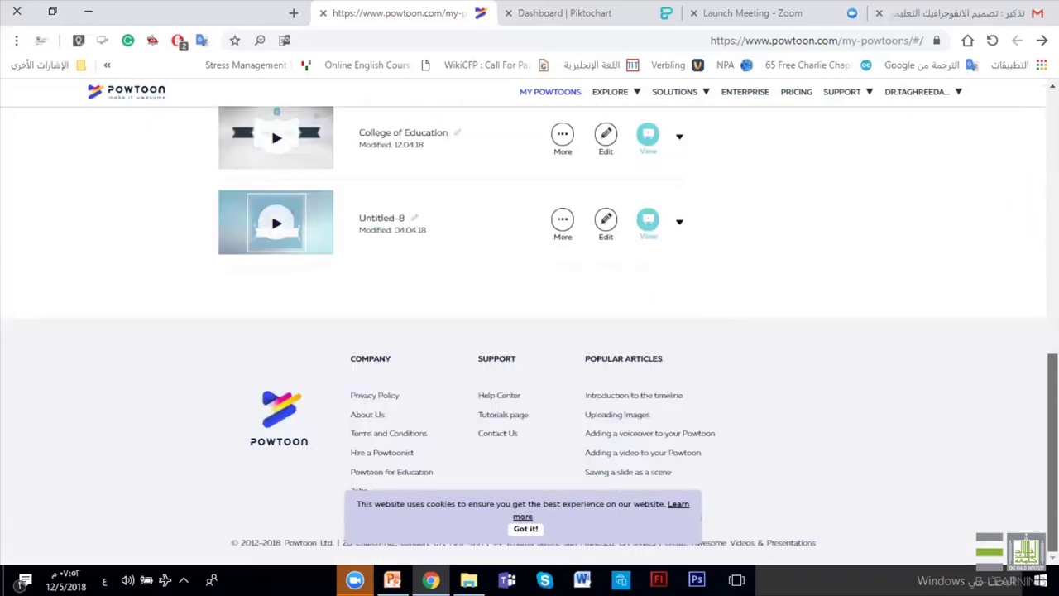
scroll(273, 364, up, 2)
scroll(273, 364, up, 3)
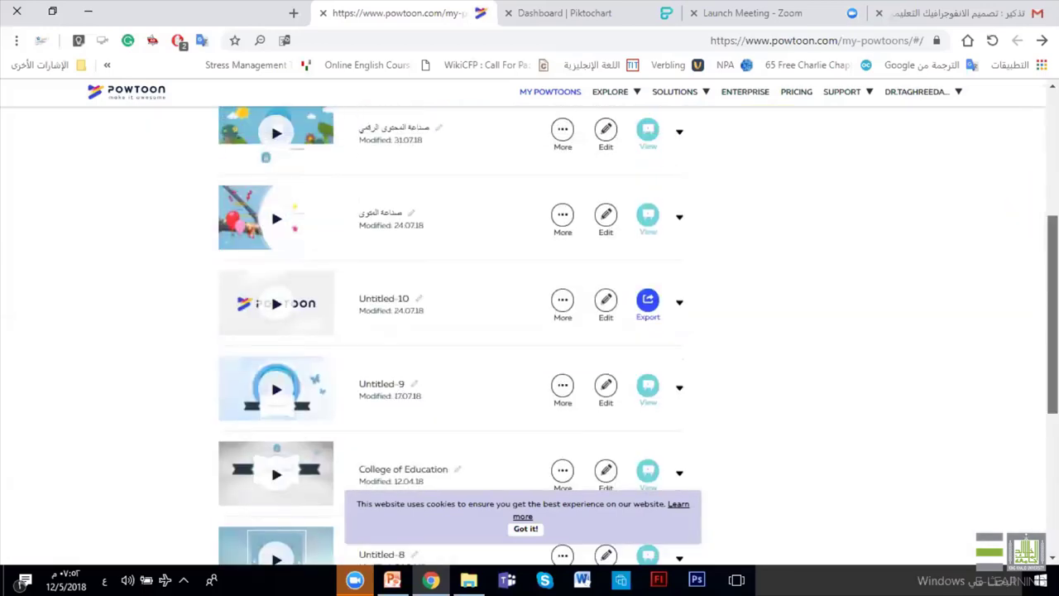
scroll(270, 207, up, 3)
scroll(270, 248, up, 1)
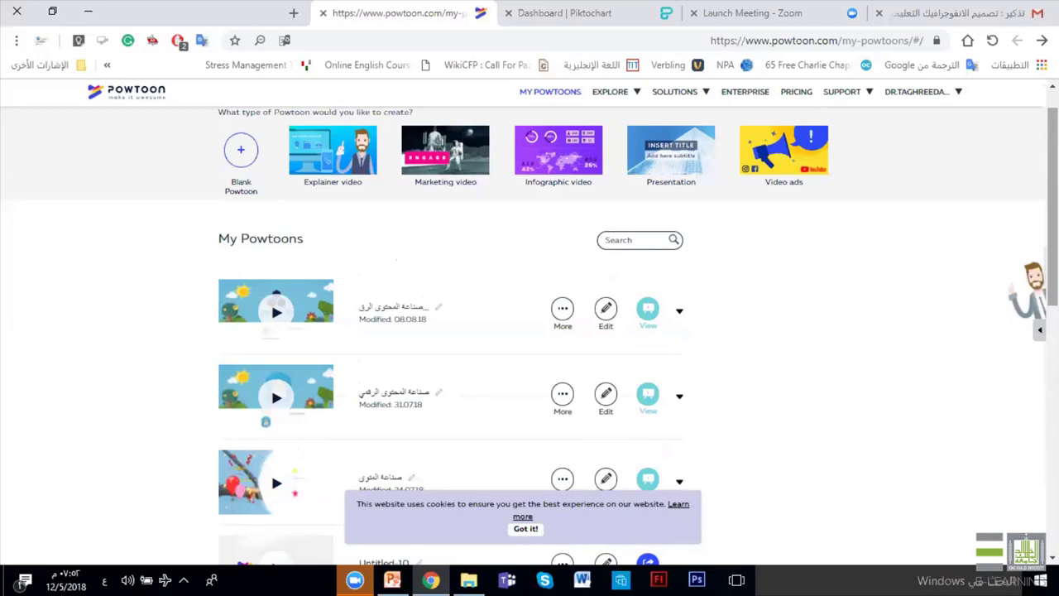
scroll(271, 248, up, 1)
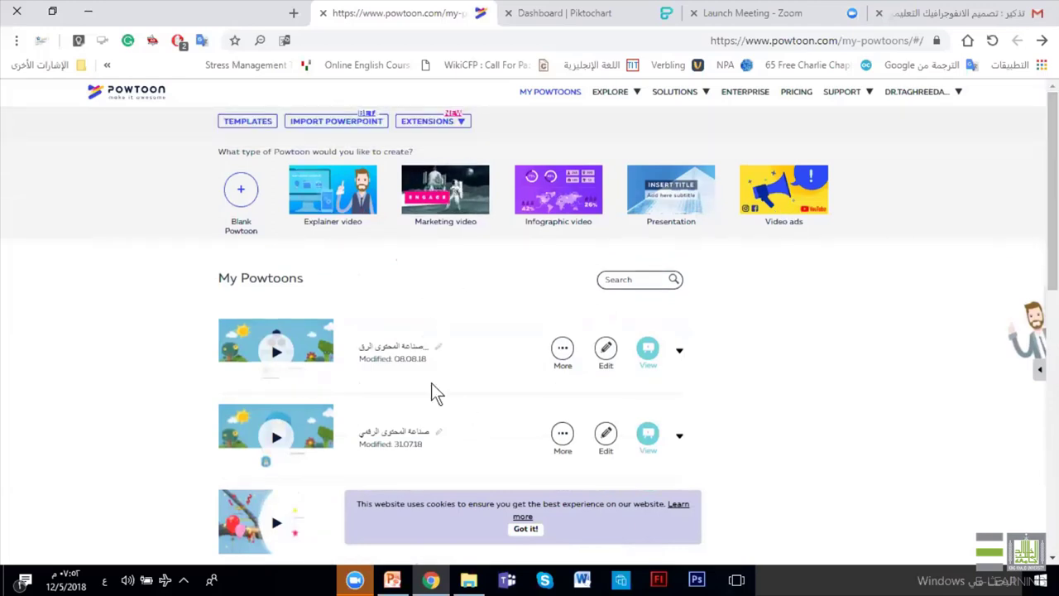
Find the "College of Education" project in My Powtoons and expand its video preview.
mouse_move(924, 96)
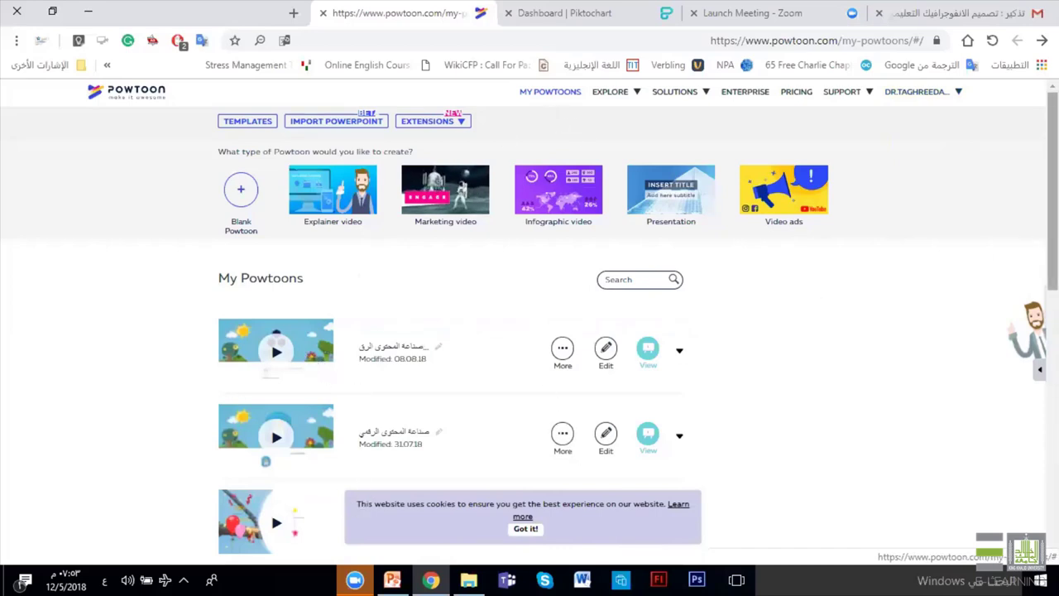
scroll(810, 291, down, 5)
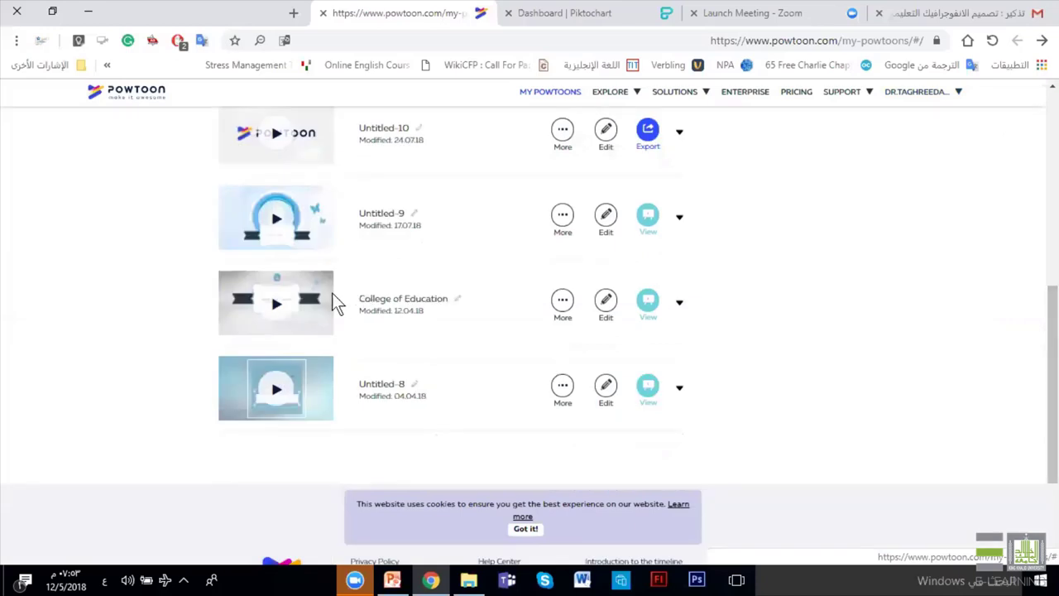
click(286, 302)
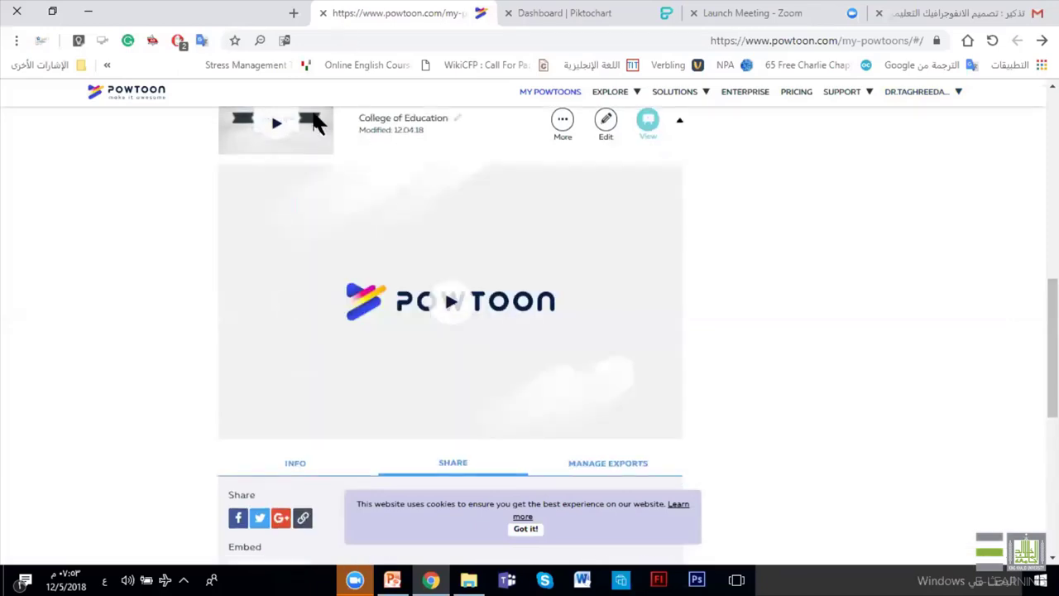
Open youtube.com in a new browser tab and go to the signed-in account's own channel.
click(284, 28)
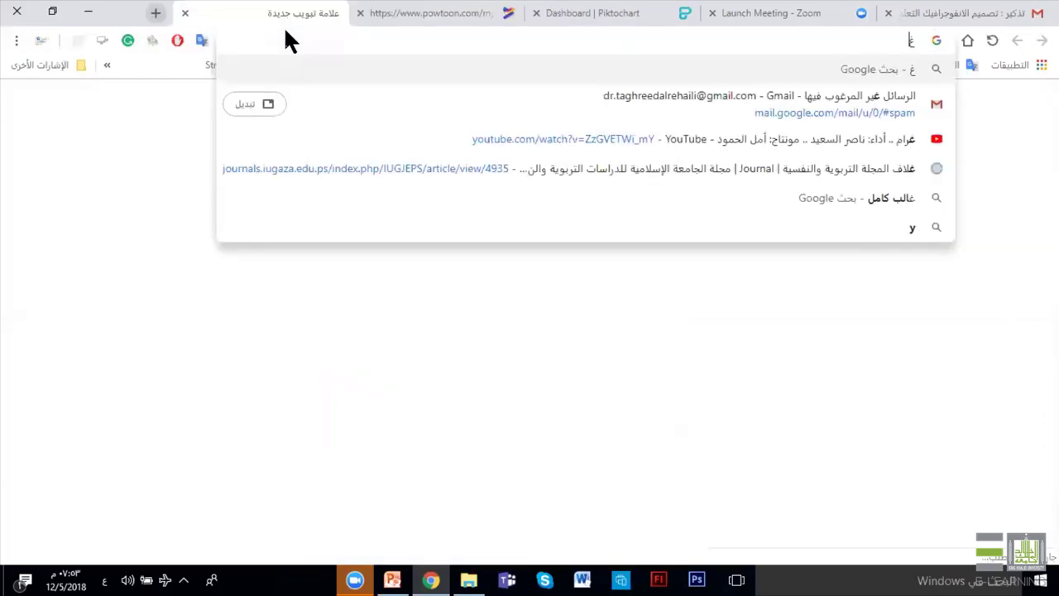
text(y)
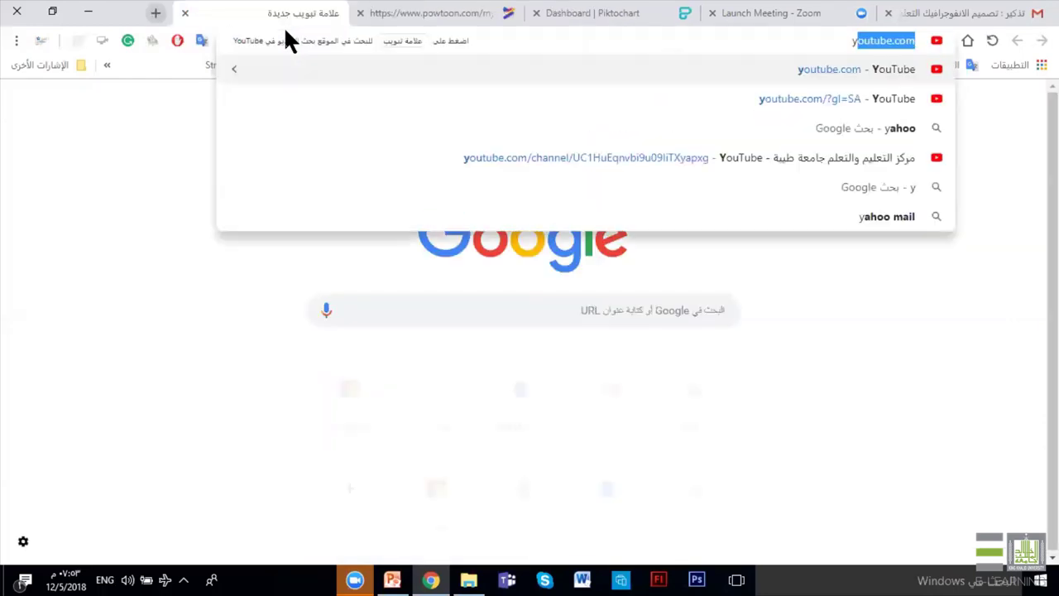
key(Return)
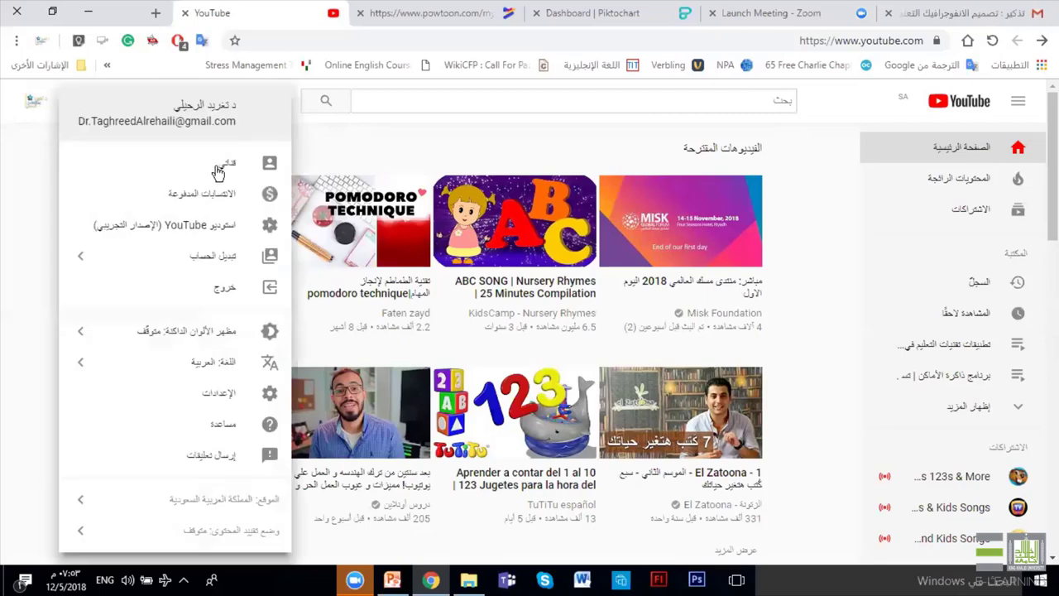
click(216, 166)
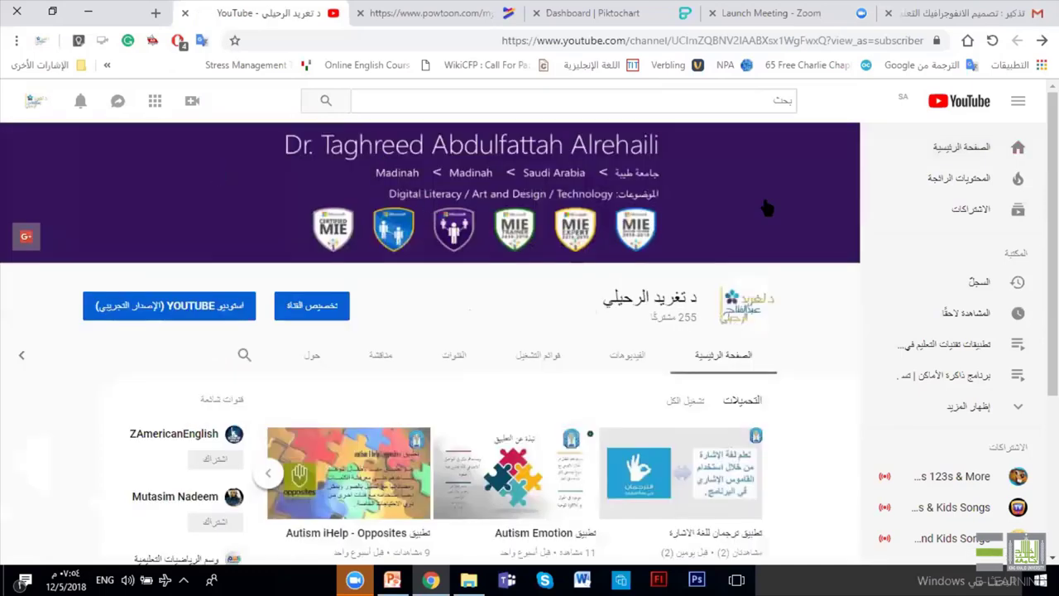
Find the playlist "إنتاج الطالبات الرقمي للموشن جرافيك - جامعة طيبة" among the channel's playlists and open it in a new browser tab.
click(543, 355)
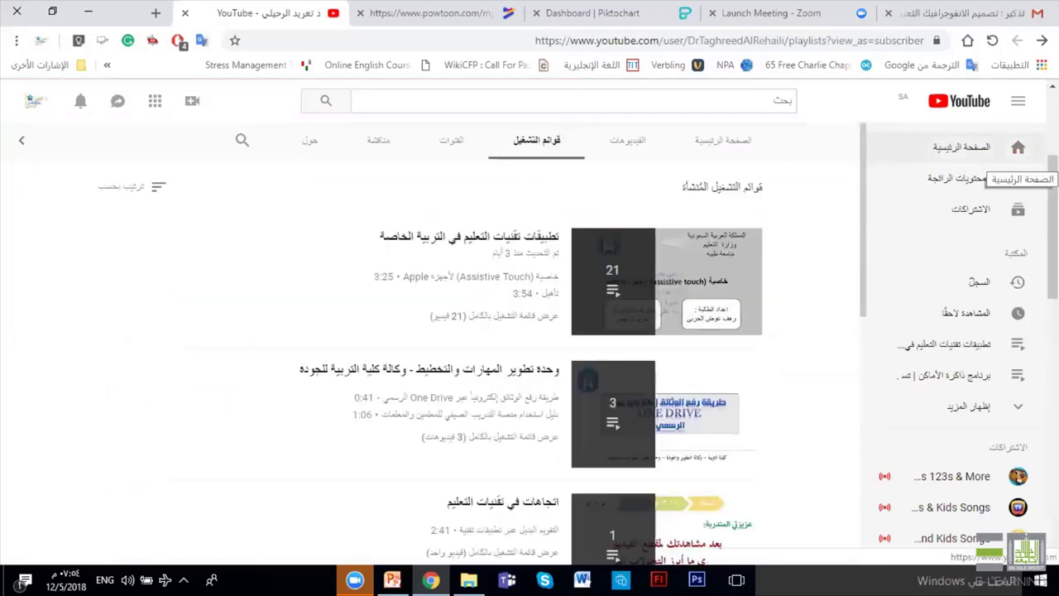
scroll(530, 356, down, 2)
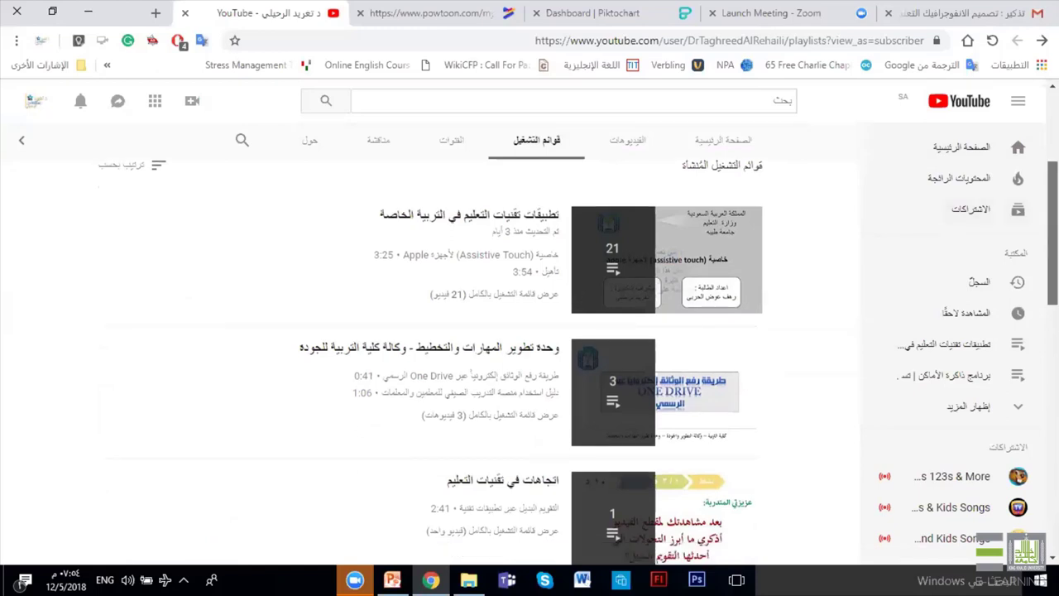
scroll(699, 245, down, 4)
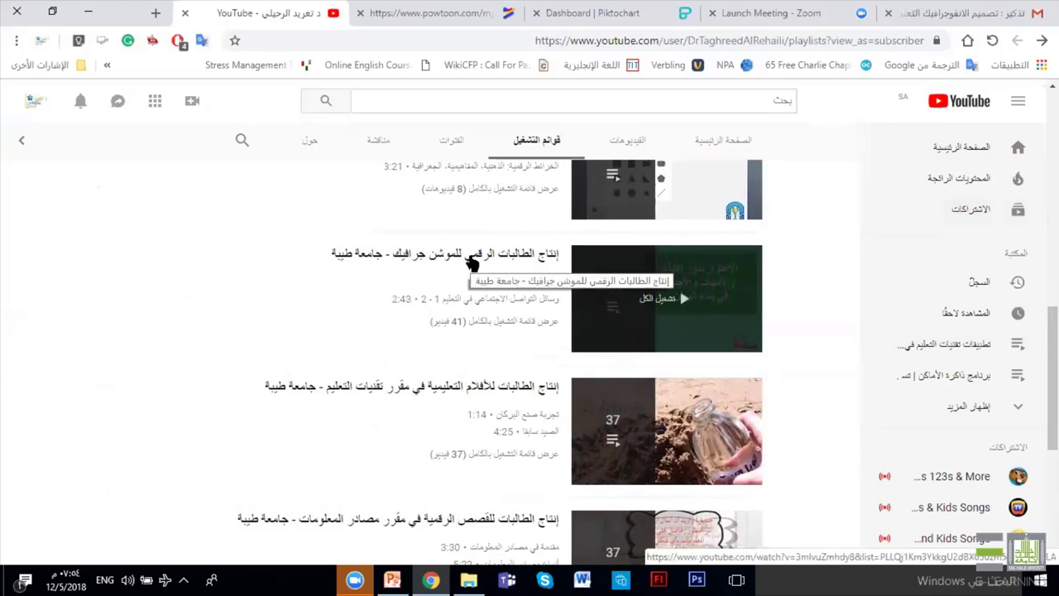
right_click(472, 264)
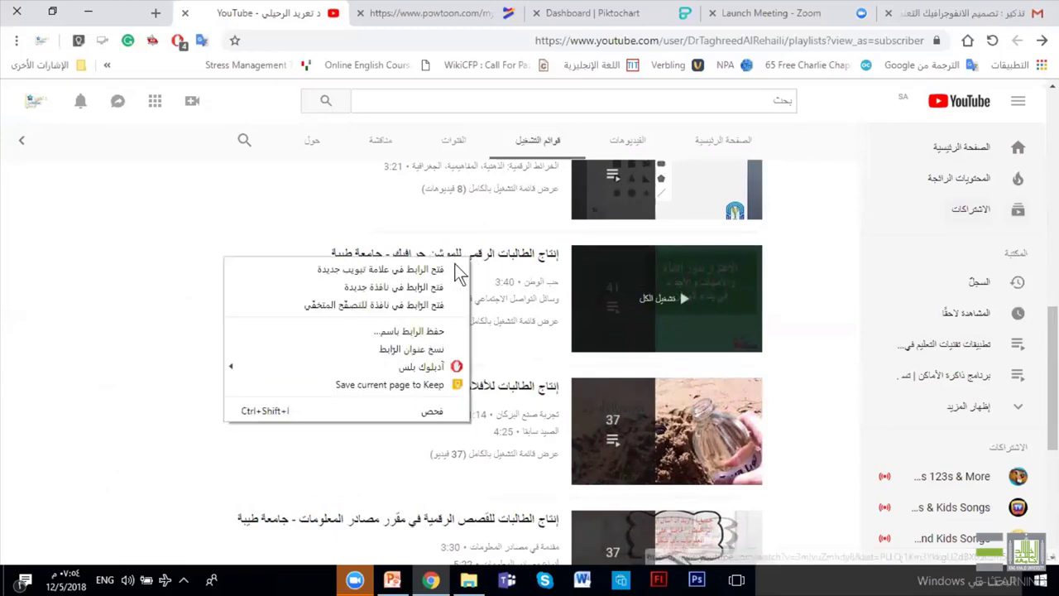
click(460, 273)
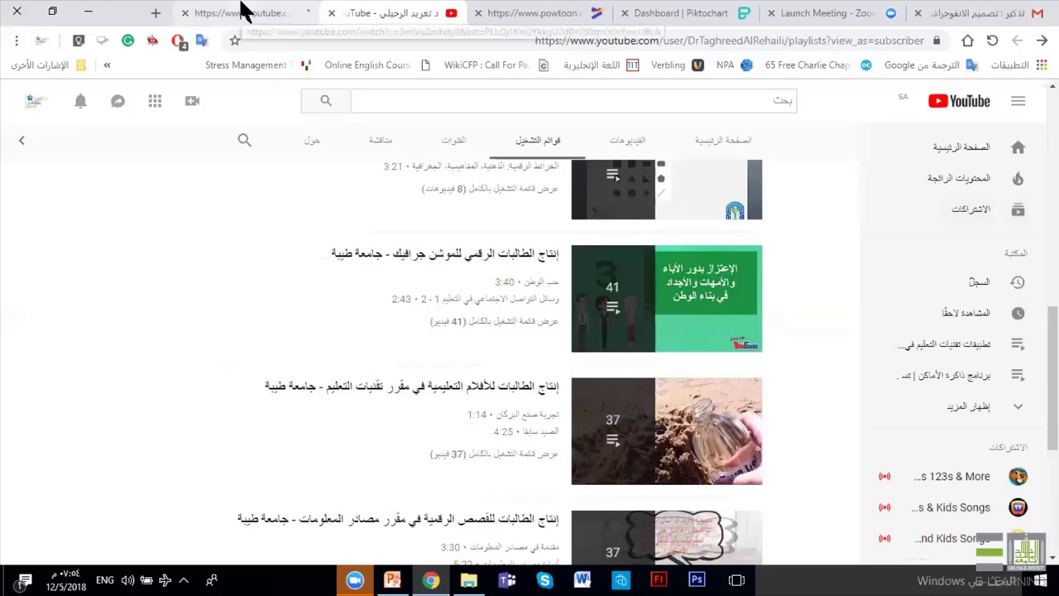
Copy the full web address of the motion graphics playlist and close its browser tab.
click(245, 12)
click(605, 40)
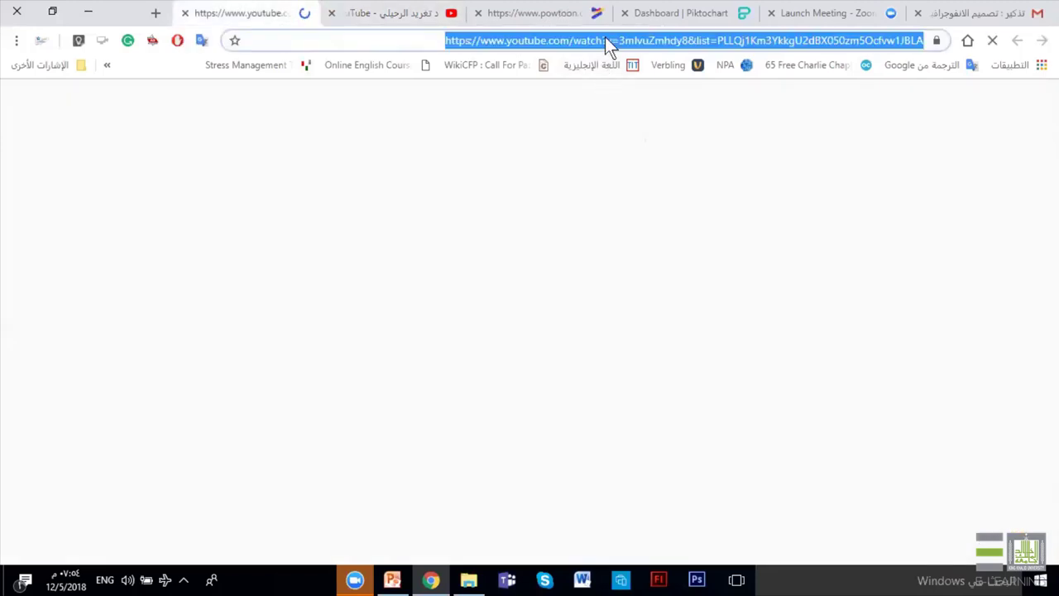
key(ctrl+c)
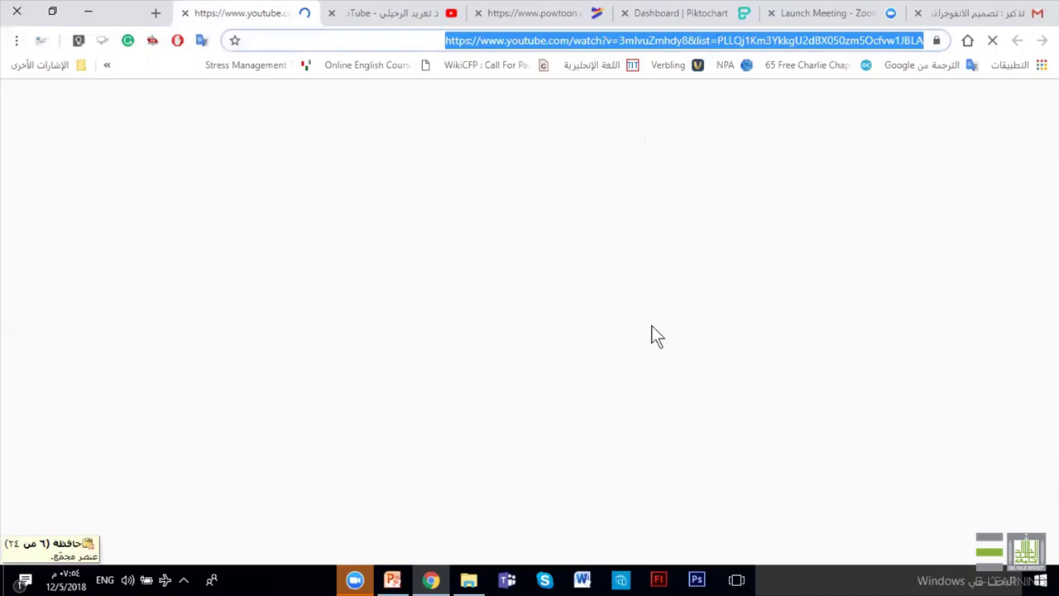
key(ctrl+w)
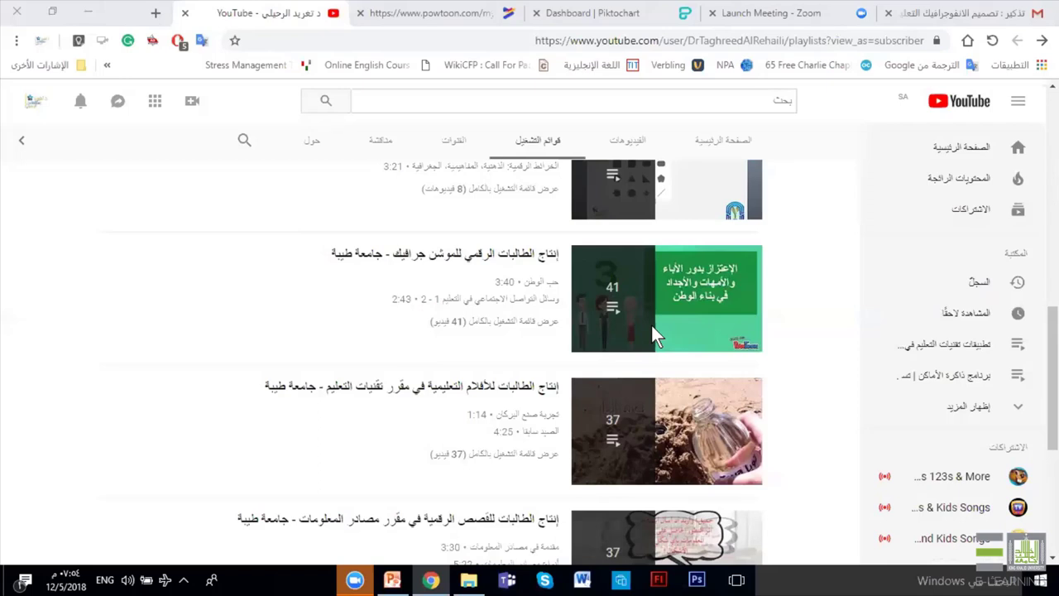
Open the playlist's "حب الوطن" video, set the system volume to 100, and play the video up to 0:46.
click(494, 275)
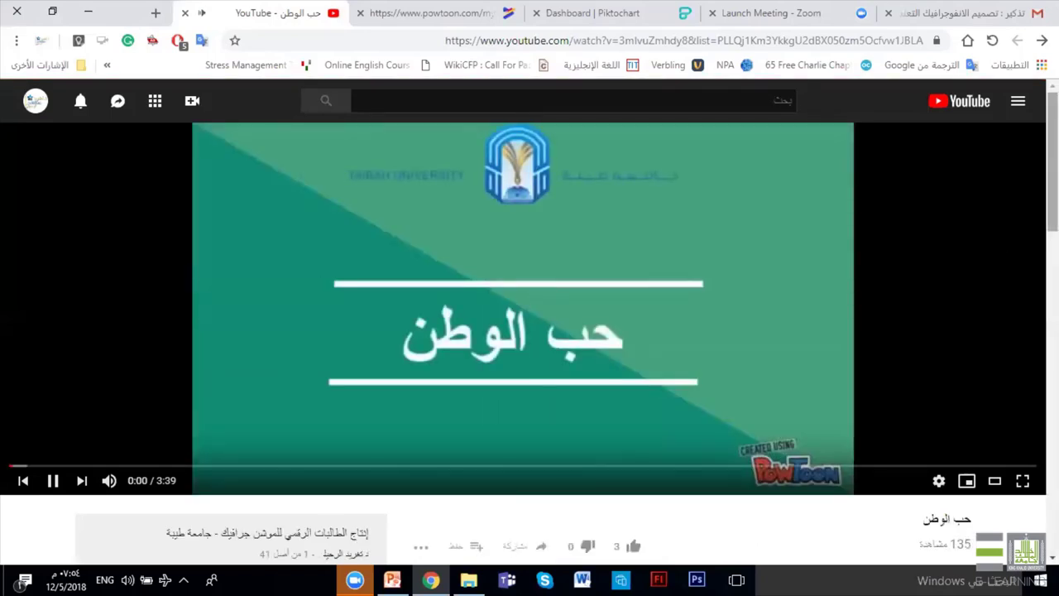
click(732, 333)
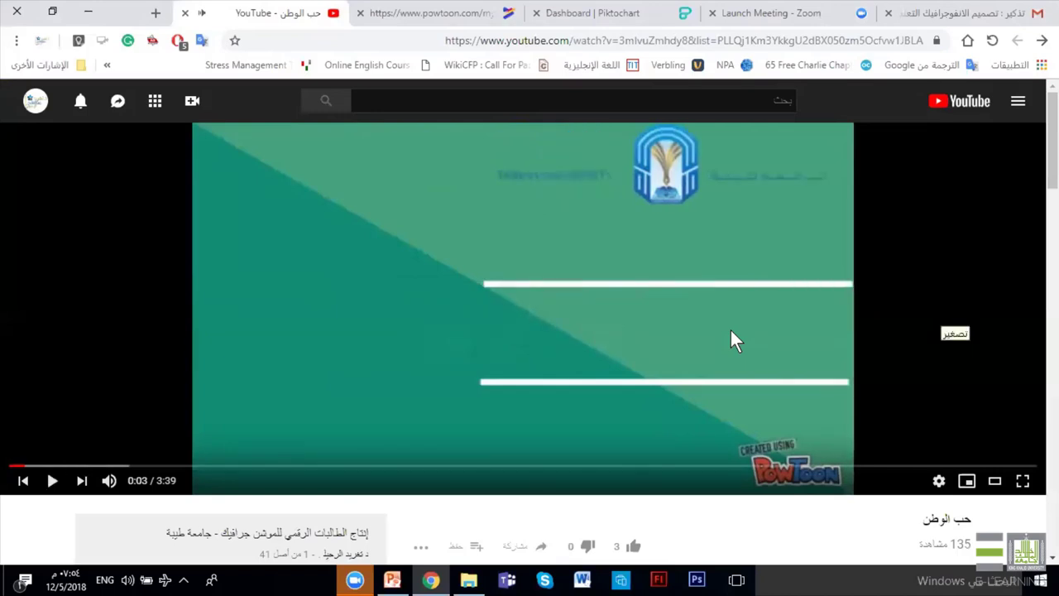
scroll(524, 310, down, 1)
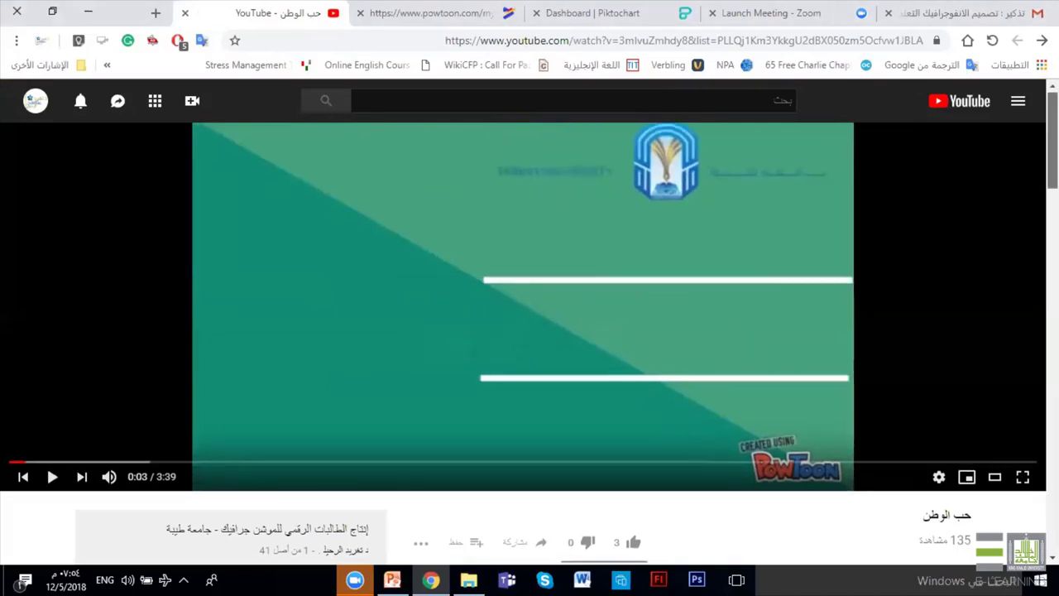
scroll(852, 337, up, 1)
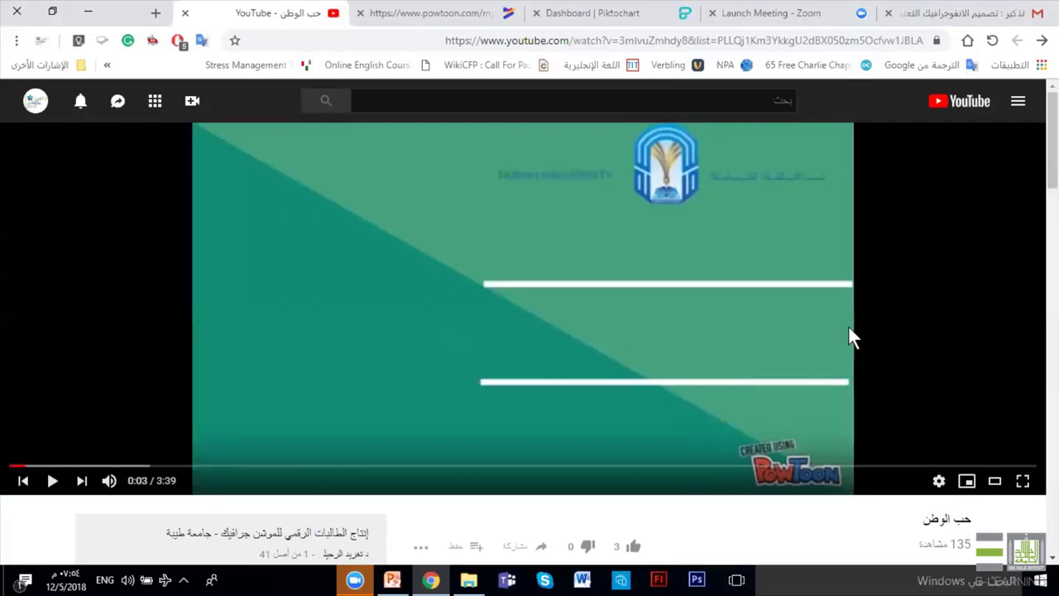
key(XF86AudioRaiseVolume)
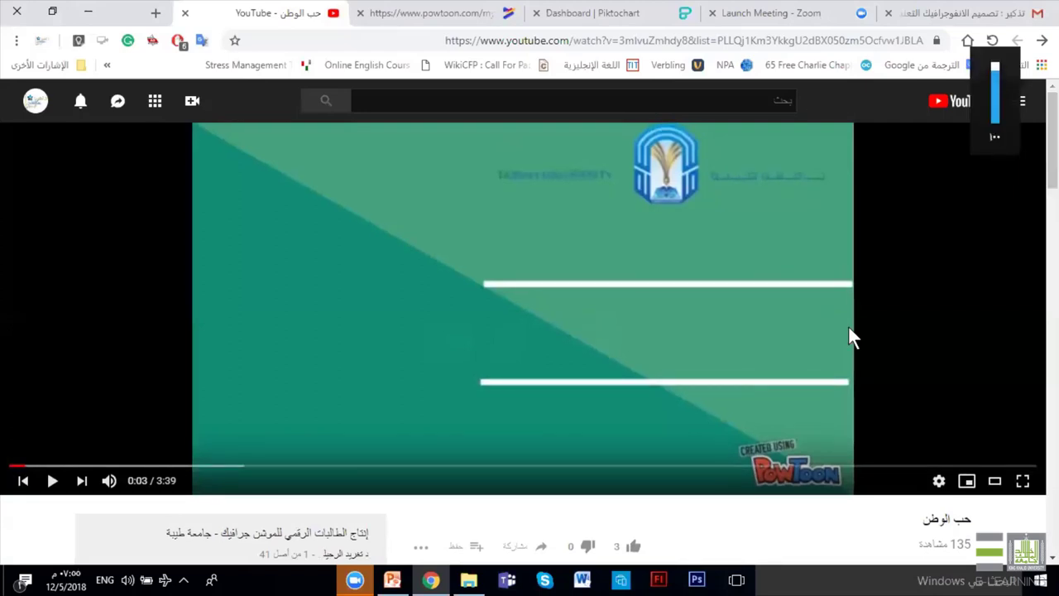
click(593, 308)
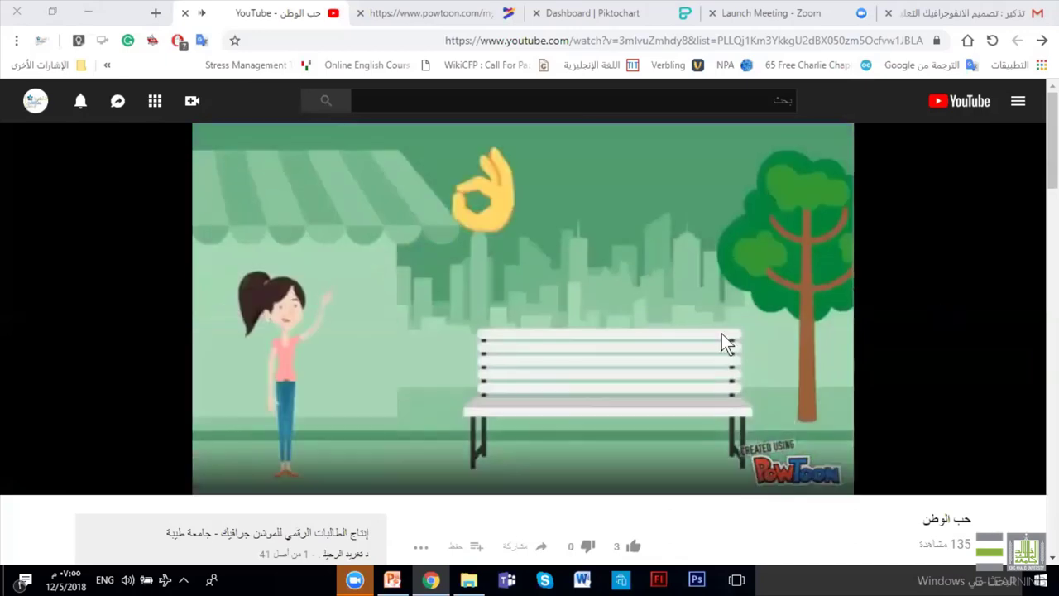
click(722, 333)
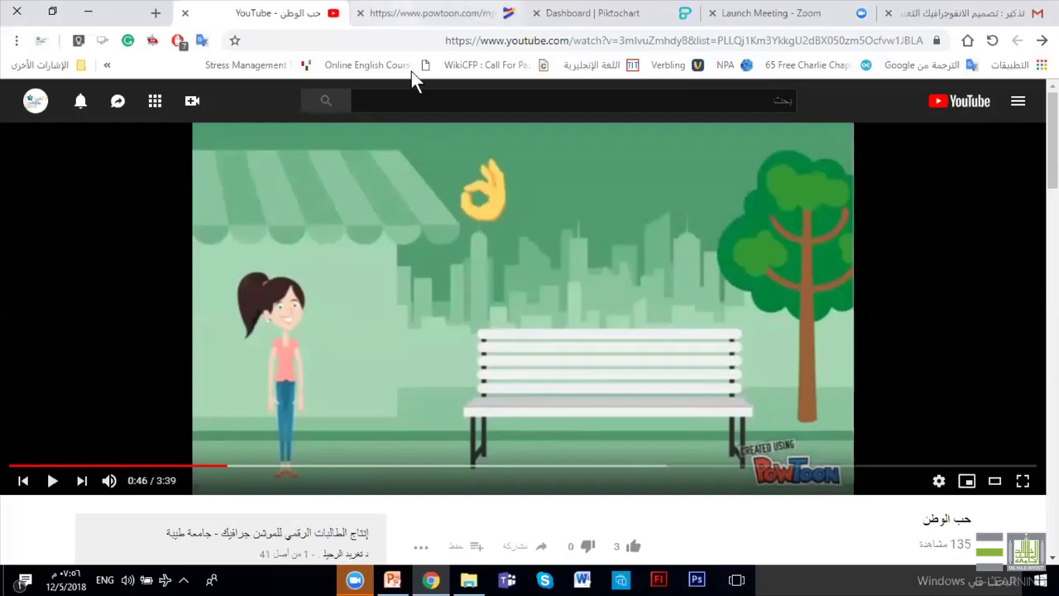
Return to the Powtoon website, make a Powtoon from scratch in the Infographic look, and add two blank slides.
key(ctrl+shift+Tab)
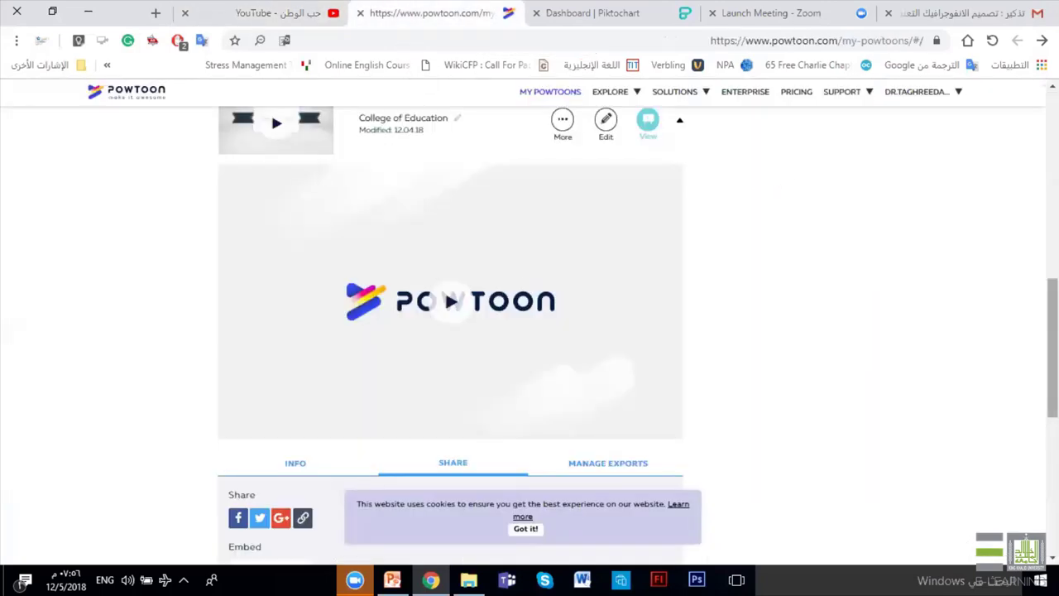
scroll(472, 248, up, 10)
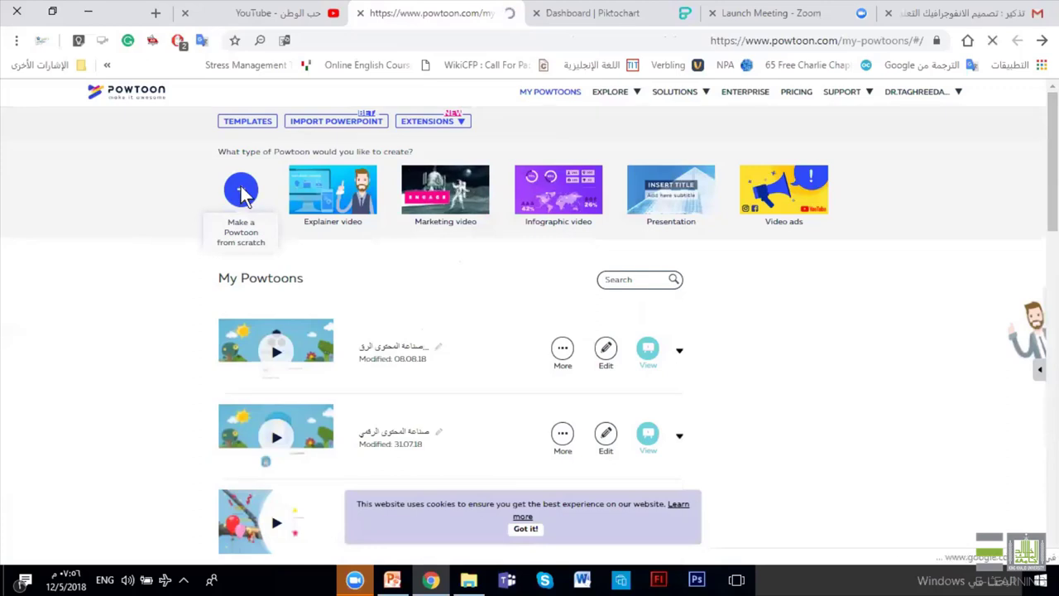
click(241, 191)
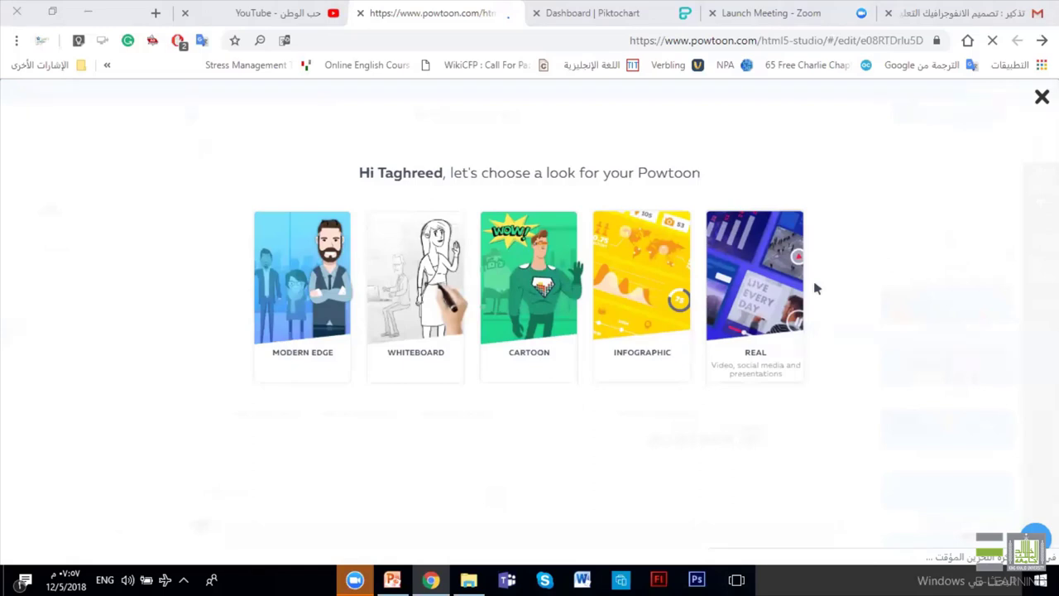
mouse_move(646, 273)
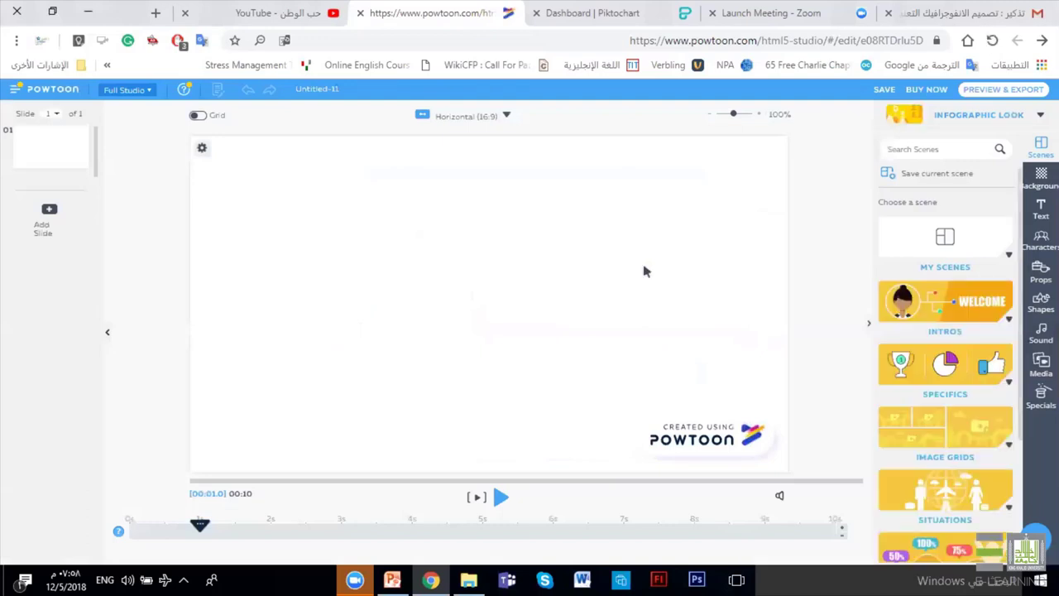
click(48, 212)
click(50, 261)
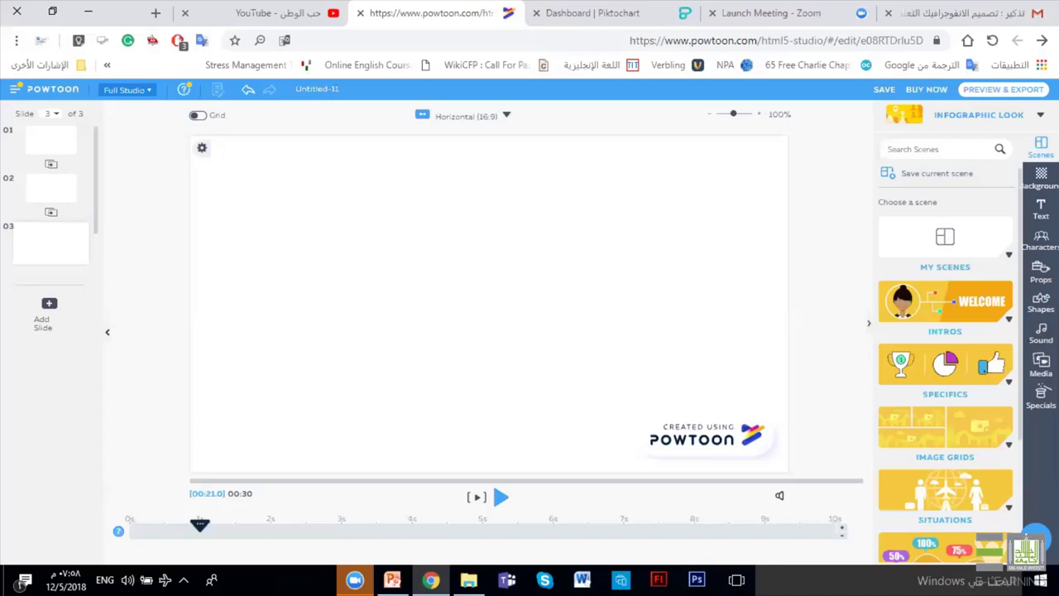
Browse the Intros scenes and apply the happy anniversary scene with the two smiling mugs to slide 3.
click(941, 312)
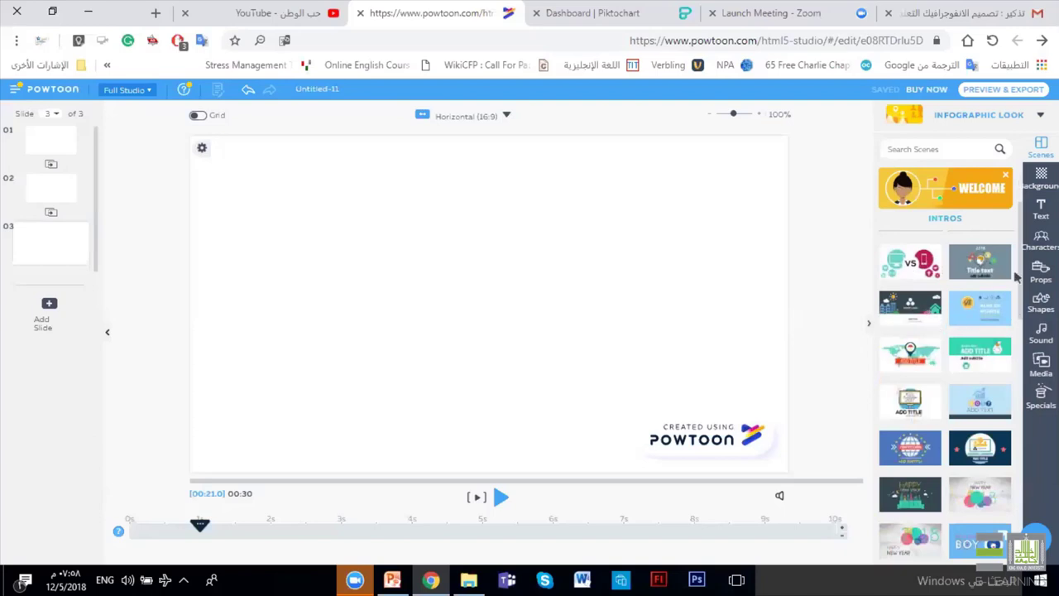
drag(1019, 278, 1021, 444)
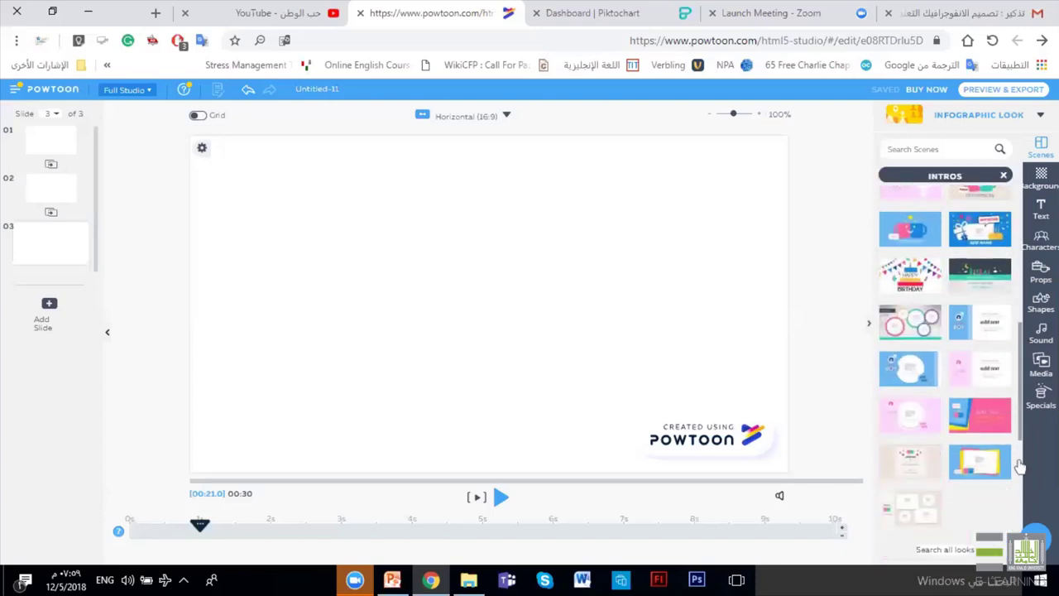
scroll(1022, 438, down, 3)
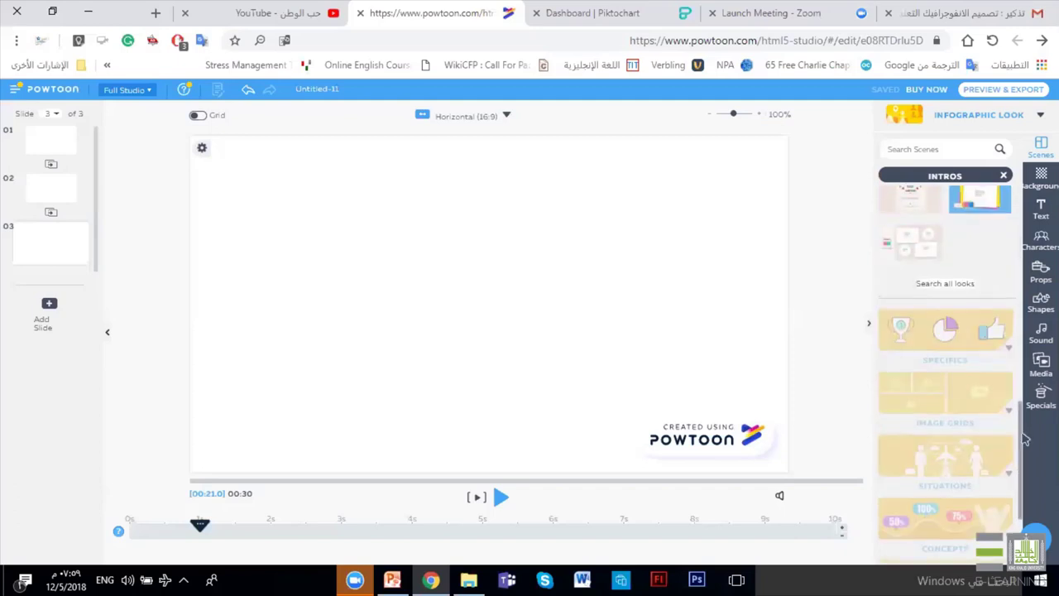
drag(1027, 253, 1029, 245)
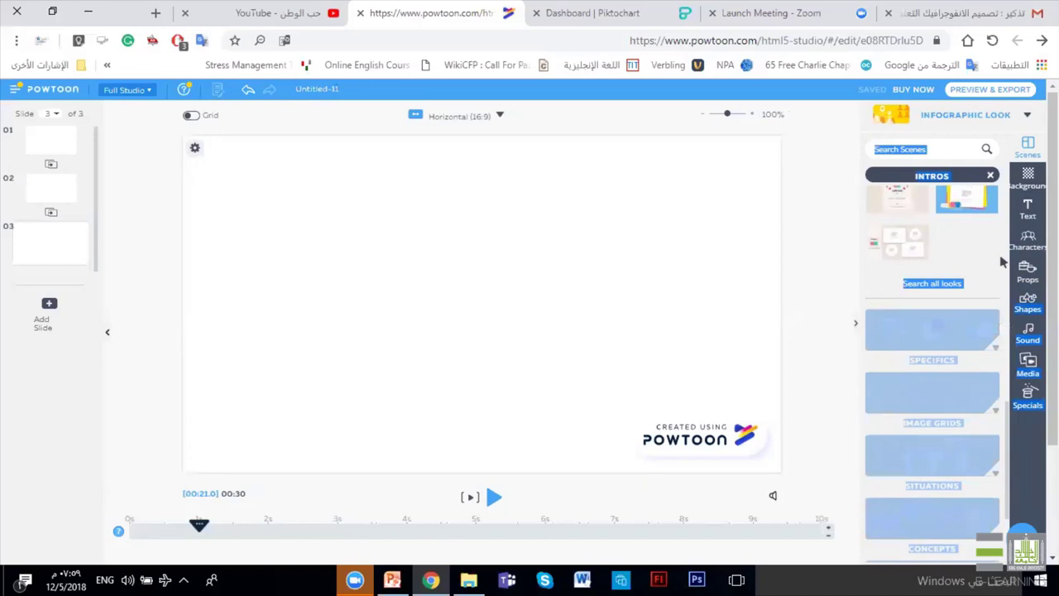
click(993, 263)
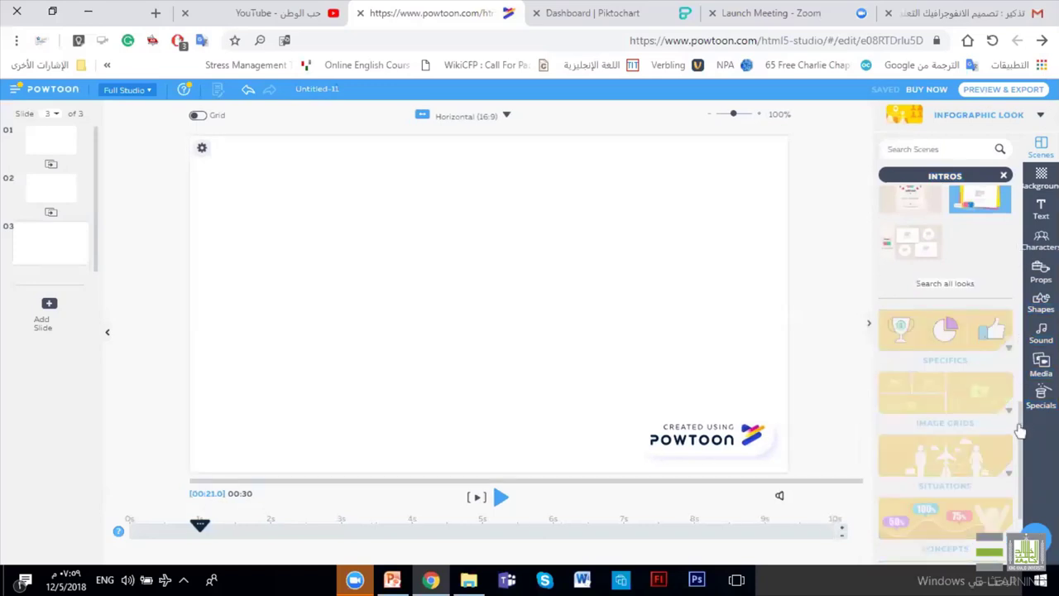
scroll(1004, 285, up, 1)
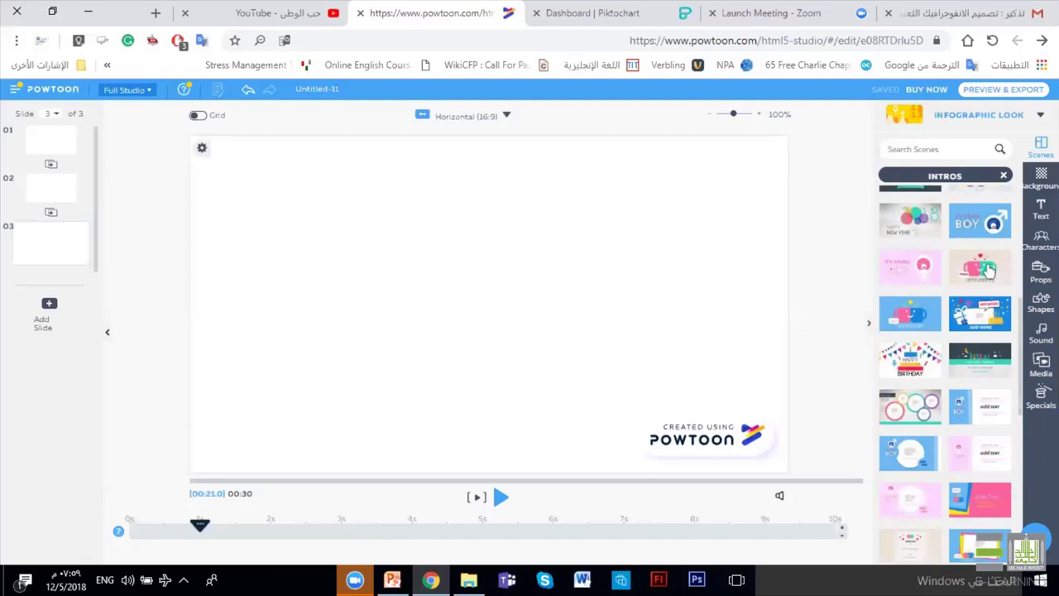
click(981, 267)
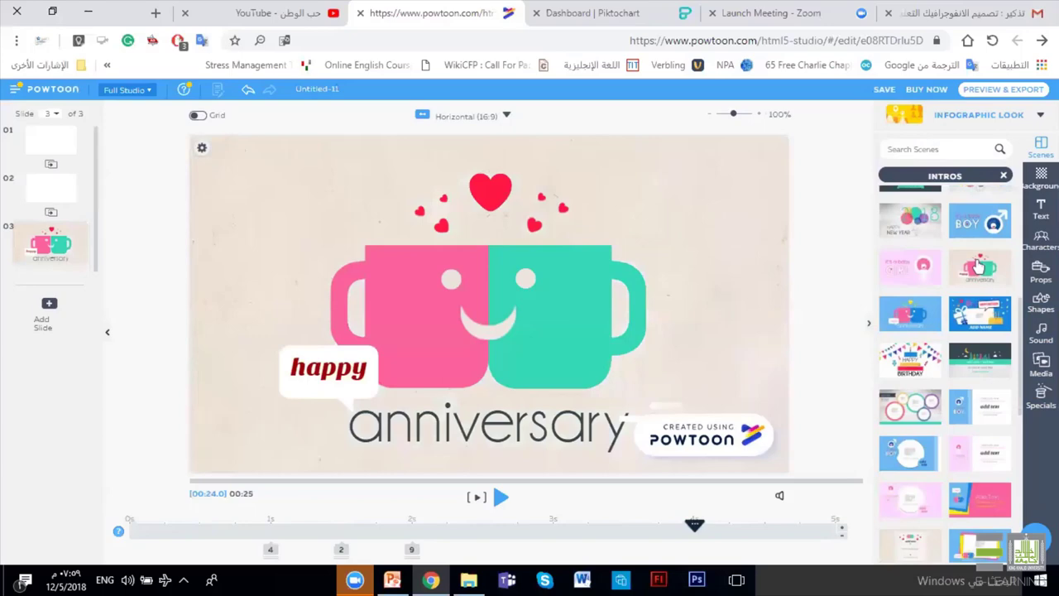
Preview the animation of slide 3 twice with the system volume at 100.
click(476, 498)
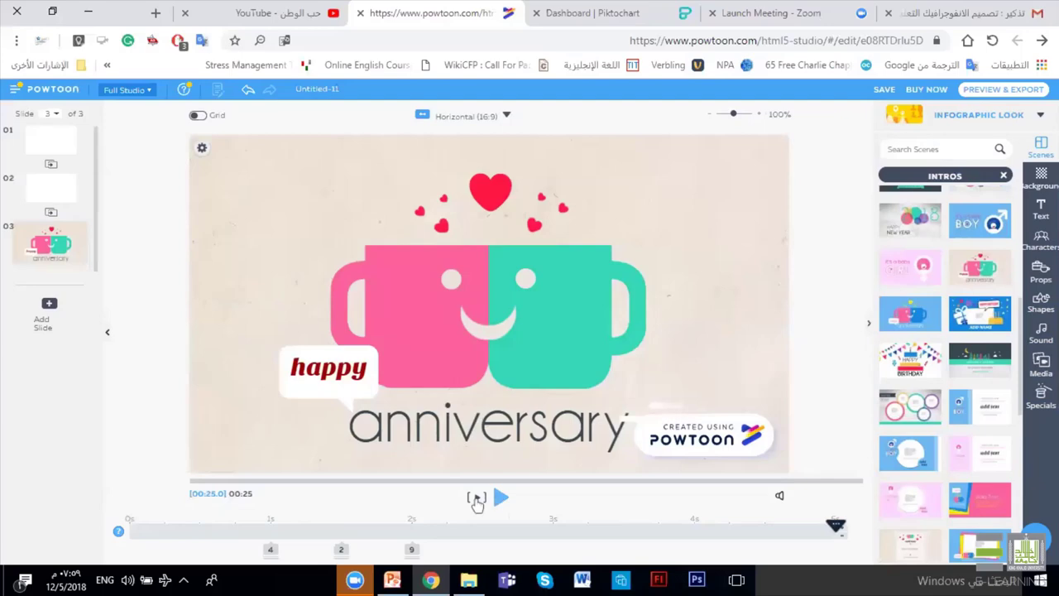
click(477, 499)
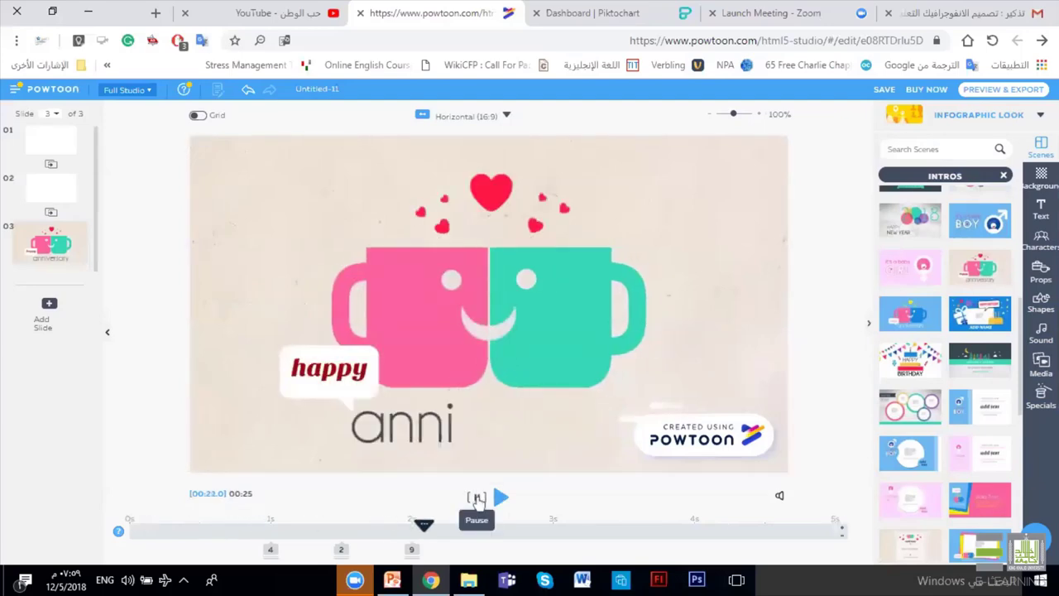
key(XF86AudioRaiseVolume)
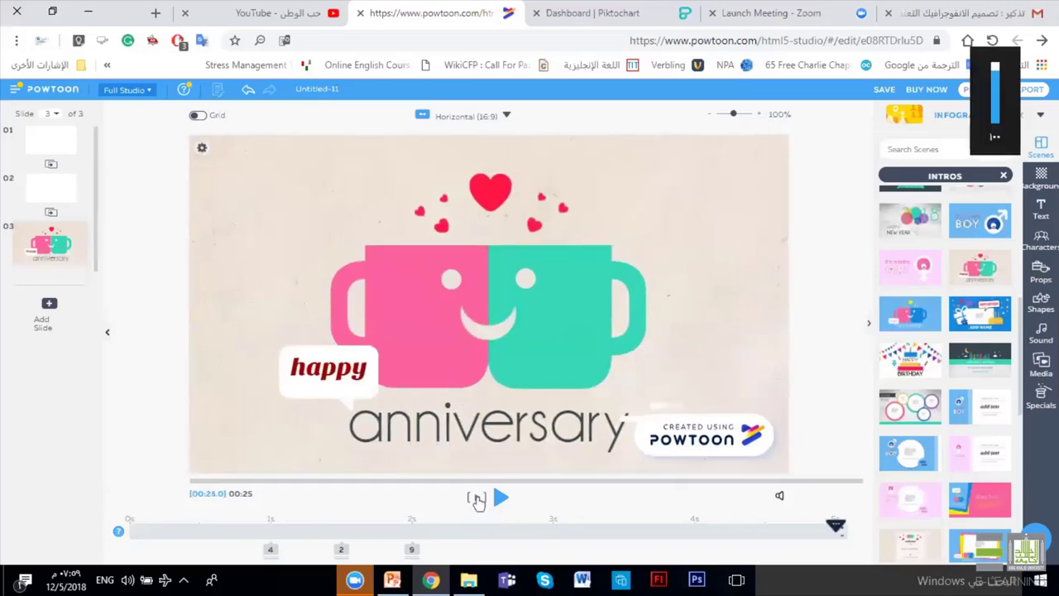
Examine the objects grouped at the 1-second and 2-second marks on slide 3's timeline, including the two mugs.
mouse_move(340, 550)
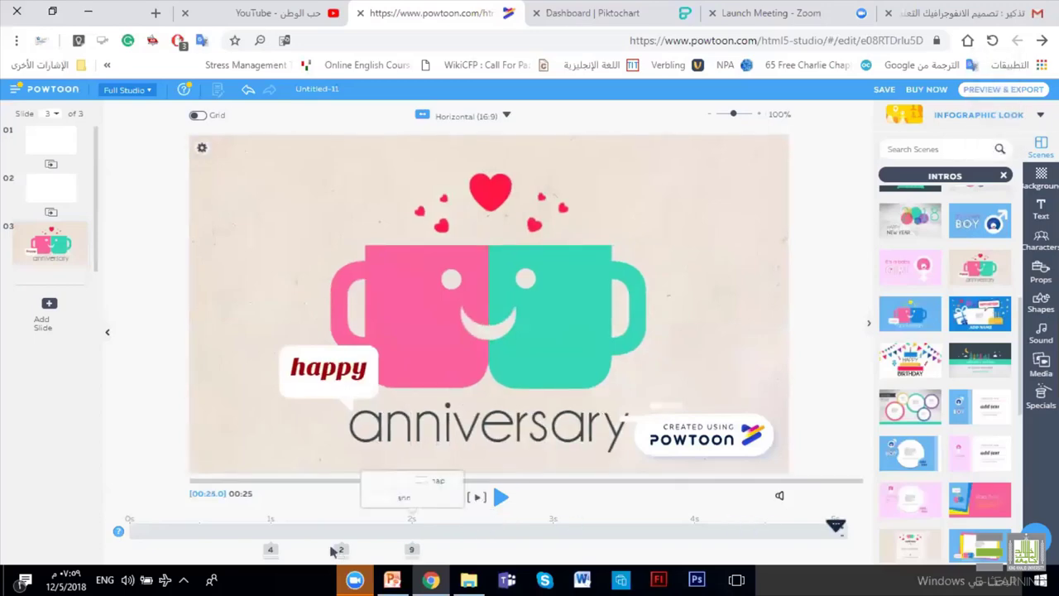
mouse_move(268, 552)
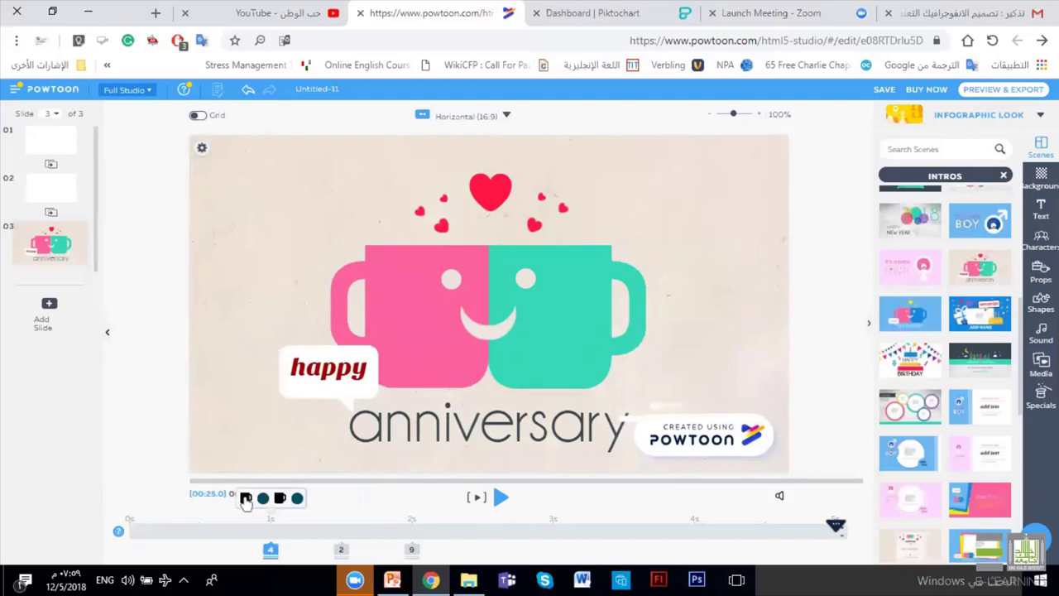
drag(213, 541, 269, 551)
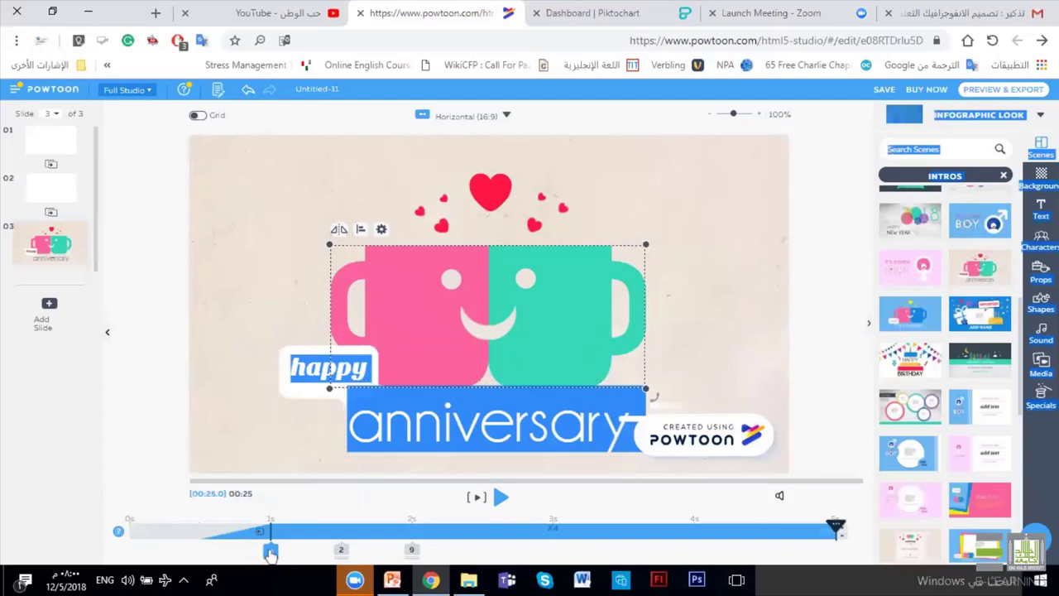
mouse_move(269, 552)
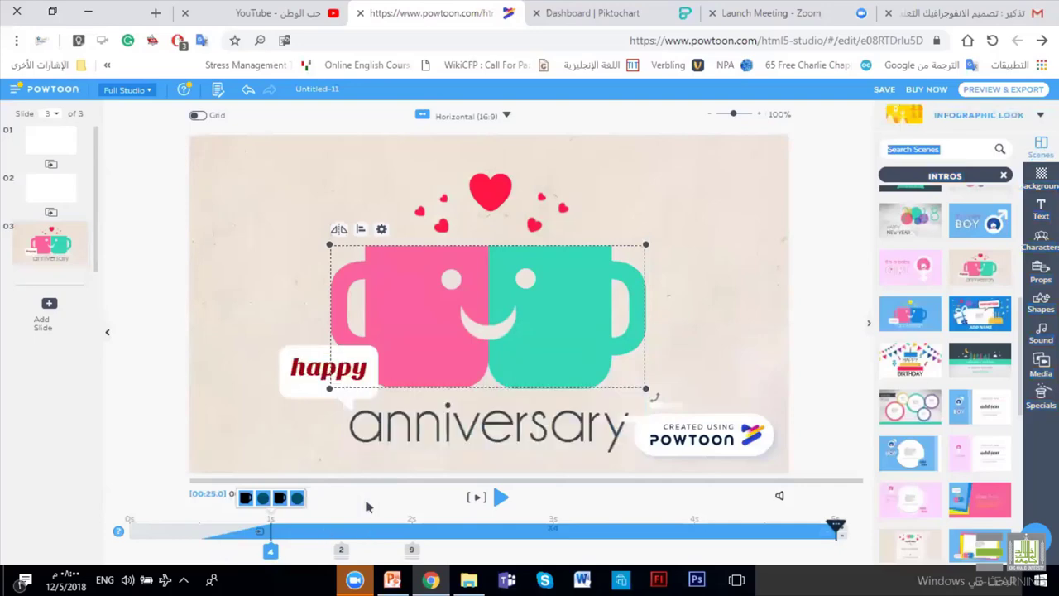
drag(269, 550, 340, 551)
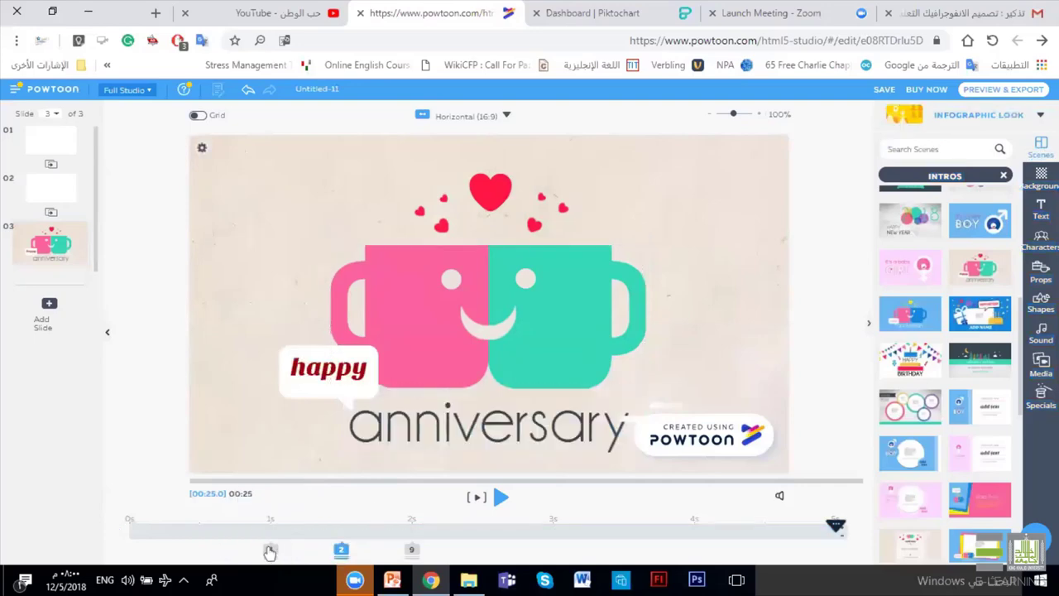
Switch the Powtoon to the vertical 9:16 format, preview it as a movie, and close the preview.
mouse_move(270, 552)
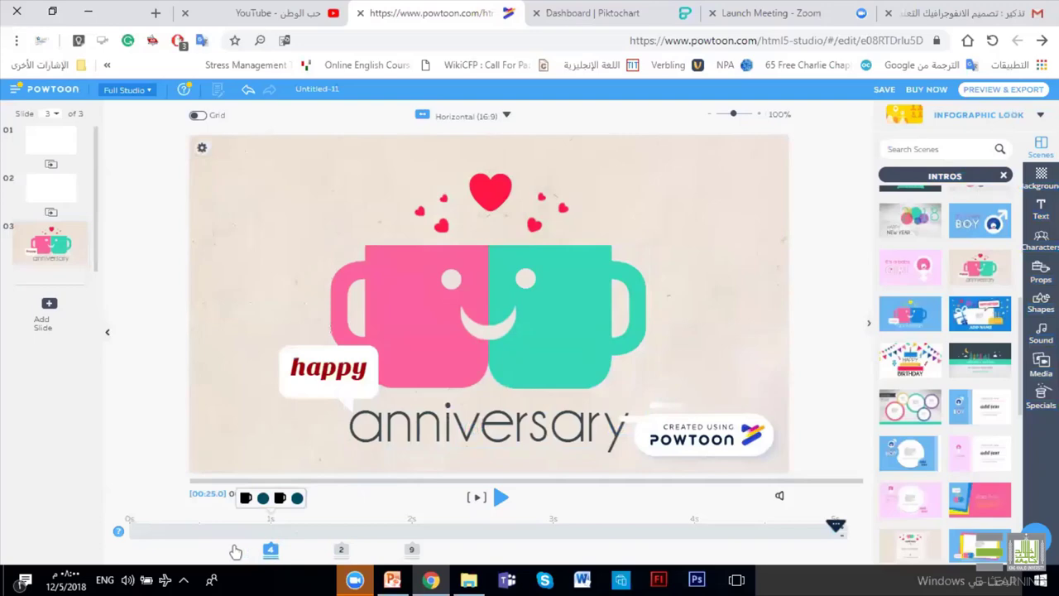
click(271, 550)
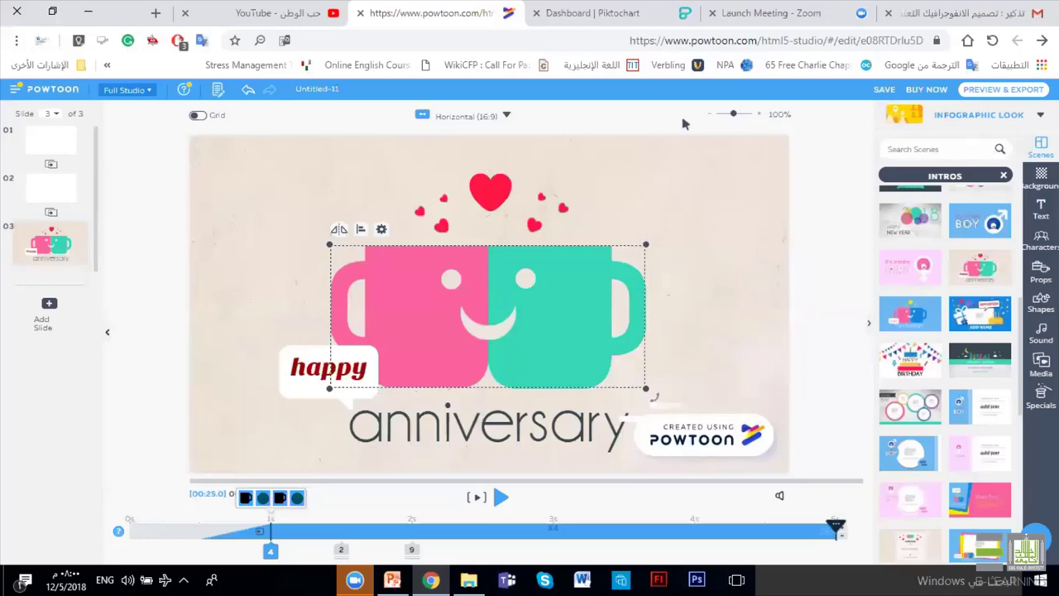
click(509, 120)
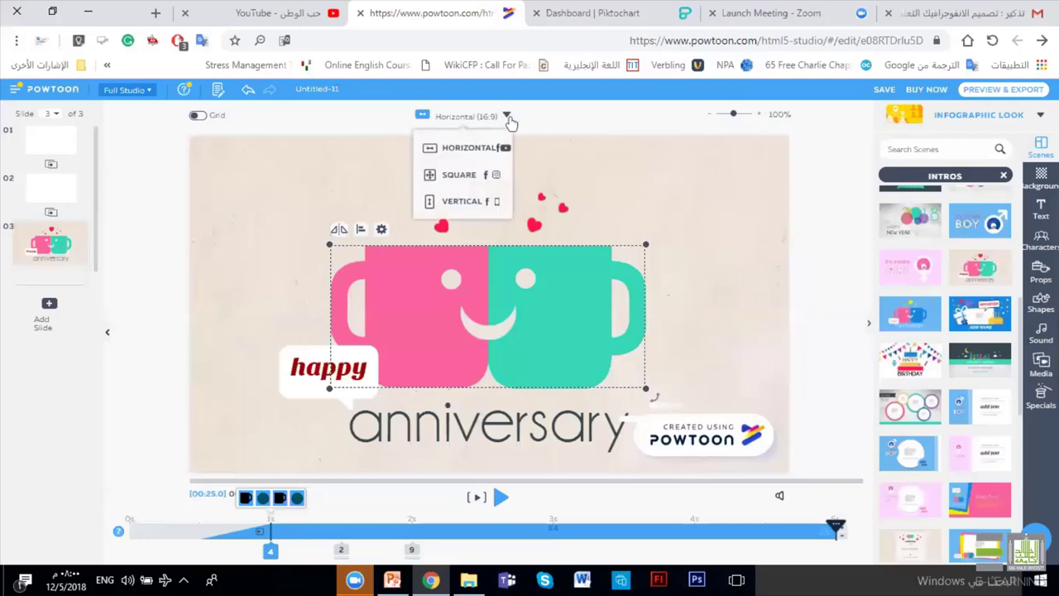
click(460, 203)
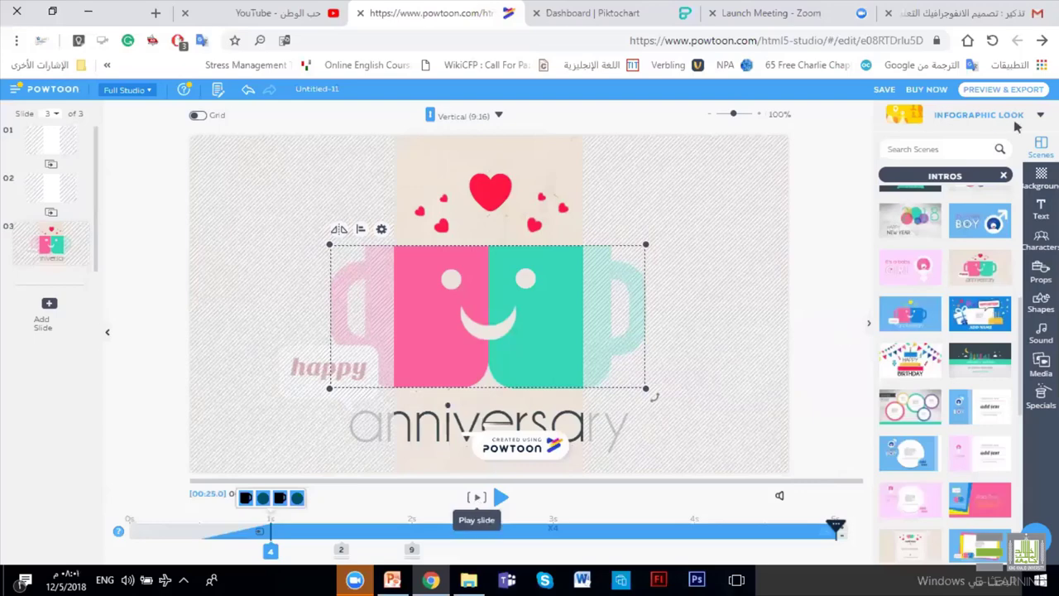
click(1022, 94)
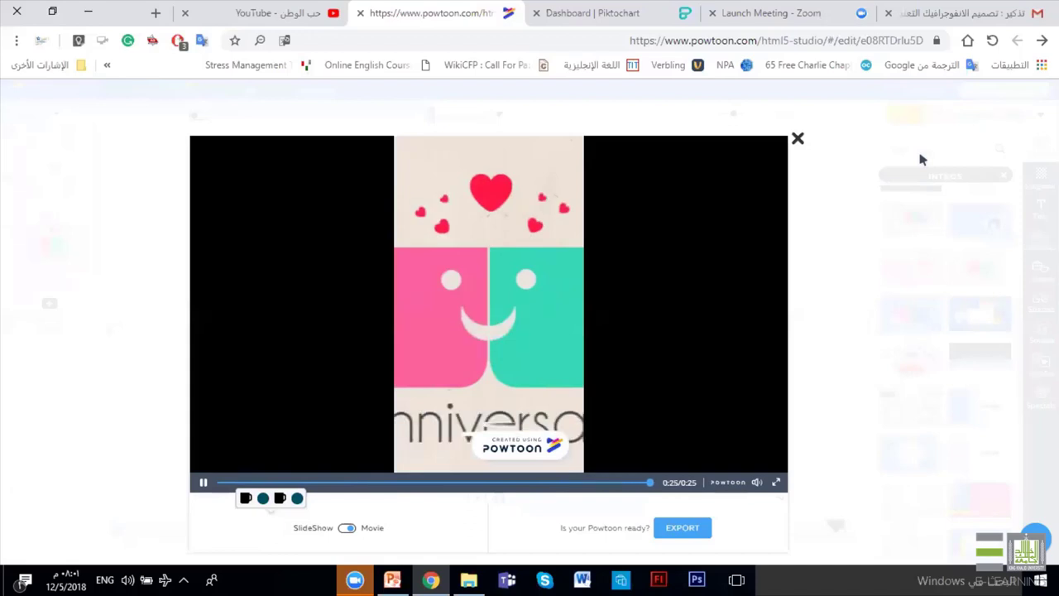
click(797, 140)
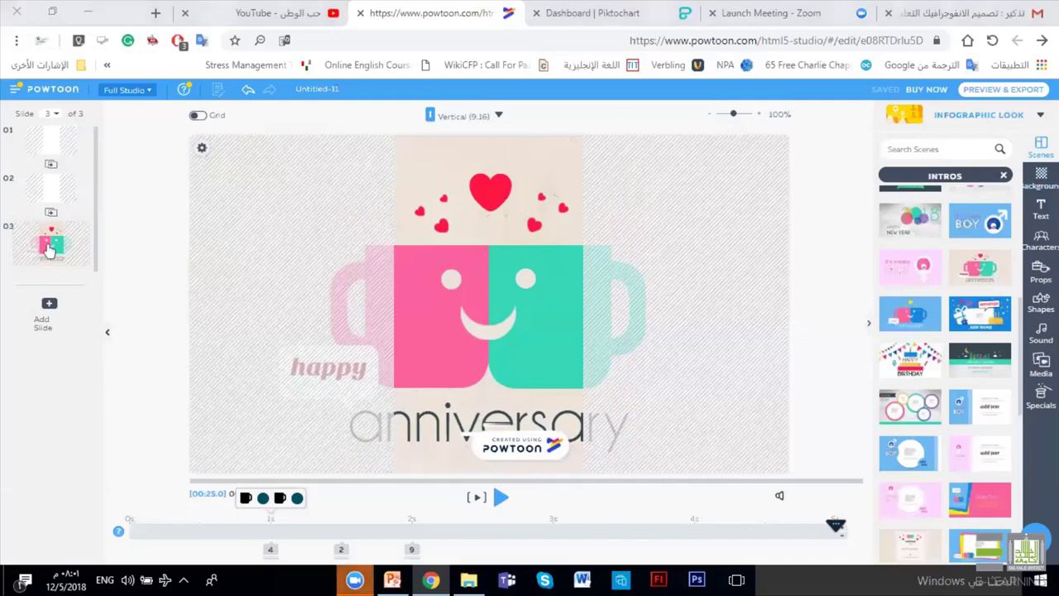
Return the Powtoon to the horizontal 16:9 format and preview it again.
click(456, 119)
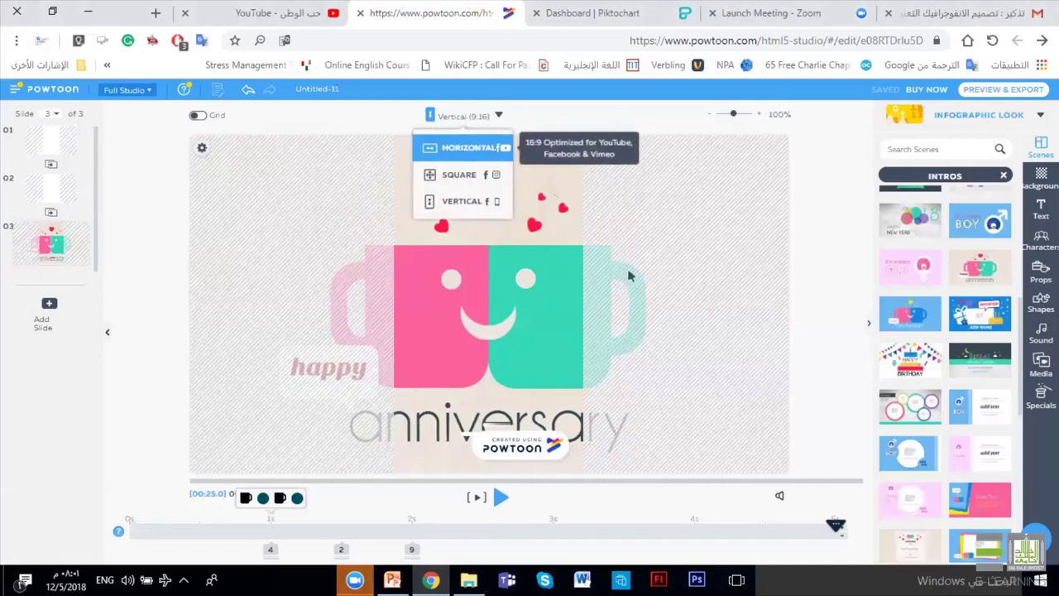
click(462, 154)
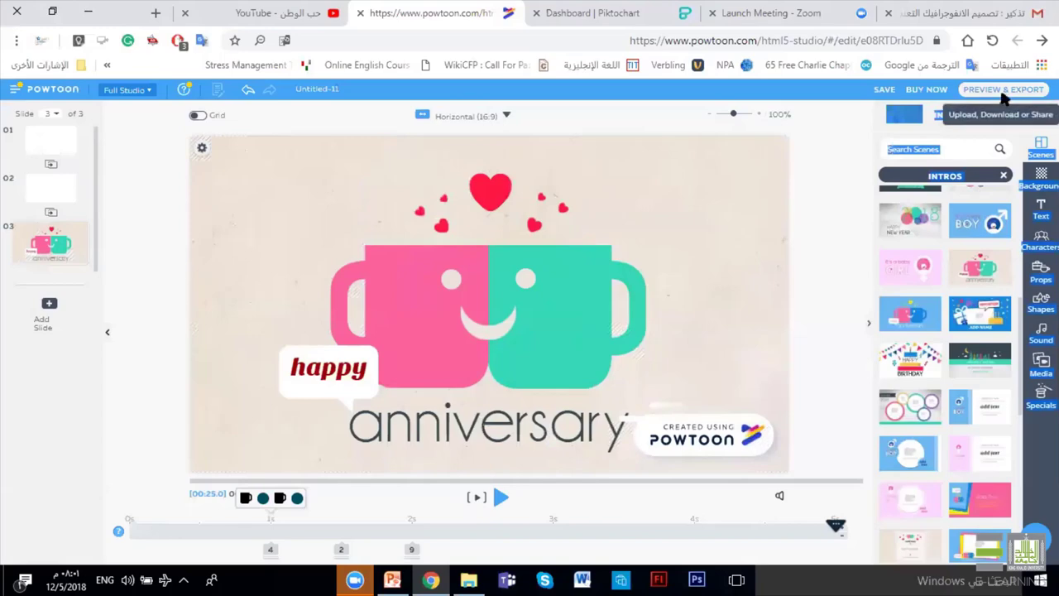
click(1003, 95)
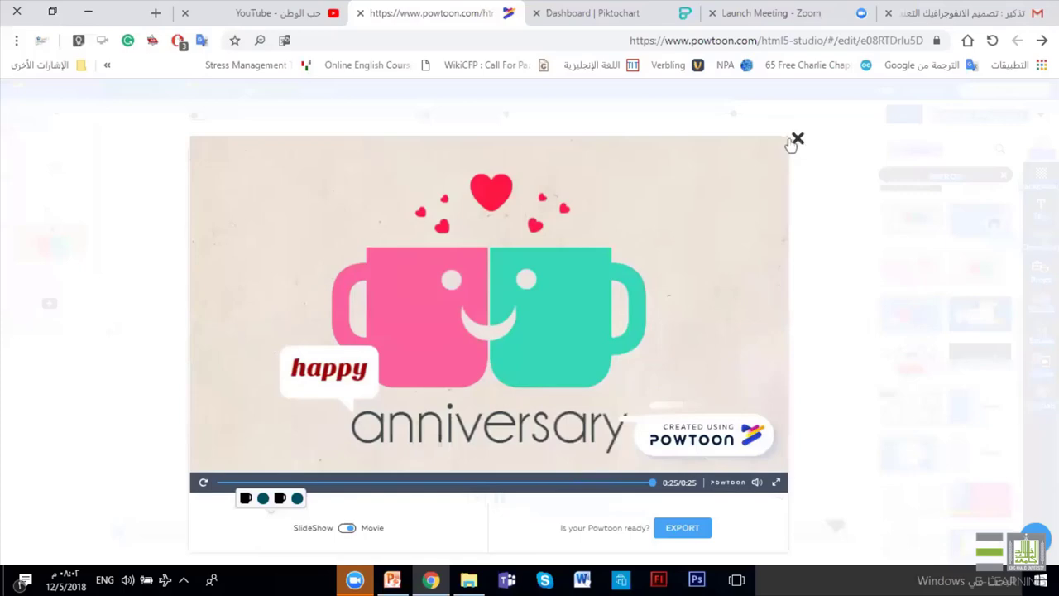
Move the anniversary slide from third to first place in the slide order and preview the Powtoon.
click(39, 168)
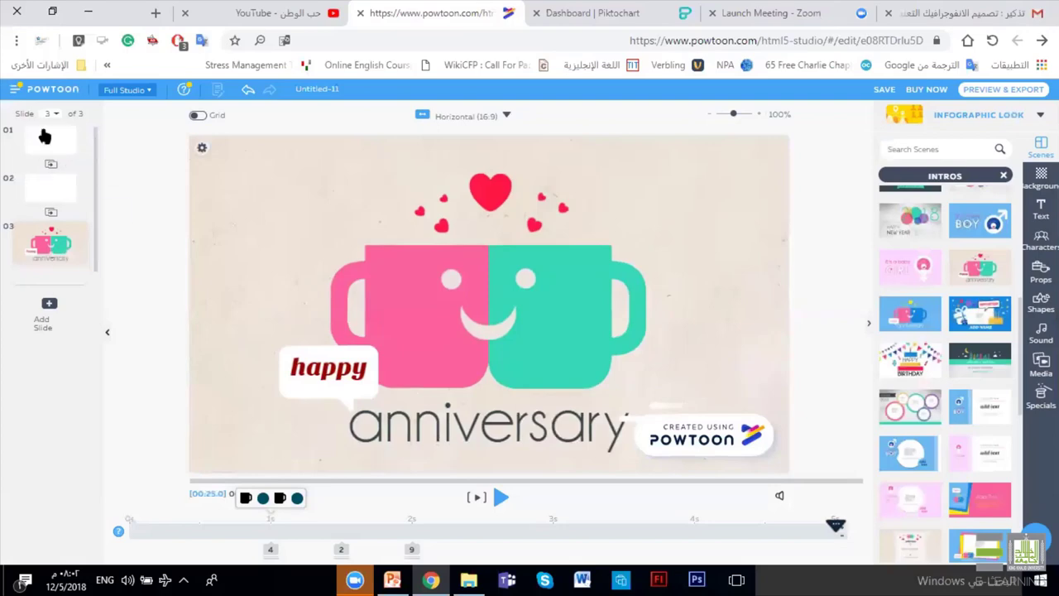
drag(47, 130, 49, 144)
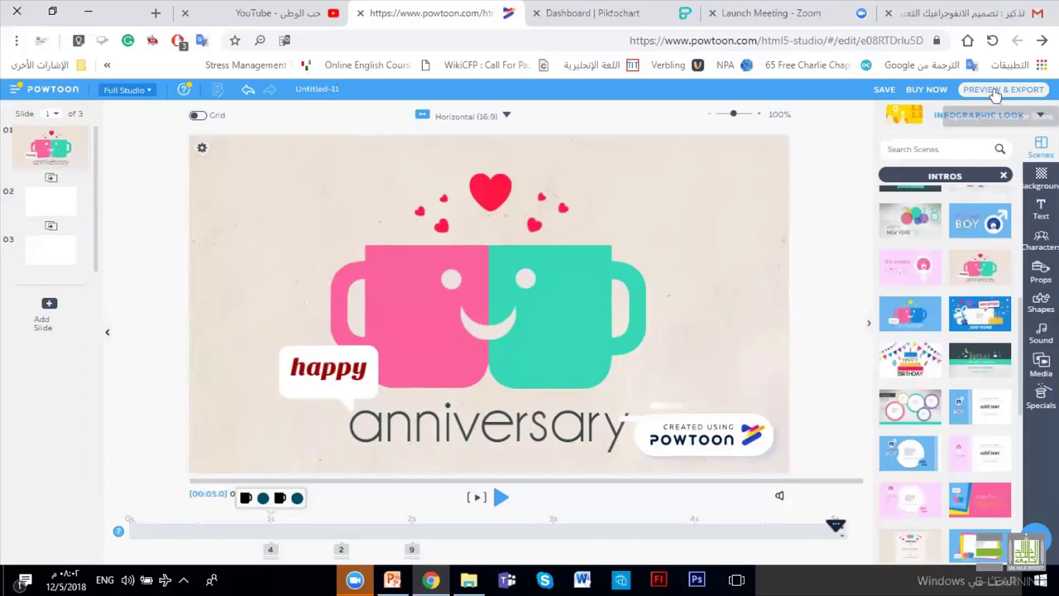
click(997, 91)
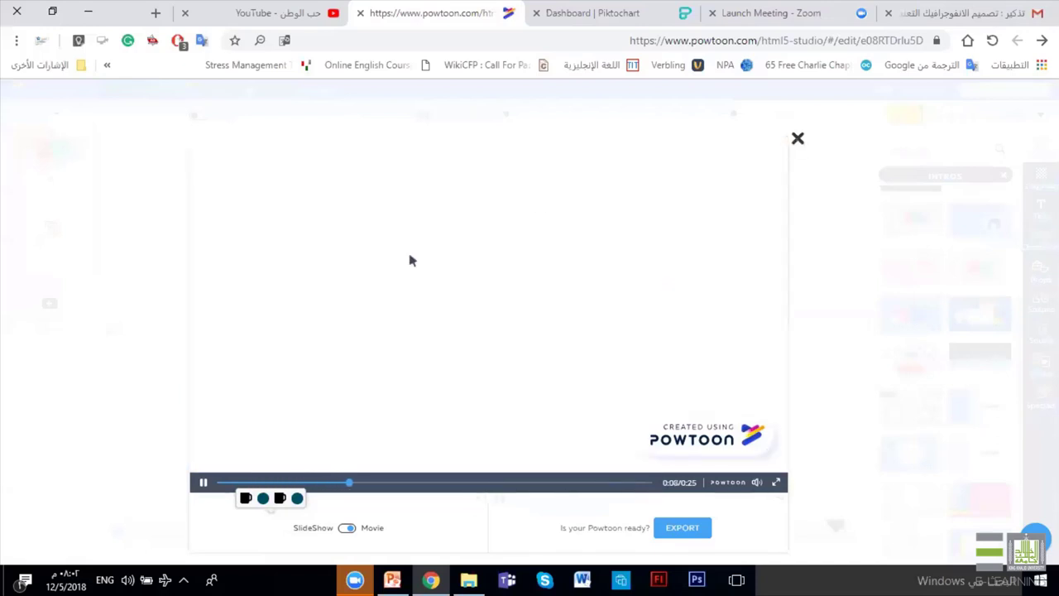
Open the blank slide 2 with the Specifics scenes listed, and turn the canvas grid on and off again.
click(55, 220)
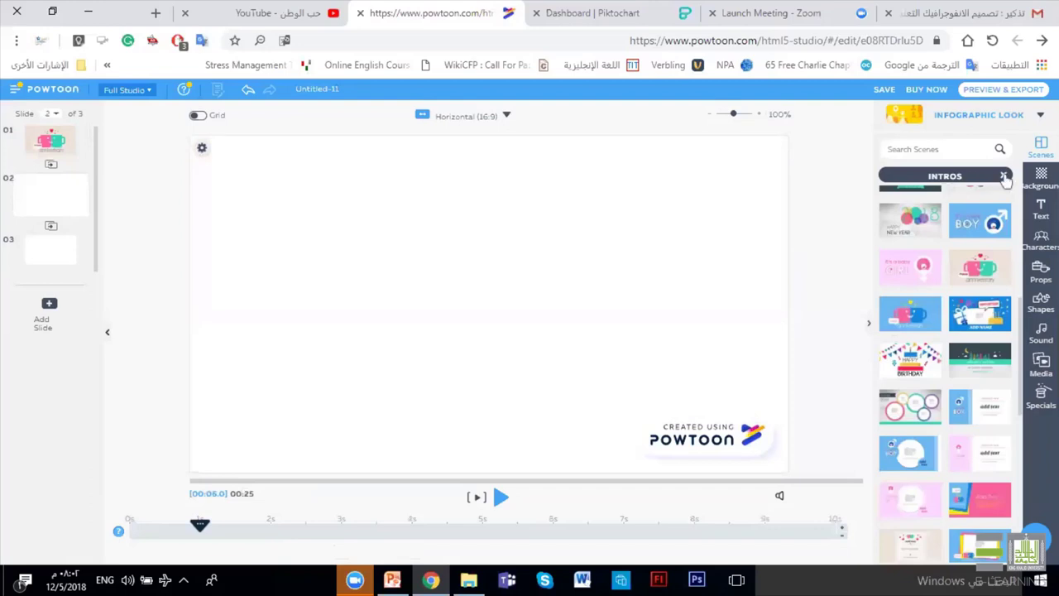
click(1004, 178)
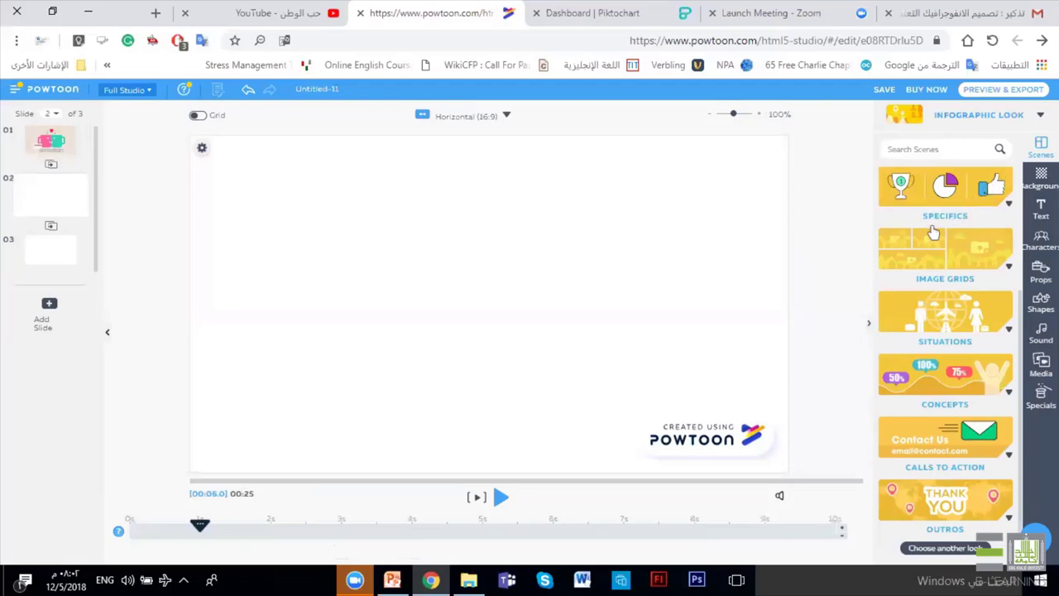
click(968, 197)
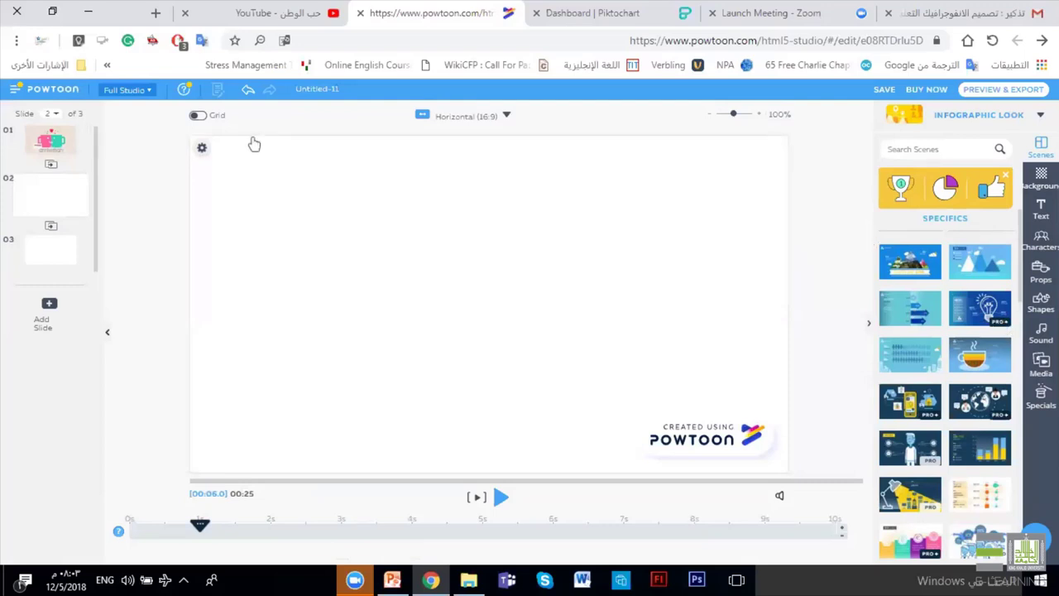
click(199, 117)
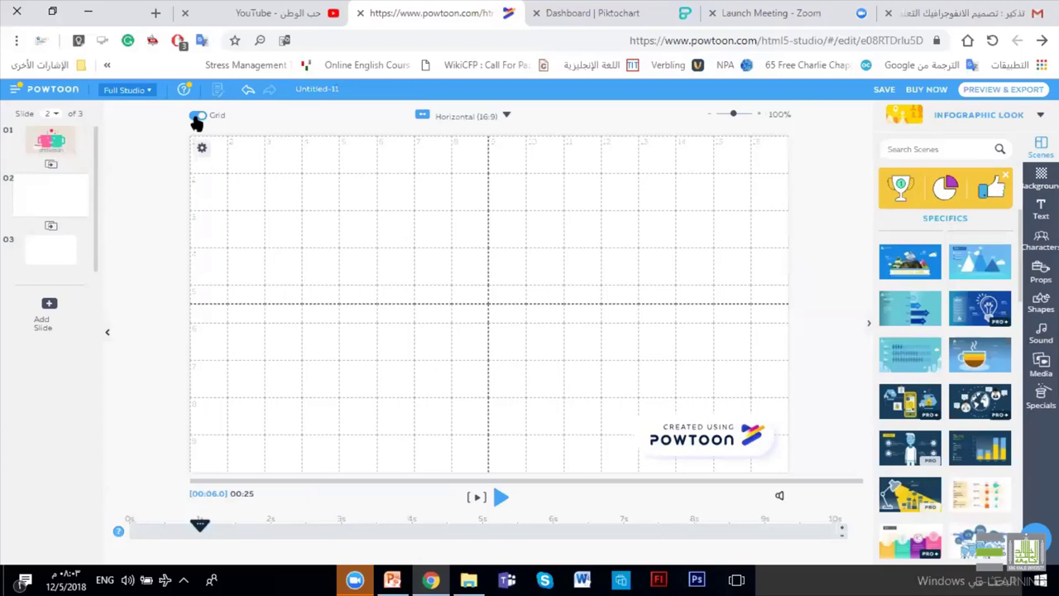
click(197, 119)
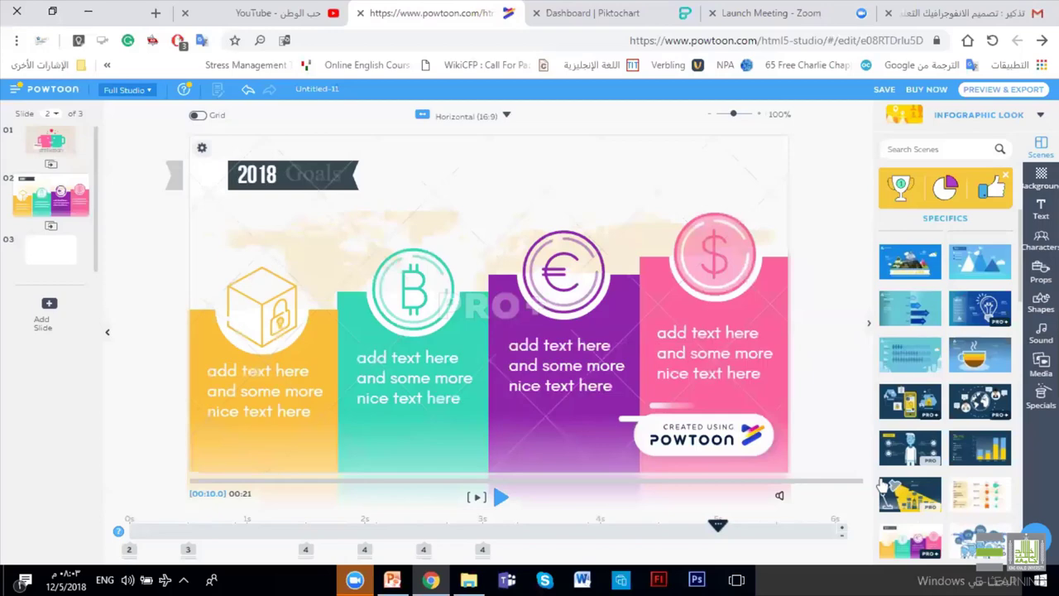
Undo the trial scenes on slide 2 and apply the Specifics scene with the 2014 to 2017 percentage arrows.
key(ctrl+z)
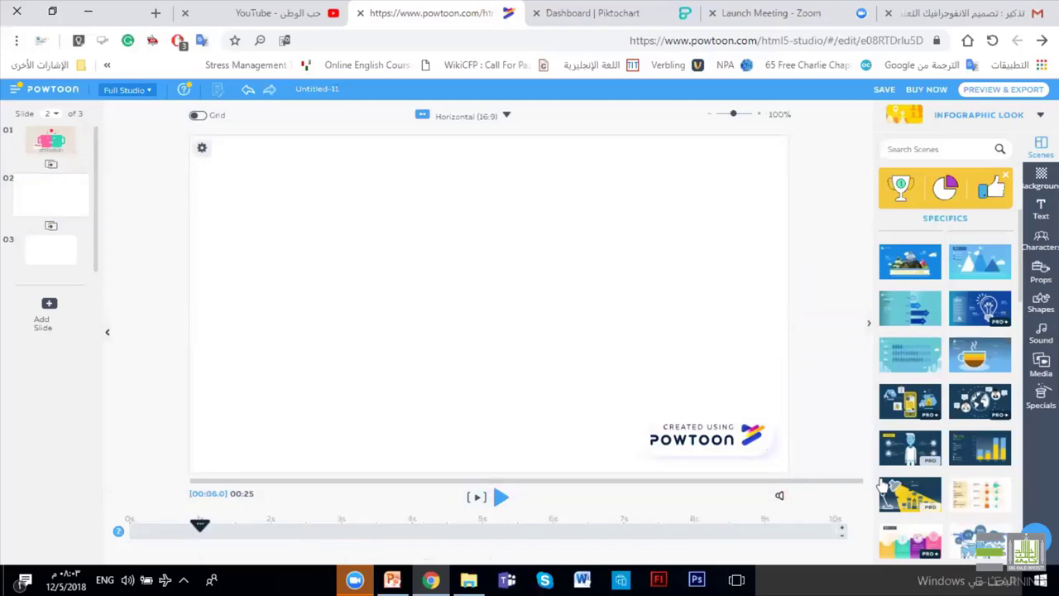
click(919, 401)
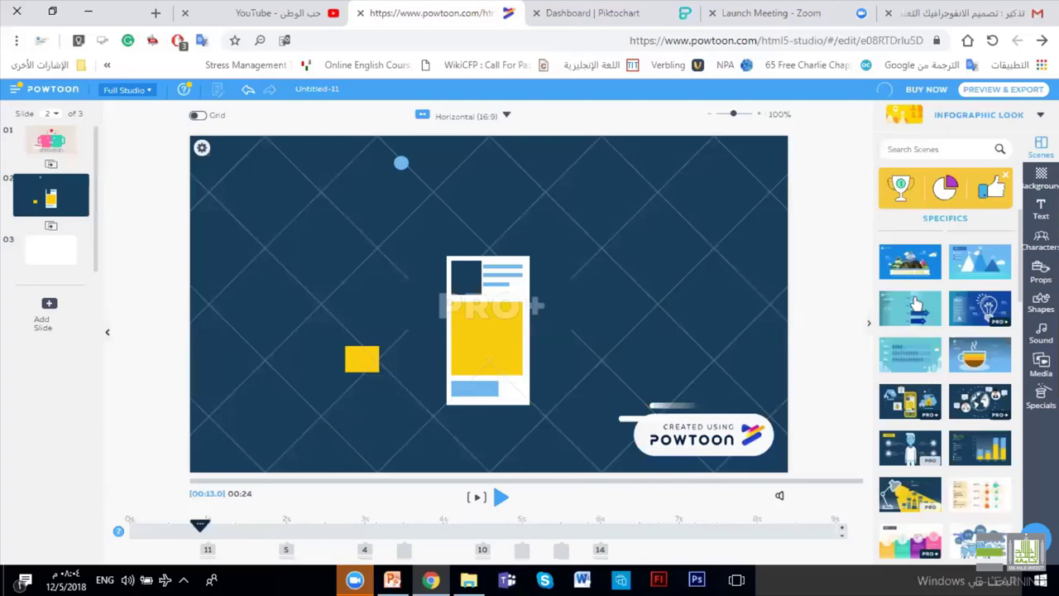
key(ctrl+z)
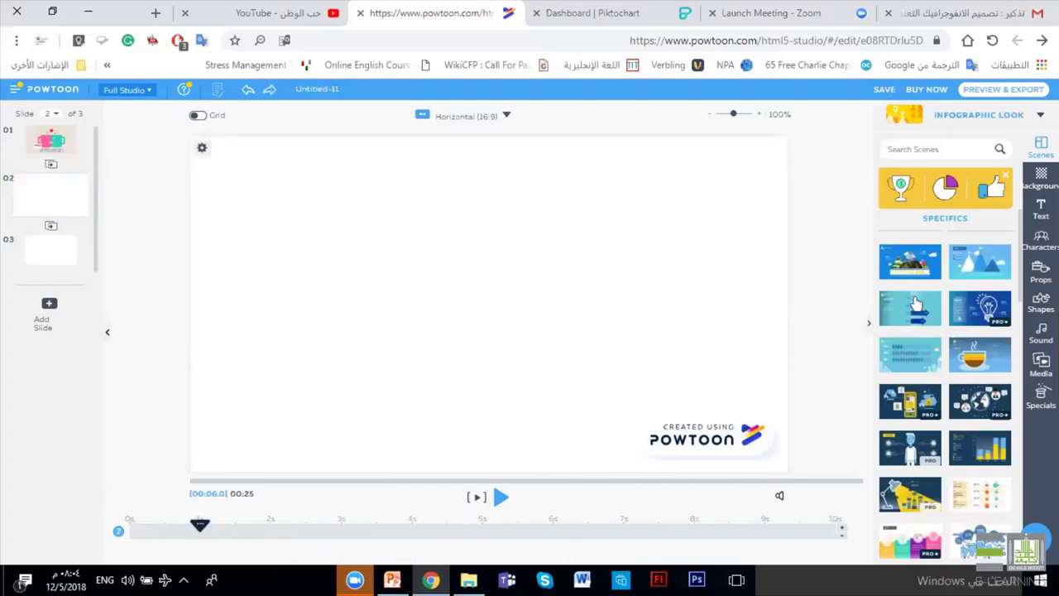
click(916, 305)
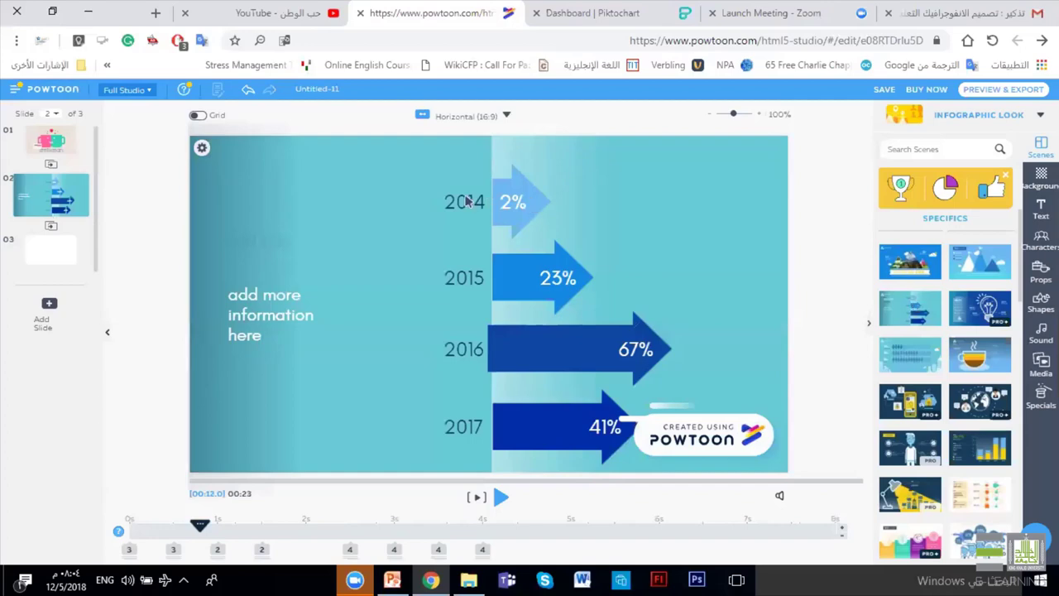
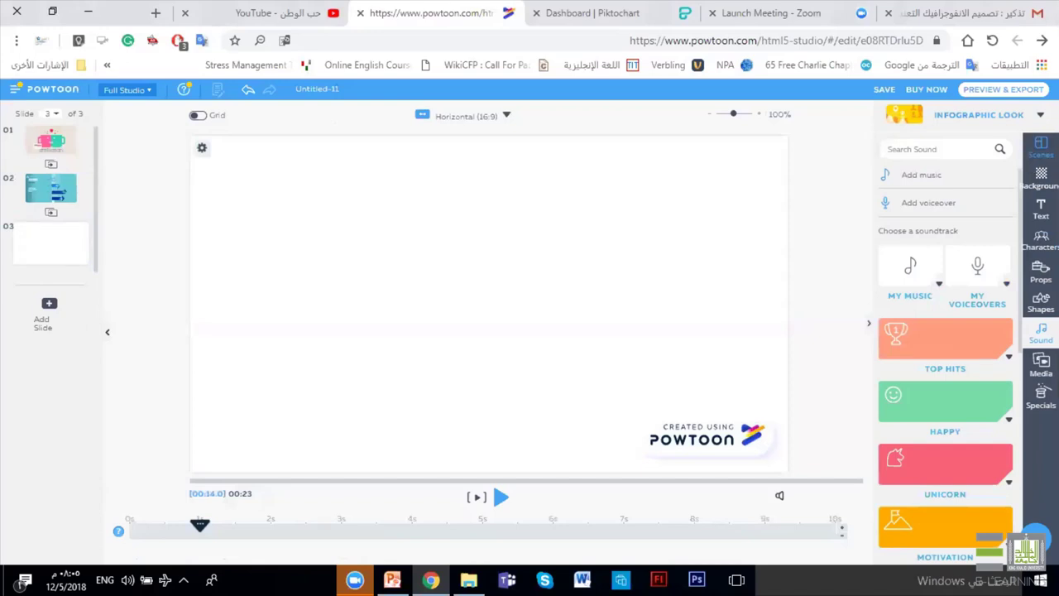
Look through the Image Grids scenes, and apply the Concepts scene with three round icons to slide 3.
click(1041, 147)
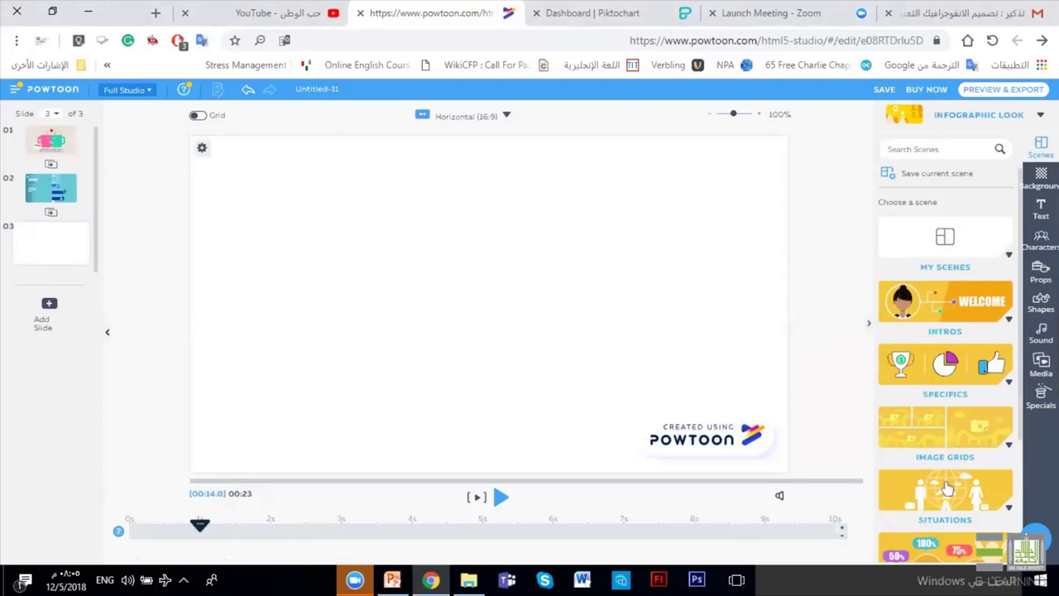
click(958, 425)
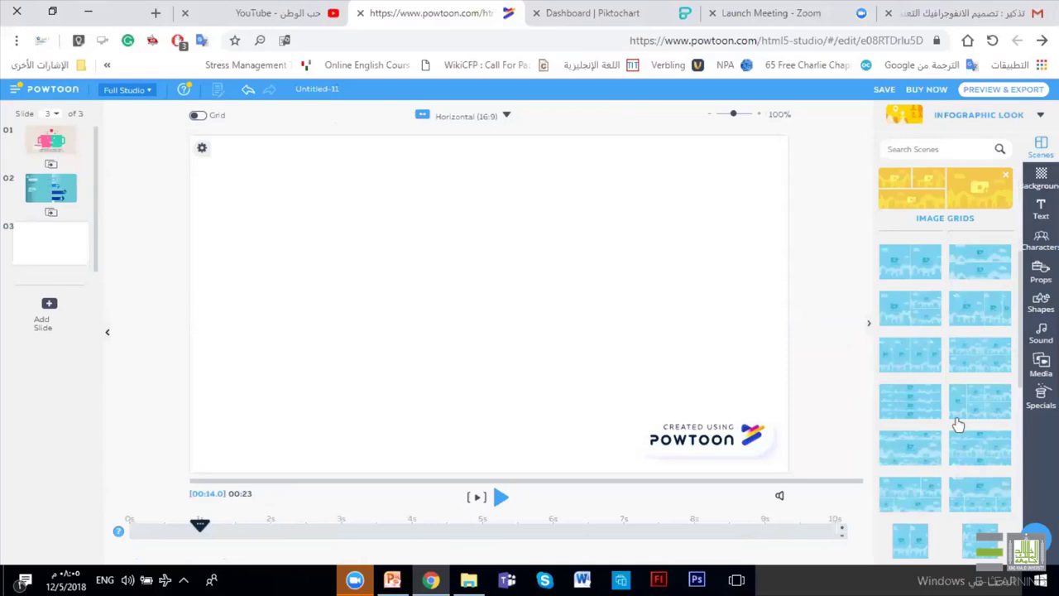
click(1004, 181)
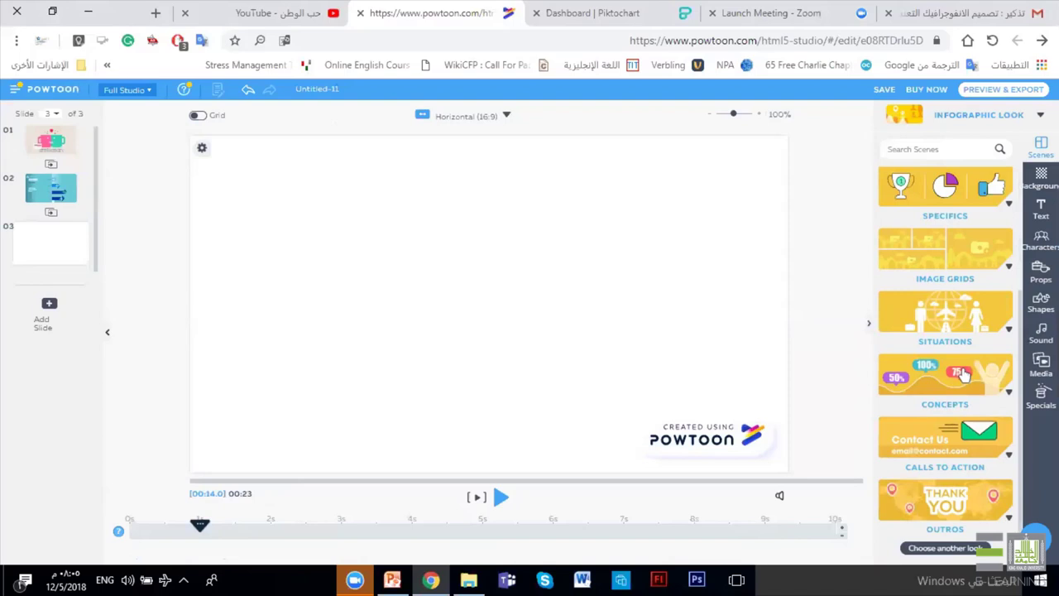
click(963, 375)
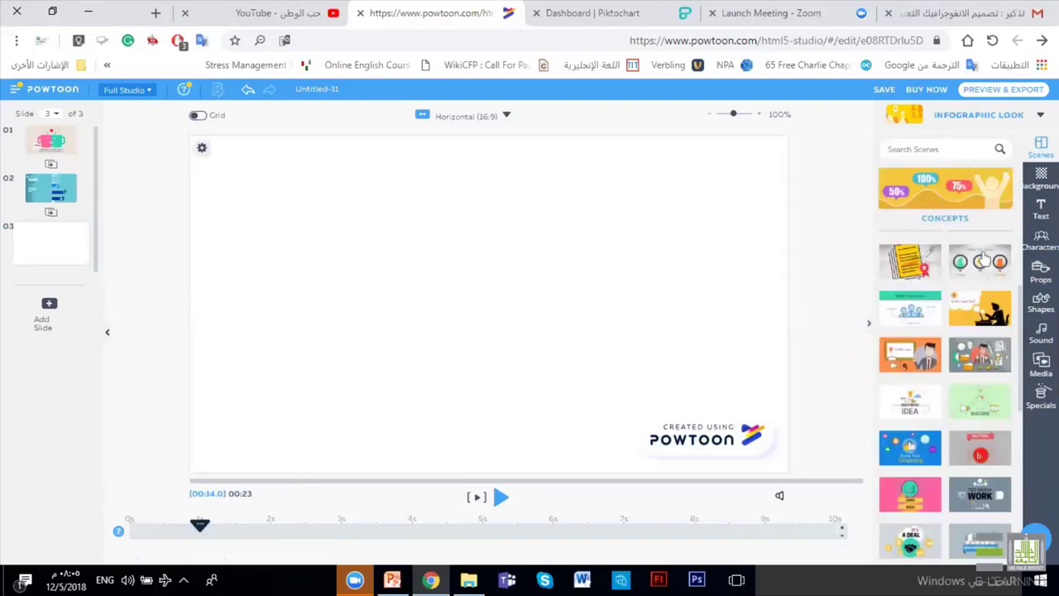
click(983, 262)
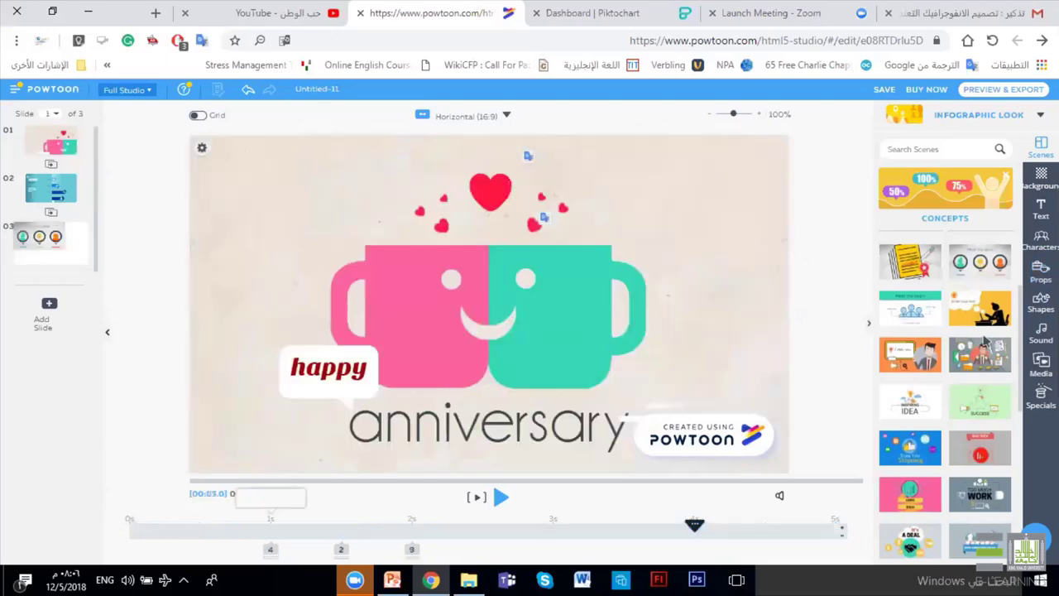
Look through the uploaded sound files under My Voiceovers.
click(1041, 331)
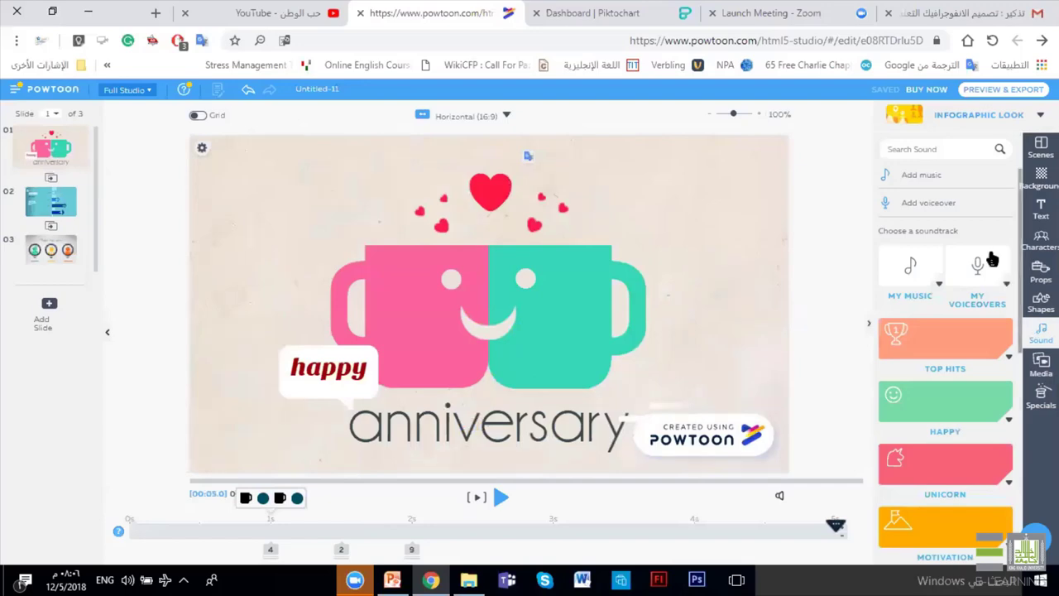
click(991, 298)
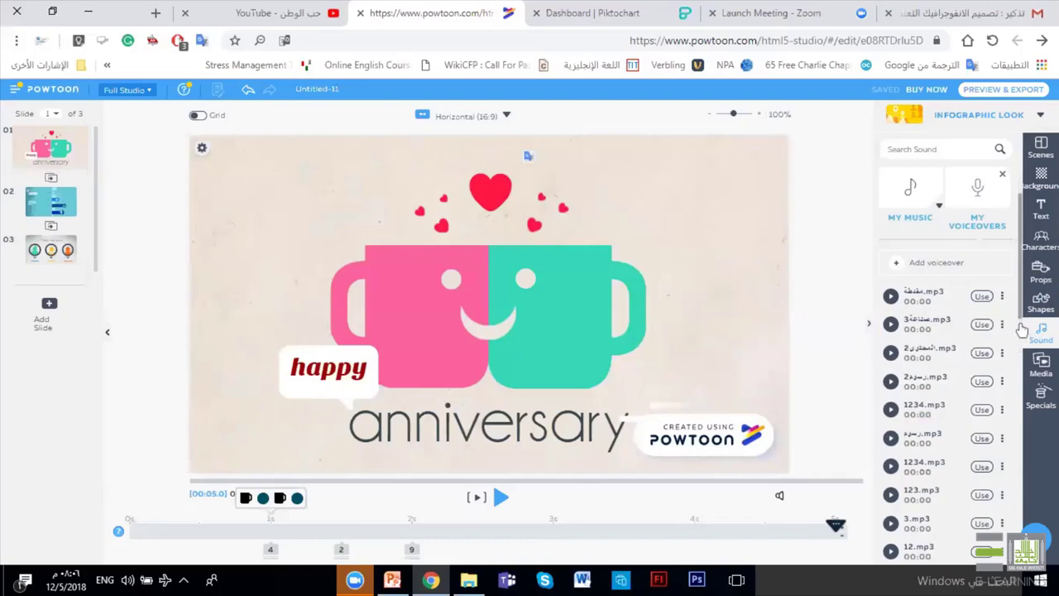
scroll(1020, 319, down, 1)
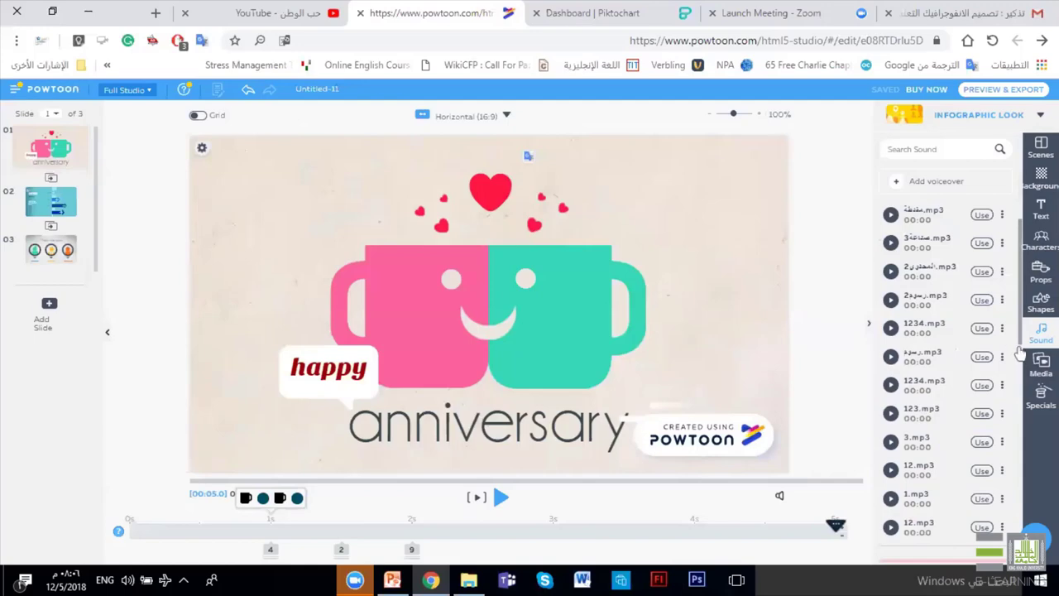
scroll(1021, 332, down, 2)
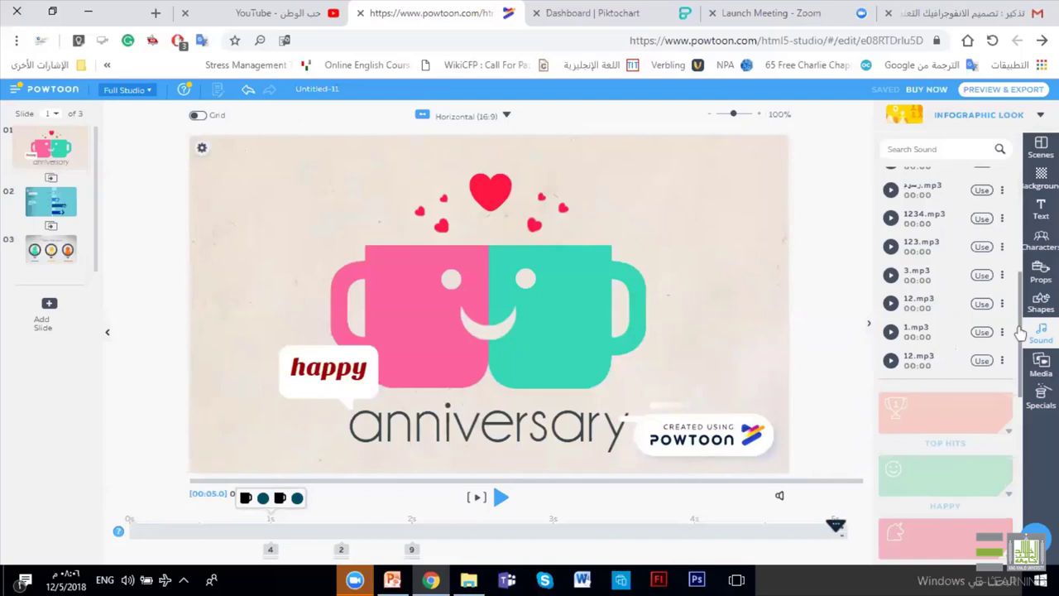
mouse_move(1002, 335)
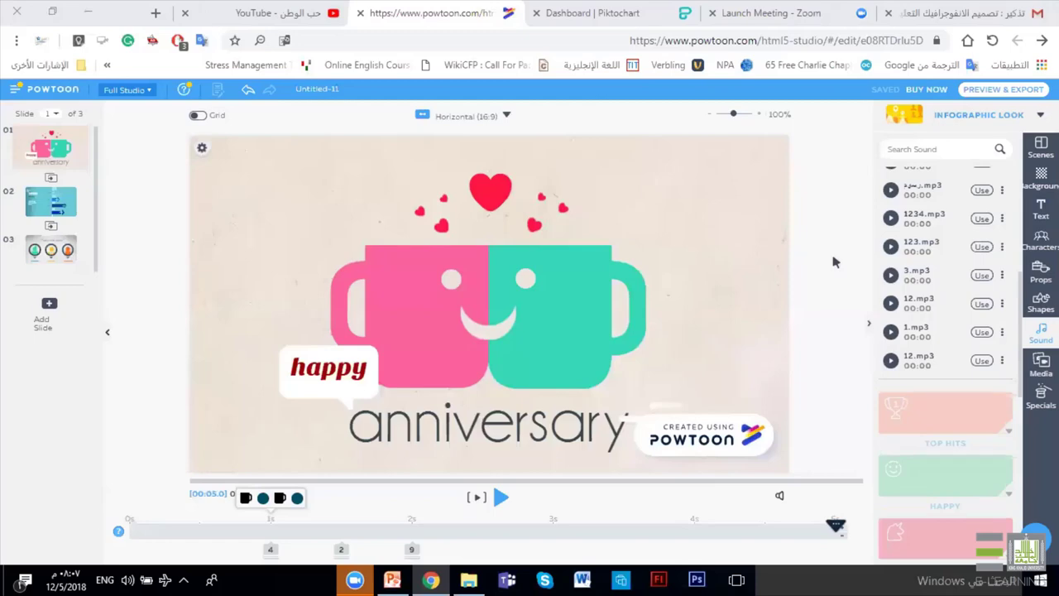
Replace the anniversary text below the mugs on slide 1 with التعليم.
click(511, 440)
click(511, 440)
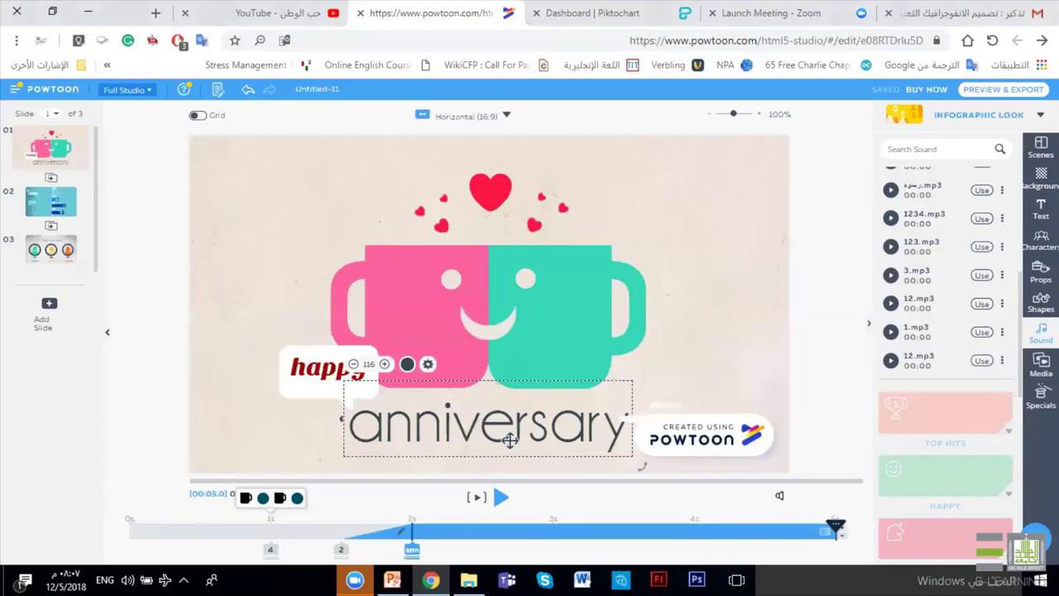
double_click(478, 424)
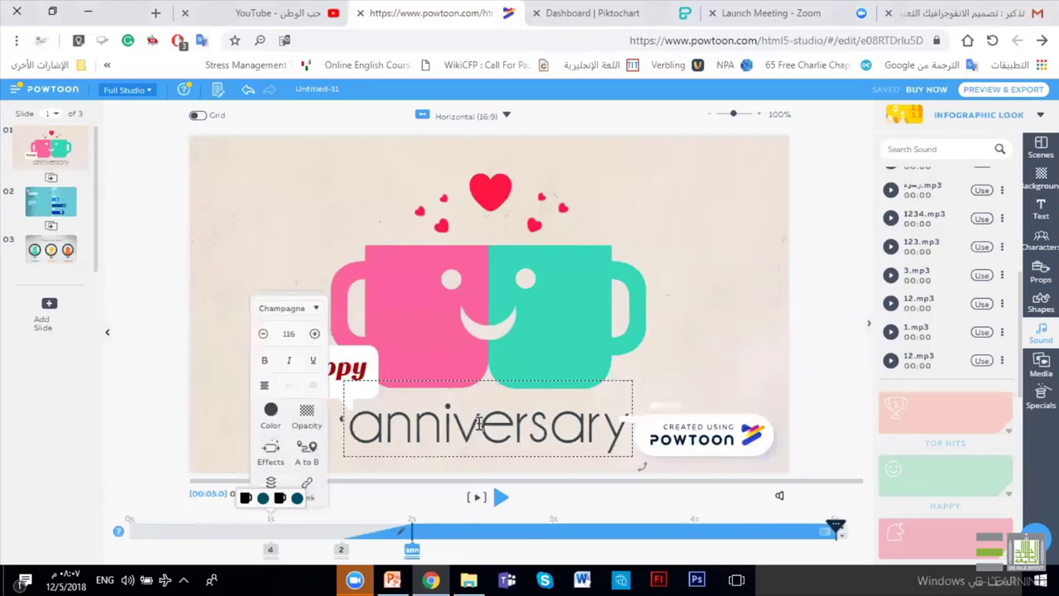
double_click(479, 424)
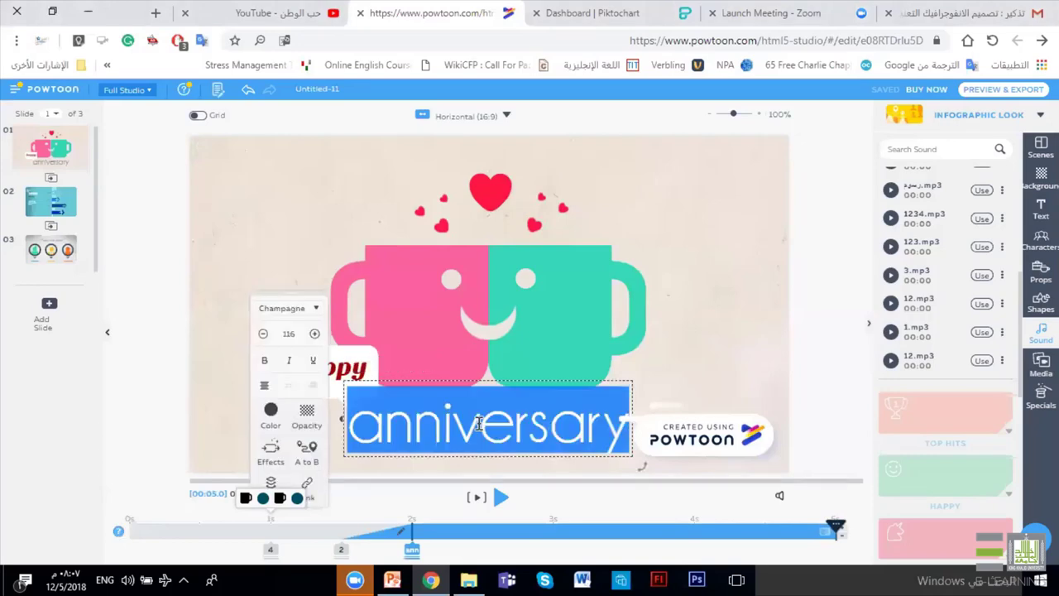
key(alt+shift)
text(جا)
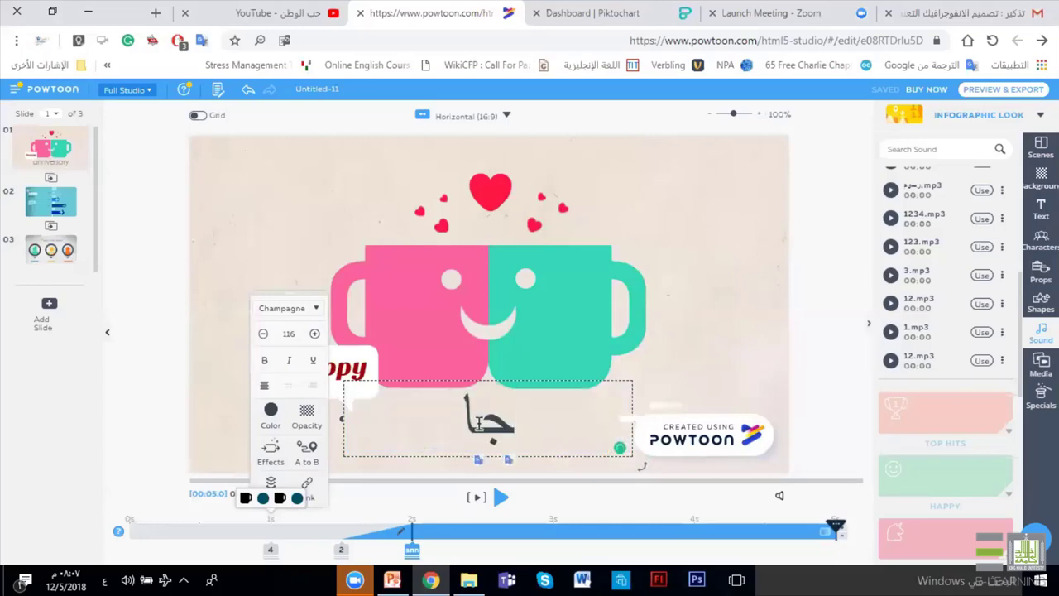
key(BackSpace)
key(BackSpace)
text(ال)
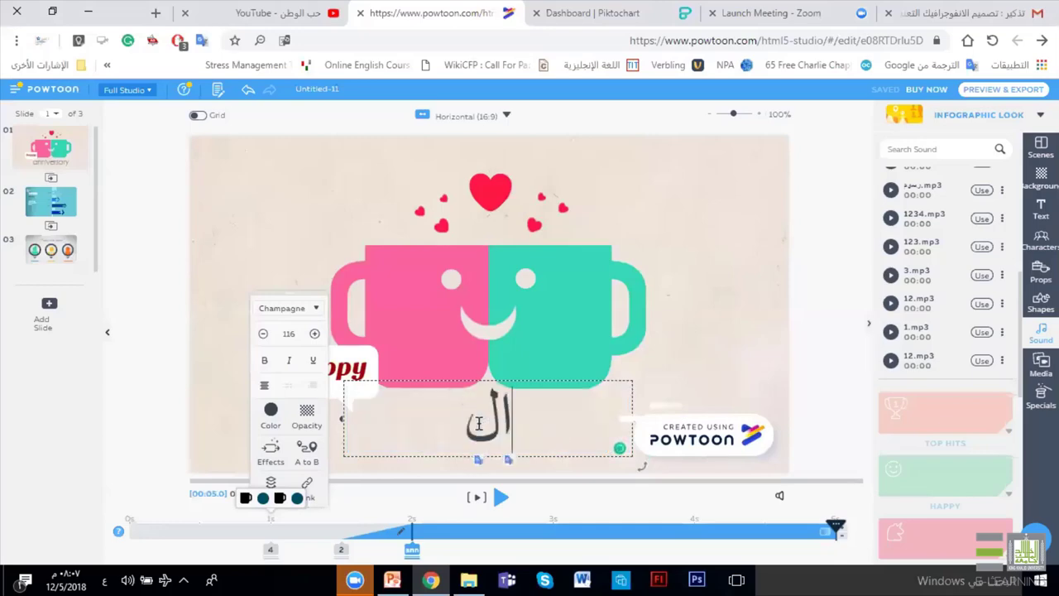
text(تعليم)
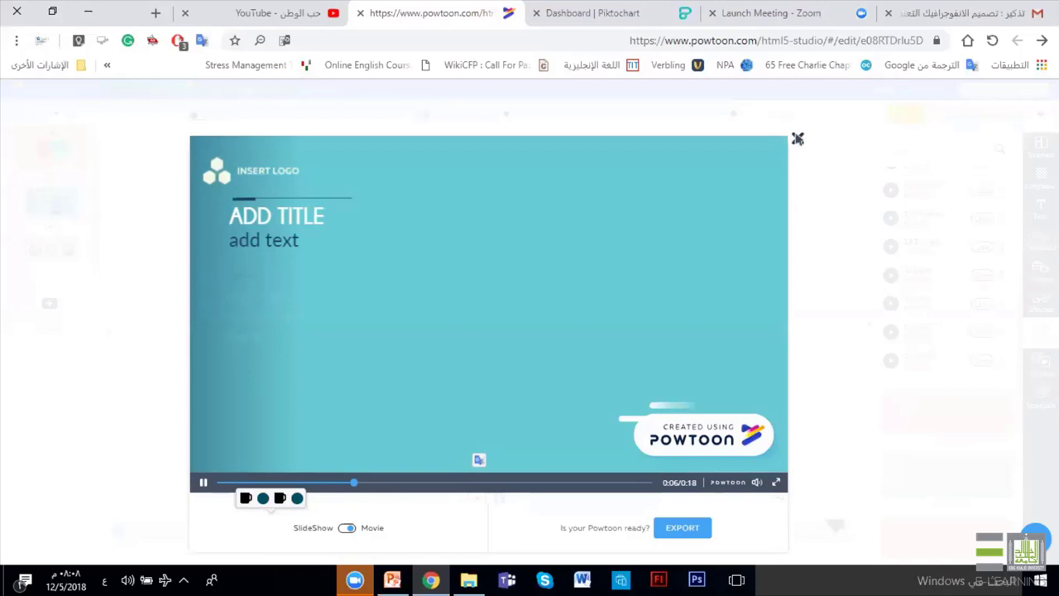
Close the preview and delete the التعليم text box below the mugs on slide 1.
click(798, 139)
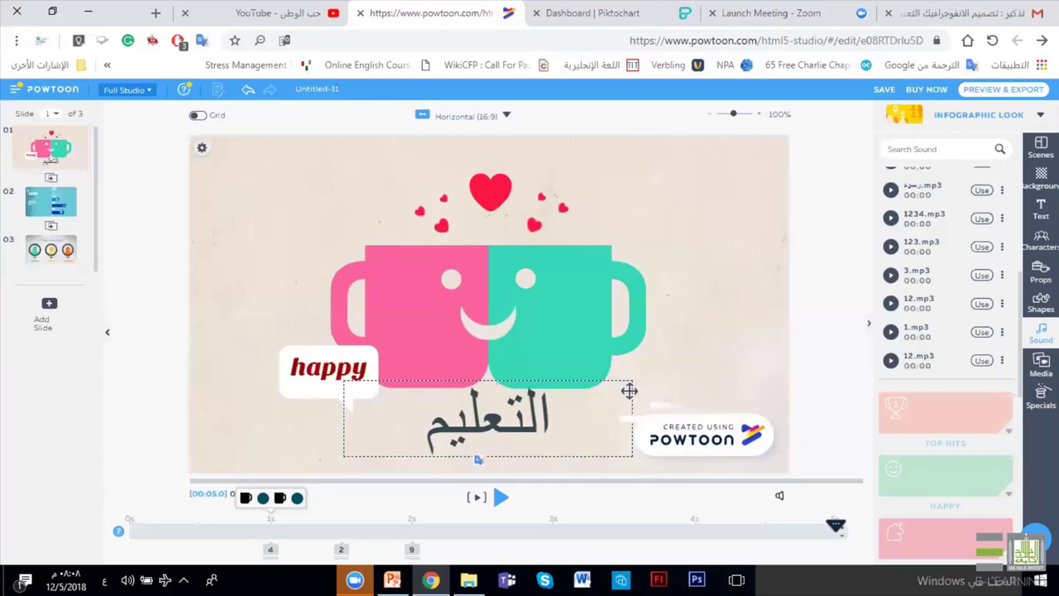
double_click(504, 424)
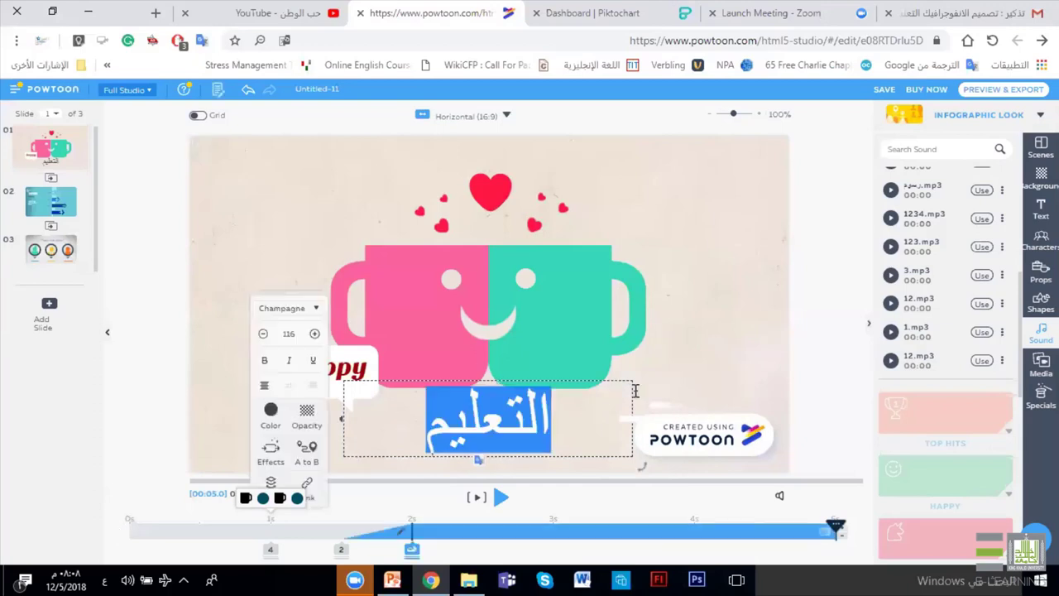
click(627, 383)
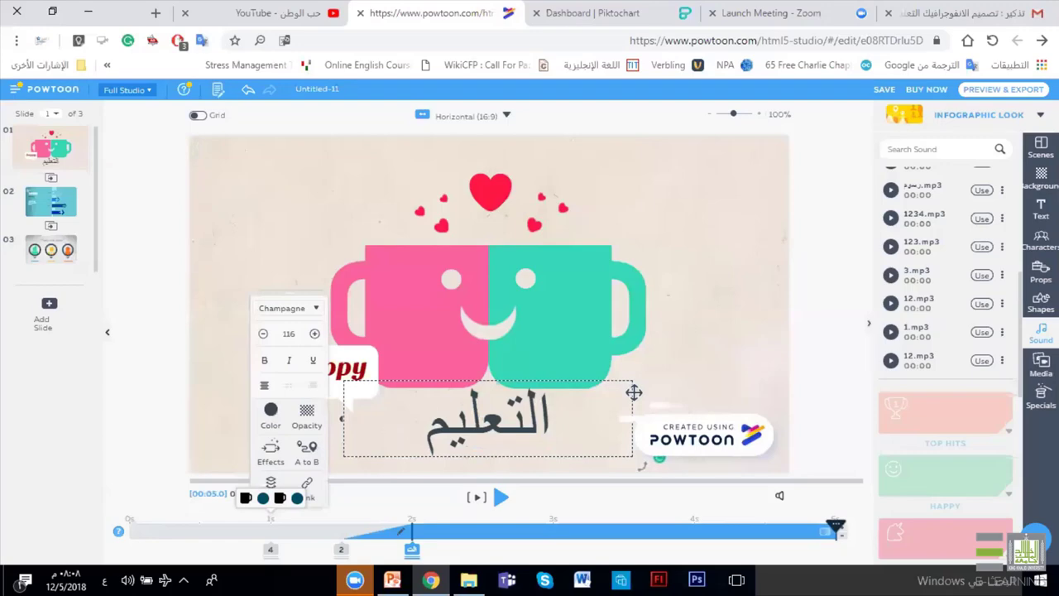
key(Delete)
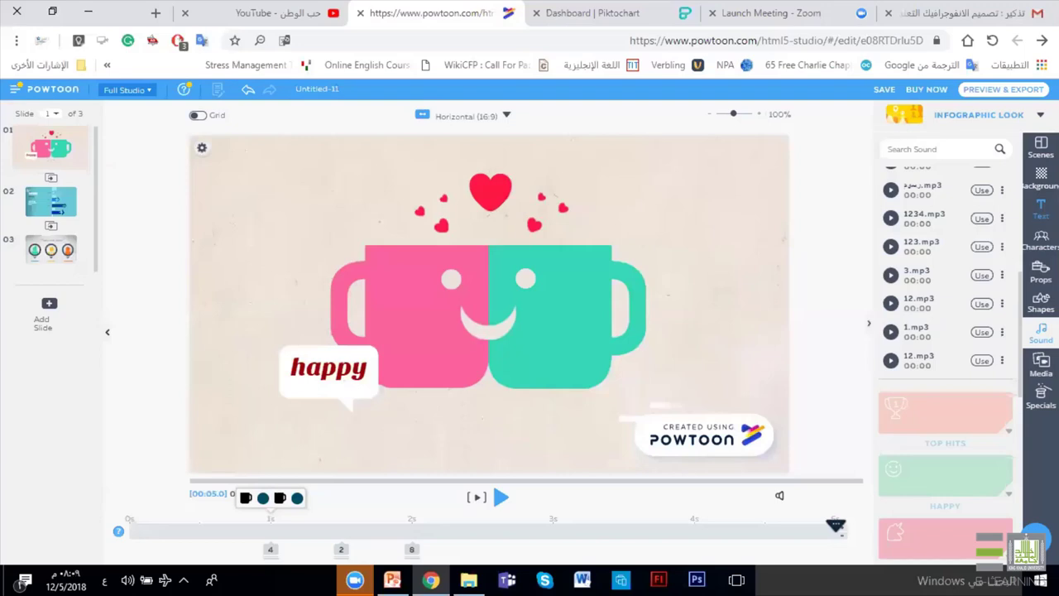
Add two title text boxes to slide 1 and move one of them below the mugs.
click(1041, 209)
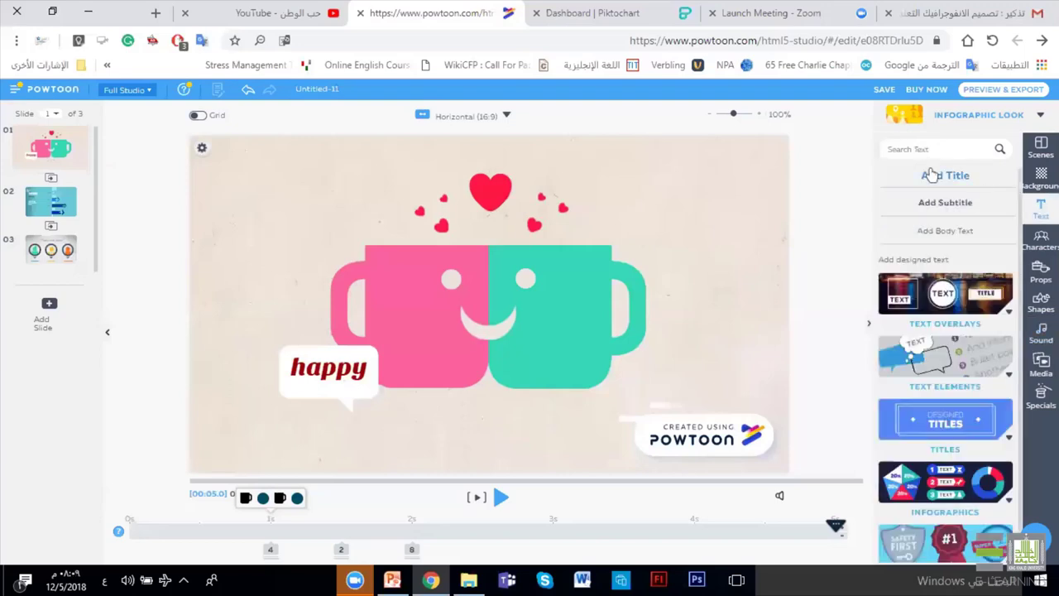
click(945, 176)
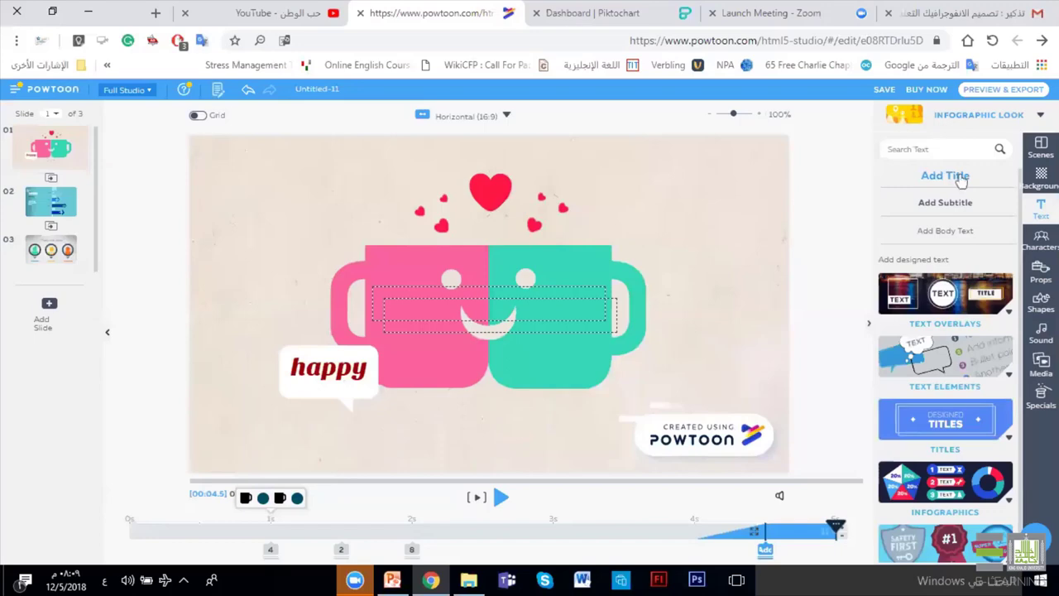
click(530, 288)
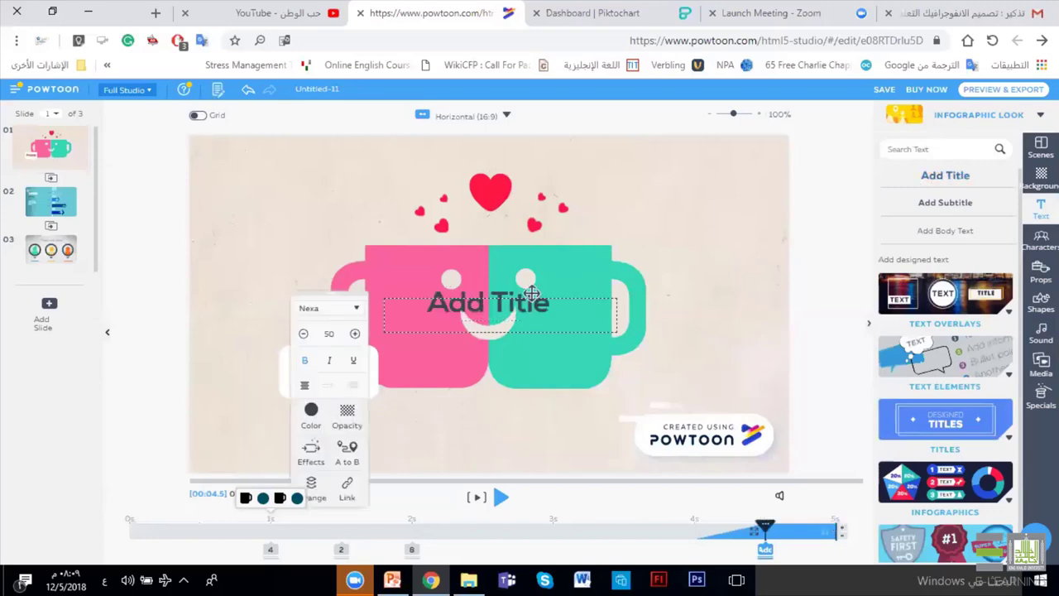
double_click(530, 294)
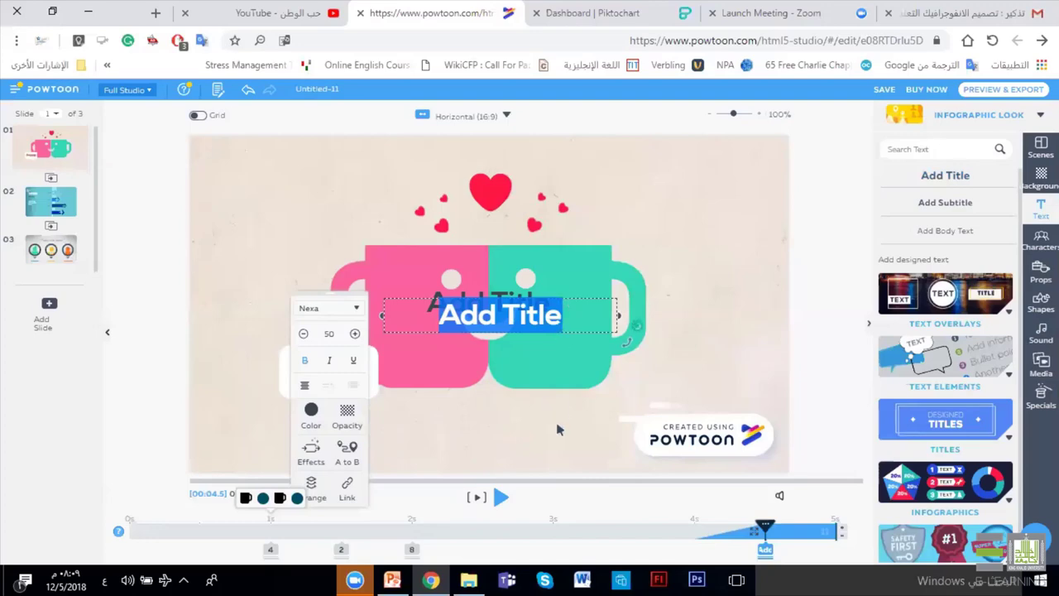
drag(573, 298, 556, 411)
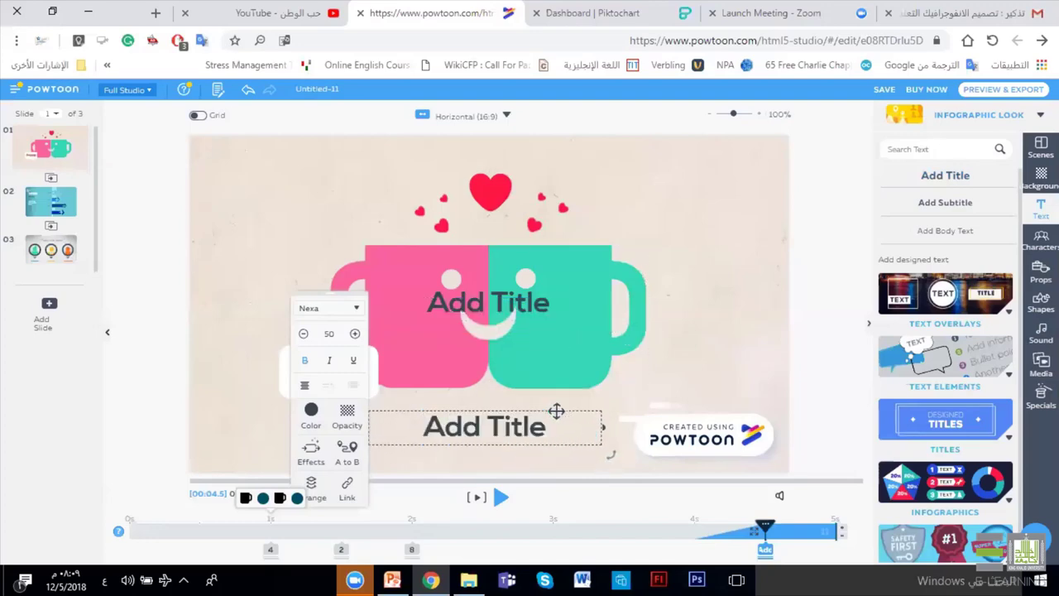
Replace the wording of the title below the mugs with التعليم.
click(499, 429)
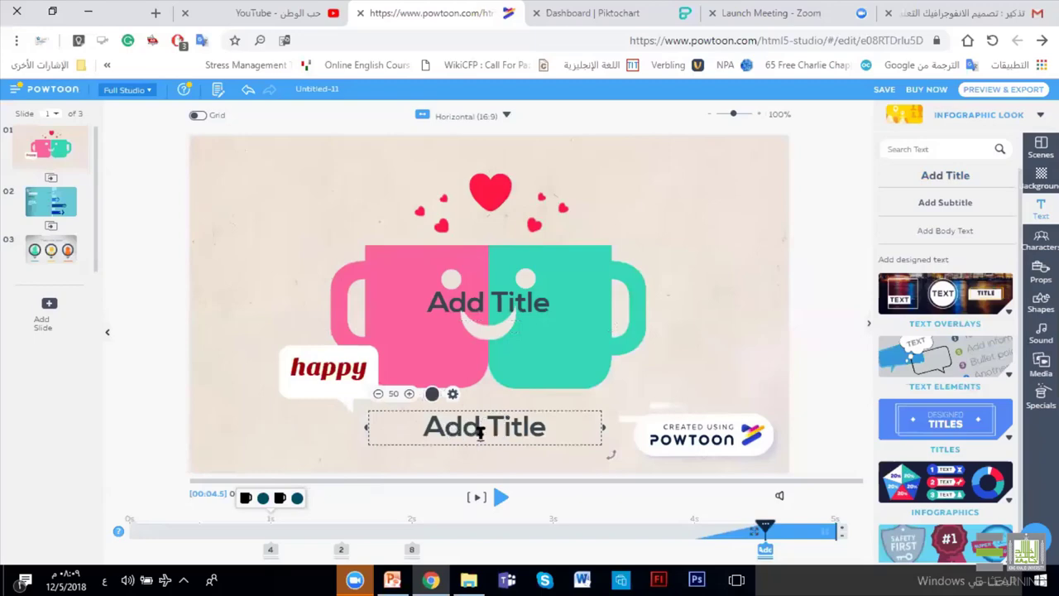
double_click(480, 429)
text(ال)
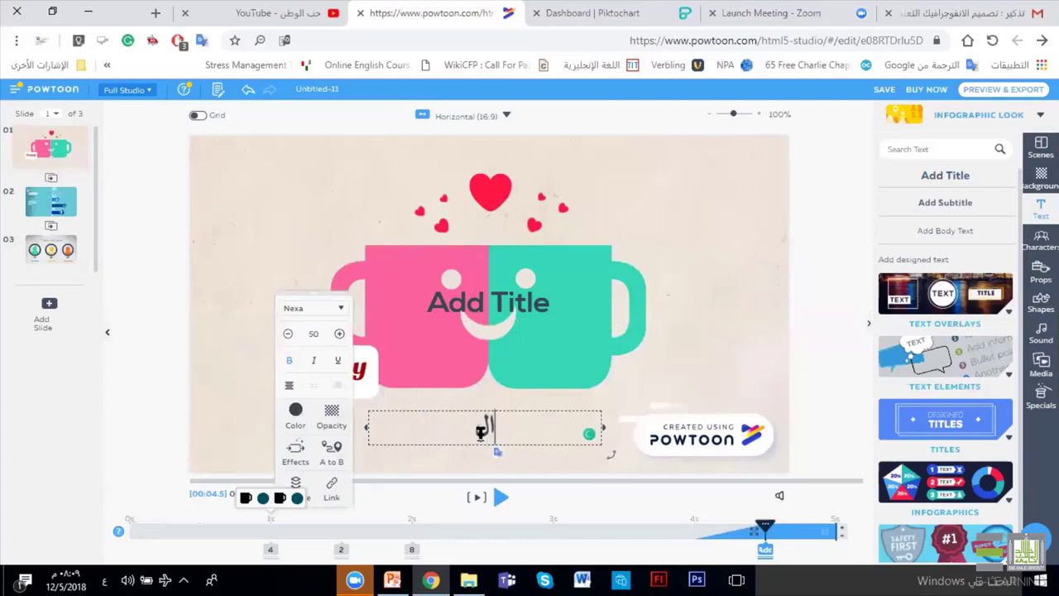
text(تعليم)
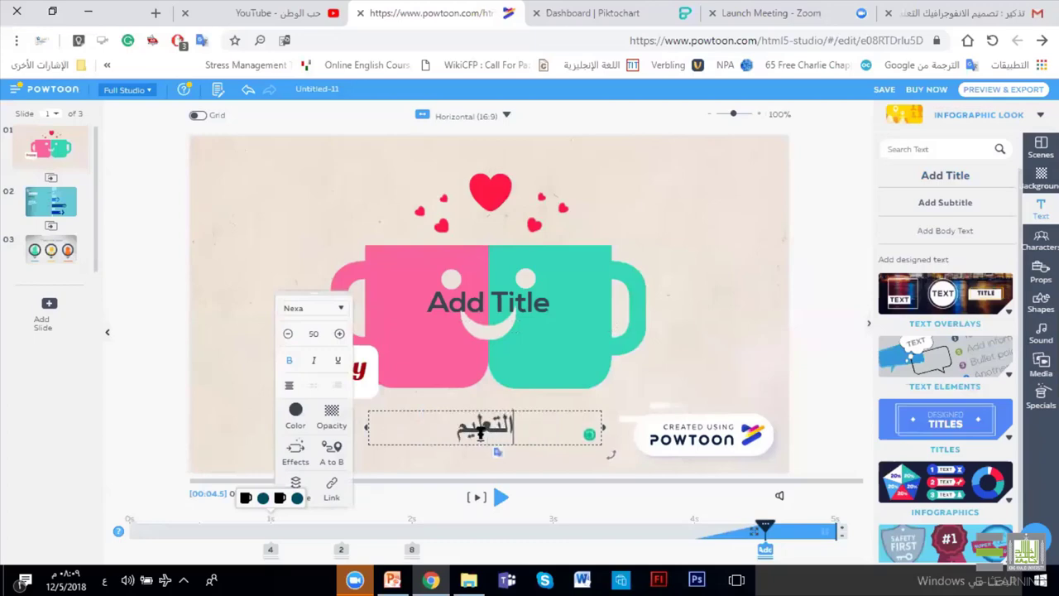
Set the font of the التعليم title to the Arabic font عنوان (Rakkas).
double_click(481, 431)
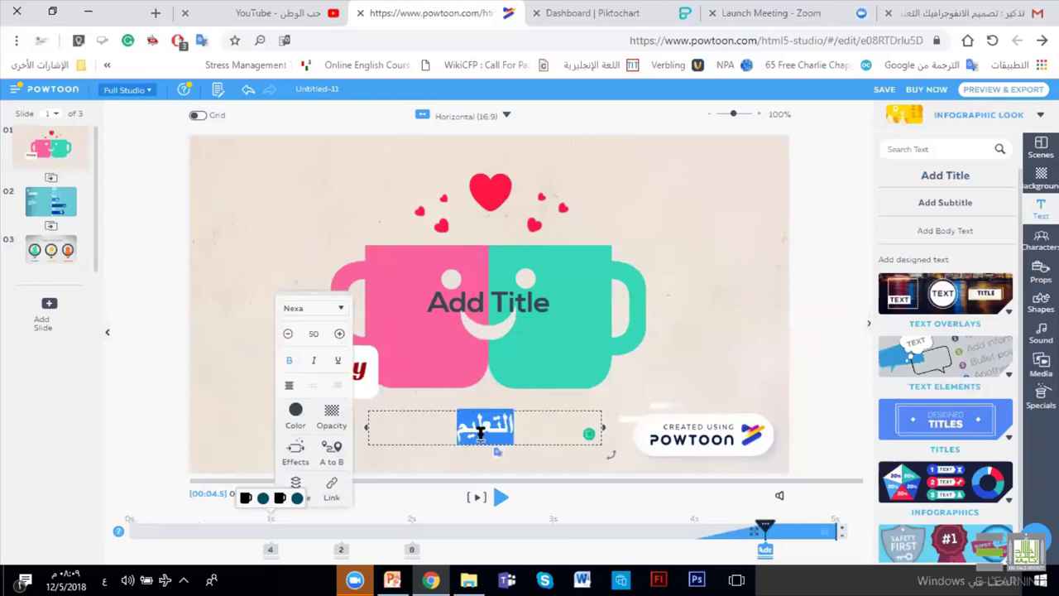
click(341, 309)
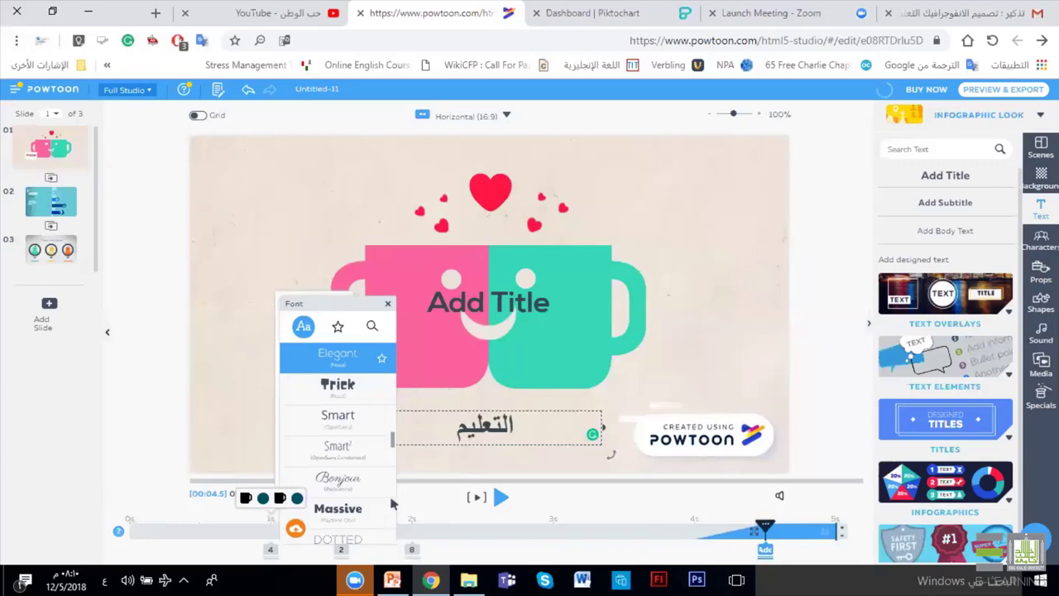
scroll(392, 441, down, 3)
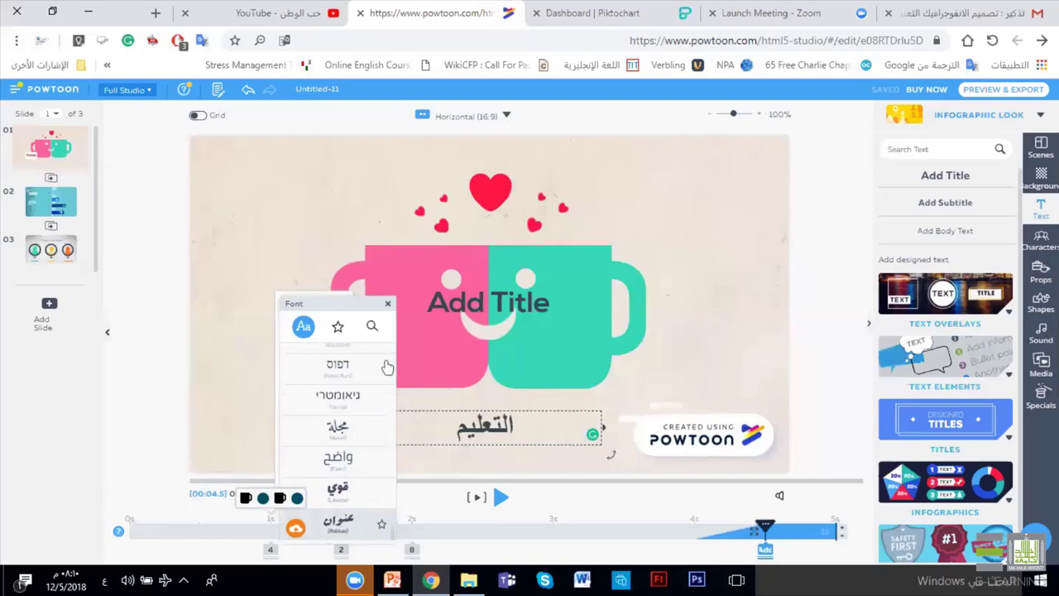
click(445, 436)
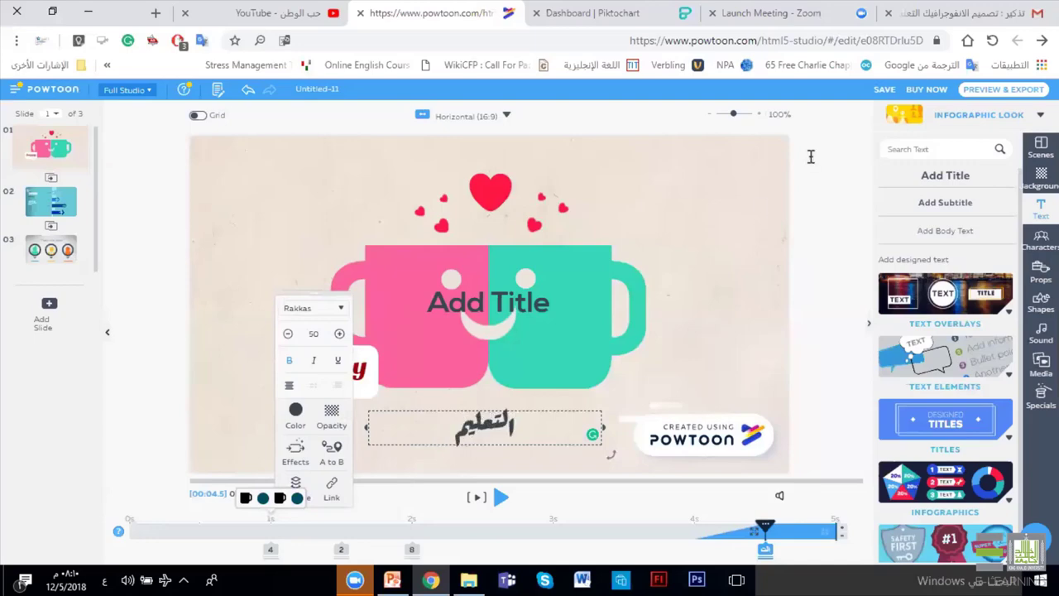
Preview the Powtoon as a movie, and view the options for adding images and videos.
click(1011, 91)
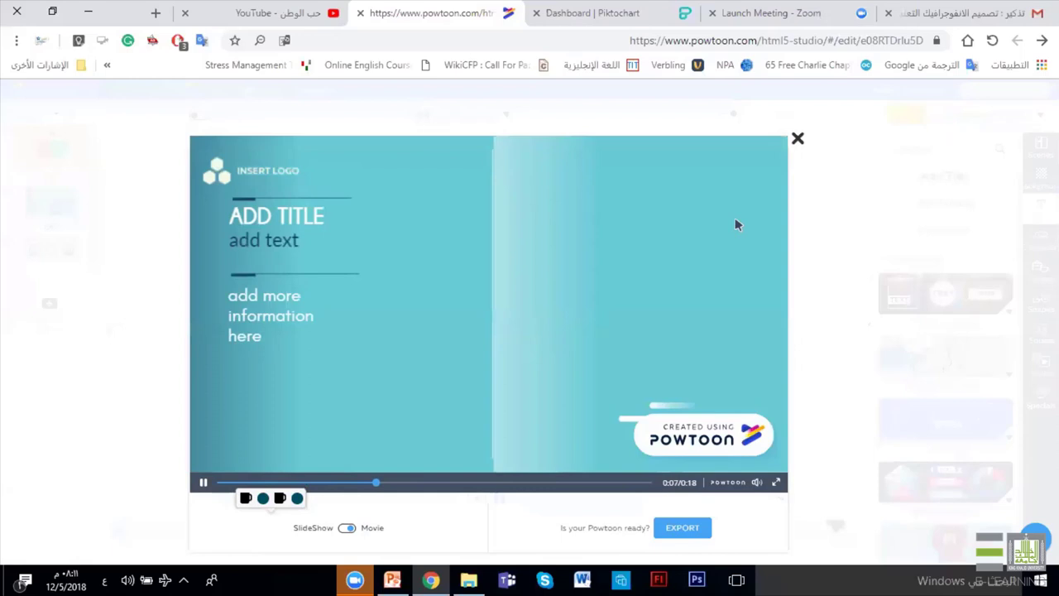
key(Escape)
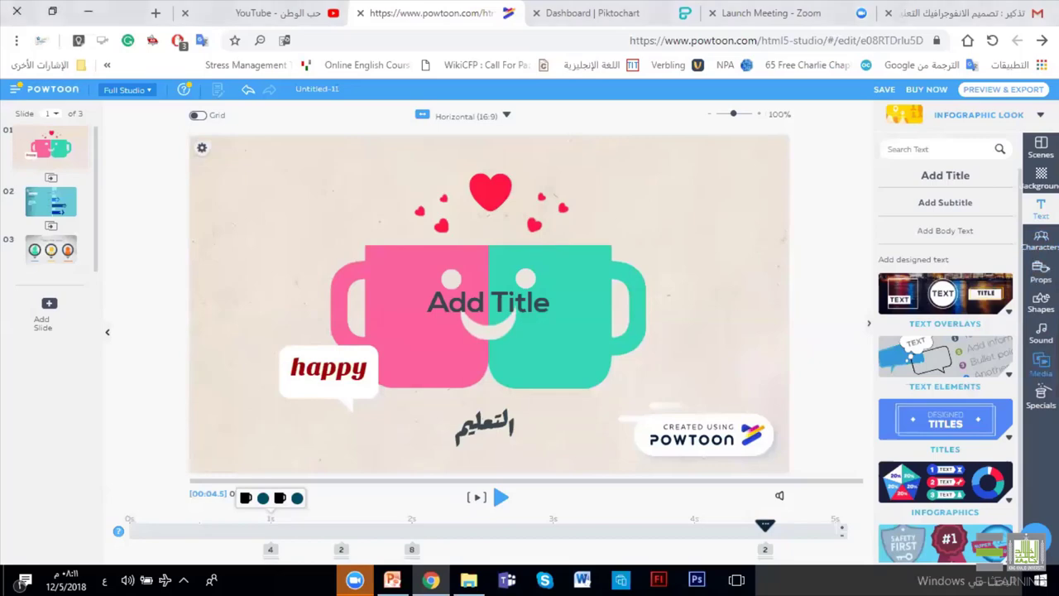
click(1041, 365)
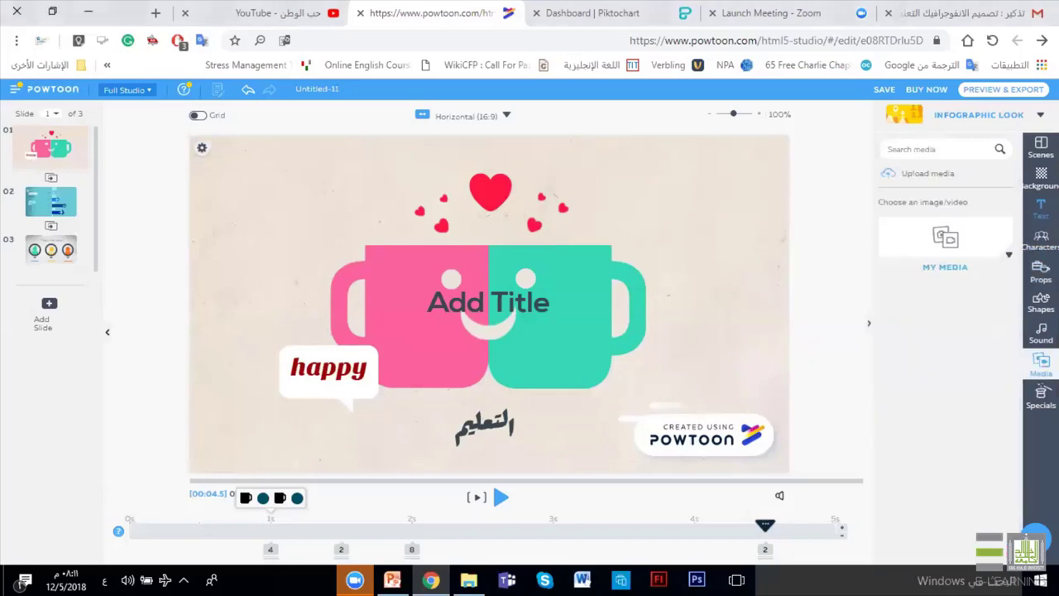
Record a voiceover of about 19 seconds for the entire Powtoon and play the recording back.
click(1041, 331)
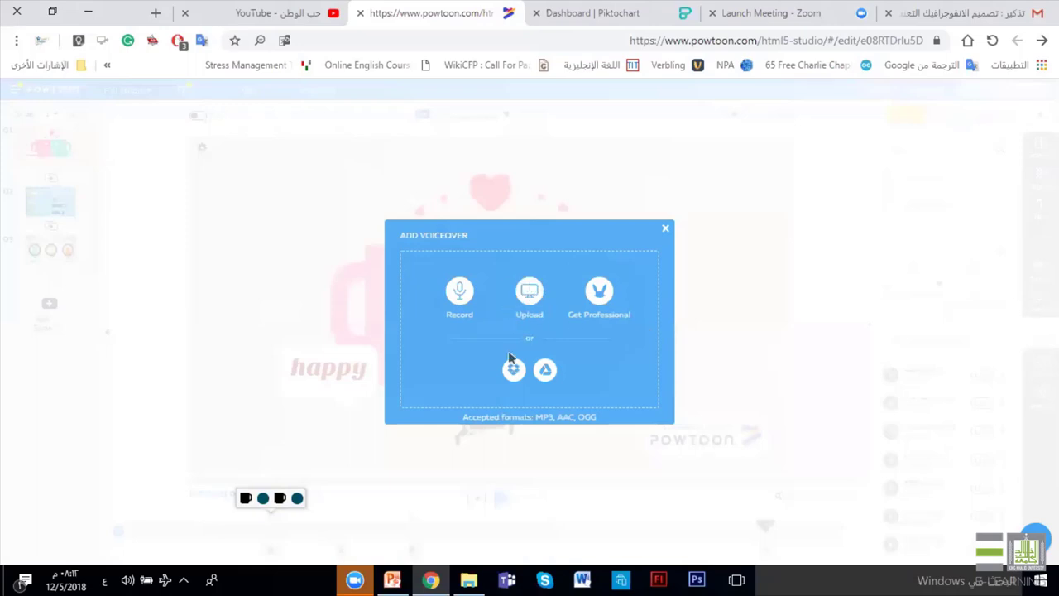
click(460, 293)
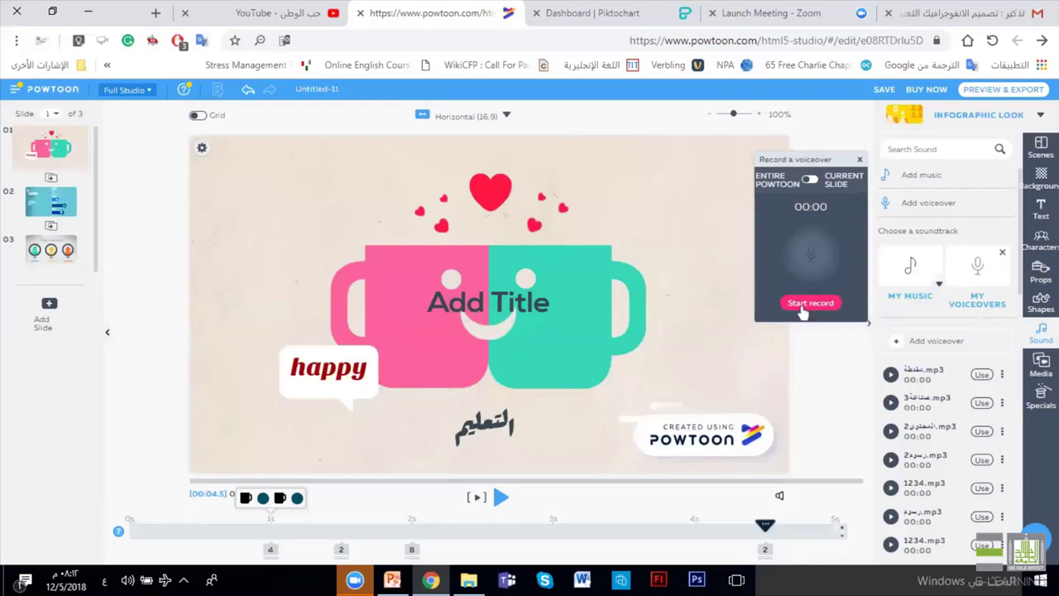
click(801, 306)
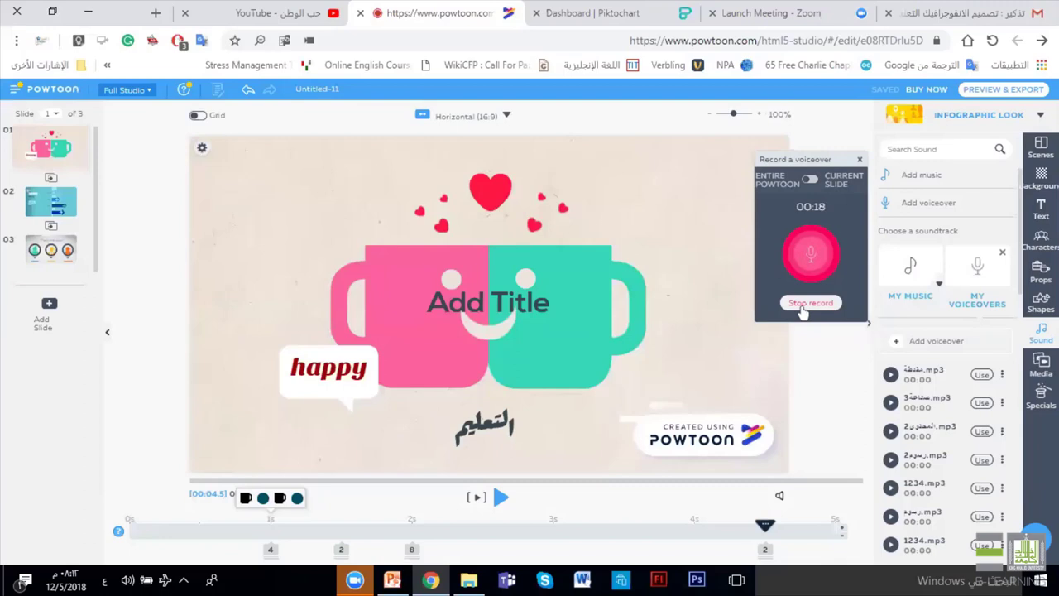
click(803, 304)
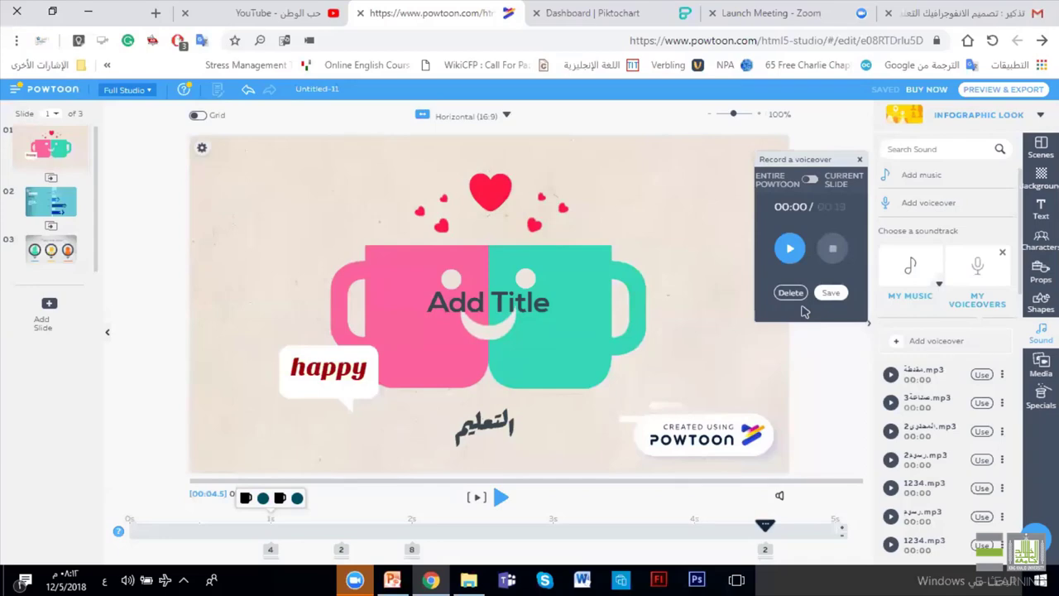
click(790, 250)
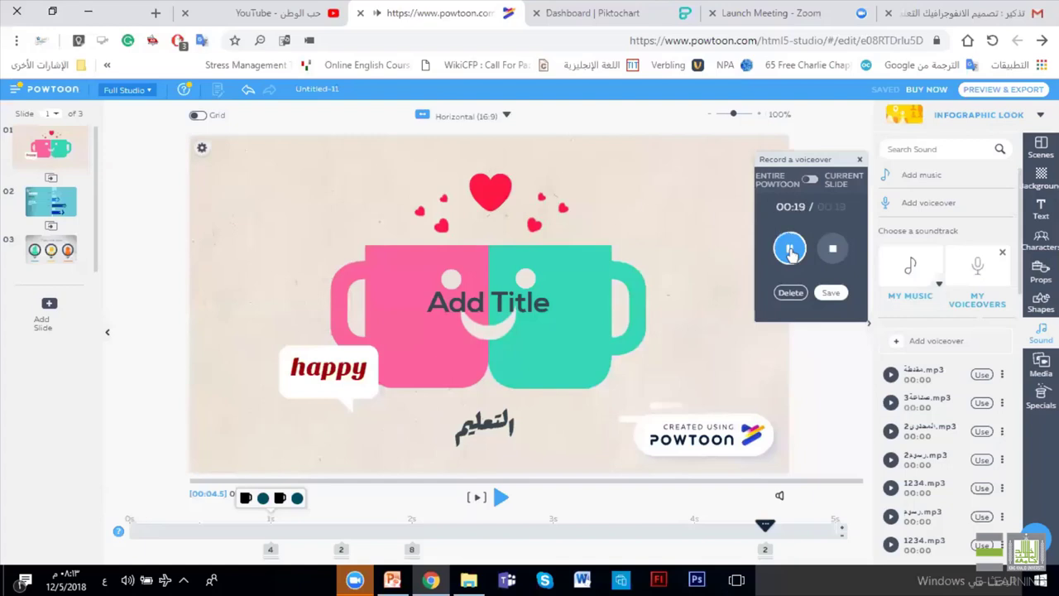
click(790, 250)
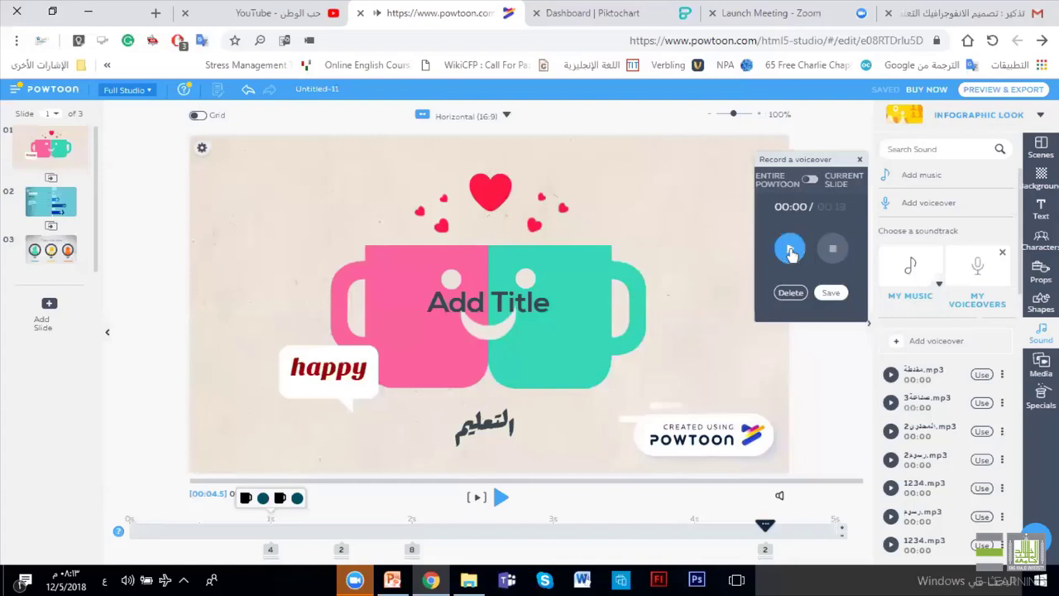
Save the recorded voiceover under the name التعليم and close the sound control for the Powtoon.
click(830, 291)
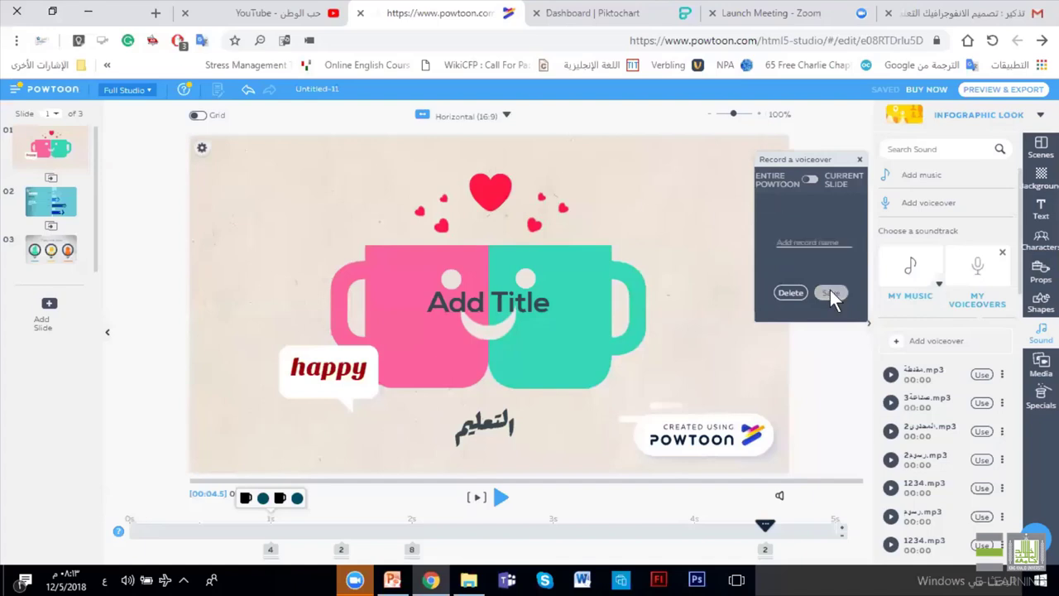
text(ال)
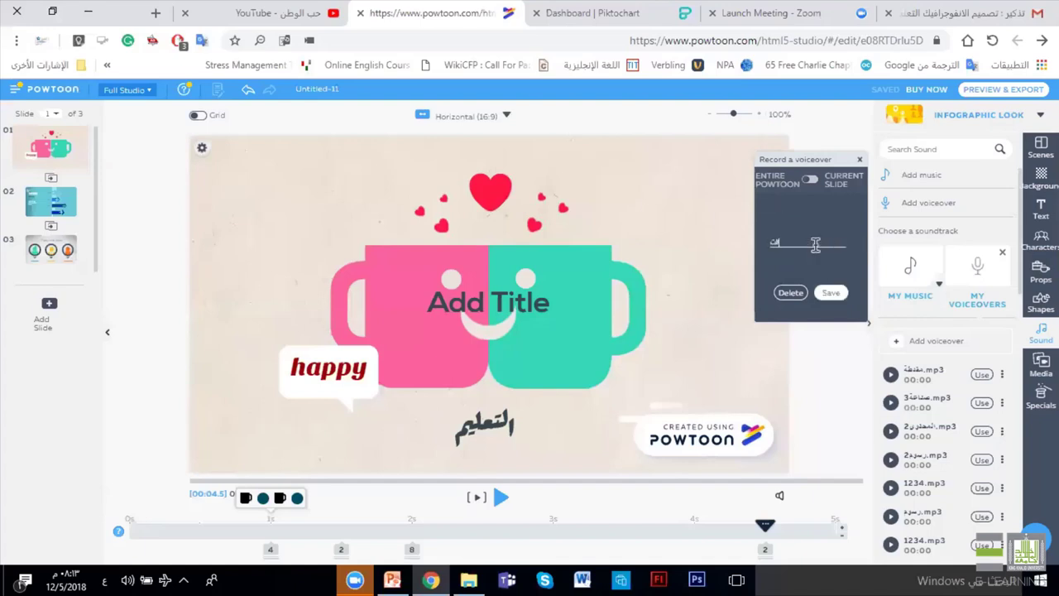
text(تعليم)
click(832, 295)
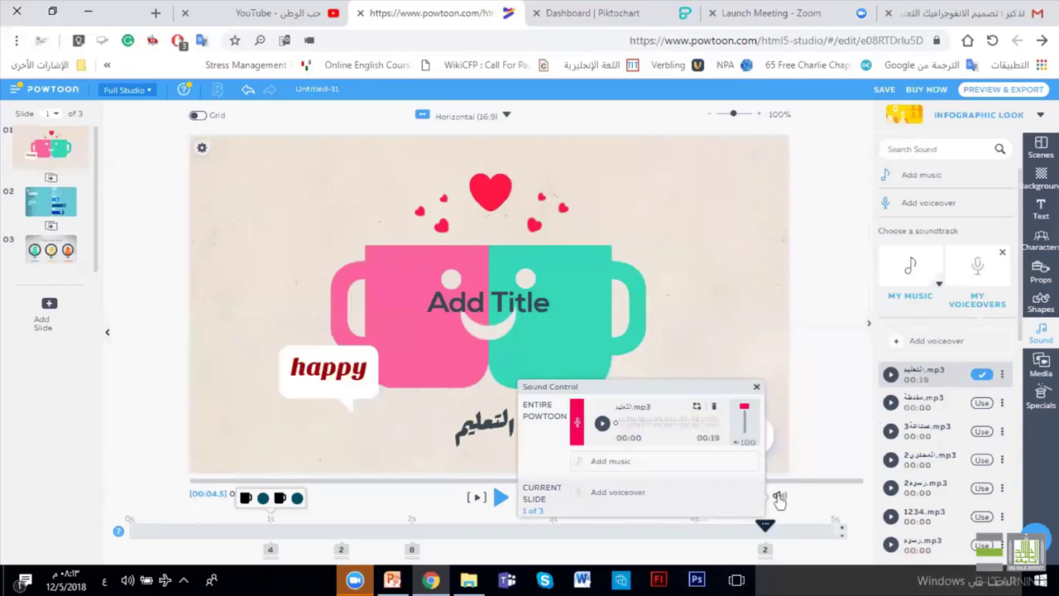
click(606, 464)
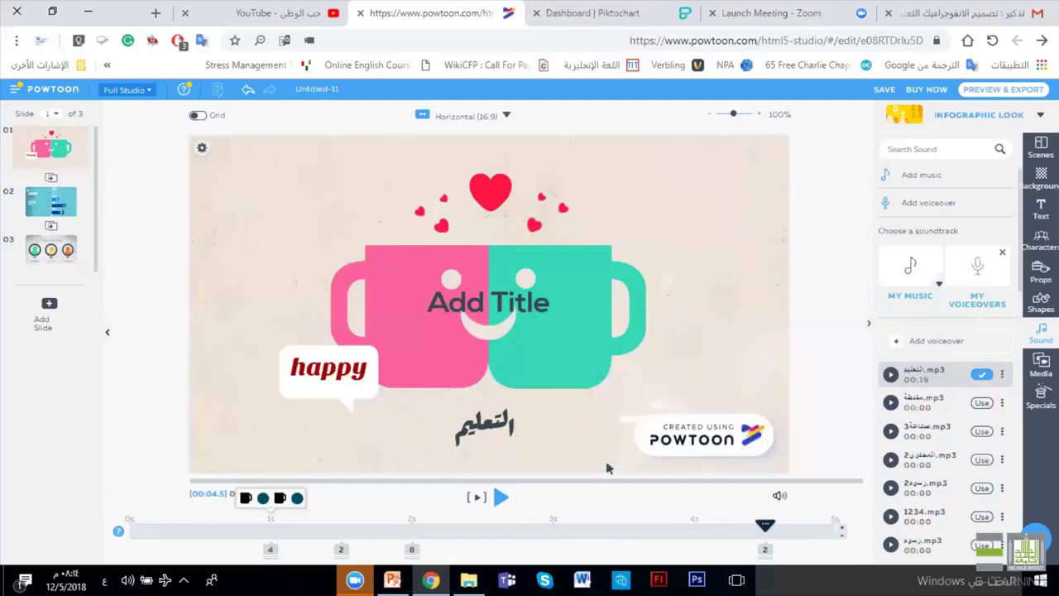
Play the Top Hits track "Can't Stop Happin..." with the system volume lowered, and use it as the soundtrack for the entire Powtoon.
click(911, 273)
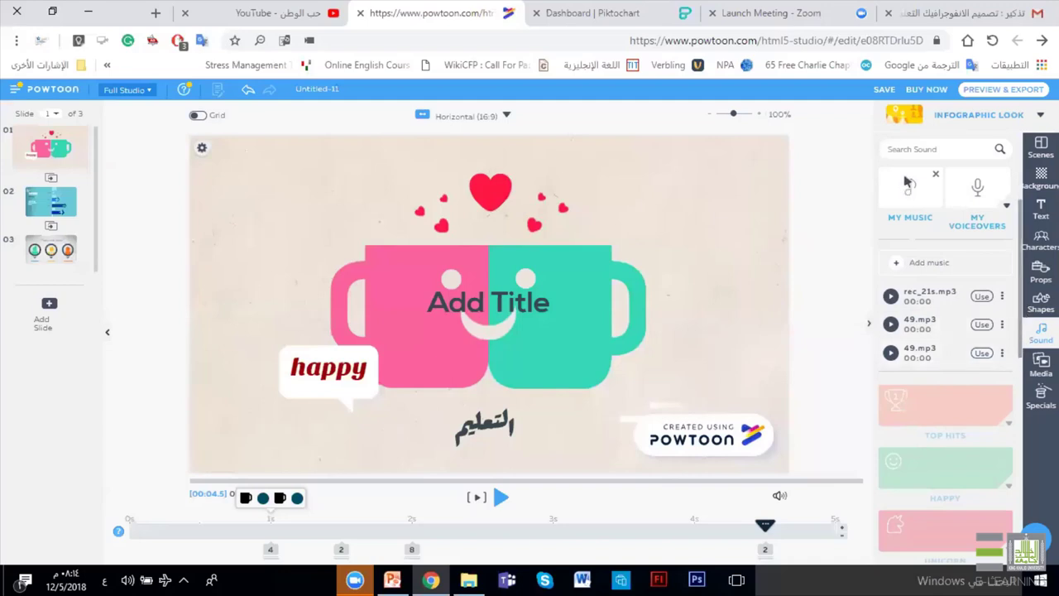
scroll(958, 354, down, 3)
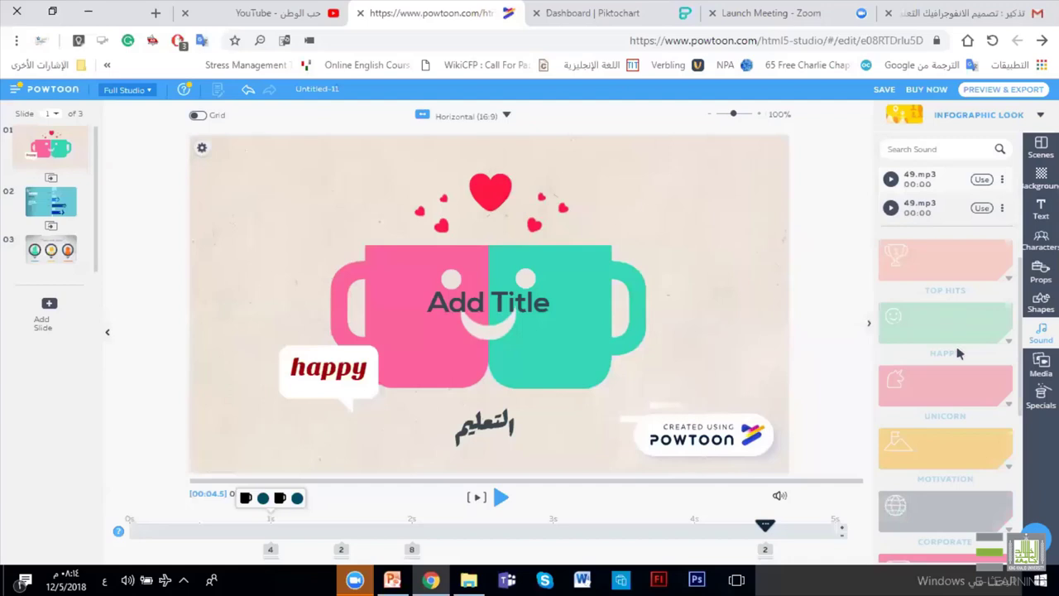
click(949, 267)
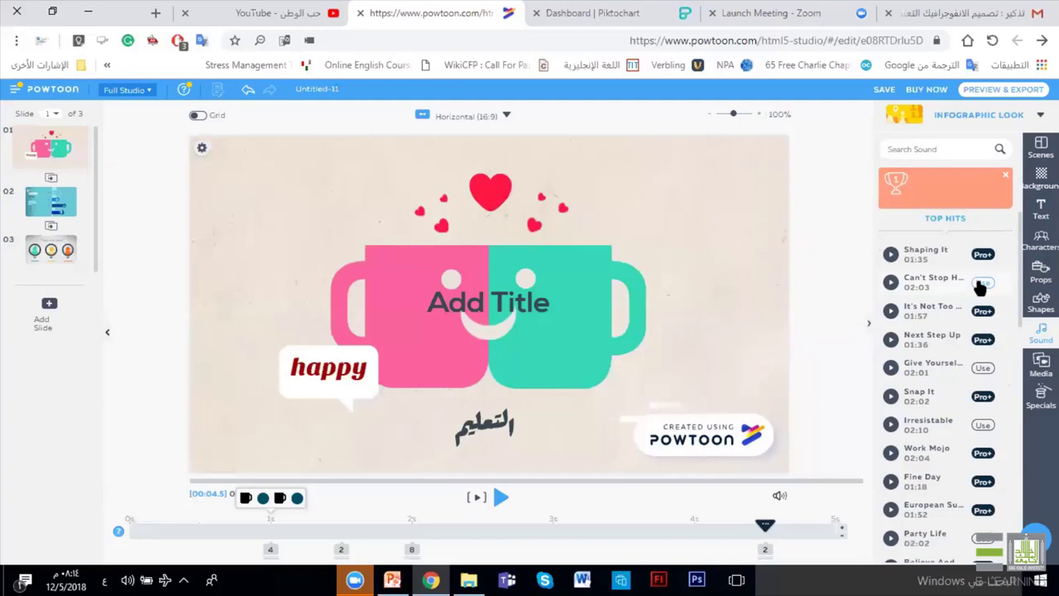
click(891, 283)
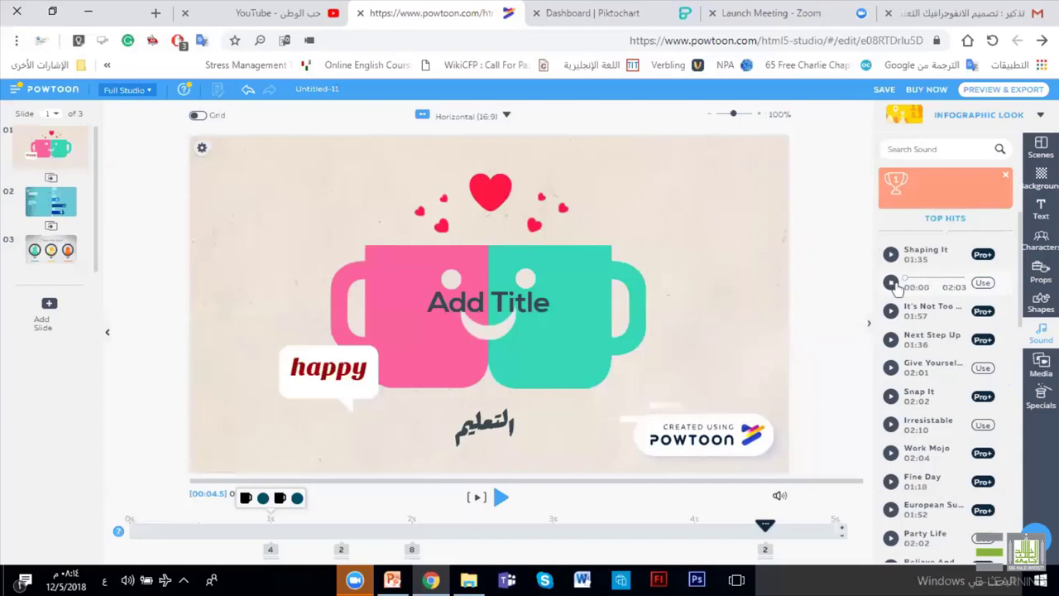
key(XF86AudioLowerVolume)
key(XF86AudioLowerVolume)
key(XF86AudioLowerVolume)
key(XF86AudioLowerVolume)
key(XF86AudioLowerVolume)
key(XF86AudioLowerVolume)
key(XF86AudioLowerVolume)
key(XF86AudioLowerVolume)
key(XF86AudioLowerVolume)
key(XF86AudioLowerVolume)
key(XF86AudioLowerVolume)
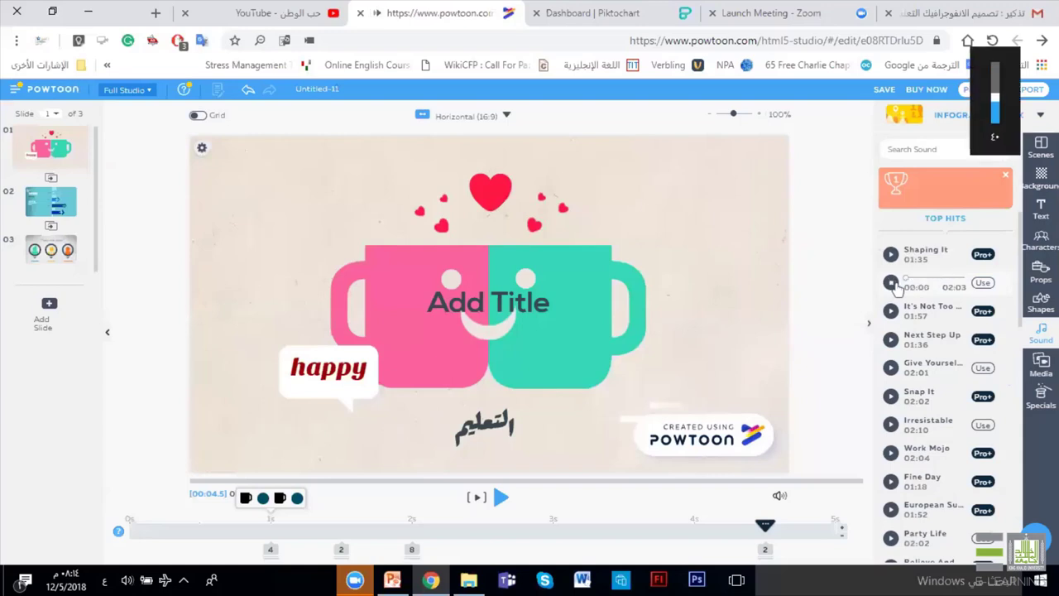
click(982, 284)
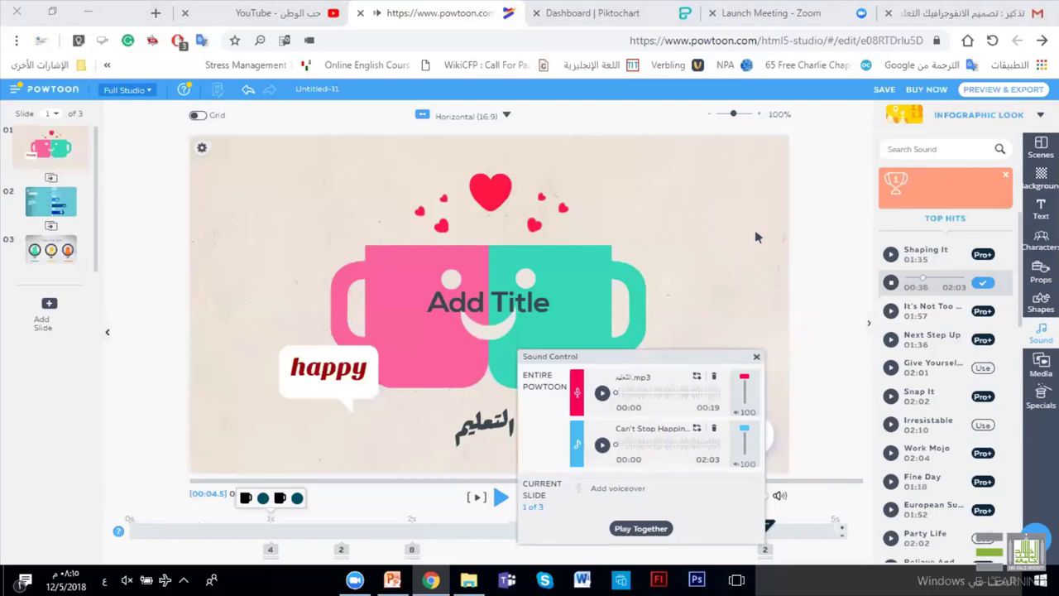
Play the voiceover and soundtrack together, stop them, and set the soundtrack's volume to 37.
click(639, 530)
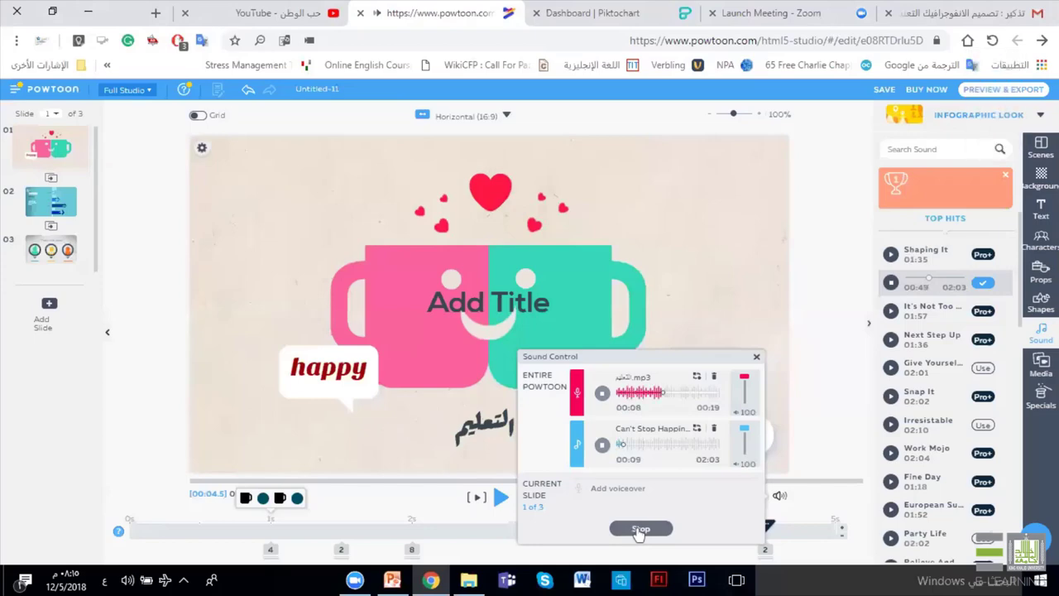
click(640, 530)
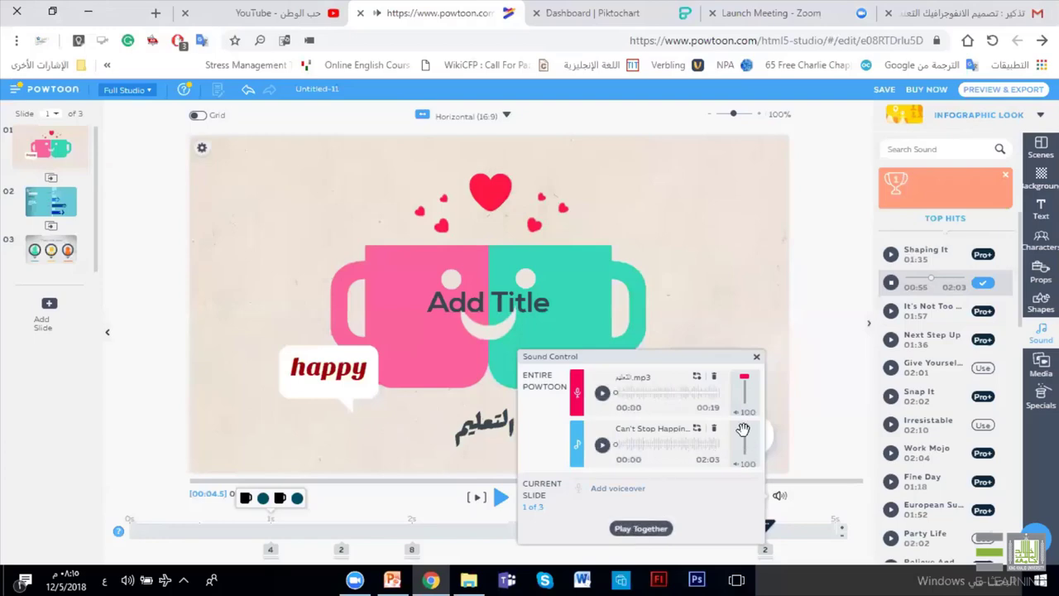
drag(743, 429, 745, 461)
click(744, 446)
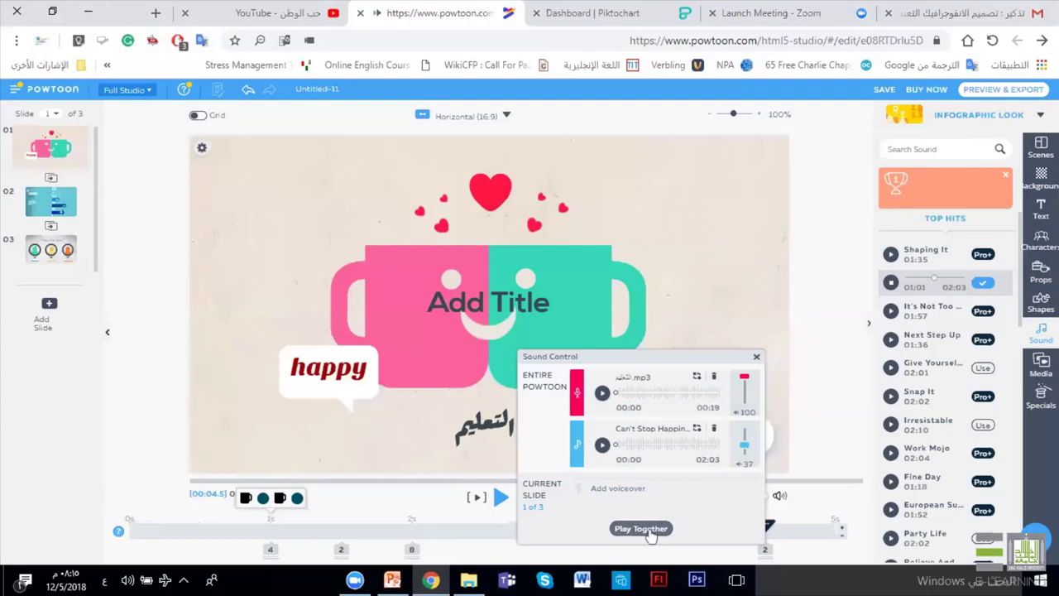
Listen to the voiceover and soundtrack together while adjusting the system volume, and stop the playback.
click(649, 530)
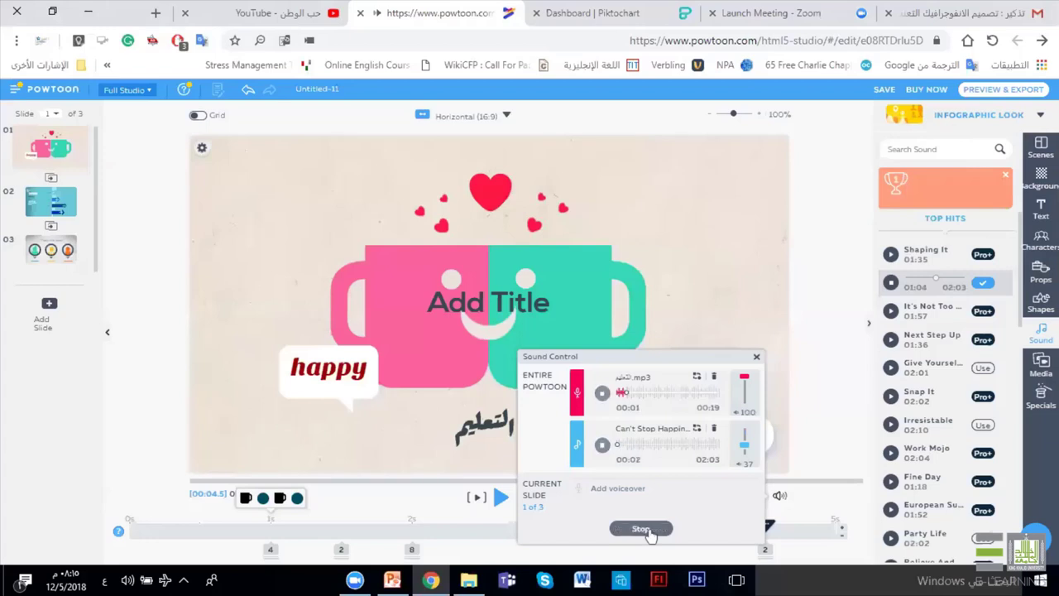
key(XF86AudioRaiseVolume)
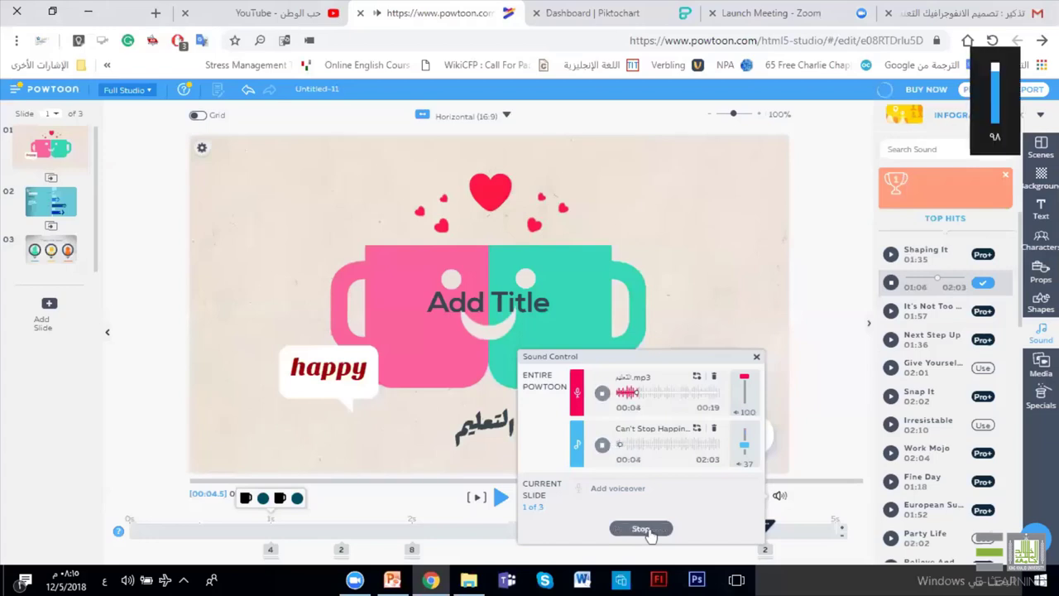
key(XF86AudioLowerVolume)
key(XF86AudioLowerVolume)
key(XF86AudioLowerVolume)
key(XF86AudioLowerVolume)
key(XF86AudioLowerVolume)
key(XF86AudioLowerVolume)
key(XF86AudioLowerVolume)
key(XF86AudioLowerVolume)
key(XF86AudioLowerVolume)
key(XF86AudioLowerVolume)
key(XF86AudioLowerVolume)
key(XF86AudioLowerVolume)
key(XF86AudioLowerVolume)
key(XF86AudioLowerVolume)
key(XF86AudioLowerVolume)
key(XF86AudioLowerVolume)
key(XF86AudioLowerVolume)
key(XF86AudioLowerVolume)
key(XF86AudioLowerVolume)
key(XF86AudioLowerVolume)
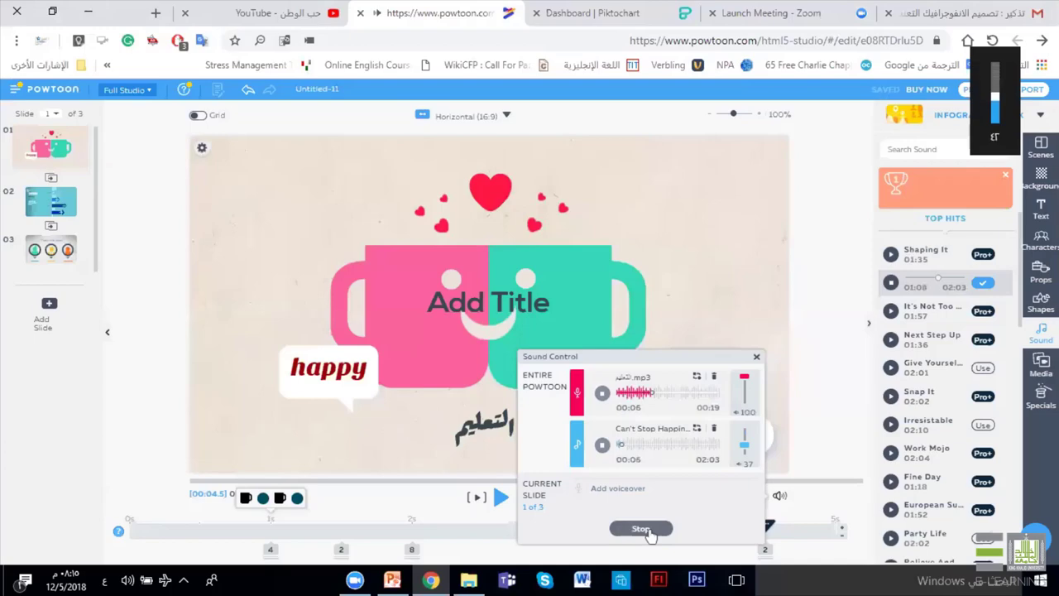
key(XF86AudioLowerVolume)
key(XF86AudioLowerVolume)
key(XF86AudioLowerVolume)
key(XF86AudioLowerVolume)
key(XF86AudioLowerVolume)
key(XF86AudioLowerVolume)
key(XF86AudioLowerVolume)
key(XF86AudioLowerVolume)
key(XF86AudioLowerVolume)
key(XF86AudioLowerVolume)
key(XF86AudioLowerVolume)
key(XF86AudioLowerVolume)
key(XF86AudioLowerVolume)
key(XF86AudioLowerVolume)
key(XF86AudioLowerVolume)
key(XF86AudioLowerVolume)
key(XF86AudioLowerVolume)
key(XF86AudioLowerVolume)
key(XF86AudioLowerVolume)
key(XF86AudioLowerVolume)
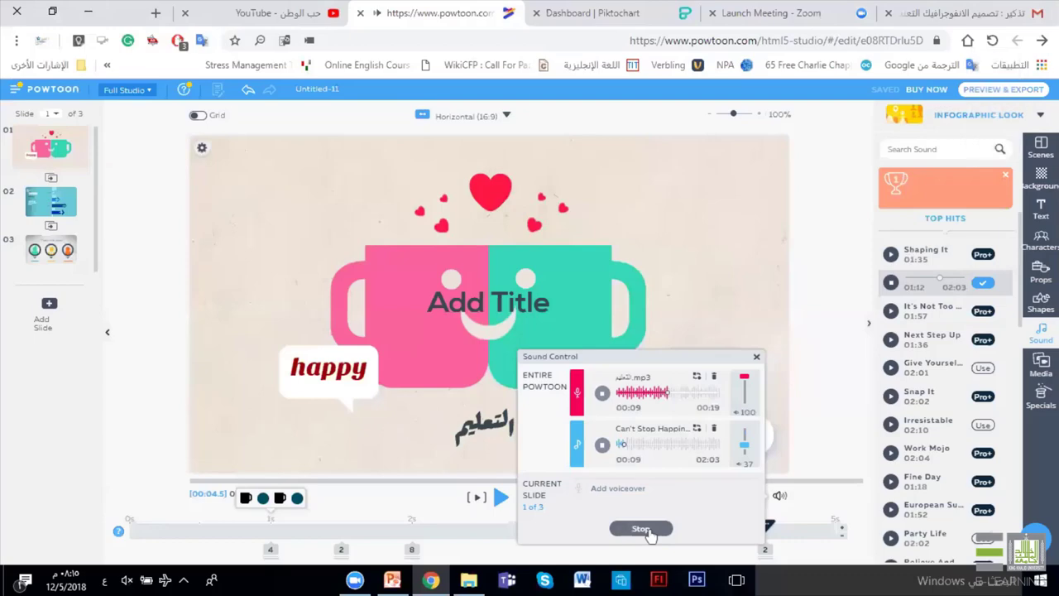
click(650, 533)
Replay both sounds with the system volume raised, setting the voiceover's volume to 41 and the soundtrack's to 0, and stop the playback.
click(650, 529)
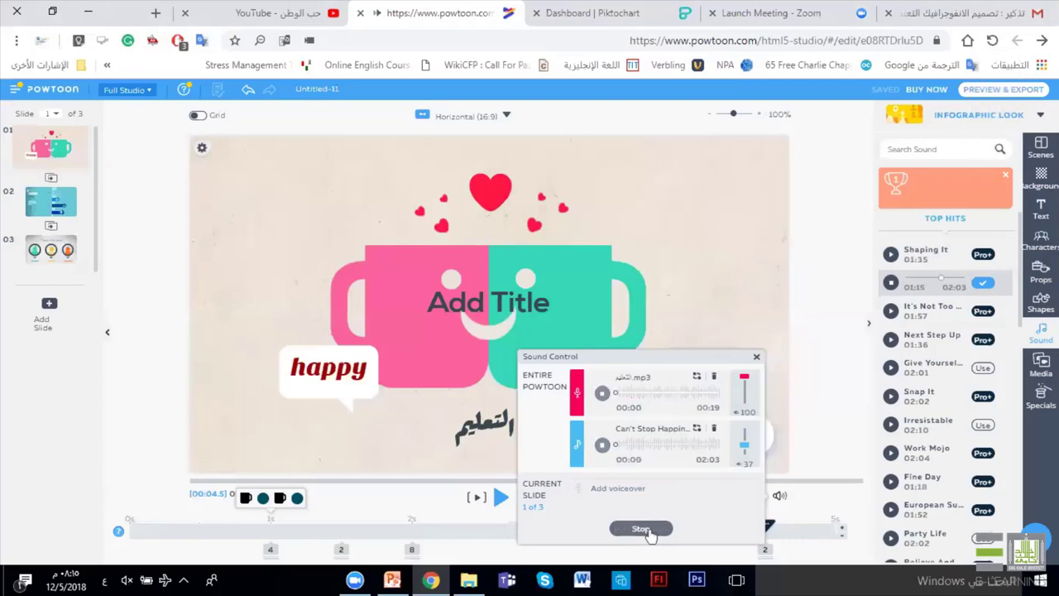
key(XF86AudioRaiseVolume)
key(XF86AudioRaiseVolume)
key(XF86AudioRaiseVolume)
key(XF86AudioRaiseVolume)
key(XF86AudioRaiseVolume)
key(XF86AudioRaiseVolume)
key(XF86AudioRaiseVolume)
key(XF86AudioRaiseVolume)
key(XF86AudioRaiseVolume)
key(XF86AudioRaiseVolume)
key(XF86AudioRaiseVolume)
key(XF86AudioRaiseVolume)
key(XF86AudioRaiseVolume)
key(XF86AudioRaiseVolume)
key(XF86AudioRaiseVolume)
key(XF86AudioRaiseVolume)
key(XF86AudioRaiseVolume)
key(XF86AudioRaiseVolume)
key(XF86AudioRaiseVolume)
key(XF86AudioRaiseVolume)
key(XF86AudioRaiseVolume)
key(XF86AudioRaiseVolume)
key(XF86AudioRaiseVolume)
key(XF86AudioRaiseVolume)
key(XF86AudioRaiseVolume)
key(XF86AudioRaiseVolume)
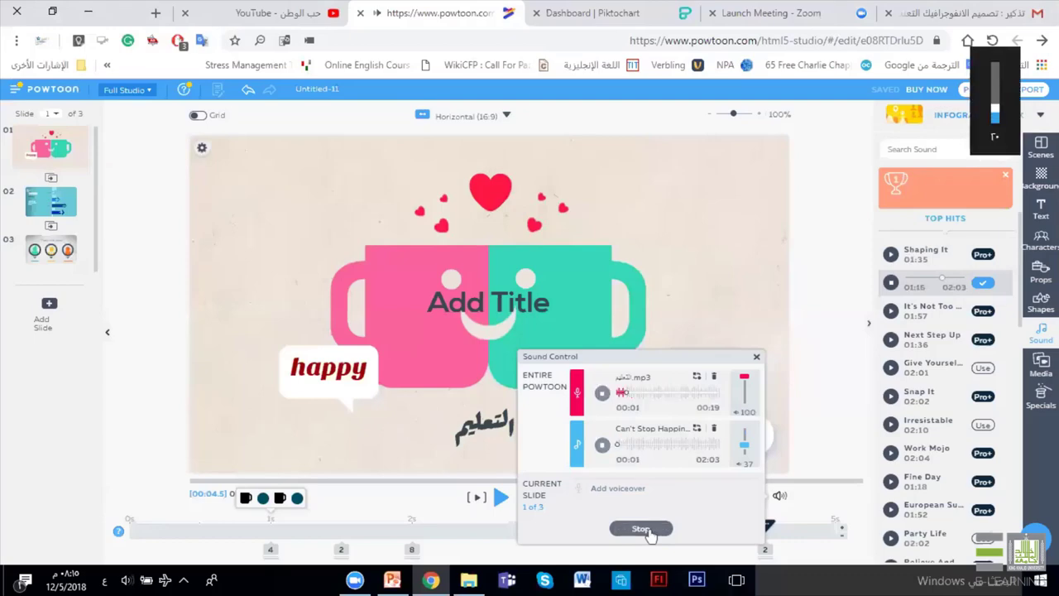
key(XF86AudioRaiseVolume)
key(XF86AudioRaiseVolume)
key(XF86AudioRaiseVolume)
key(XF86AudioRaiseVolume)
key(XF86AudioRaiseVolume)
key(XF86AudioRaiseVolume)
key(XF86AudioRaiseVolume)
key(XF86AudioRaiseVolume)
key(XF86AudioRaiseVolume)
key(XF86AudioRaiseVolume)
key(XF86AudioRaiseVolume)
key(XF86AudioRaiseVolume)
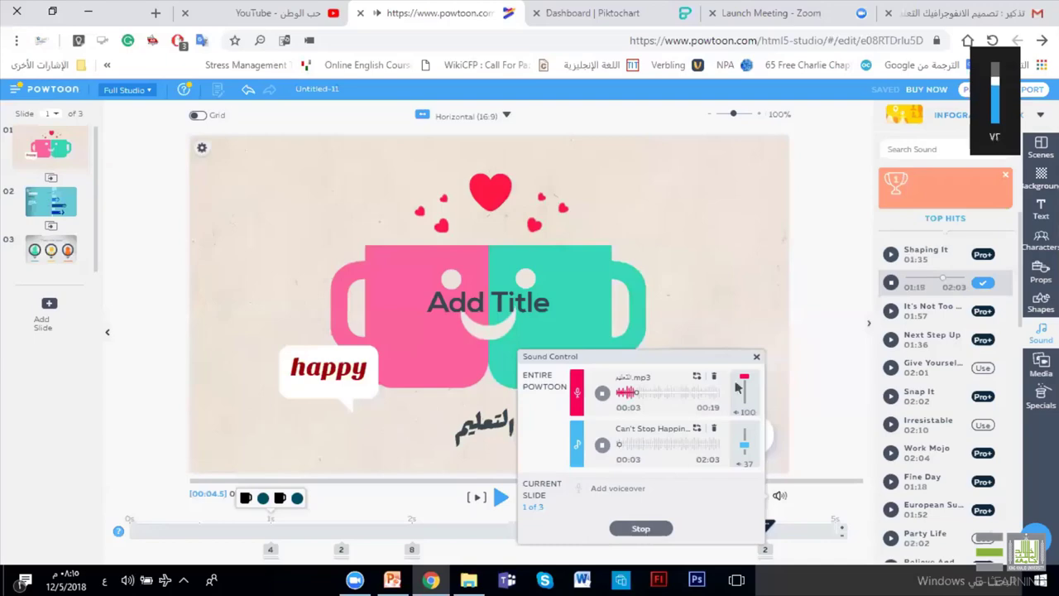
drag(747, 397, 745, 386)
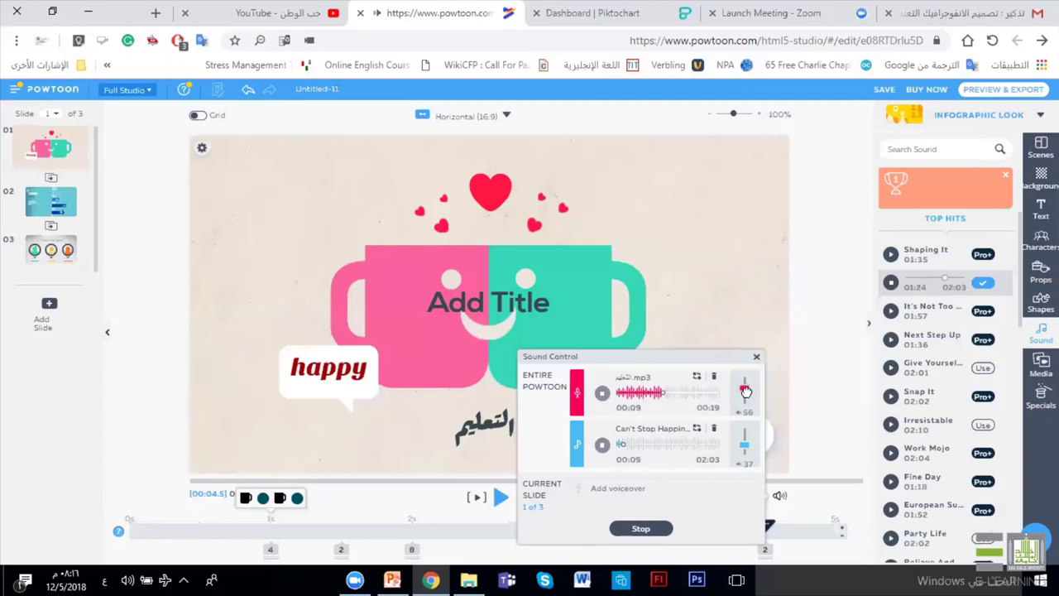
click(744, 459)
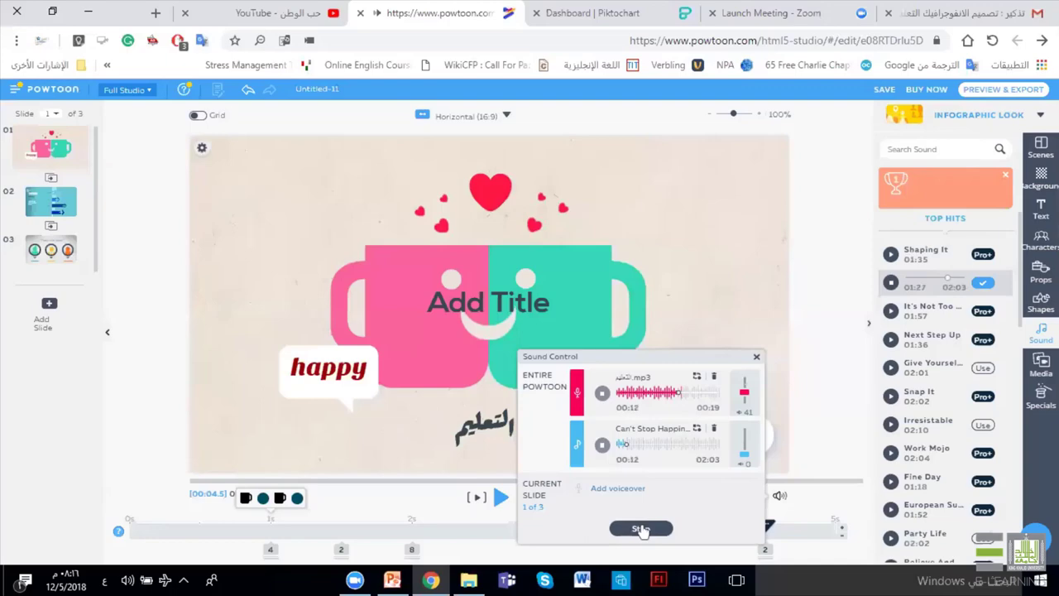
click(642, 529)
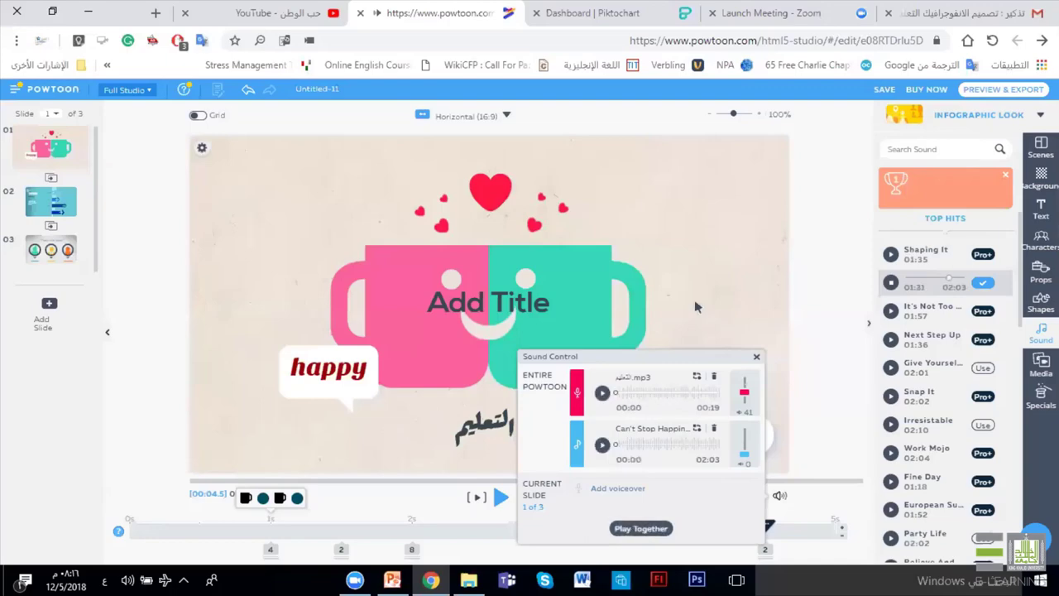
Lower the system volume, and set the soundtrack's volume to 25 and the voiceover's volume to 100.
key(XF86AudioRaiseVolume)
key(XF86AudioLowerVolume)
key(XF86AudioLowerVolume)
key(XF86AudioLowerVolume)
key(XF86AudioLowerVolume)
key(XF86AudioLowerVolume)
key(XF86AudioLowerVolume)
key(XF86AudioLowerVolume)
key(XF86AudioLowerVolume)
key(XF86AudioLowerVolume)
key(XF86AudioLowerVolume)
key(XF86AudioLowerVolume)
key(XF86AudioLowerVolume)
key(XF86AudioLowerVolume)
key(XF86AudioLowerVolume)
key(XF86AudioLowerVolume)
key(XF86AudioLowerVolume)
key(XF86AudioLowerVolume)
key(XF86AudioLowerVolume)
key(XF86AudioLowerVolume)
key(XF86AudioLowerVolume)
drag(742, 456, 744, 448)
drag(744, 392, 744, 373)
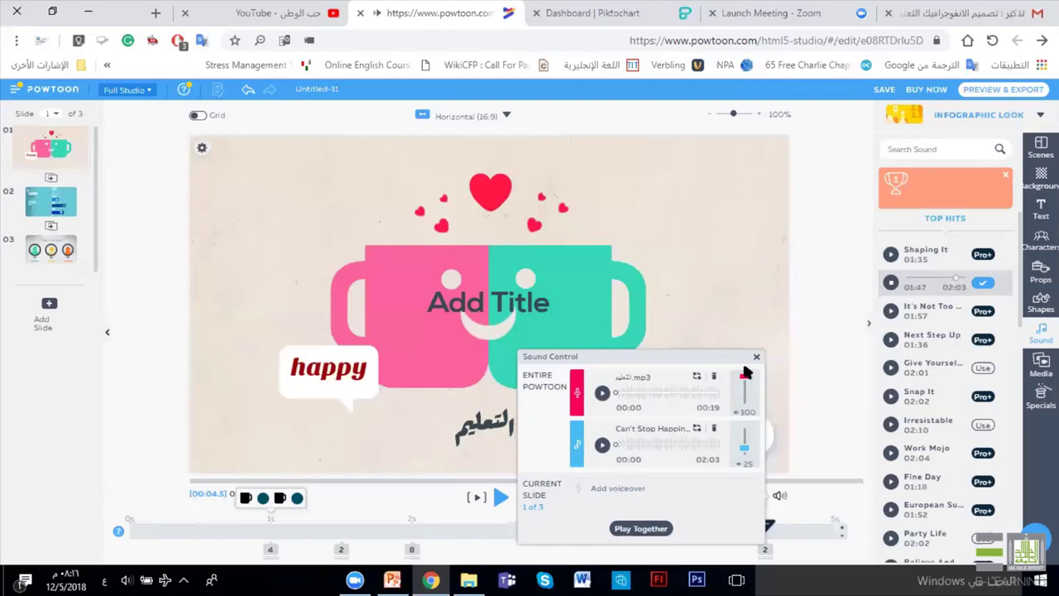
Preview the whole Powtoon with its voiceover and soundtrack, adjusting the system volume during playback, and close the preview.
click(995, 95)
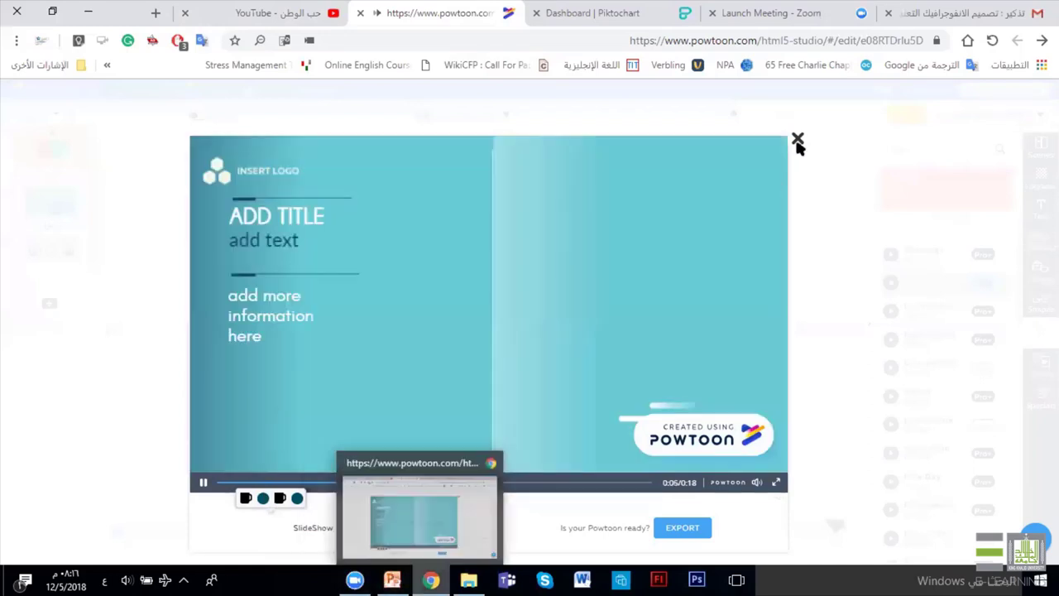
key(XF86AudioLowerVolume)
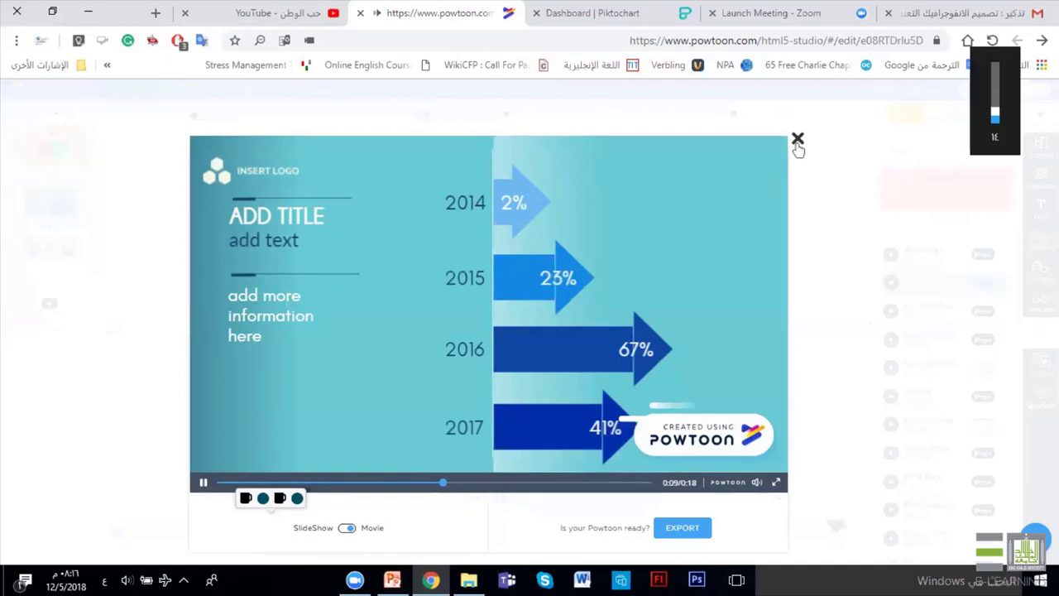
key(XF86AudioRaiseVolume)
key(XF86AudioRaiseVolume)
key(XF86AudioRaiseVolume)
key(XF86AudioRaiseVolume)
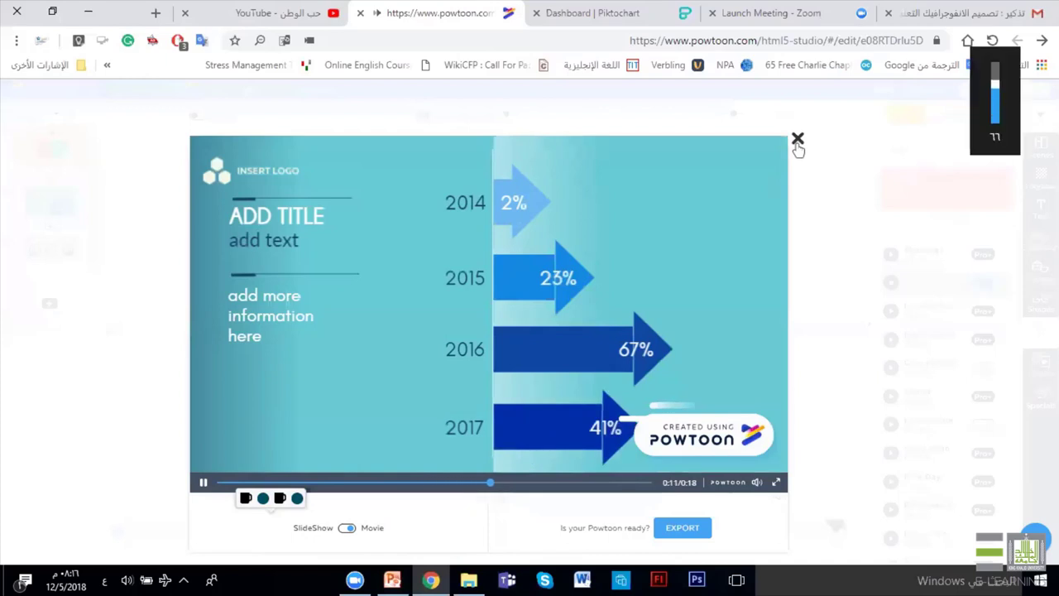
key(XF86AudioRaiseVolume)
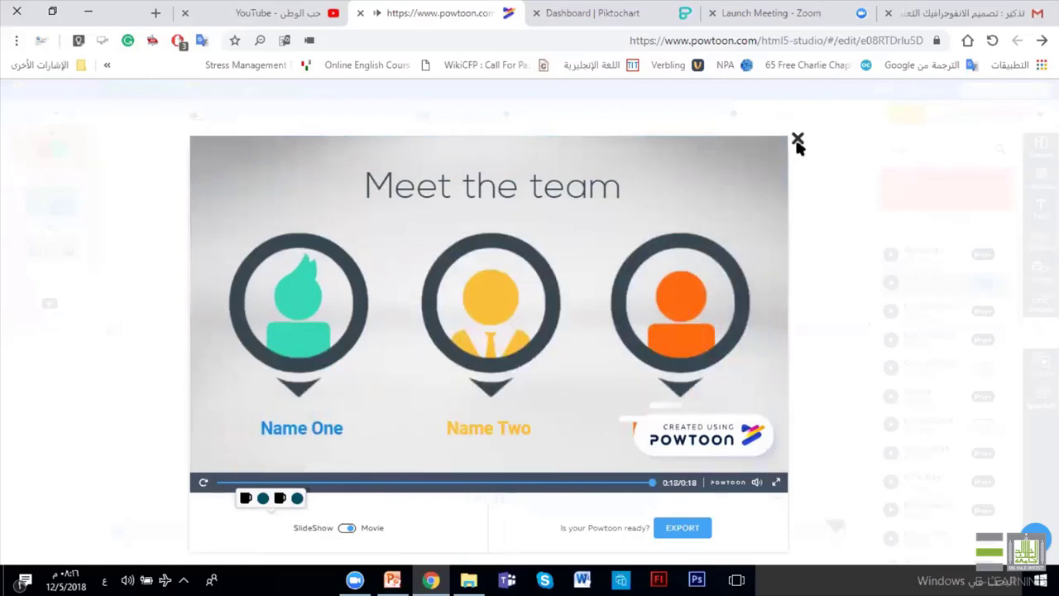
click(797, 141)
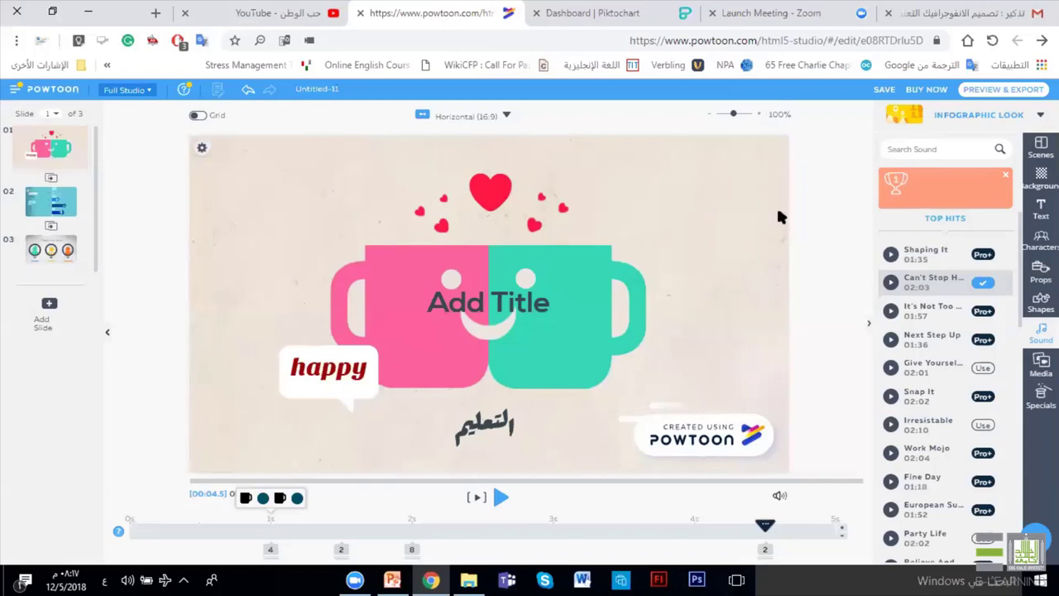
Preview the Powtoon again in SlideShow and Movie modes, and open its export options.
click(993, 94)
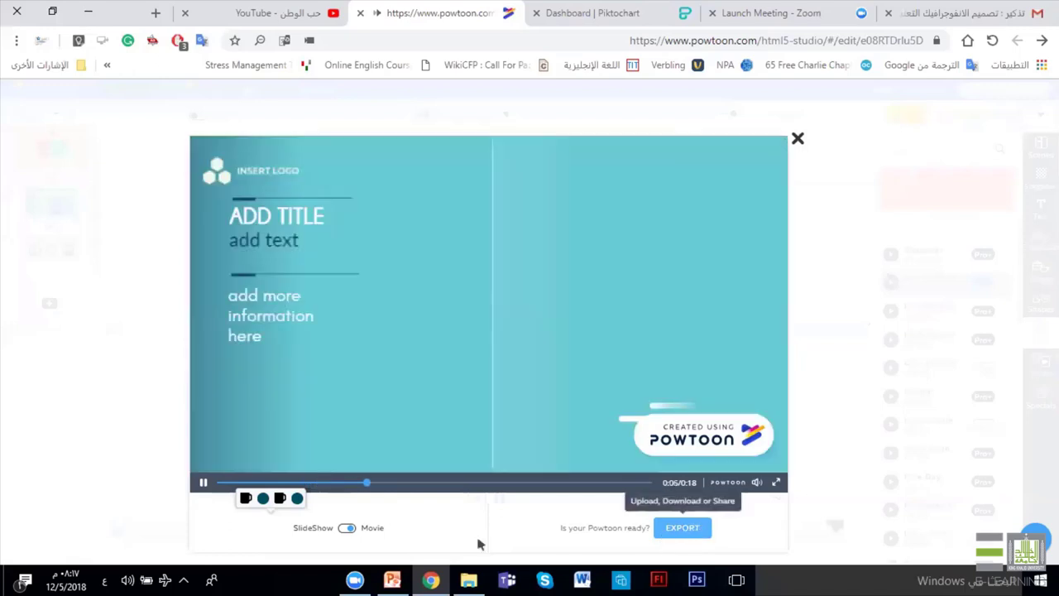
click(346, 530)
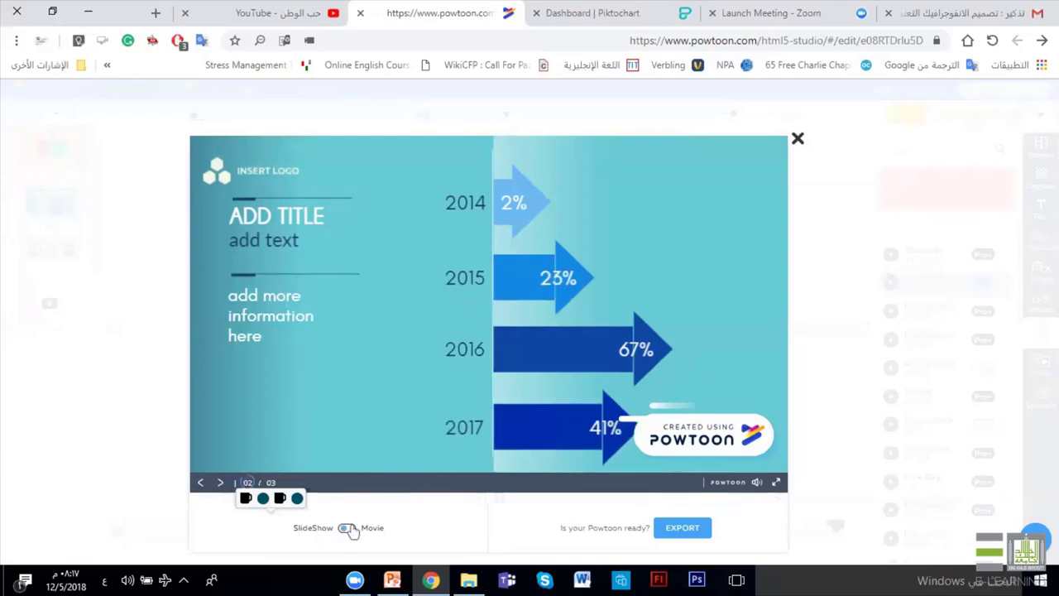
click(347, 529)
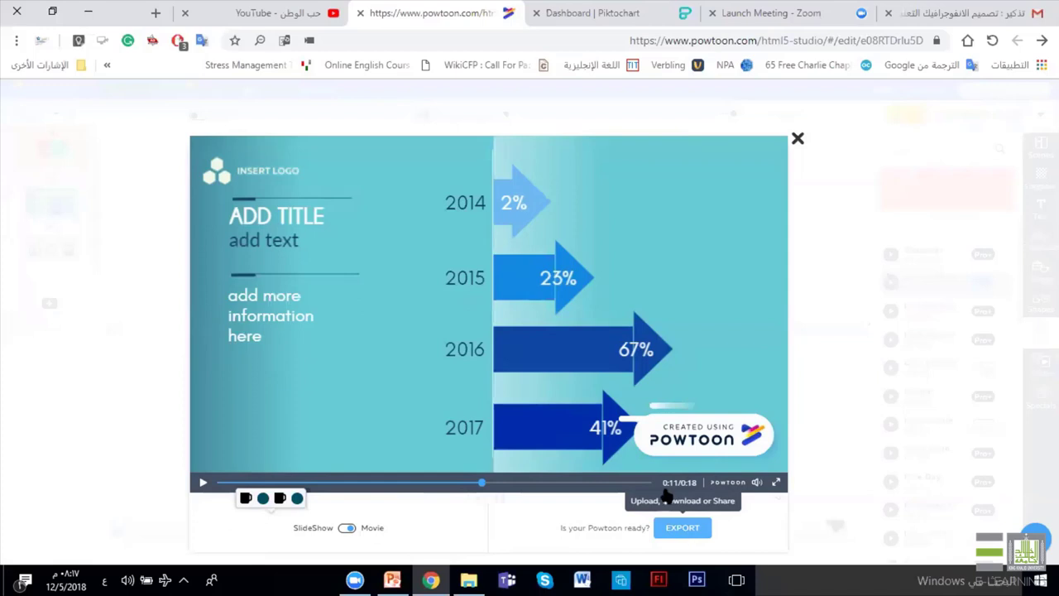
key(Escape)
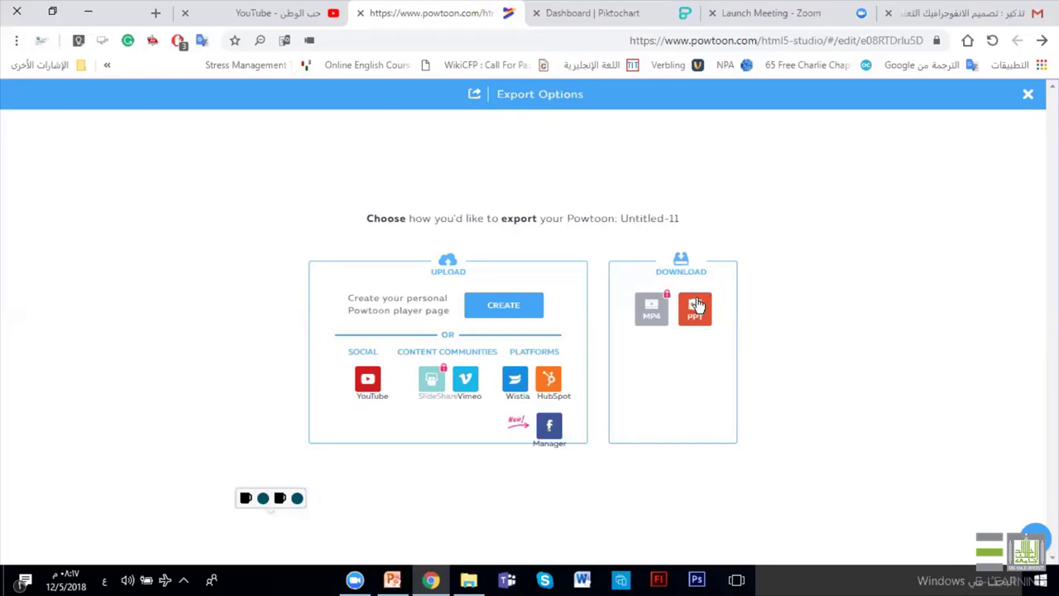
Start a YouTube upload, view the Google account chooser for adding another account, and close it without choosing one.
click(369, 379)
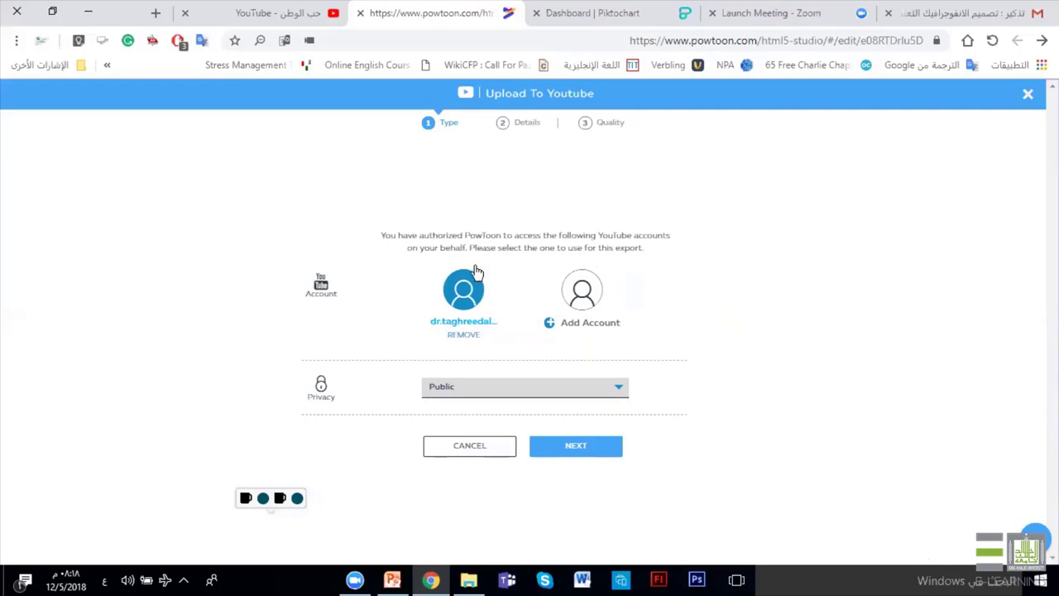
click(572, 304)
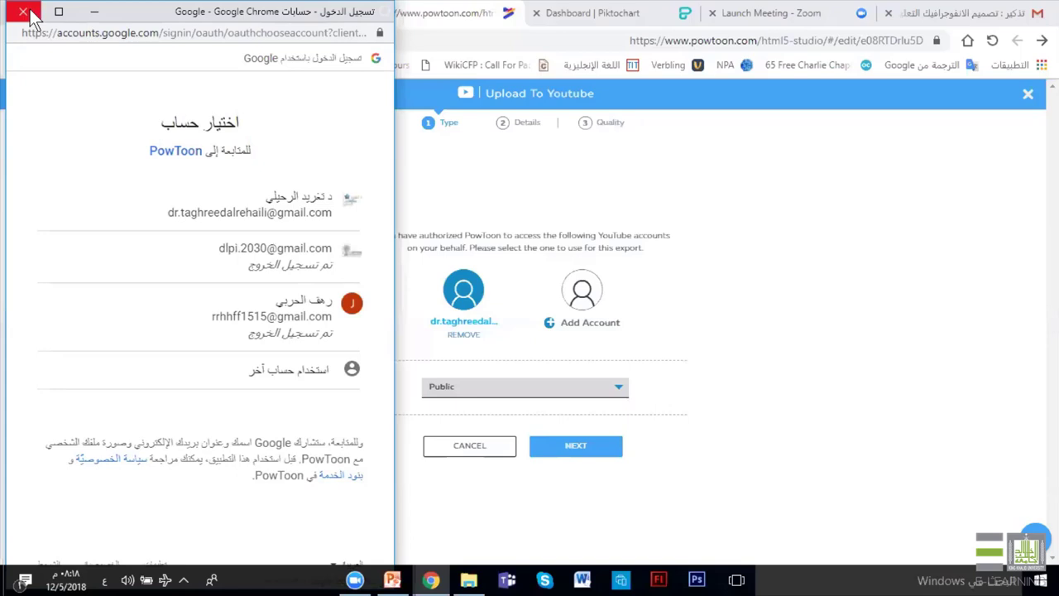
click(25, 11)
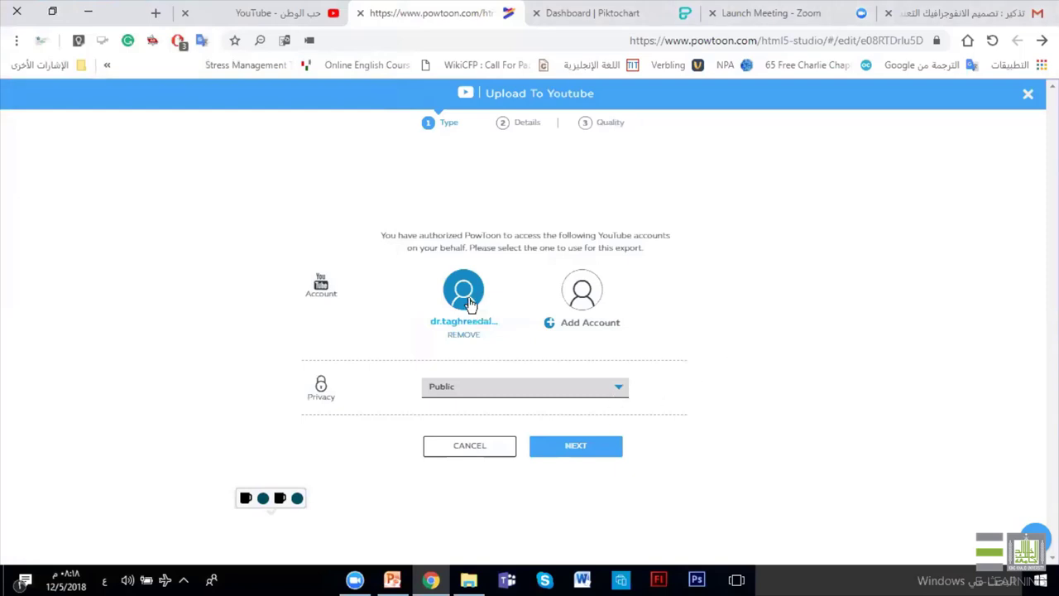
View the privacy choices for the YouTube upload and select Public.
click(540, 444)
click(585, 452)
click(586, 450)
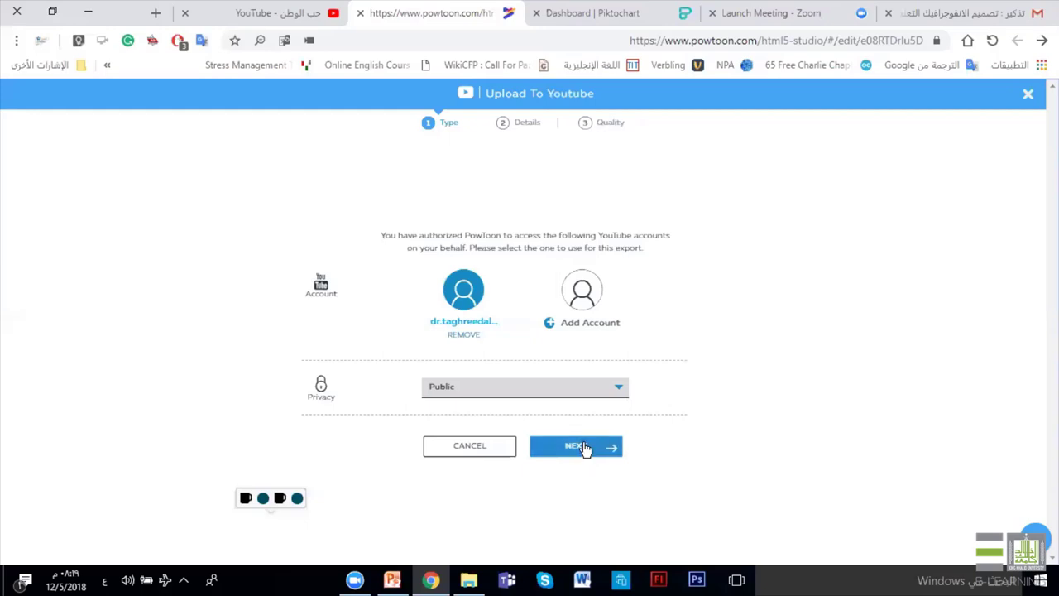
click(584, 387)
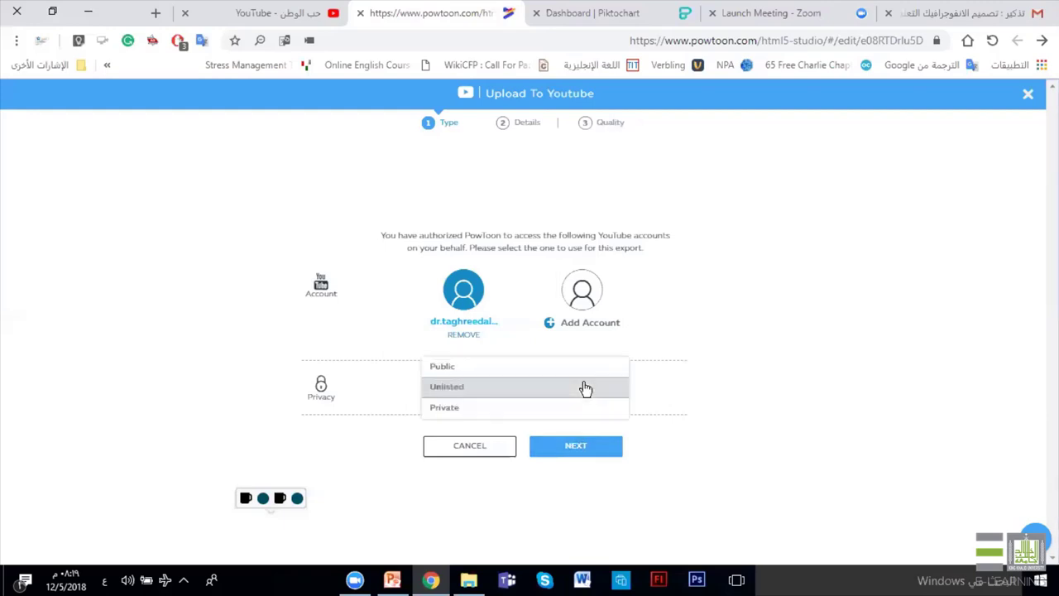
click(478, 364)
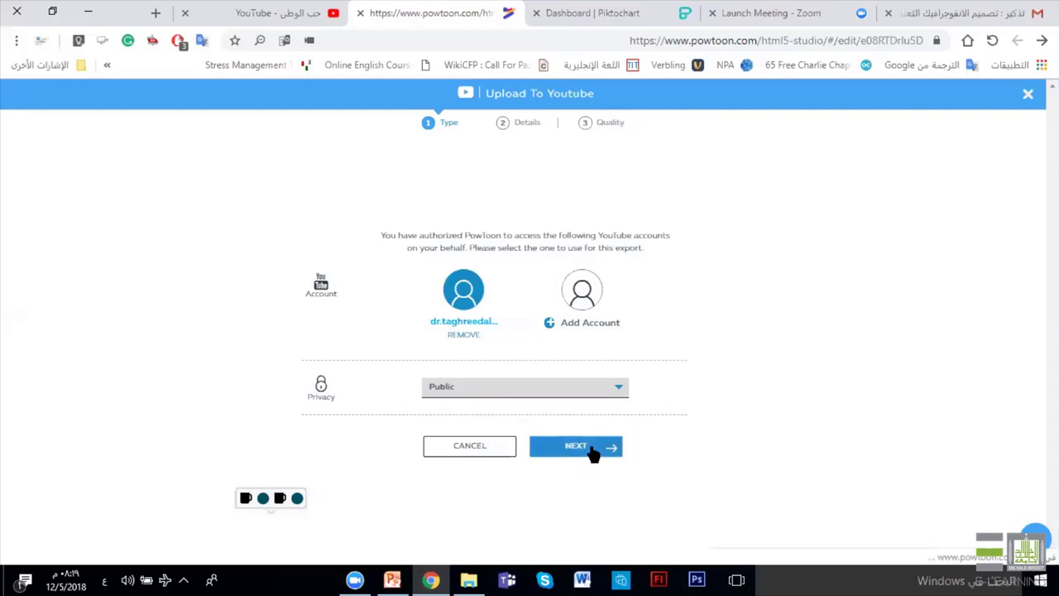
Advance the YouTube upload to its details, keep Powtoon privacy set to Public, and try to continue.
click(593, 453)
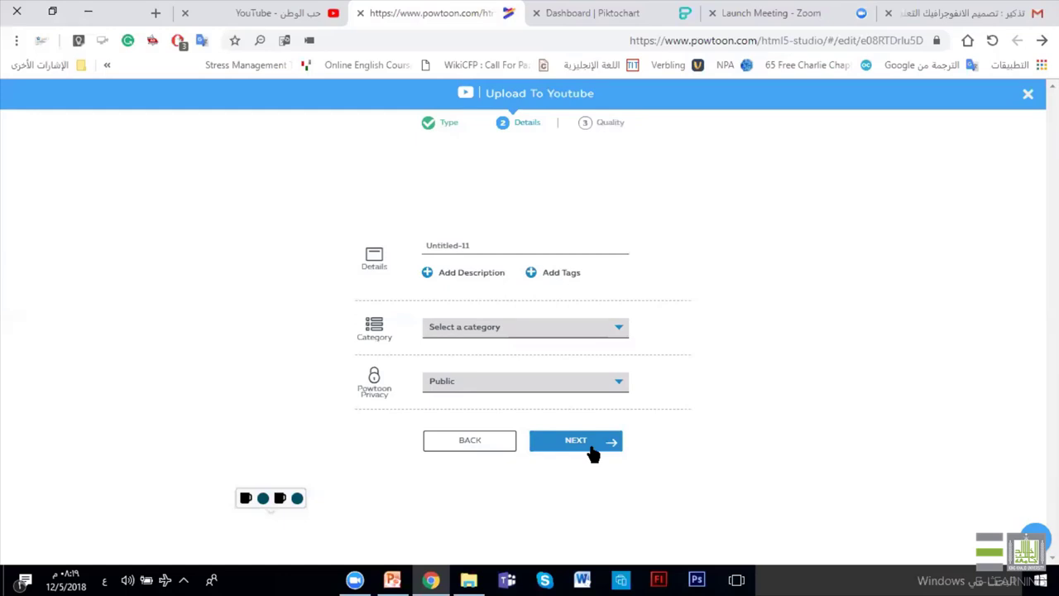
click(601, 381)
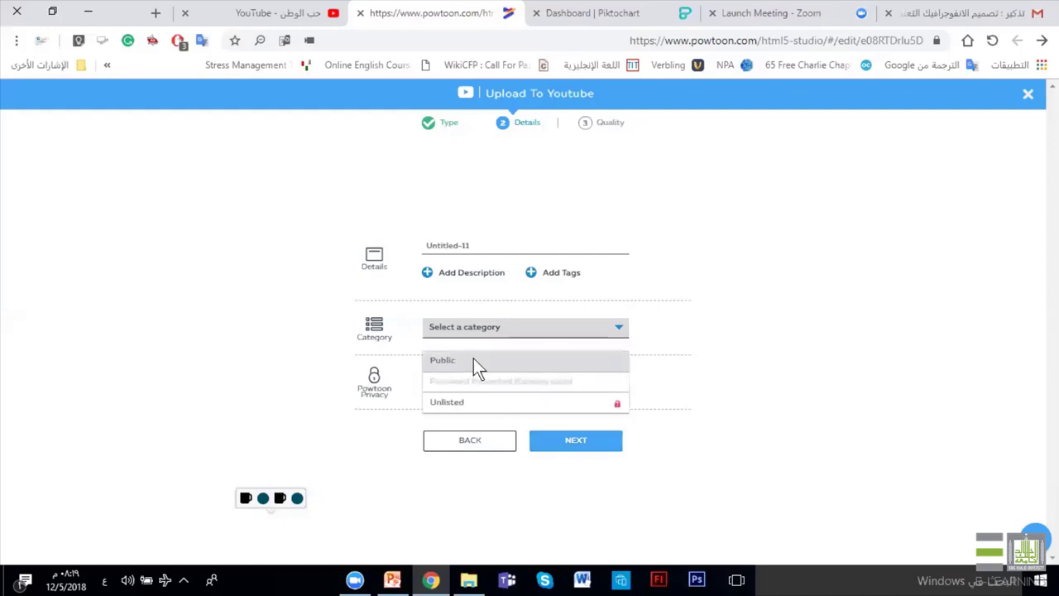
click(474, 362)
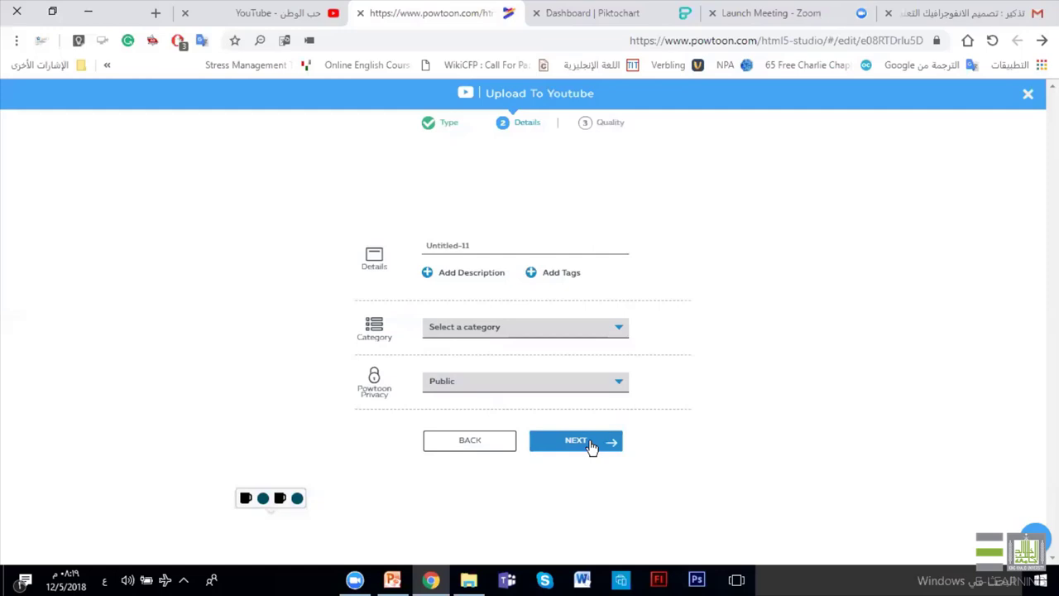
click(591, 447)
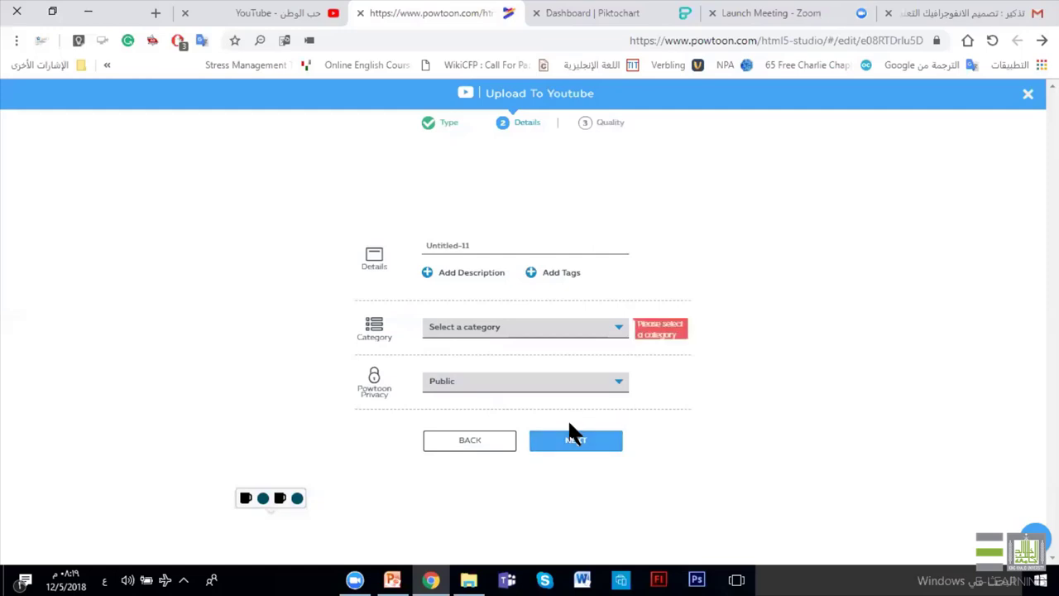
Title the Powtoon التعليم and assign it to the Education category.
click(441, 245)
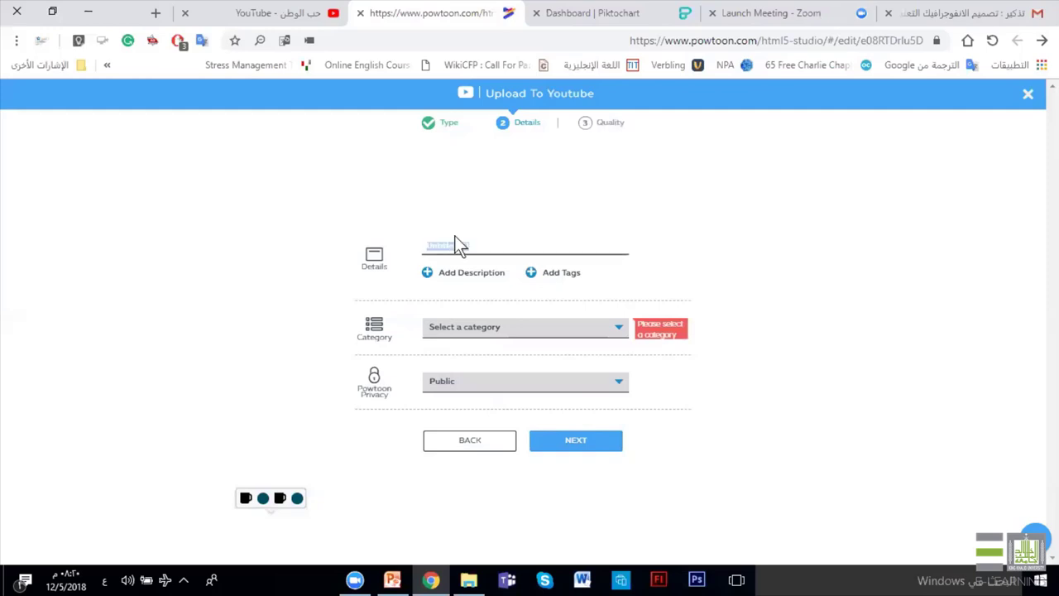
text(التعليم)
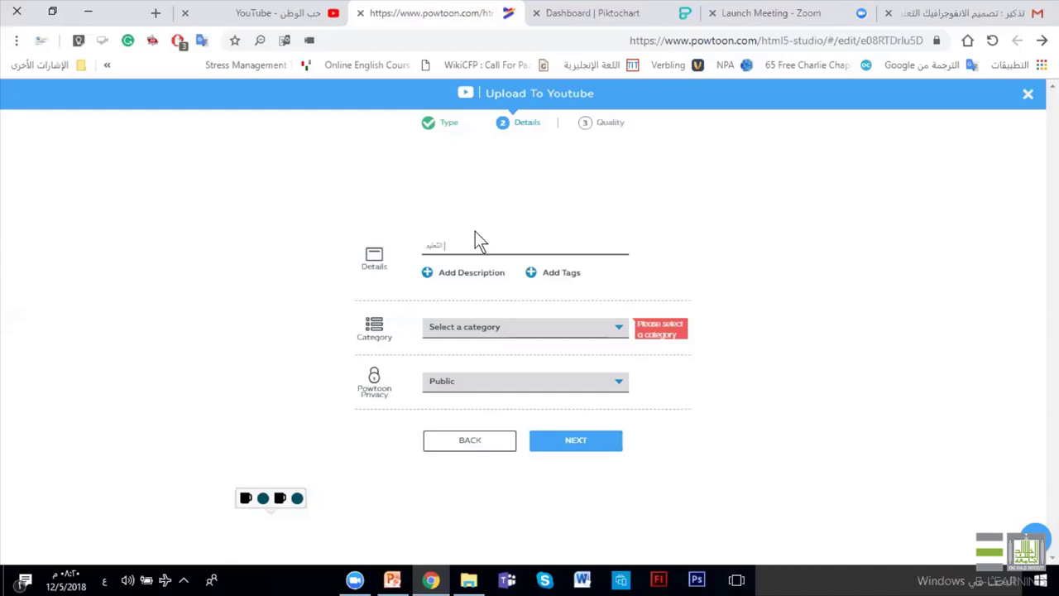
click(492, 334)
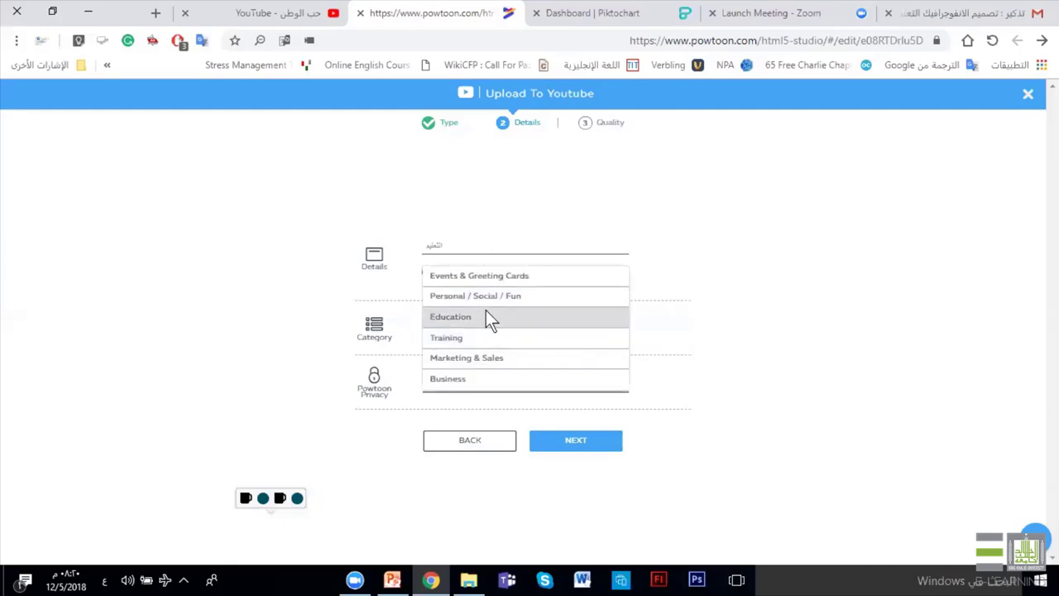
click(485, 316)
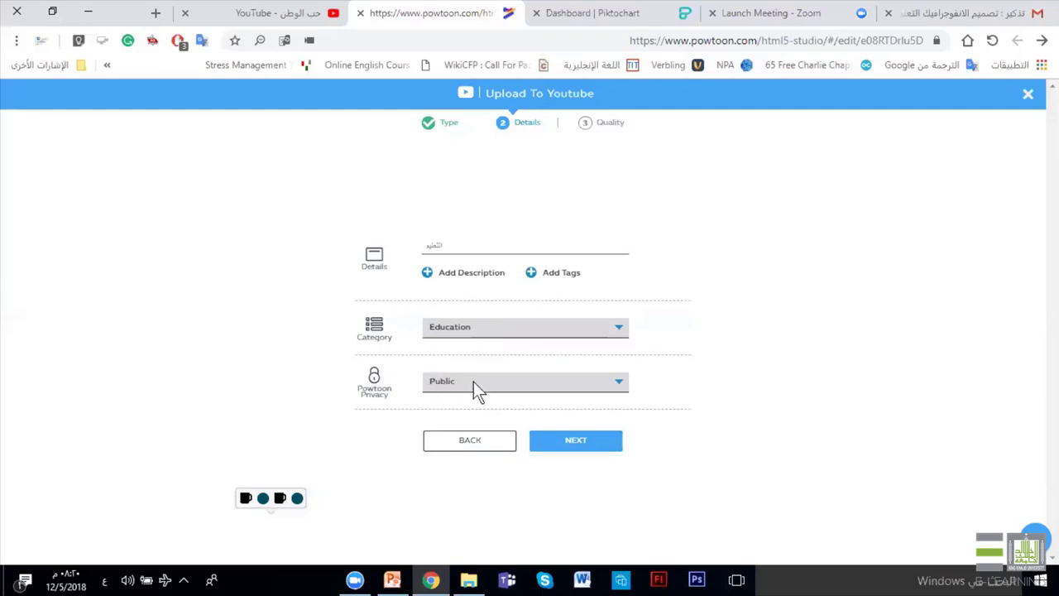
Continue to the quality settings and upload the Powtoon to YouTube with branding shown at Standard 480p.
click(568, 451)
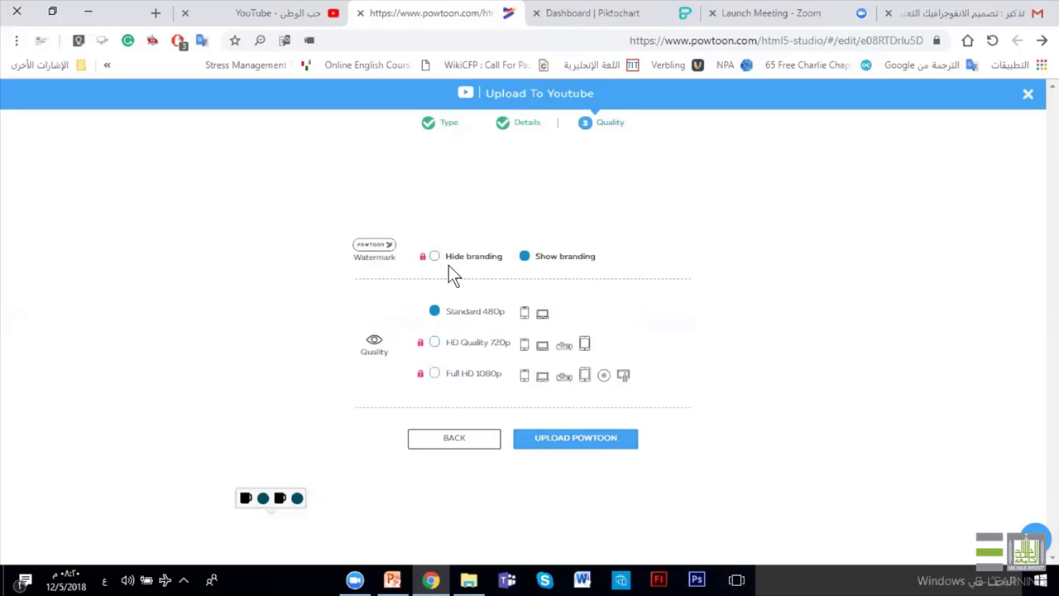
mouse_move(434, 256)
click(542, 440)
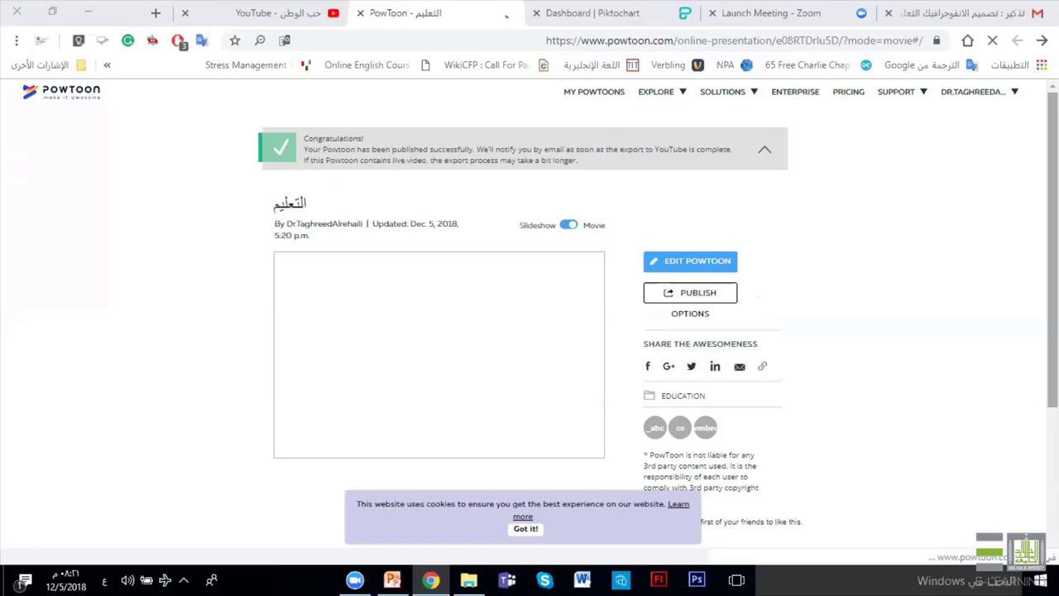
Look over the published Powtoon's page, including its link-sharing option, player and comments area.
scroll(530, 331, down, 1)
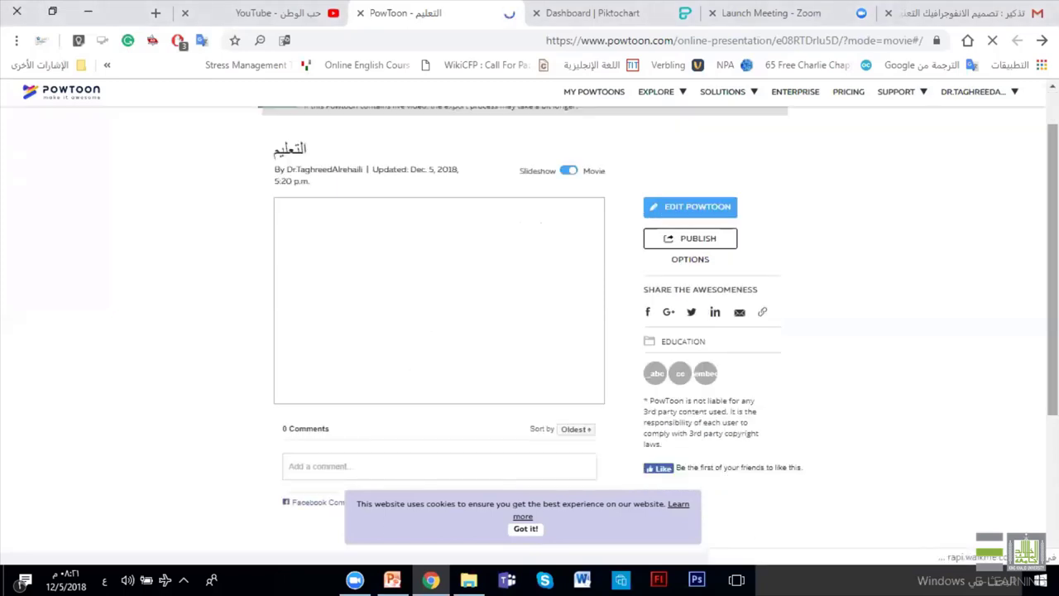
scroll(768, 267, down, 1)
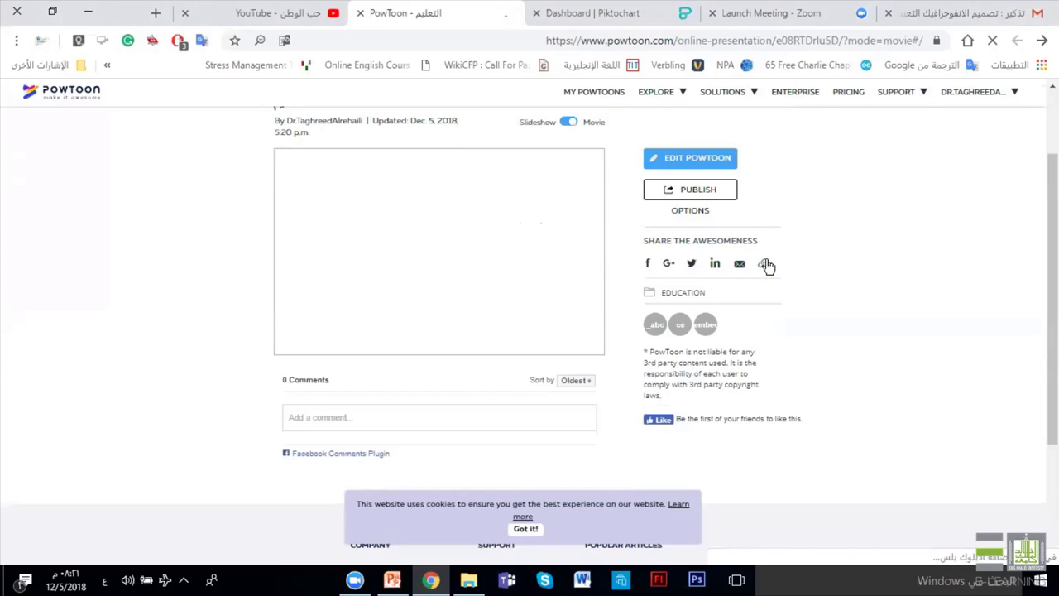
click(765, 265)
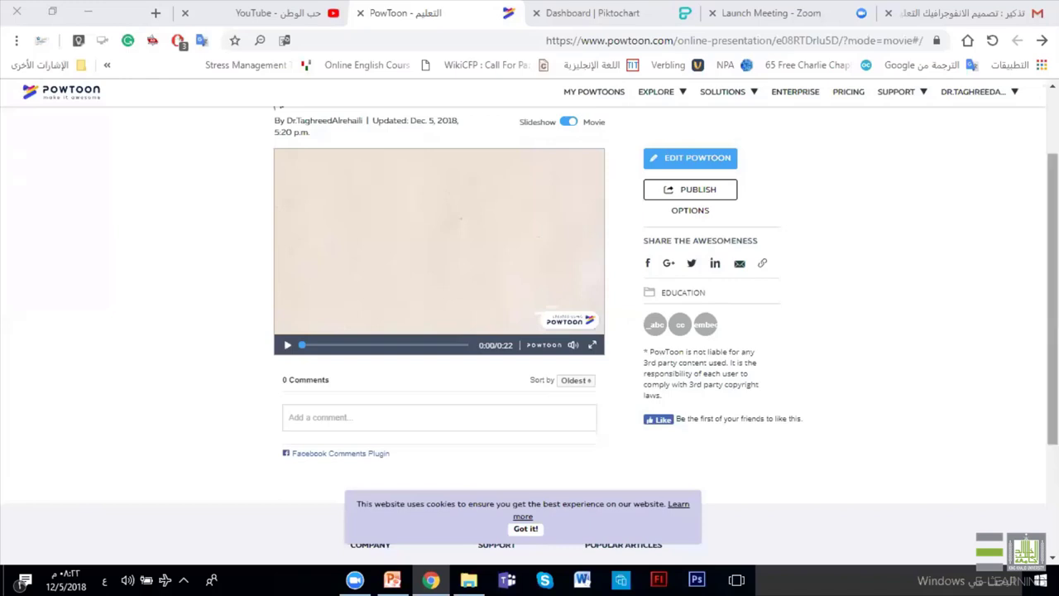
scroll(530, 331, down, 2)
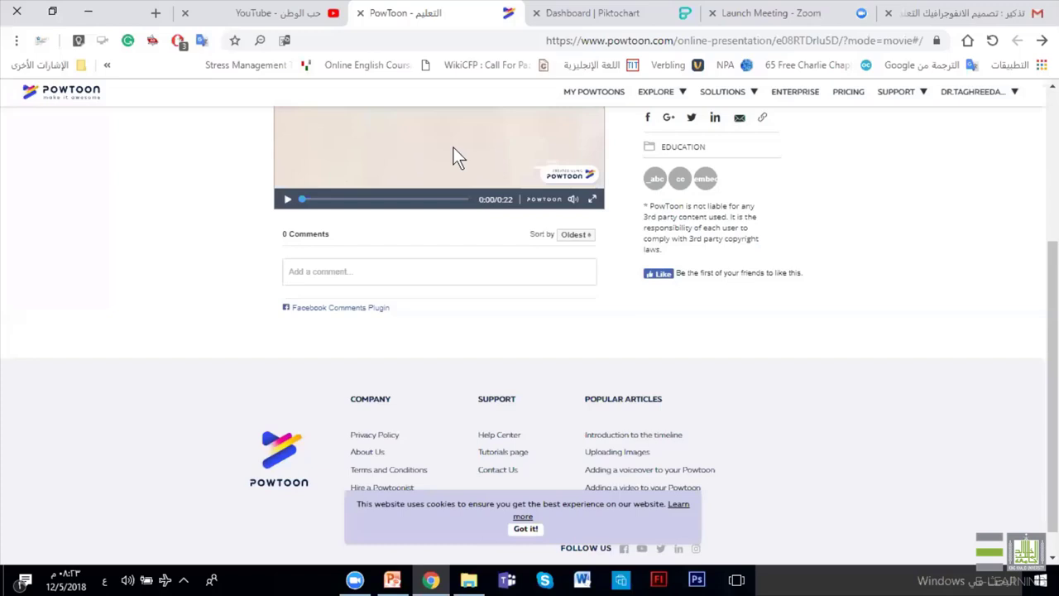
Switch to YouTube in a new browser tab and open the signed-in account's own channel.
click(156, 13)
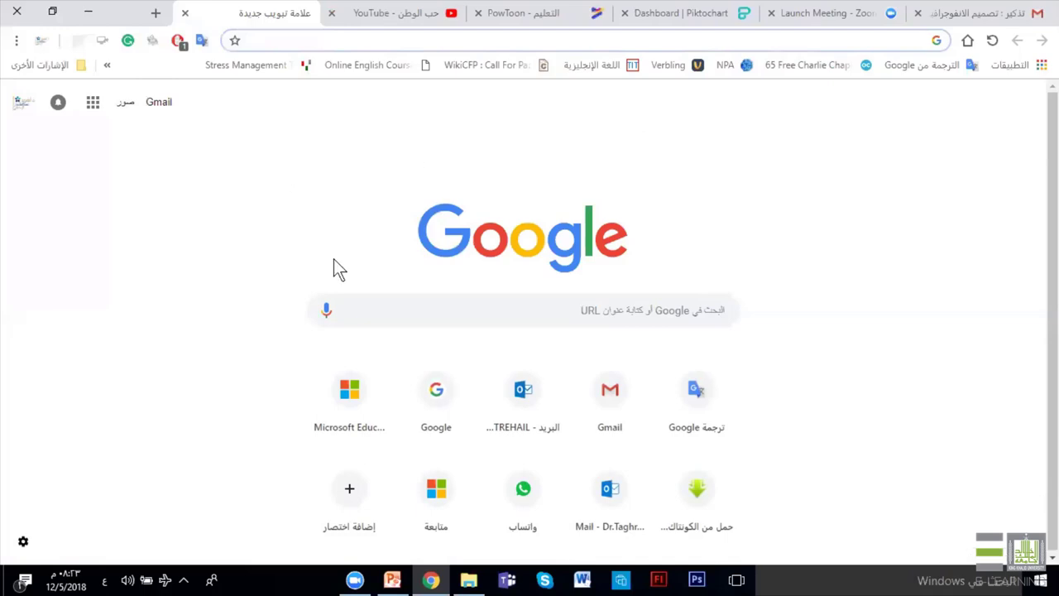
click(92, 104)
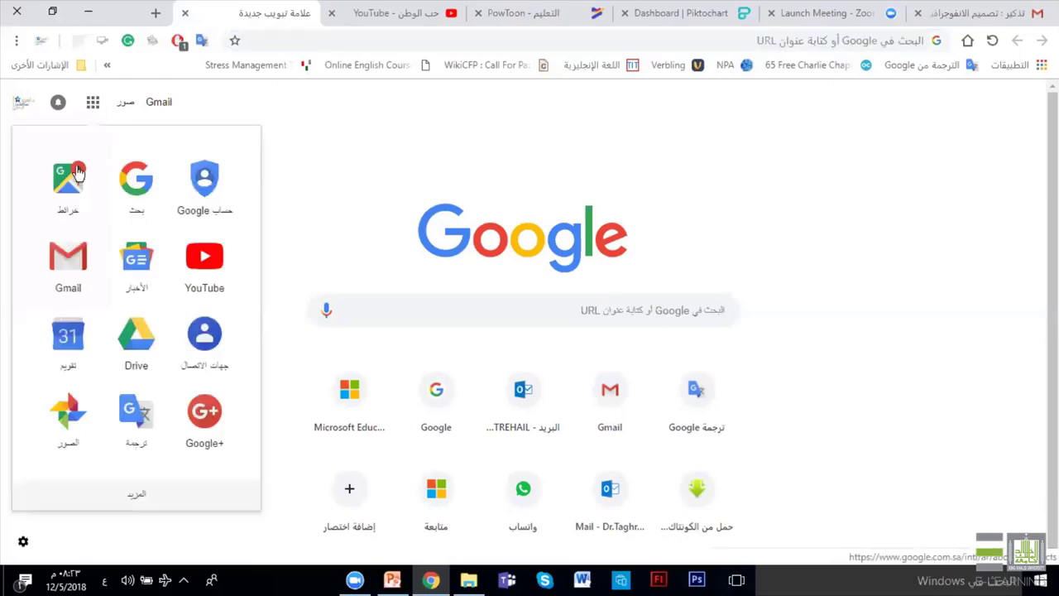
click(203, 255)
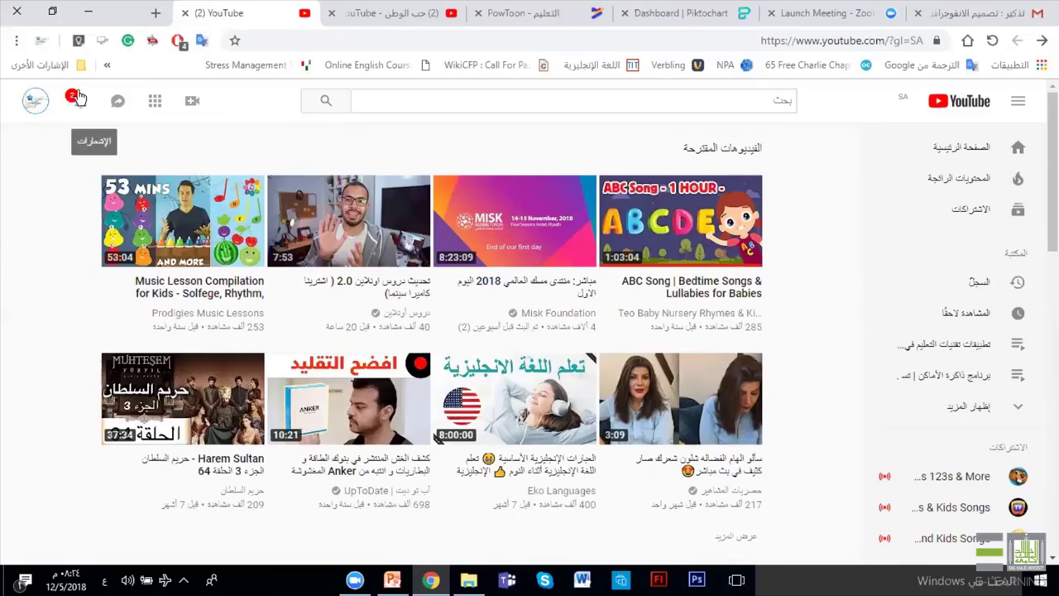
click(36, 102)
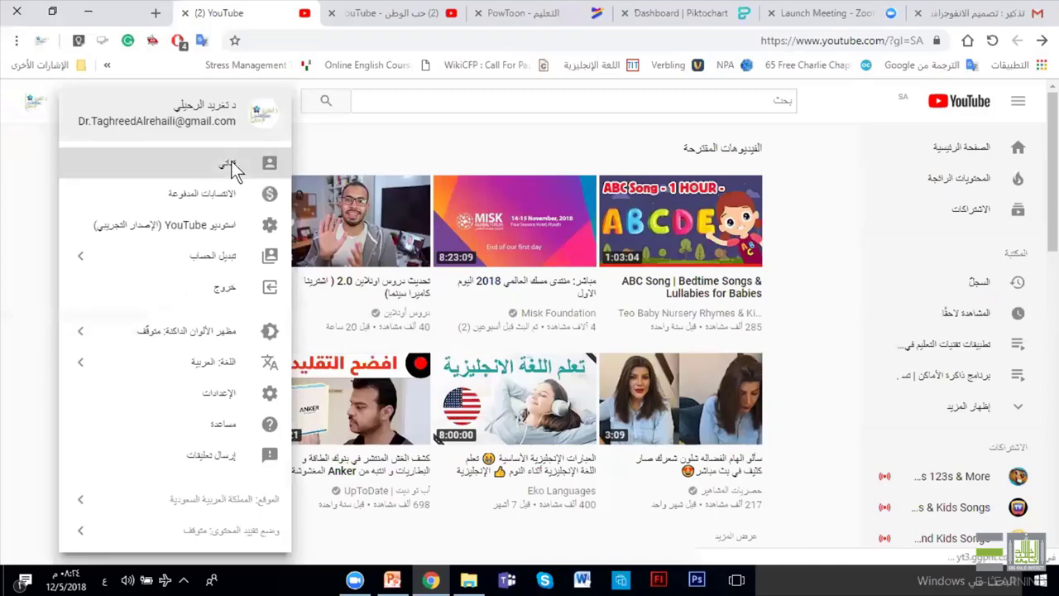
click(231, 163)
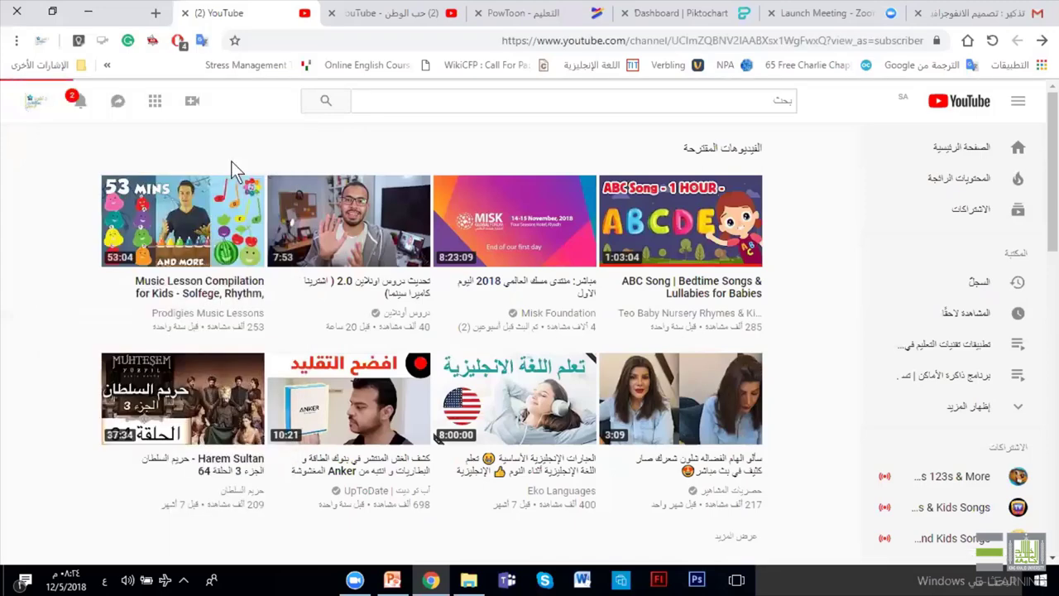